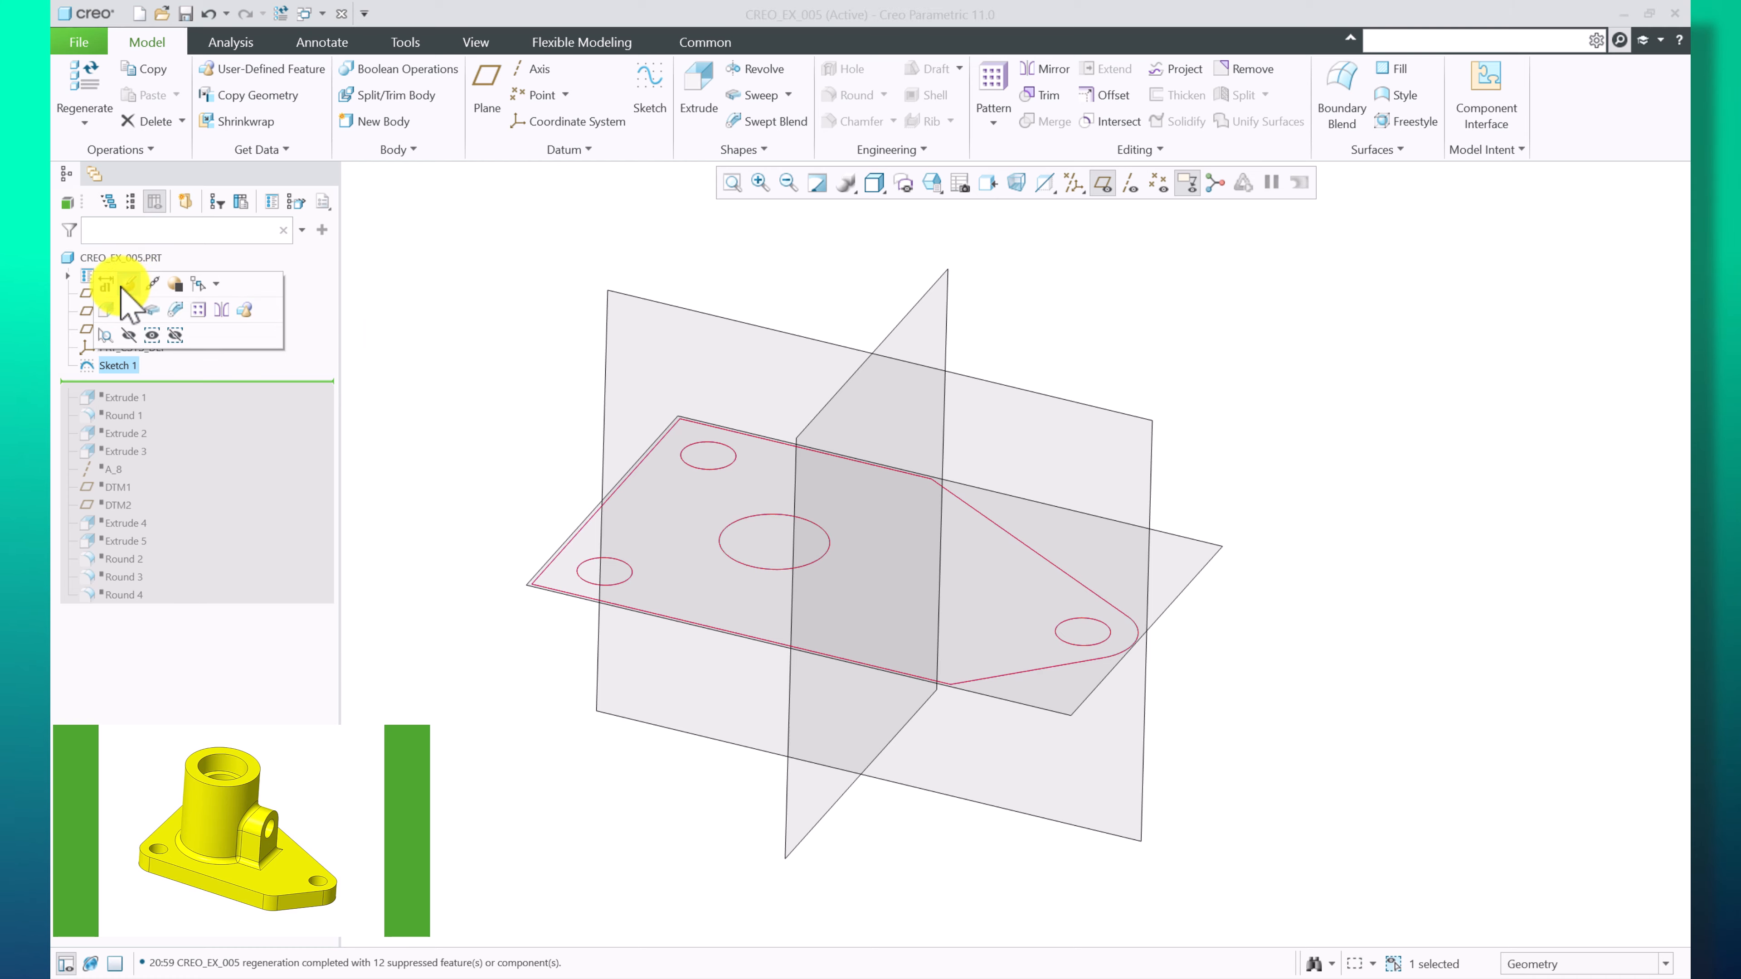
Edit Sketch 1 and move the Ø 30.00 diameter dimension clear of the central hole toward the upper right
{"action": "left_click", "coordinate": [128, 285]}
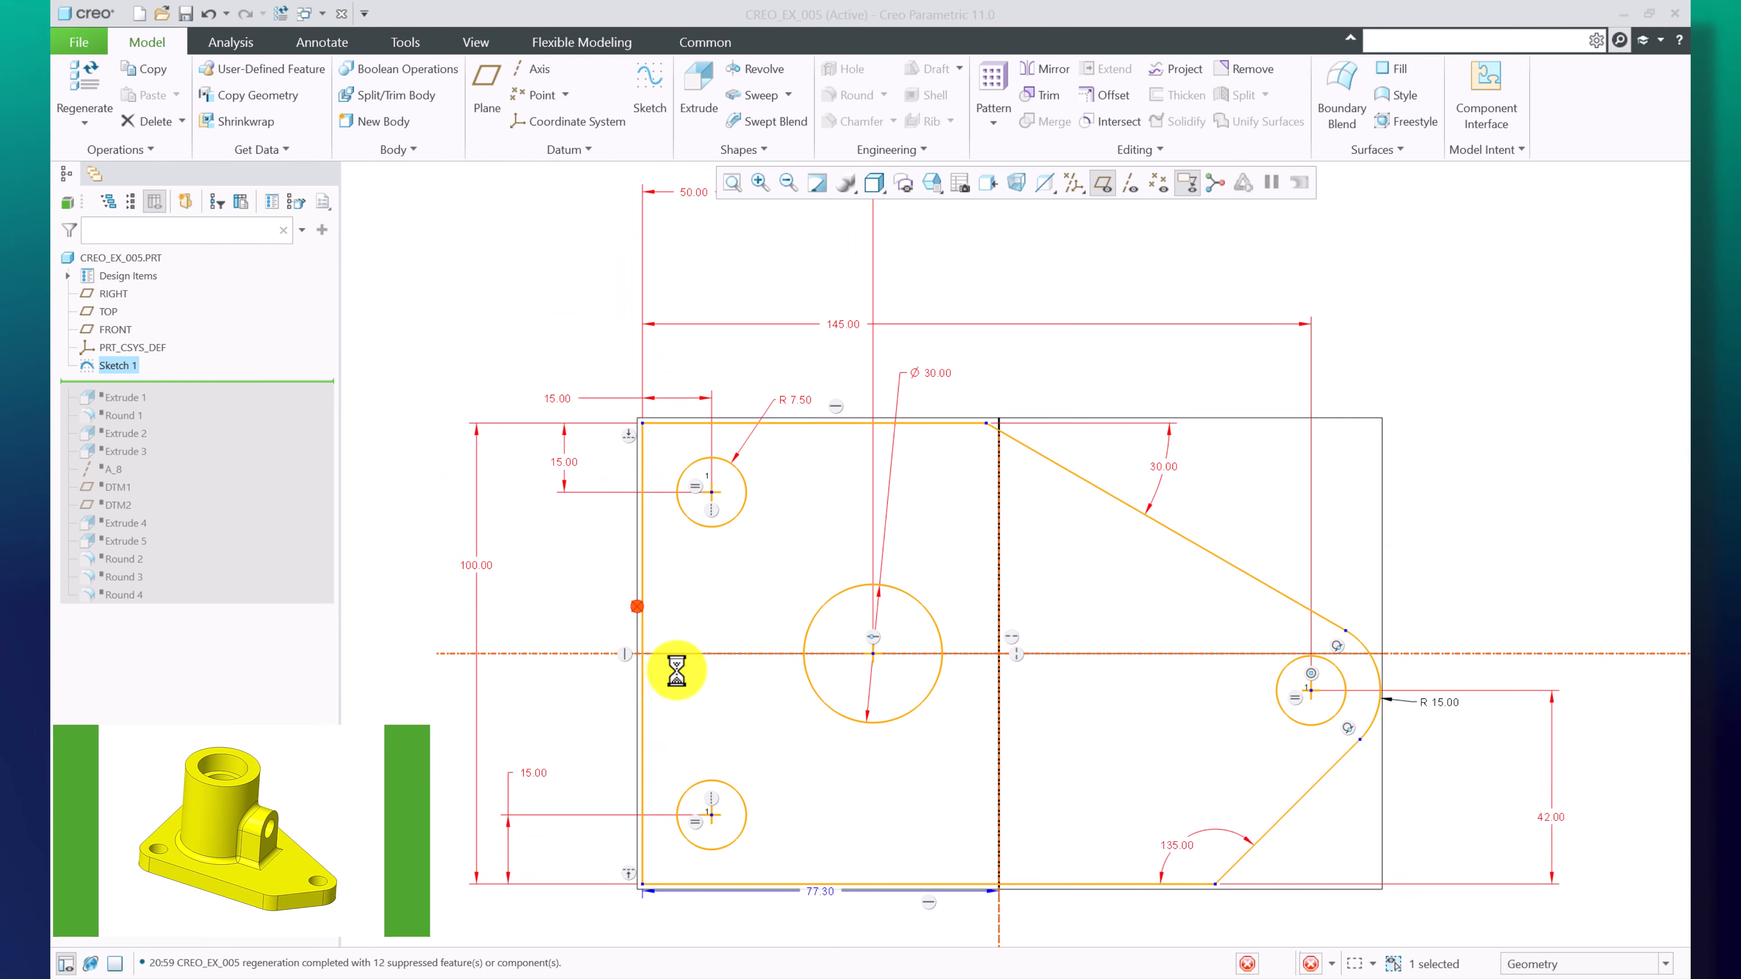
{"action": "scroll", "coordinate": [603, 556], "scroll_direction": "up", "scroll_amount": 3}
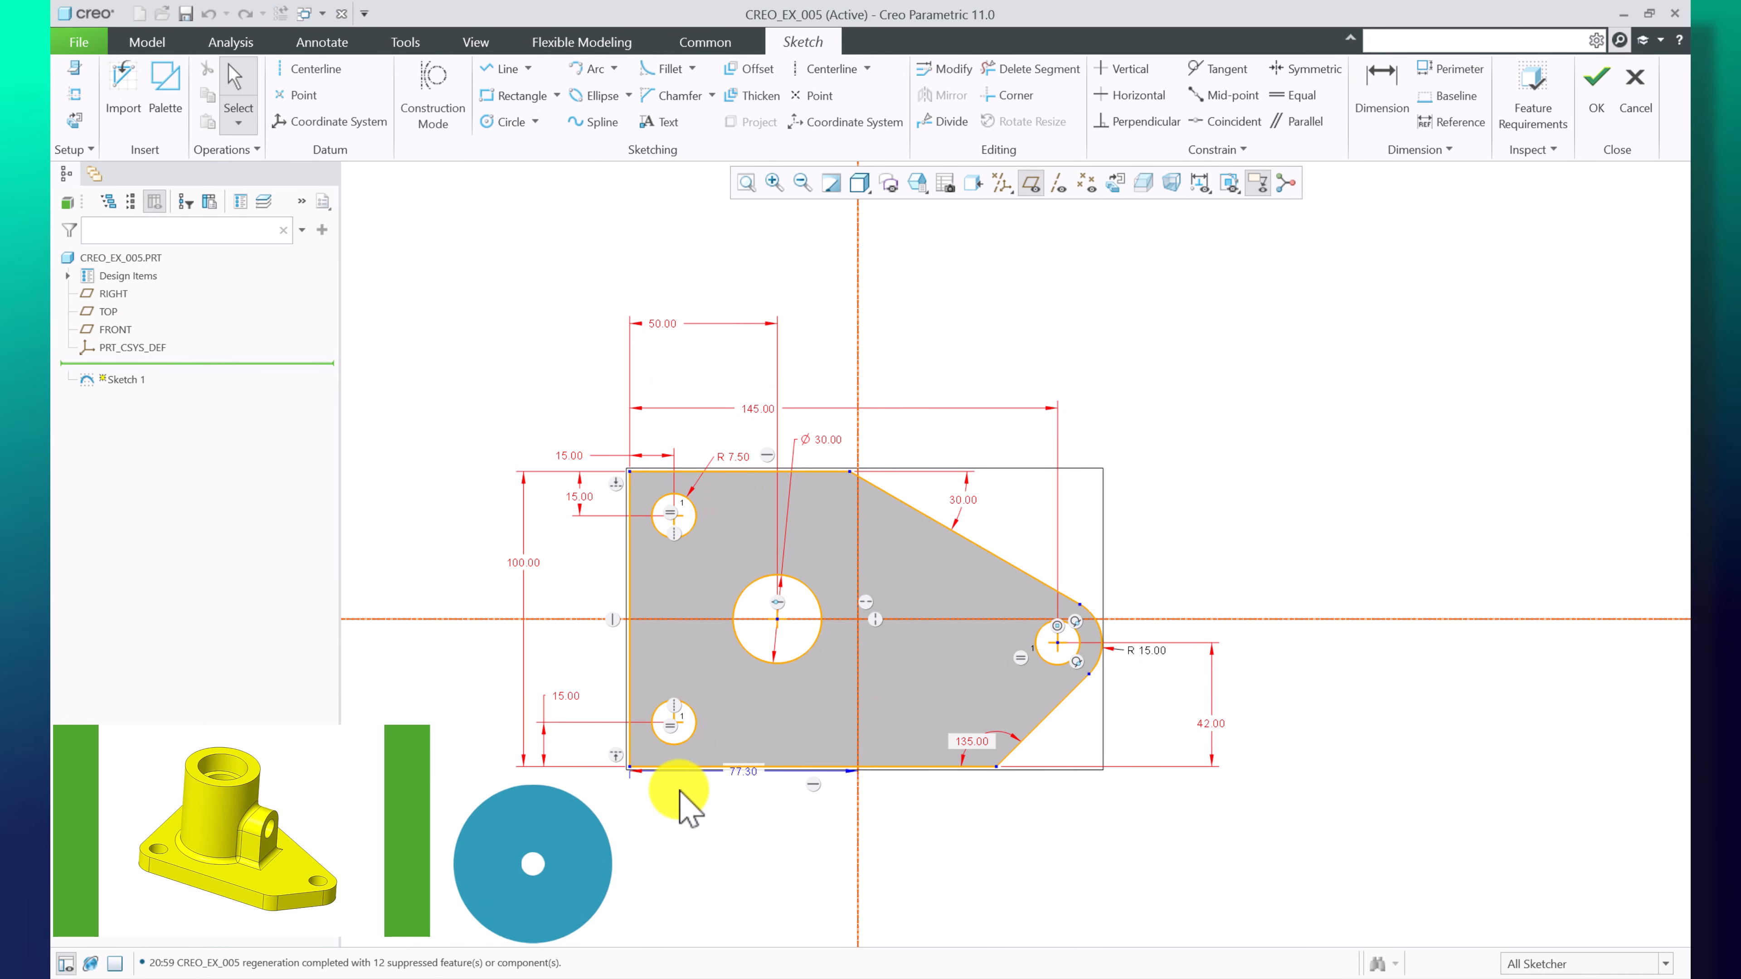
{"action": "scroll", "coordinate": [679, 792], "scroll_direction": "down", "scroll_amount": 2}
{"action": "scroll", "coordinate": [778, 739], "scroll_direction": "up", "scroll_amount": 4}
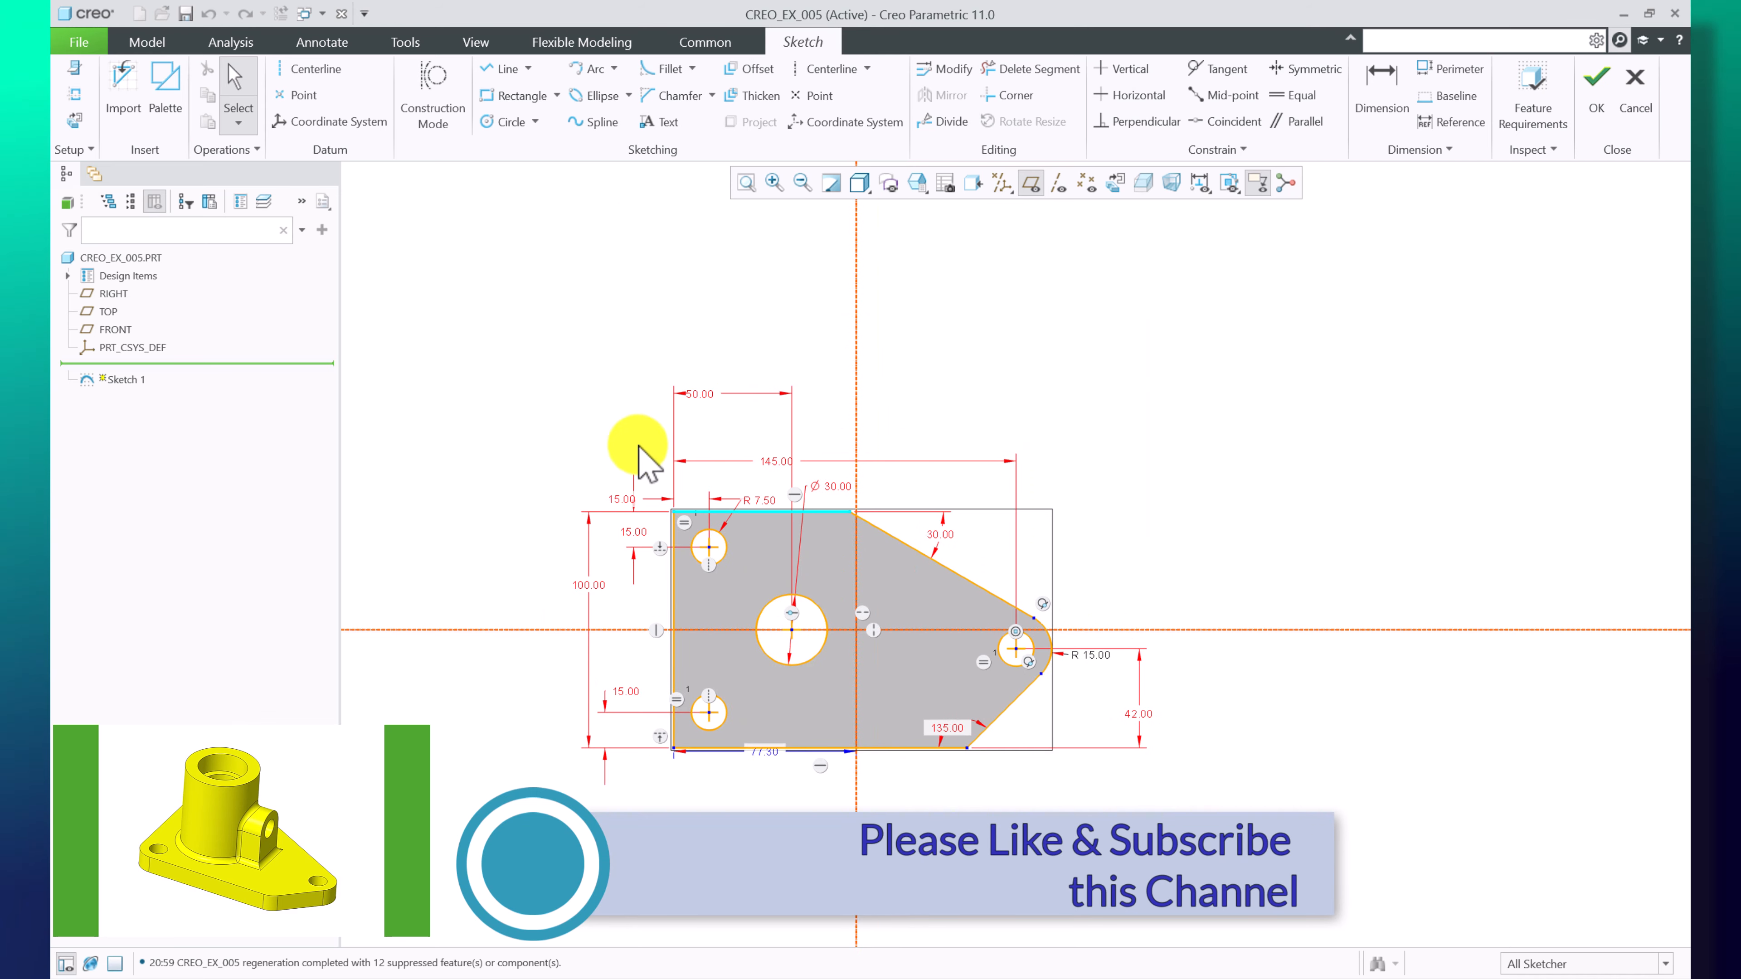
{"action": "scroll", "coordinate": [847, 669], "scroll_direction": "down", "scroll_amount": 2}
{"action": "scroll", "coordinate": [762, 552], "scroll_direction": "up", "scroll_amount": 2}
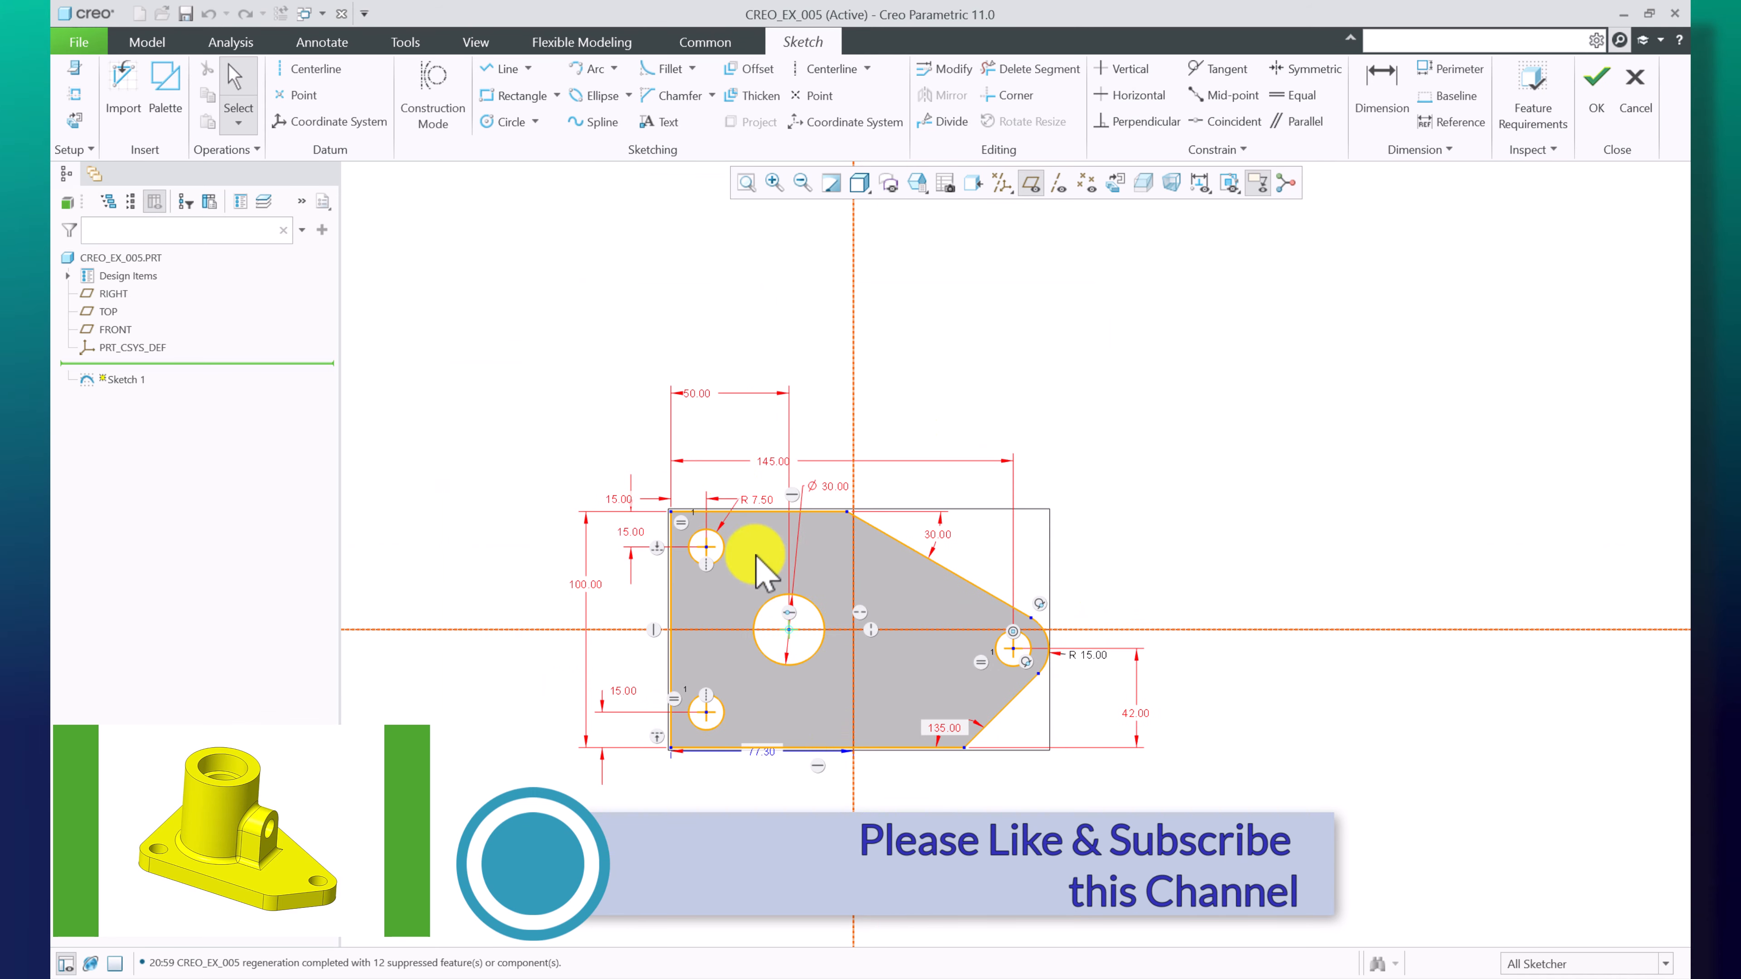
{"action": "scroll", "coordinate": [922, 738], "scroll_direction": "down", "scroll_amount": 2}
{"action": "scroll", "coordinate": [823, 748], "scroll_direction": "up", "scroll_amount": 2}
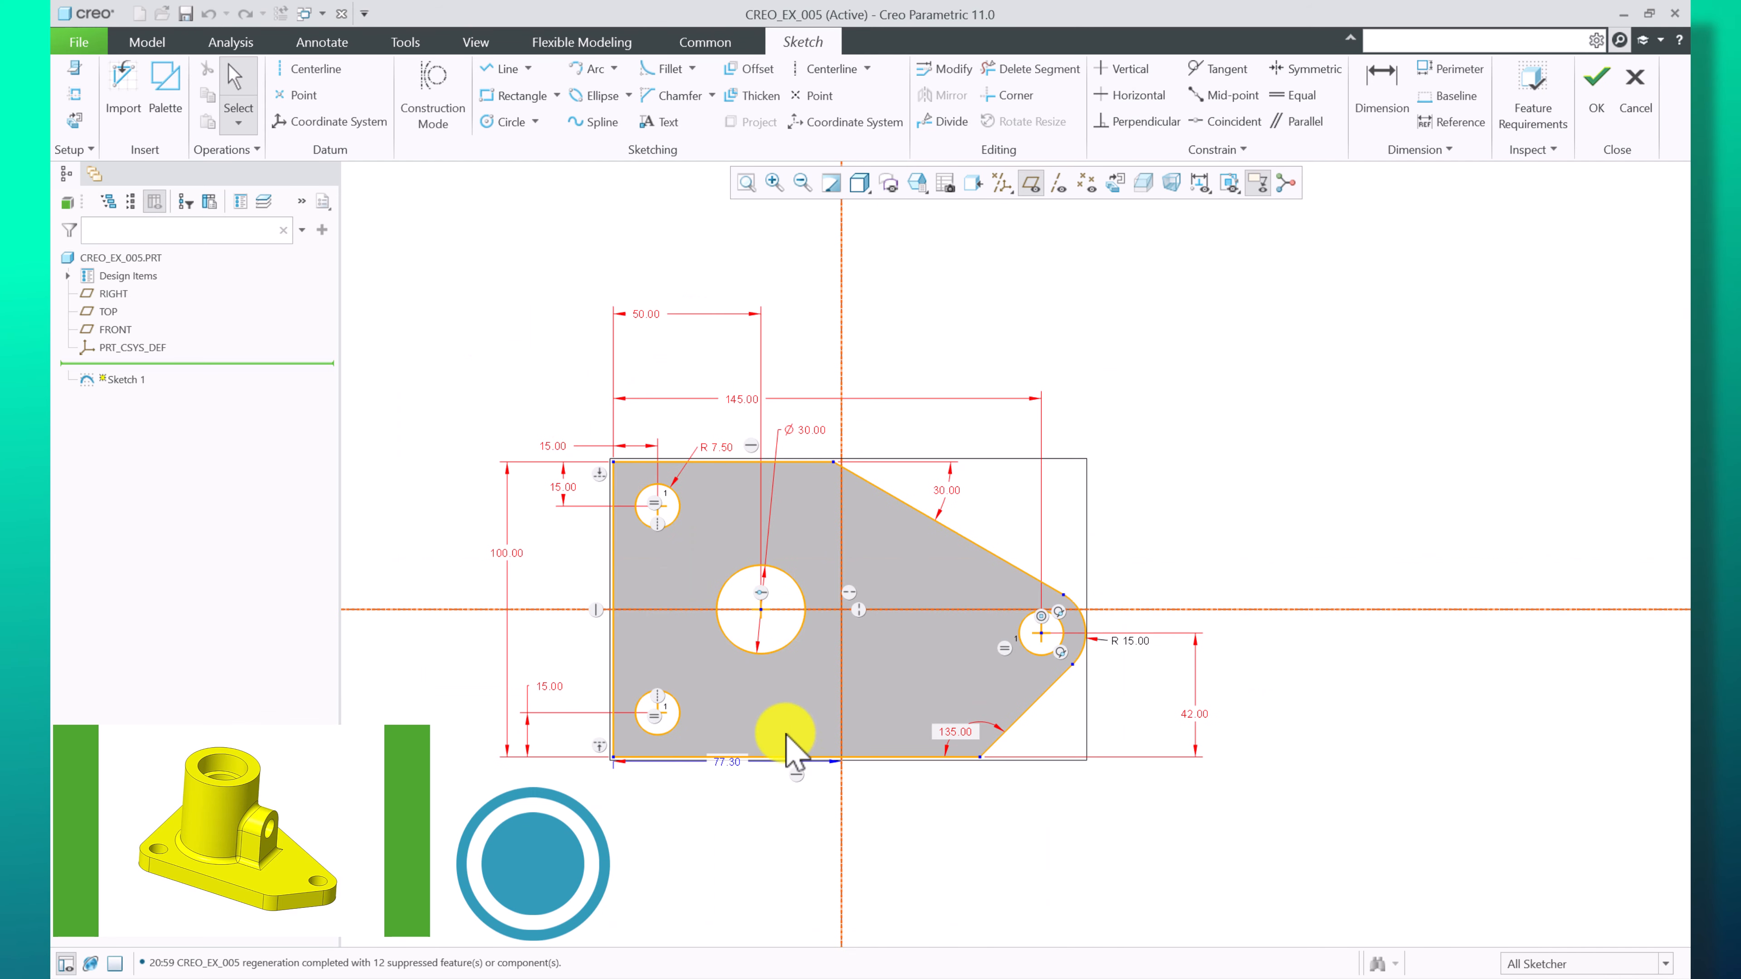
{"action": "scroll", "coordinate": [774, 707], "scroll_direction": "down", "scroll_amount": 2}
{"action": "left_click_drag", "start_coordinate": [620, 218], "coordinate": [634, 278]}
{"action": "left_click", "coordinate": [1340, 323]}
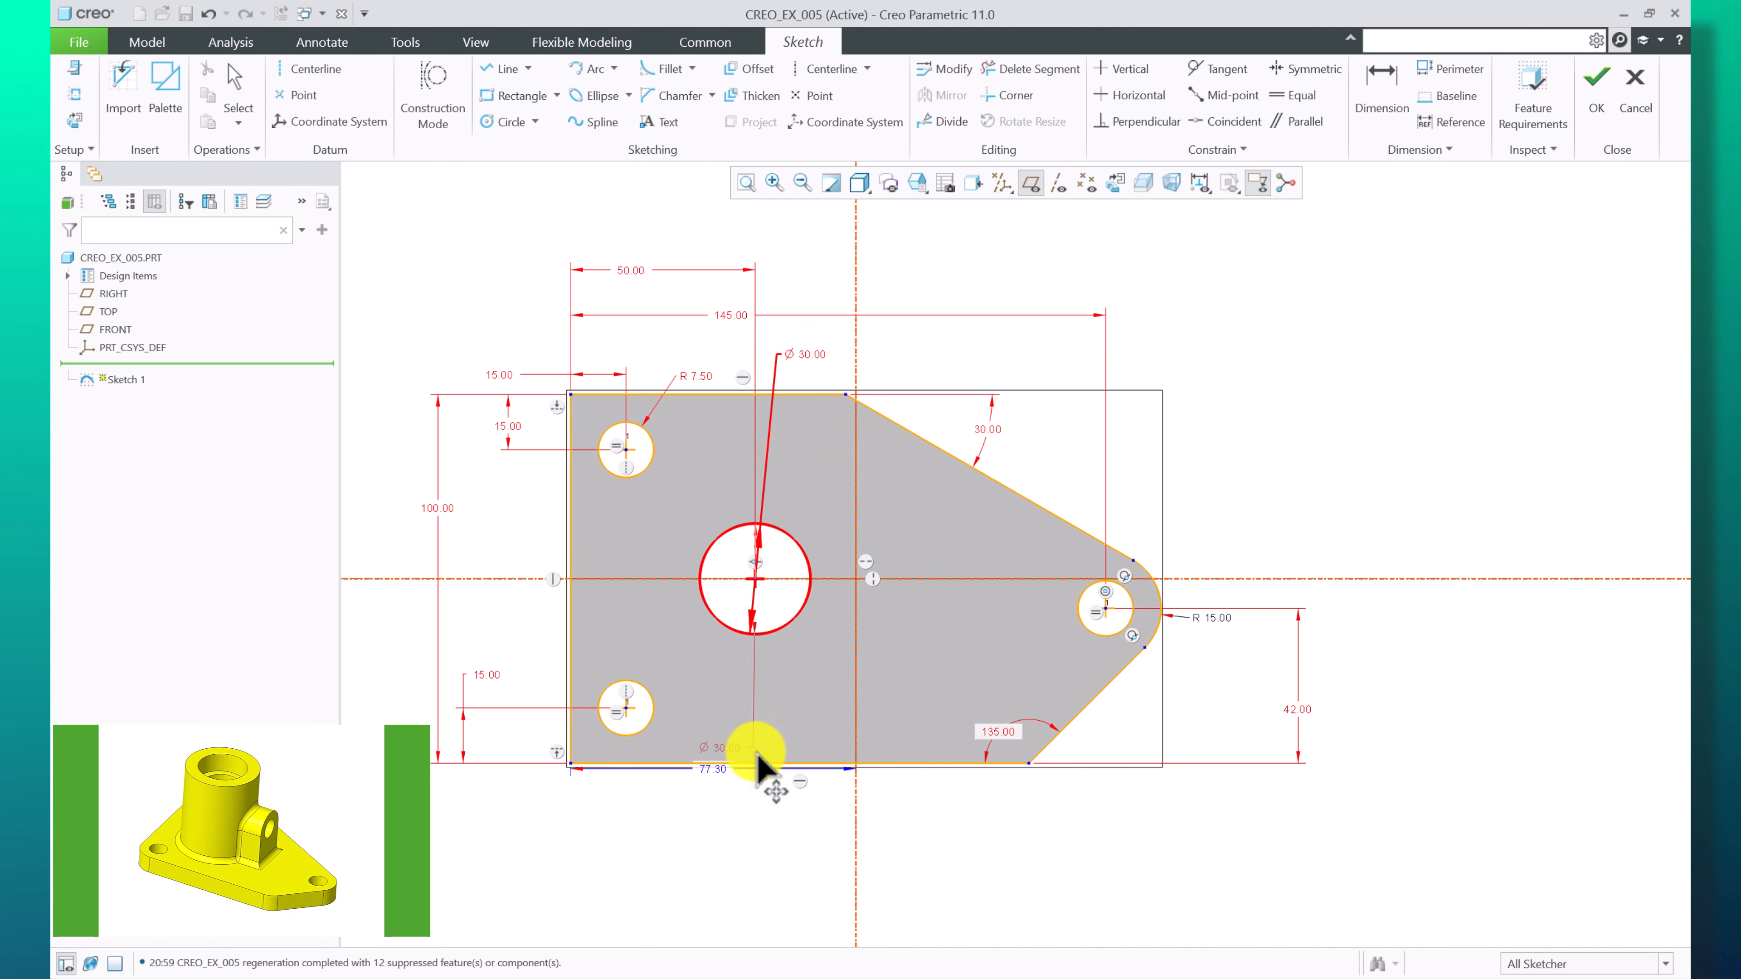
{"action": "left_click_drag", "start_coordinate": [781, 861], "coordinate": [960, 346]}
{"action": "left_click", "coordinate": [1205, 369]}
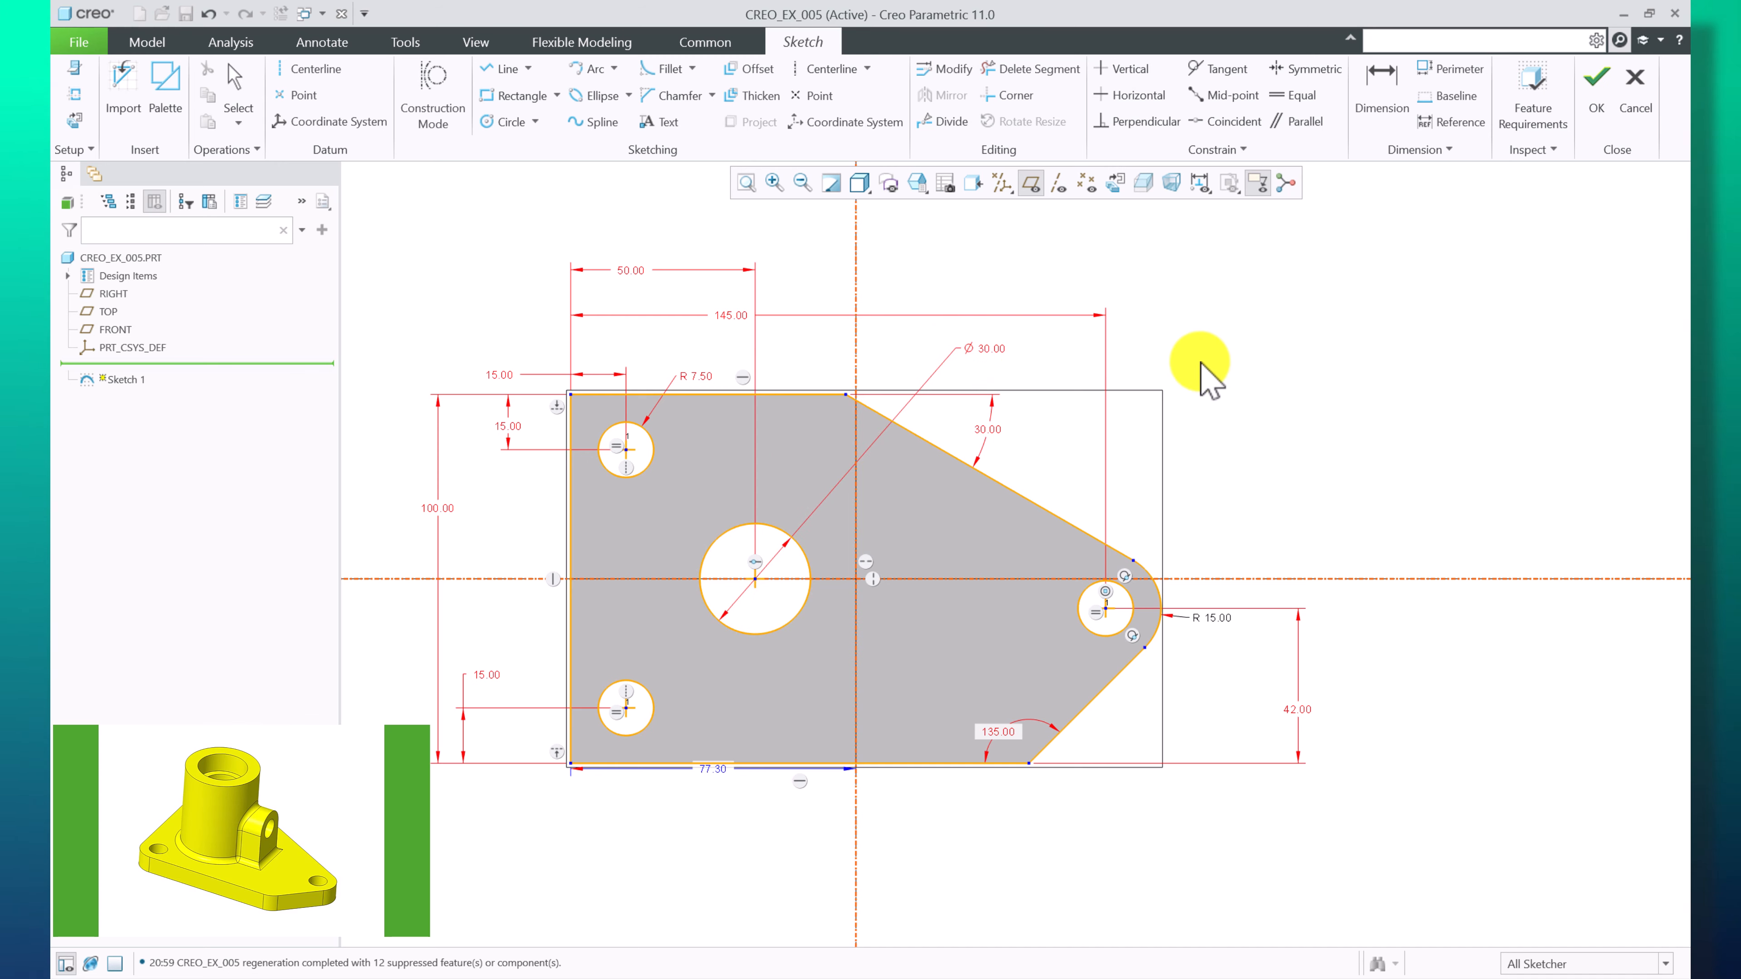
Reposition the R 7.50, 135.00 and R 15.00 dimension labels, then accept the sketch
{"action": "left_click", "coordinate": [696, 376]}
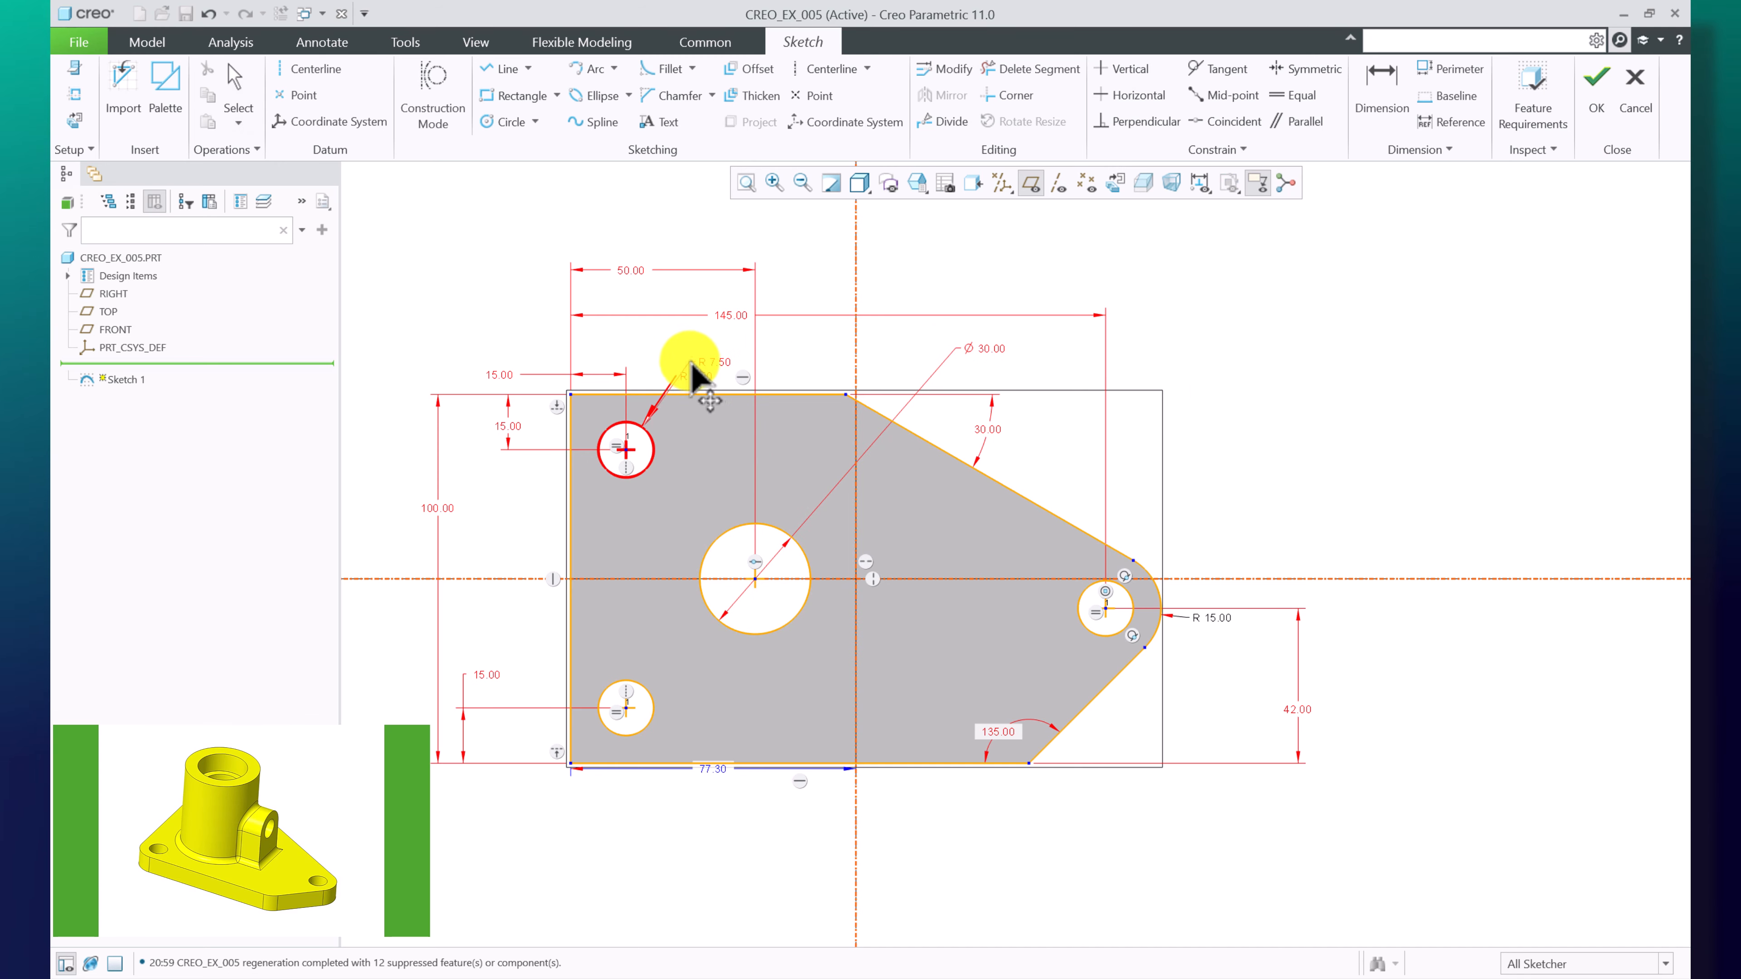
{"action": "left_click_drag", "start_coordinate": [691, 362], "coordinate": [691, 362]}
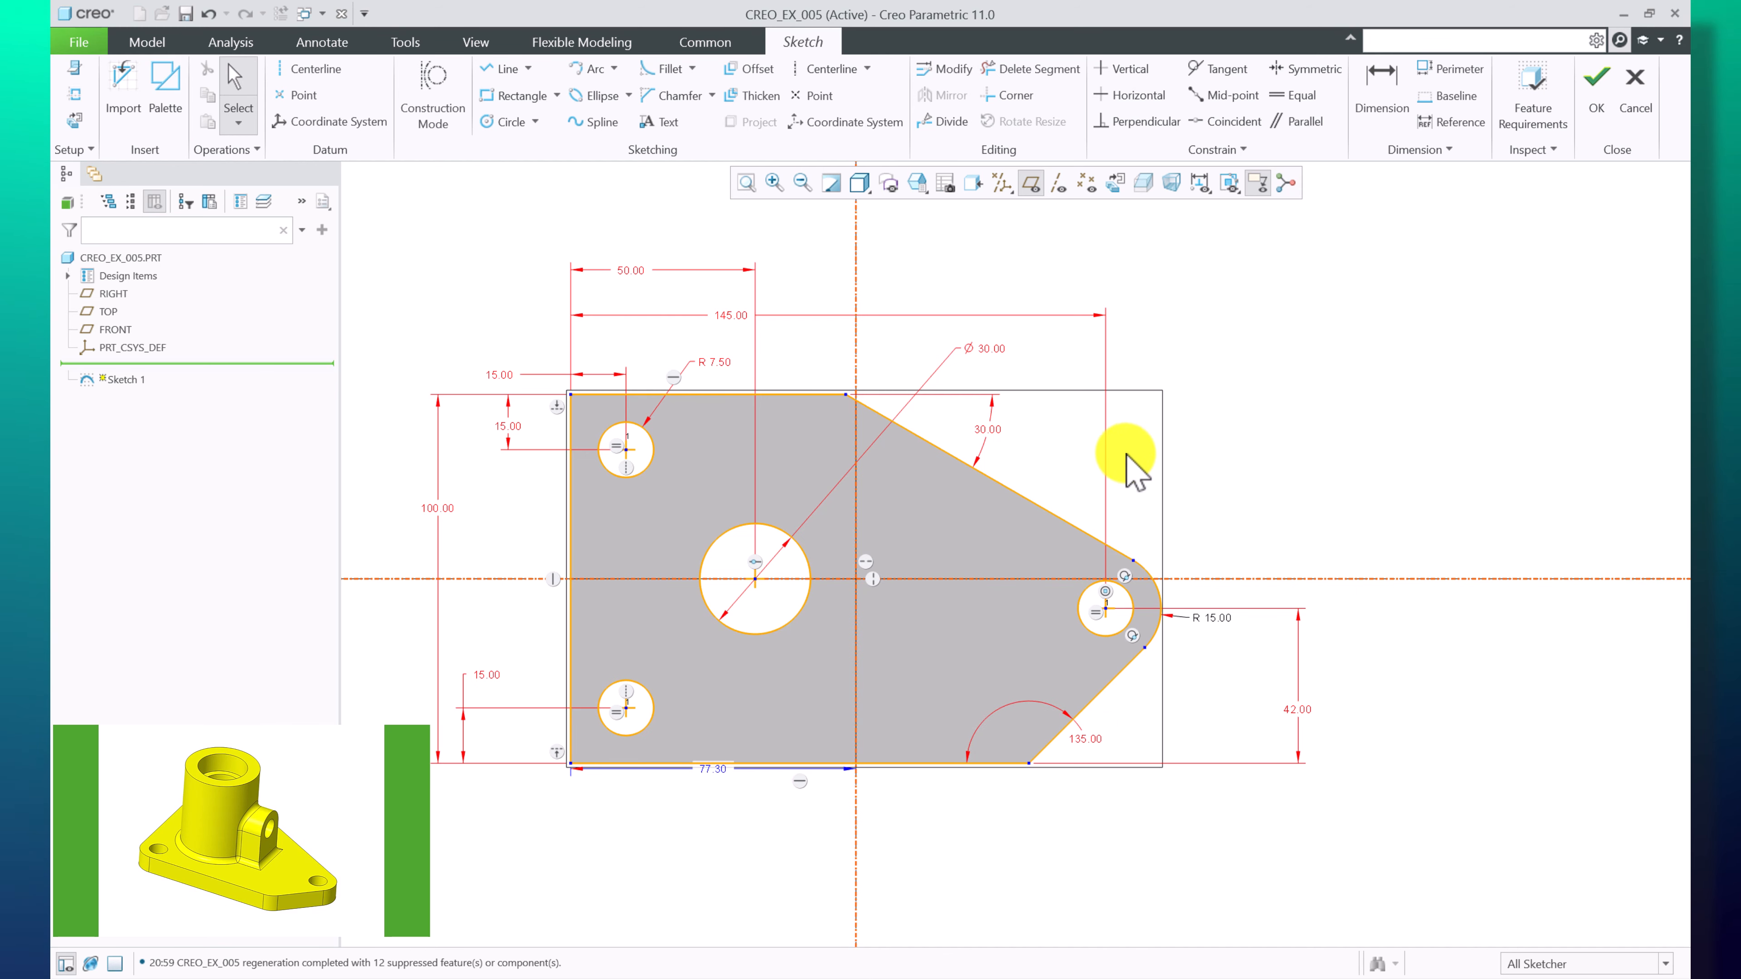
{"action": "left_click_drag", "start_coordinate": [1210, 638], "coordinate": [1218, 657]}
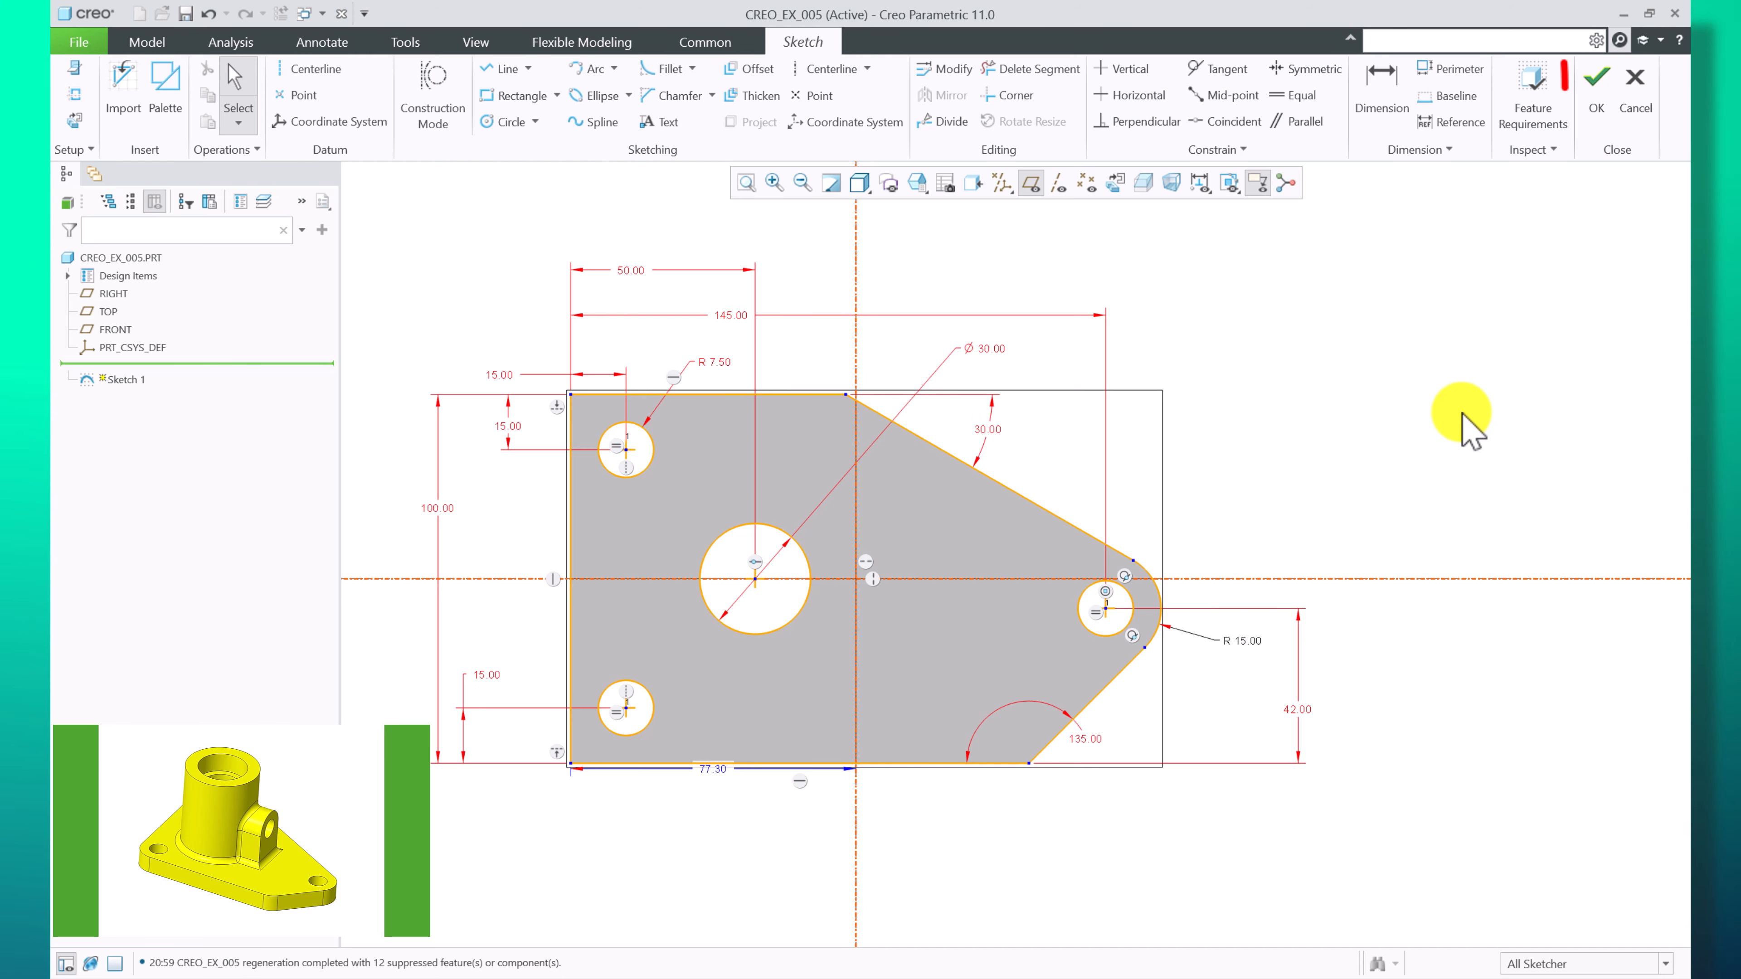
{"action": "left_click", "coordinate": [1596, 89]}
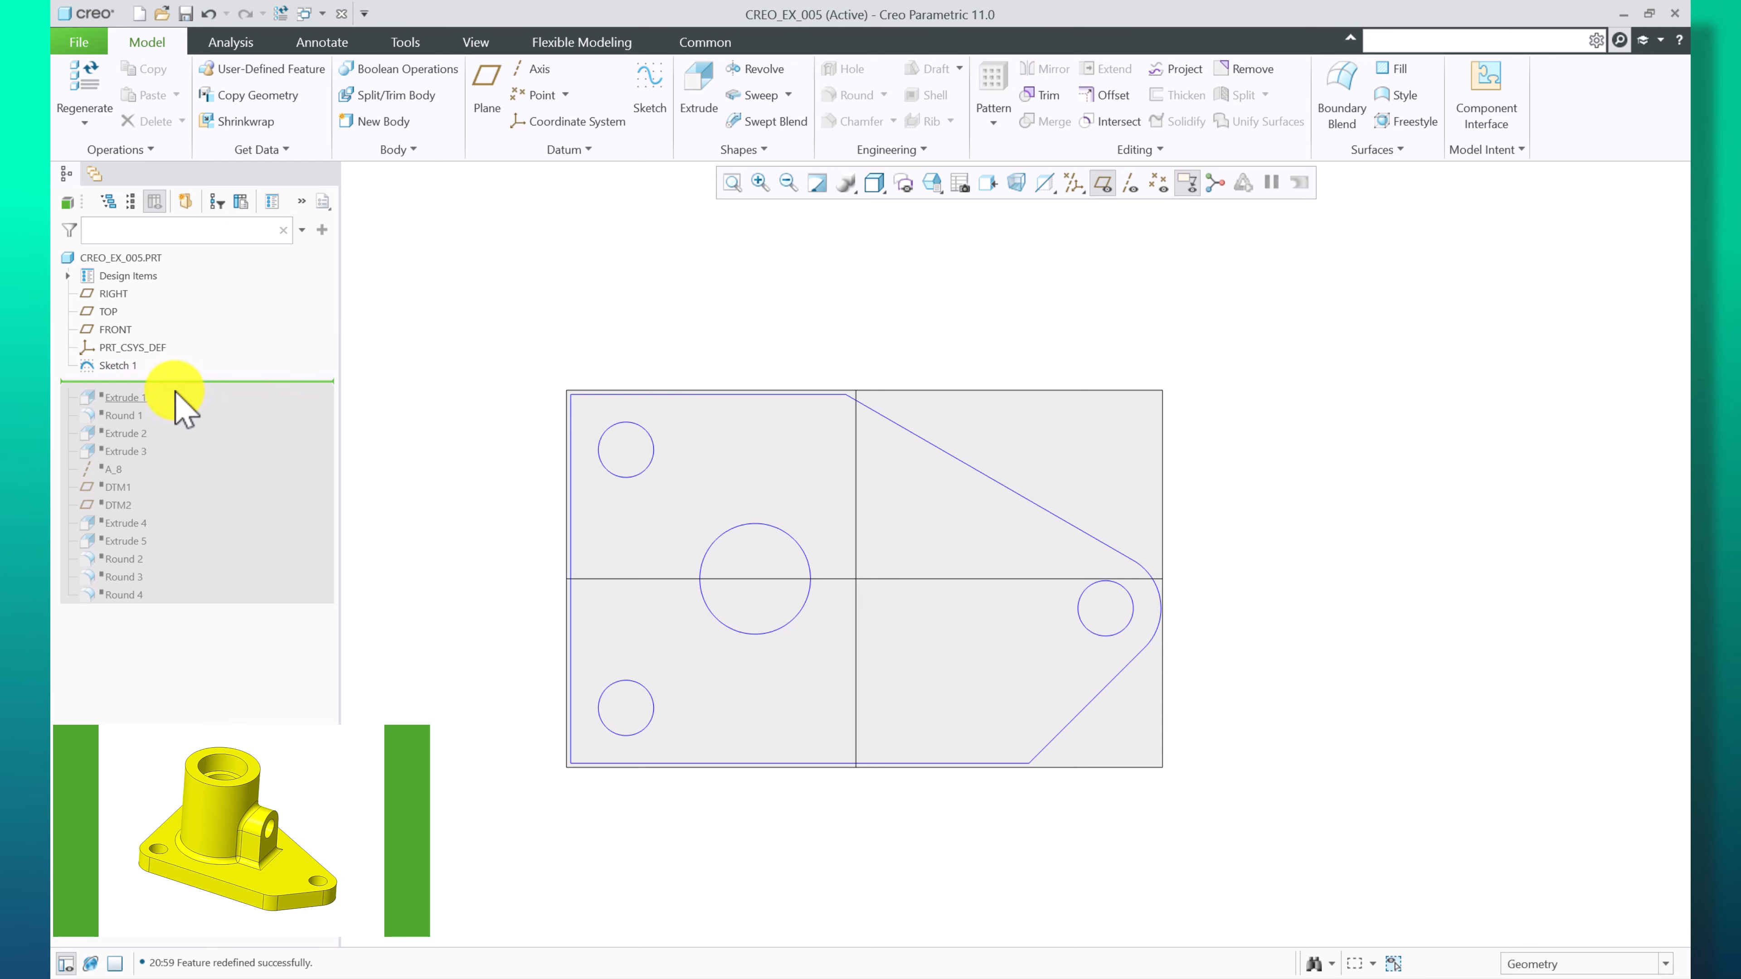
Move the insertion point to just after Extrude 1 and switch to the standard orientation
{"action": "right_click", "coordinate": [120, 406]}
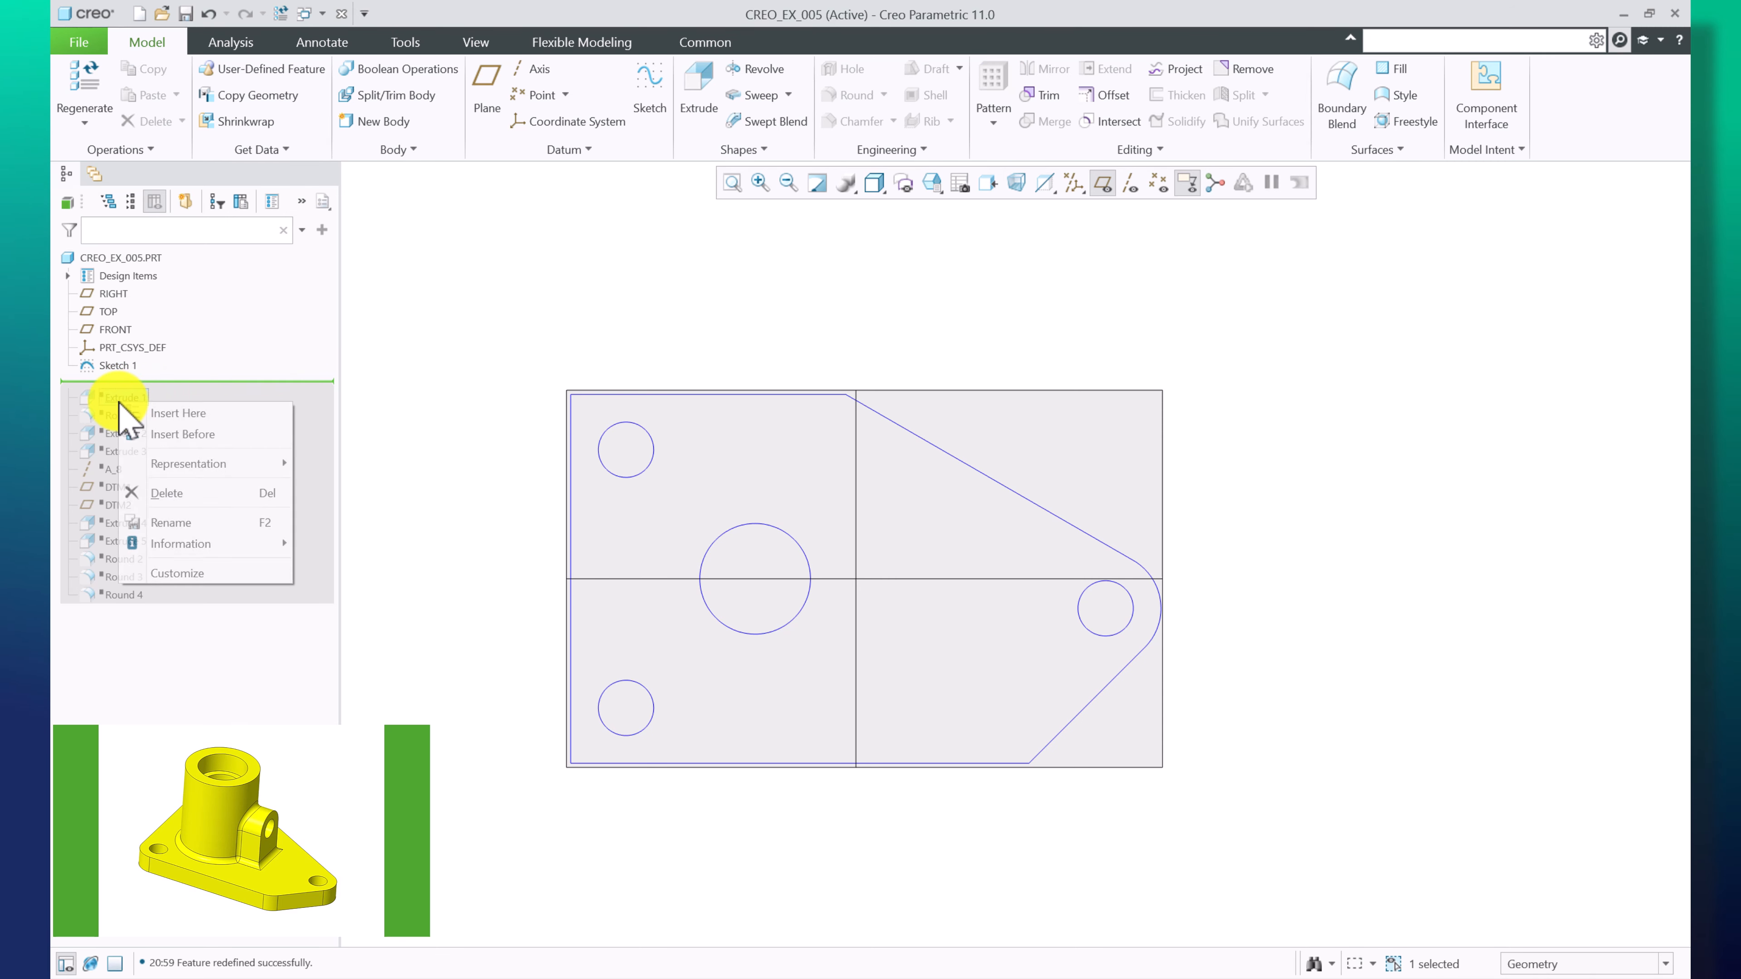
{"action": "left_click", "coordinate": [164, 413]}
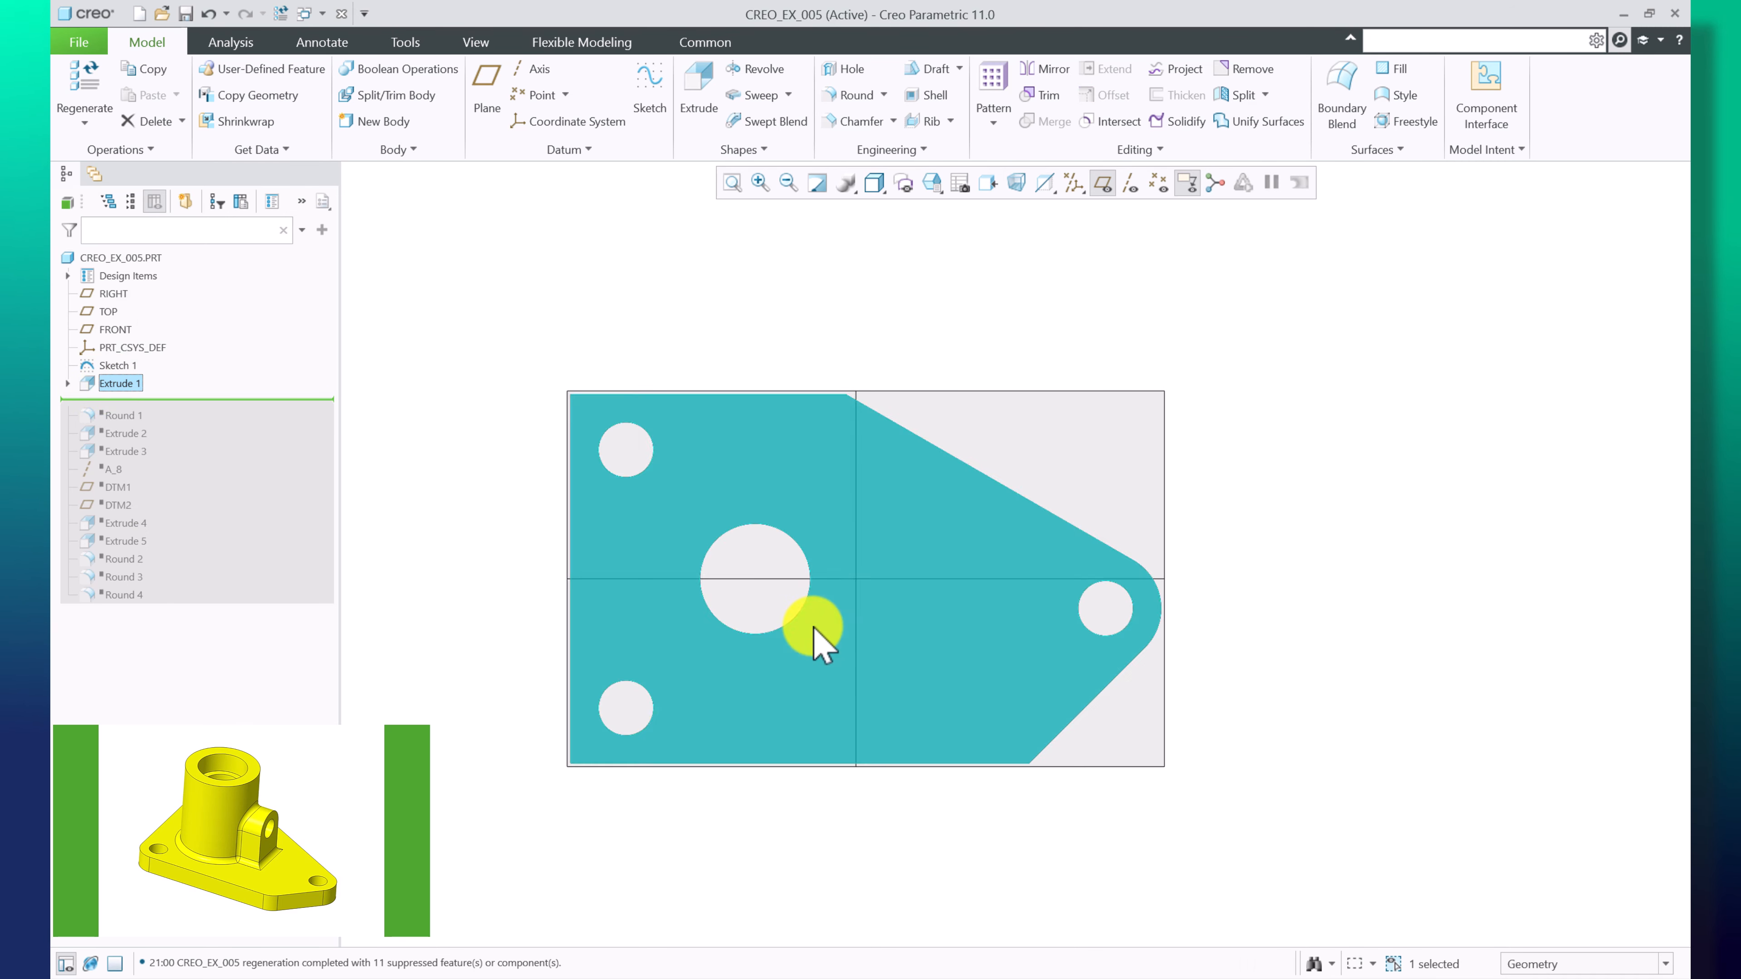
{"action": "mouse_move", "coordinate": [828, 591]}
{"action": "middle_mouse_down"}
{"action": "mouse_move", "coordinate": [766, 669]}
{"action": "mouse_move", "coordinate": [870, 556]}
{"action": "mouse_move", "coordinate": [803, 599]}
{"action": "middle_mouse_up"}
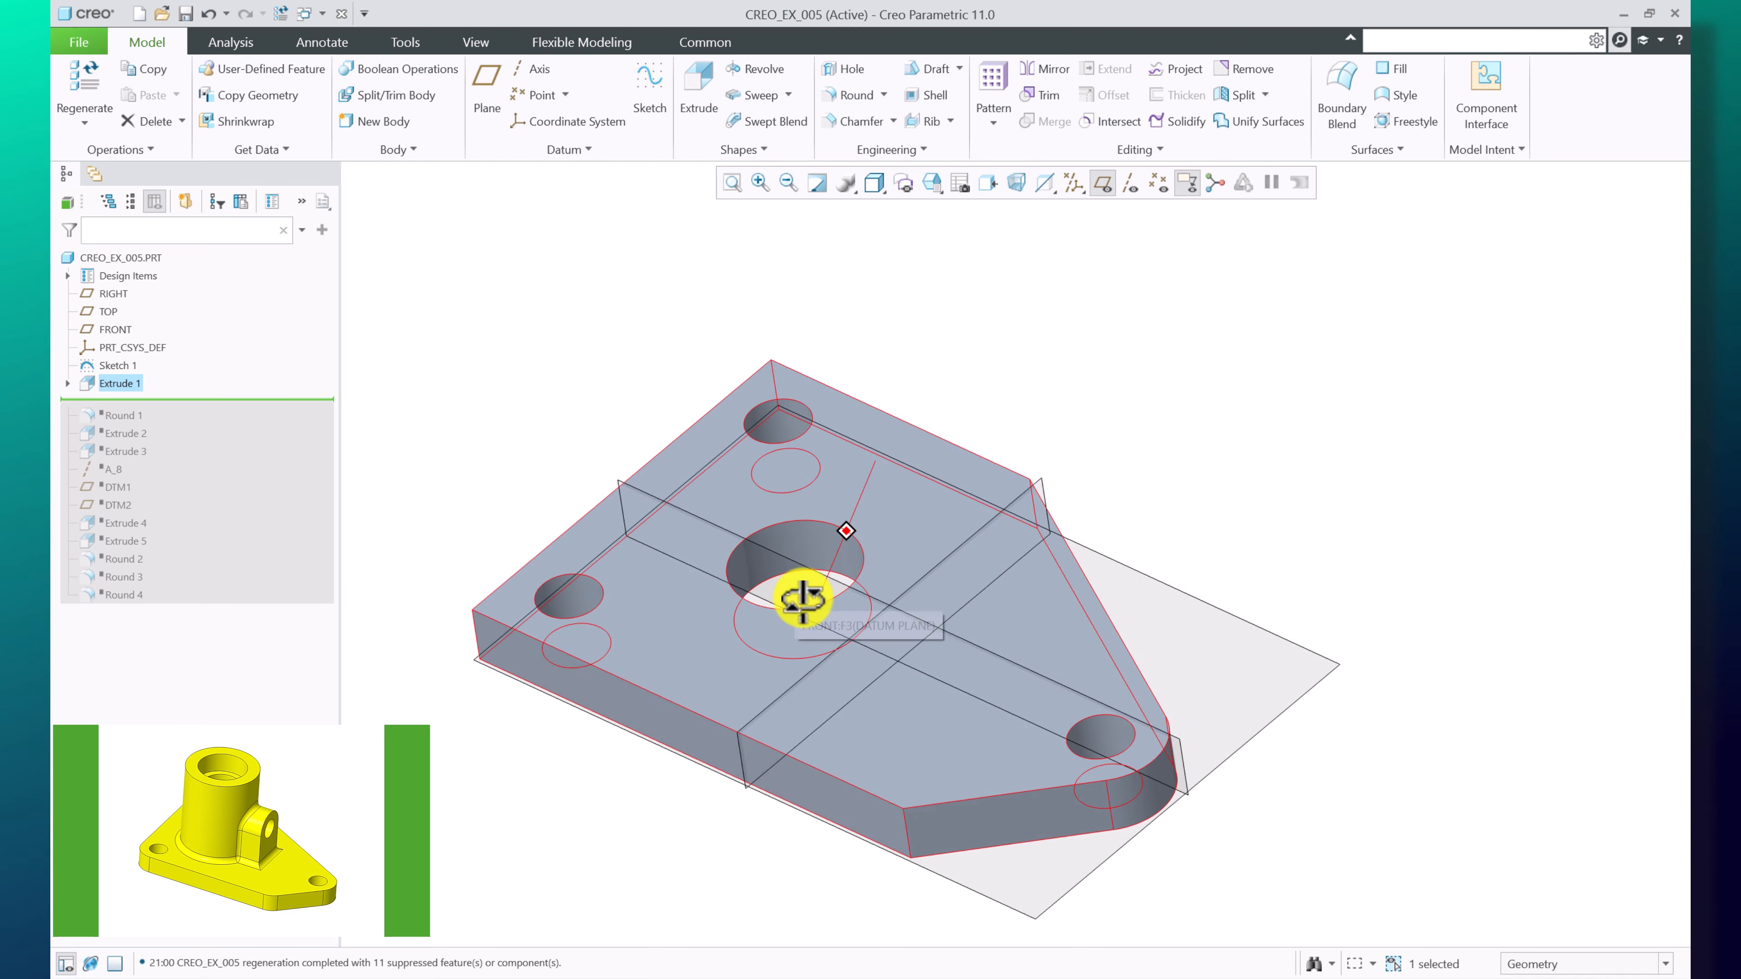
{"action": "key", "text": "ctrl+d"}
{"action": "left_click", "coordinate": [1202, 430]}
{"action": "scroll", "coordinate": [1201, 431], "scroll_direction": "up", "scroll_amount": 2}
{"action": "scroll", "coordinate": [1204, 430], "scroll_direction": "down", "scroll_amount": 2}
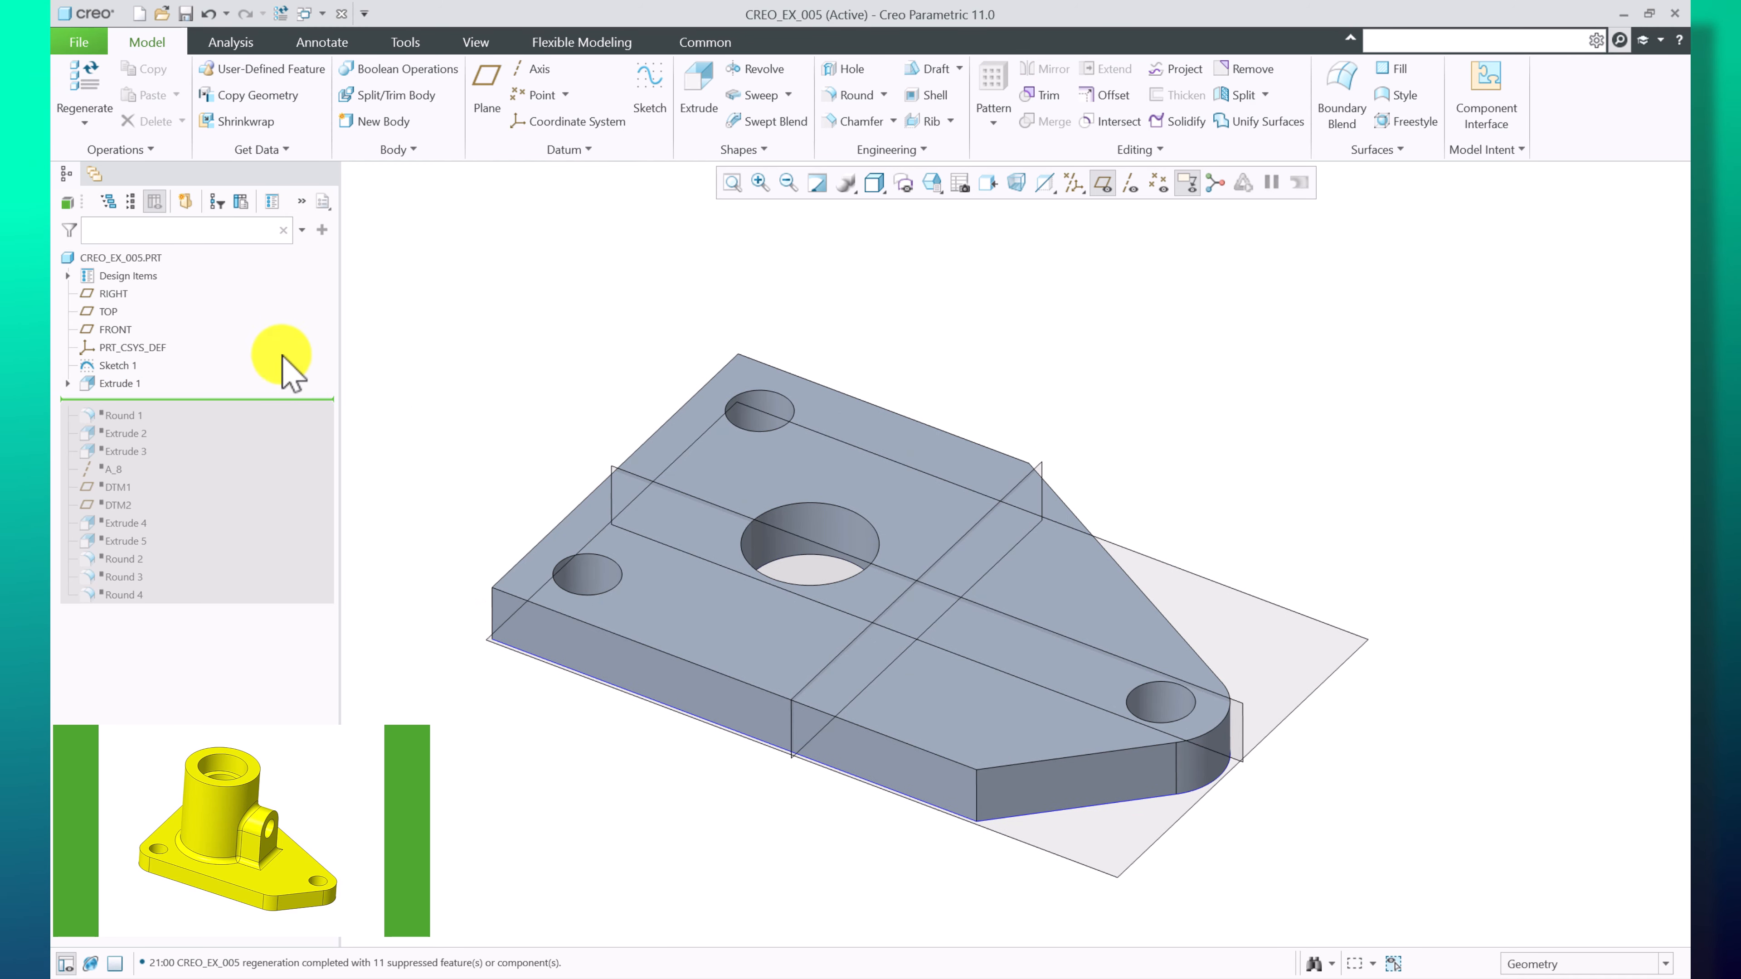
{"action": "left_click", "coordinate": [125, 384]}
{"action": "right_click", "coordinate": [124, 384]}
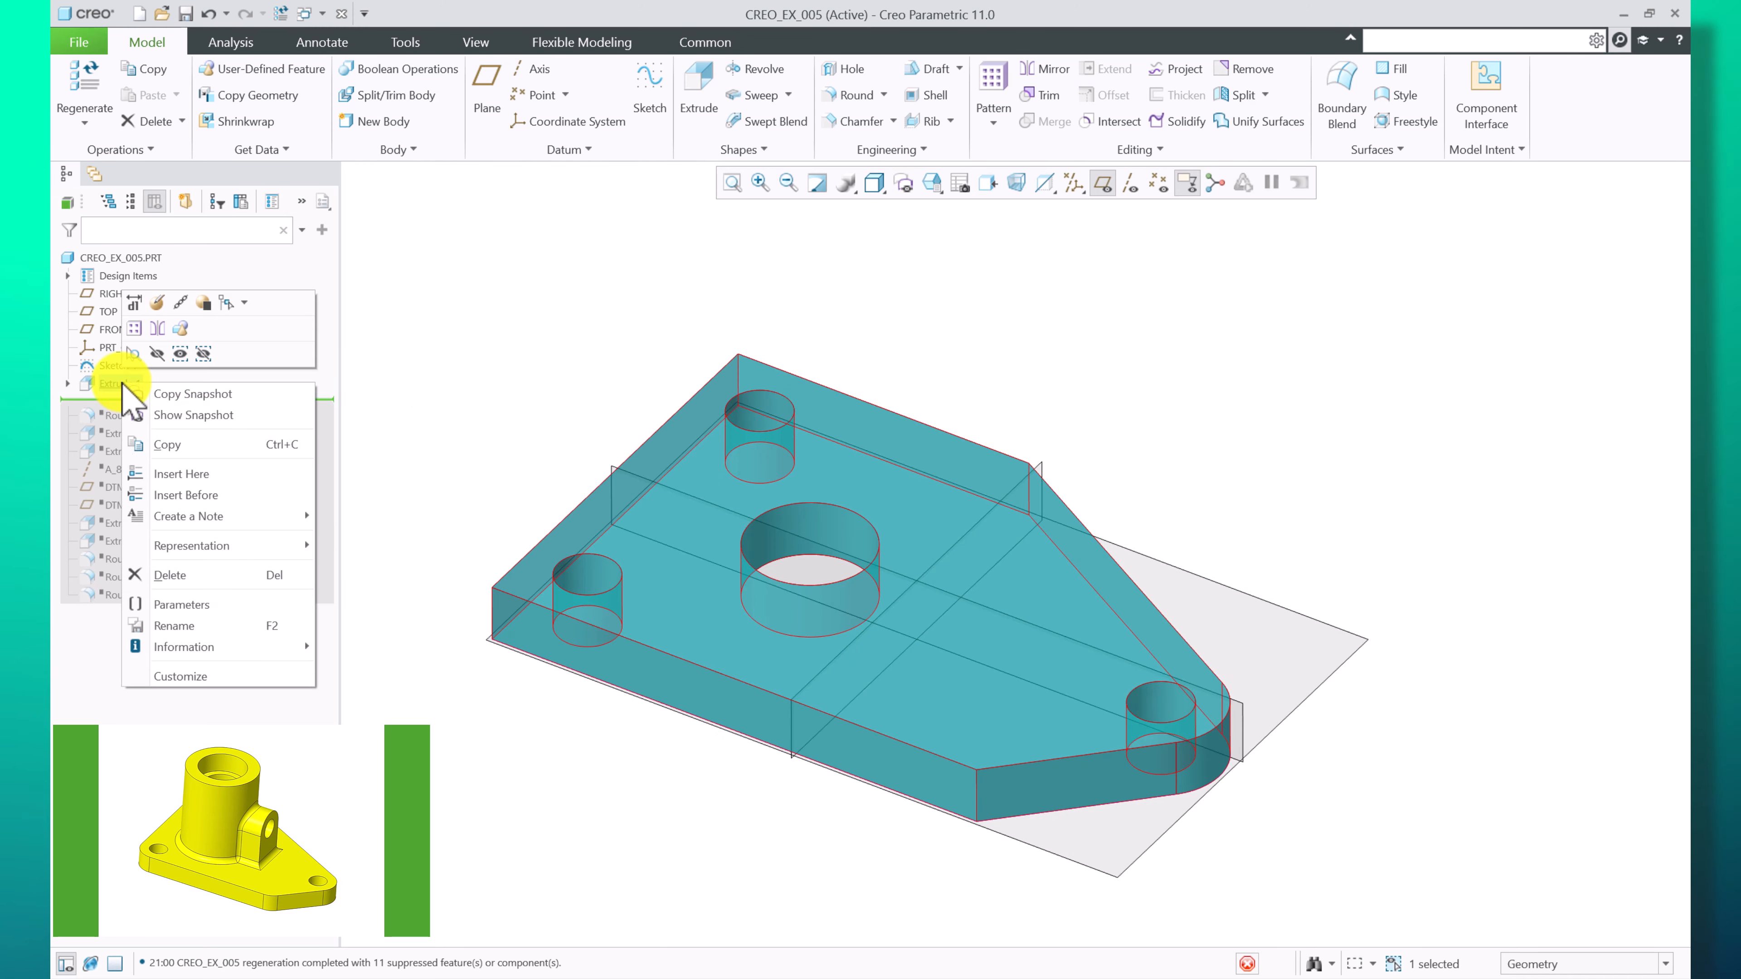
{"action": "left_click", "coordinate": [159, 302]}
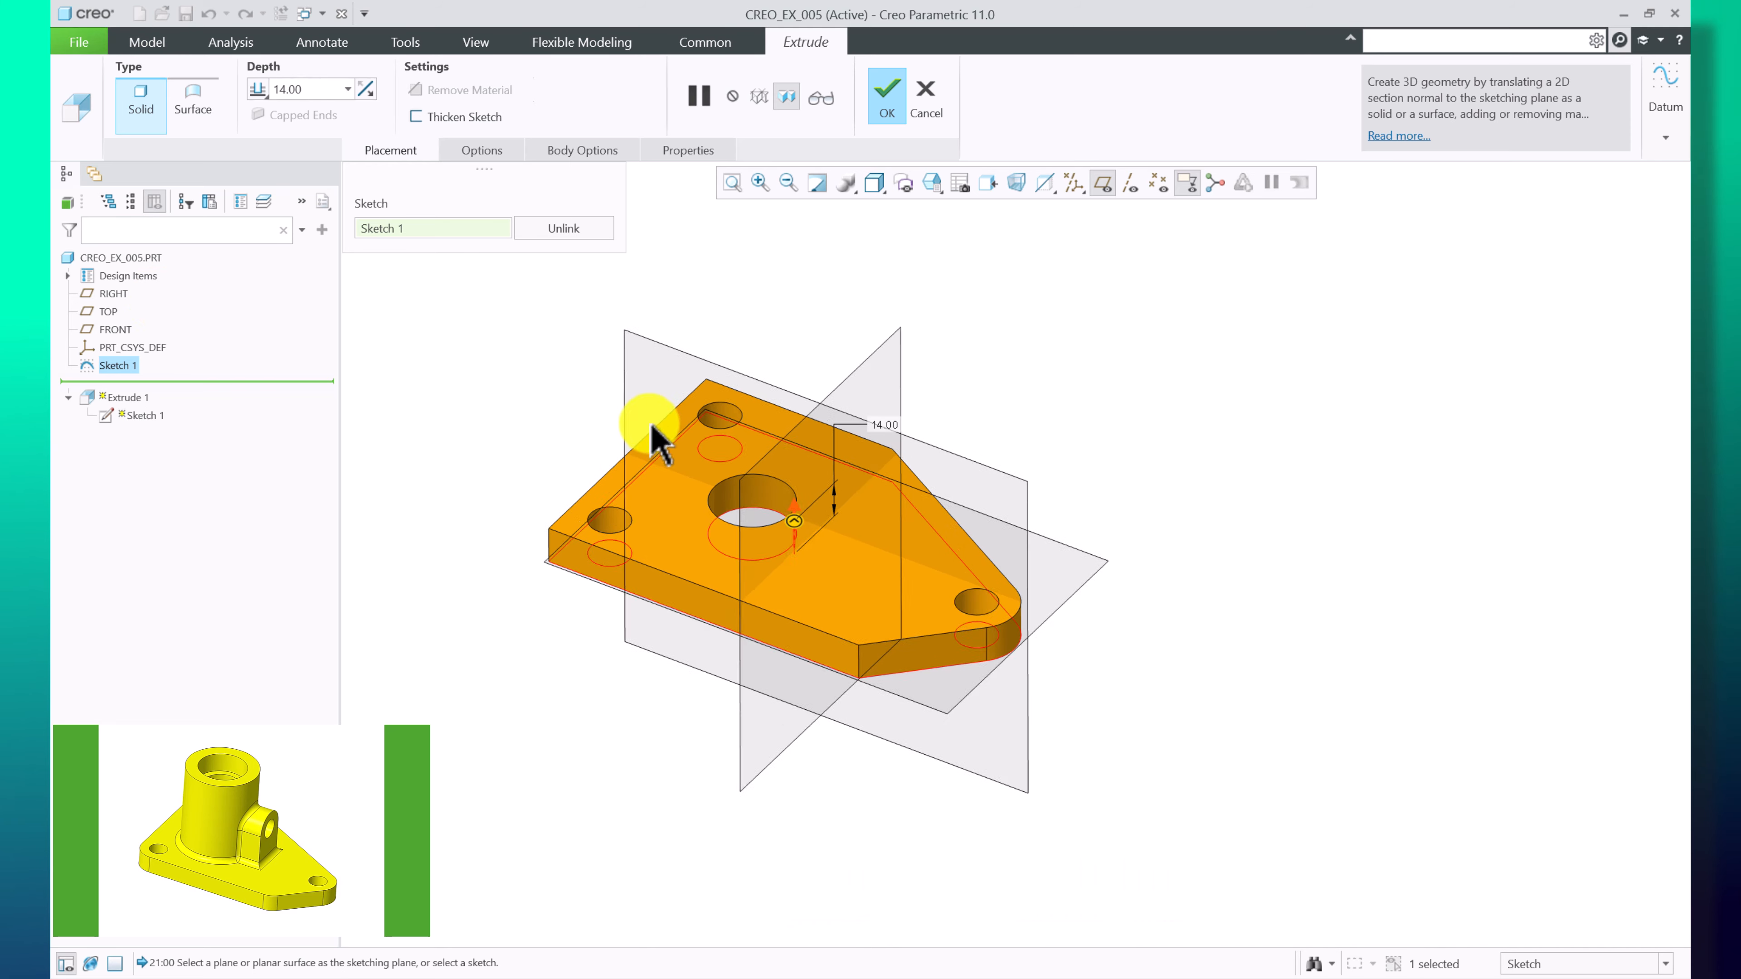
{"action": "scroll", "coordinate": [655, 439], "scroll_direction": "up", "scroll_amount": 1}
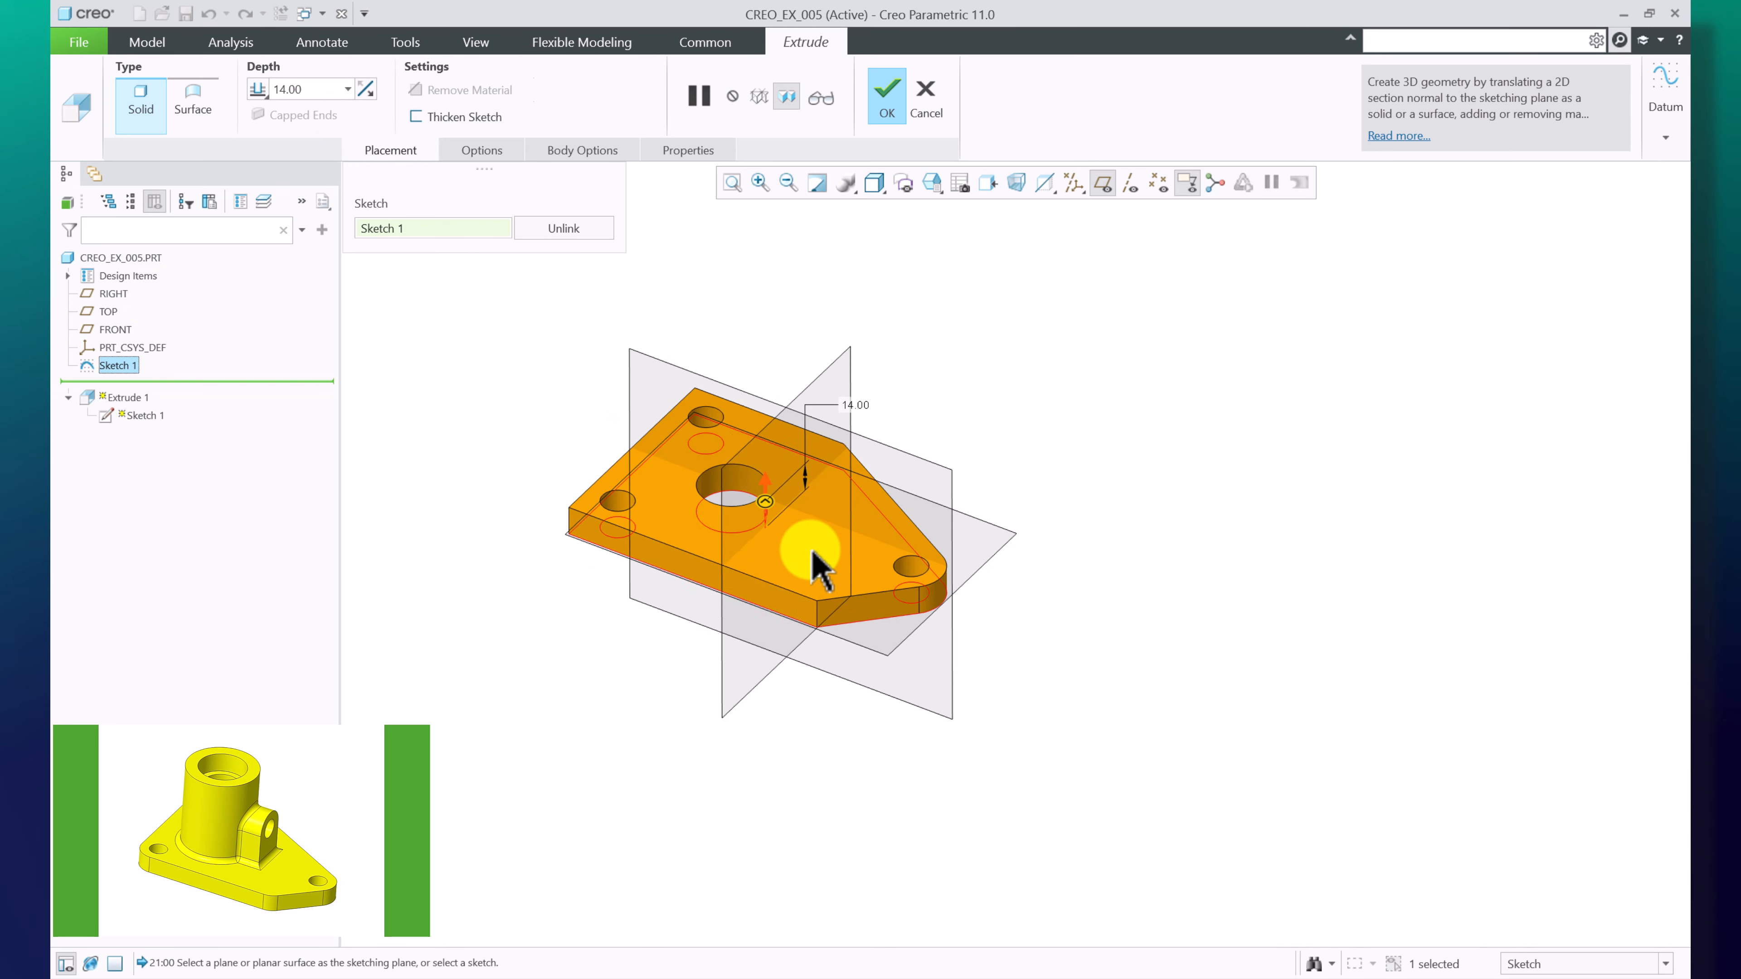
{"action": "scroll", "coordinate": [816, 564], "scroll_direction": "down", "scroll_amount": 2}
{"action": "scroll", "coordinate": [952, 602], "scroll_direction": "up", "scroll_amount": 2}
{"action": "scroll", "coordinate": [817, 546], "scroll_direction": "down", "scroll_amount": 2}
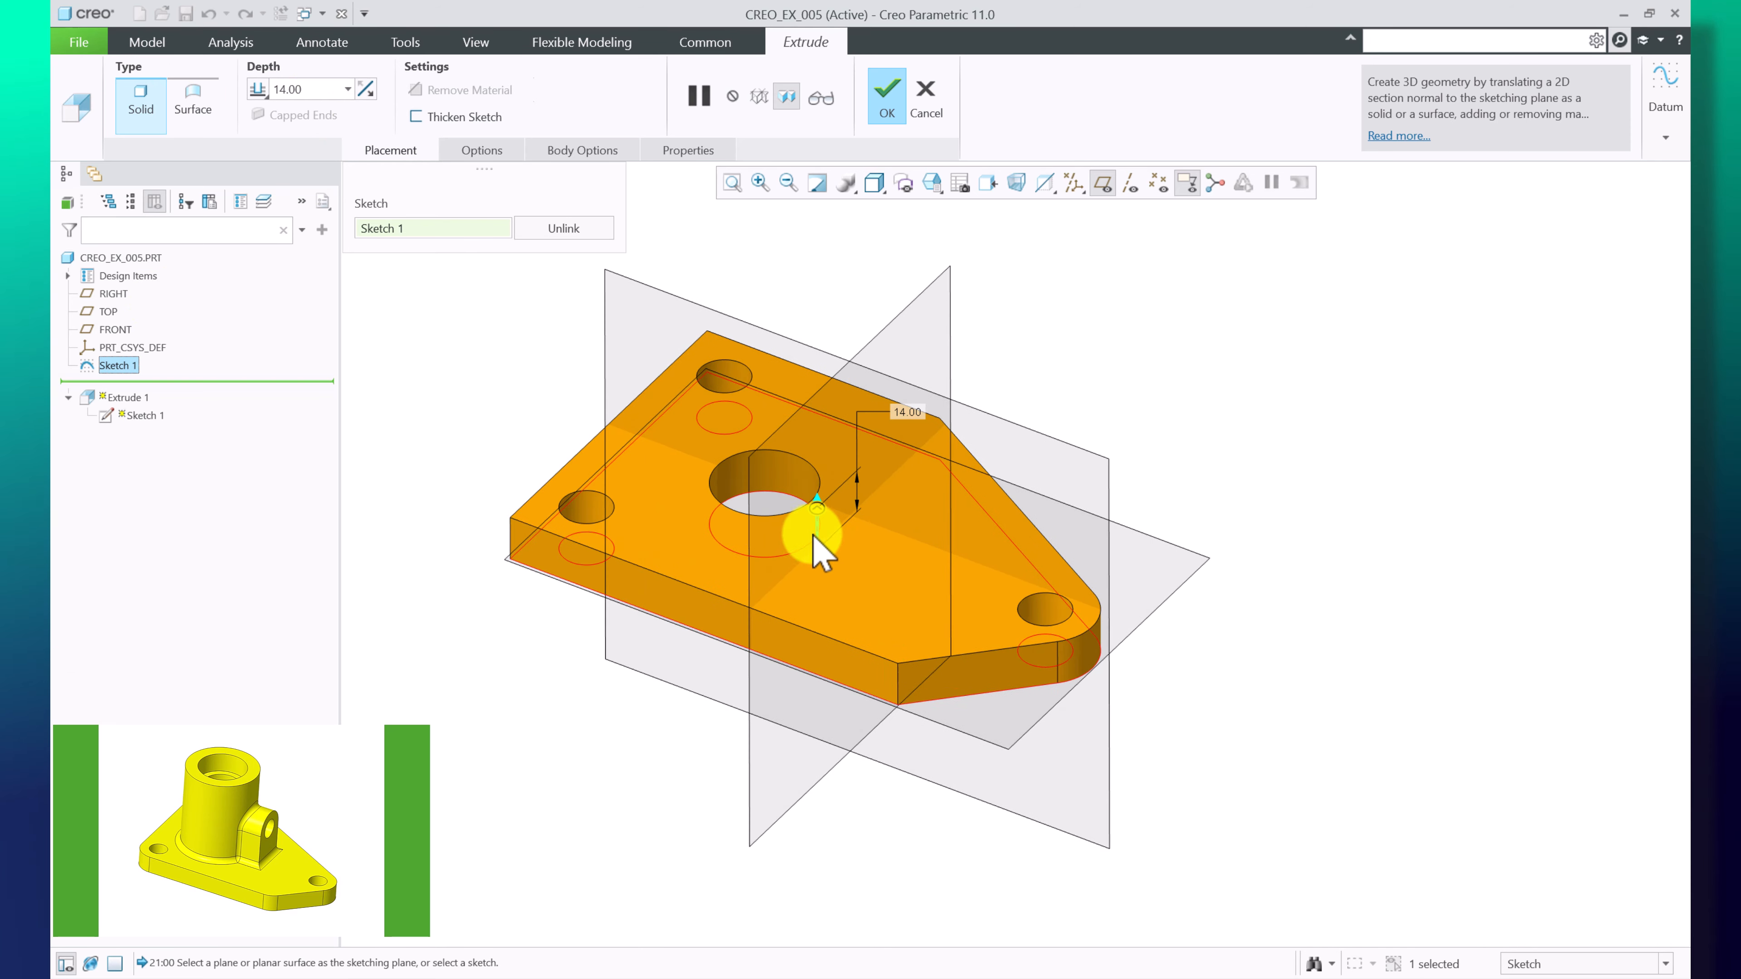
{"action": "left_click_drag", "start_coordinate": [822, 511], "coordinate": [818, 454]}
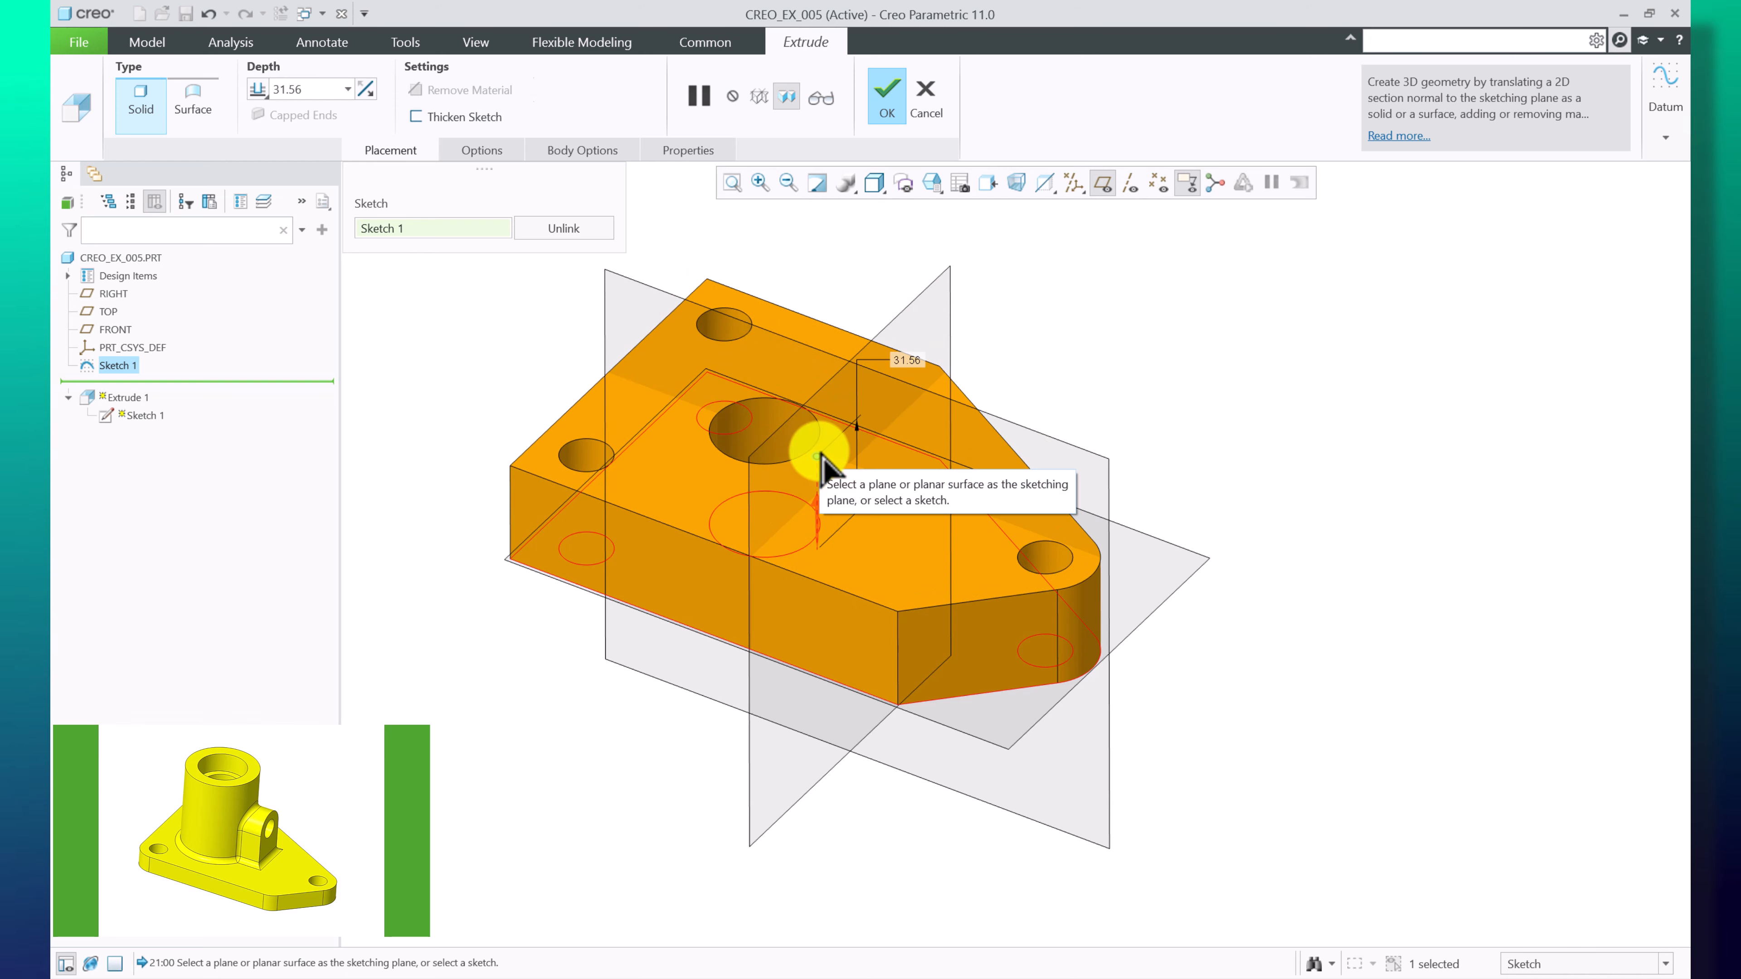
{"action": "left_click", "coordinate": [943, 106]}
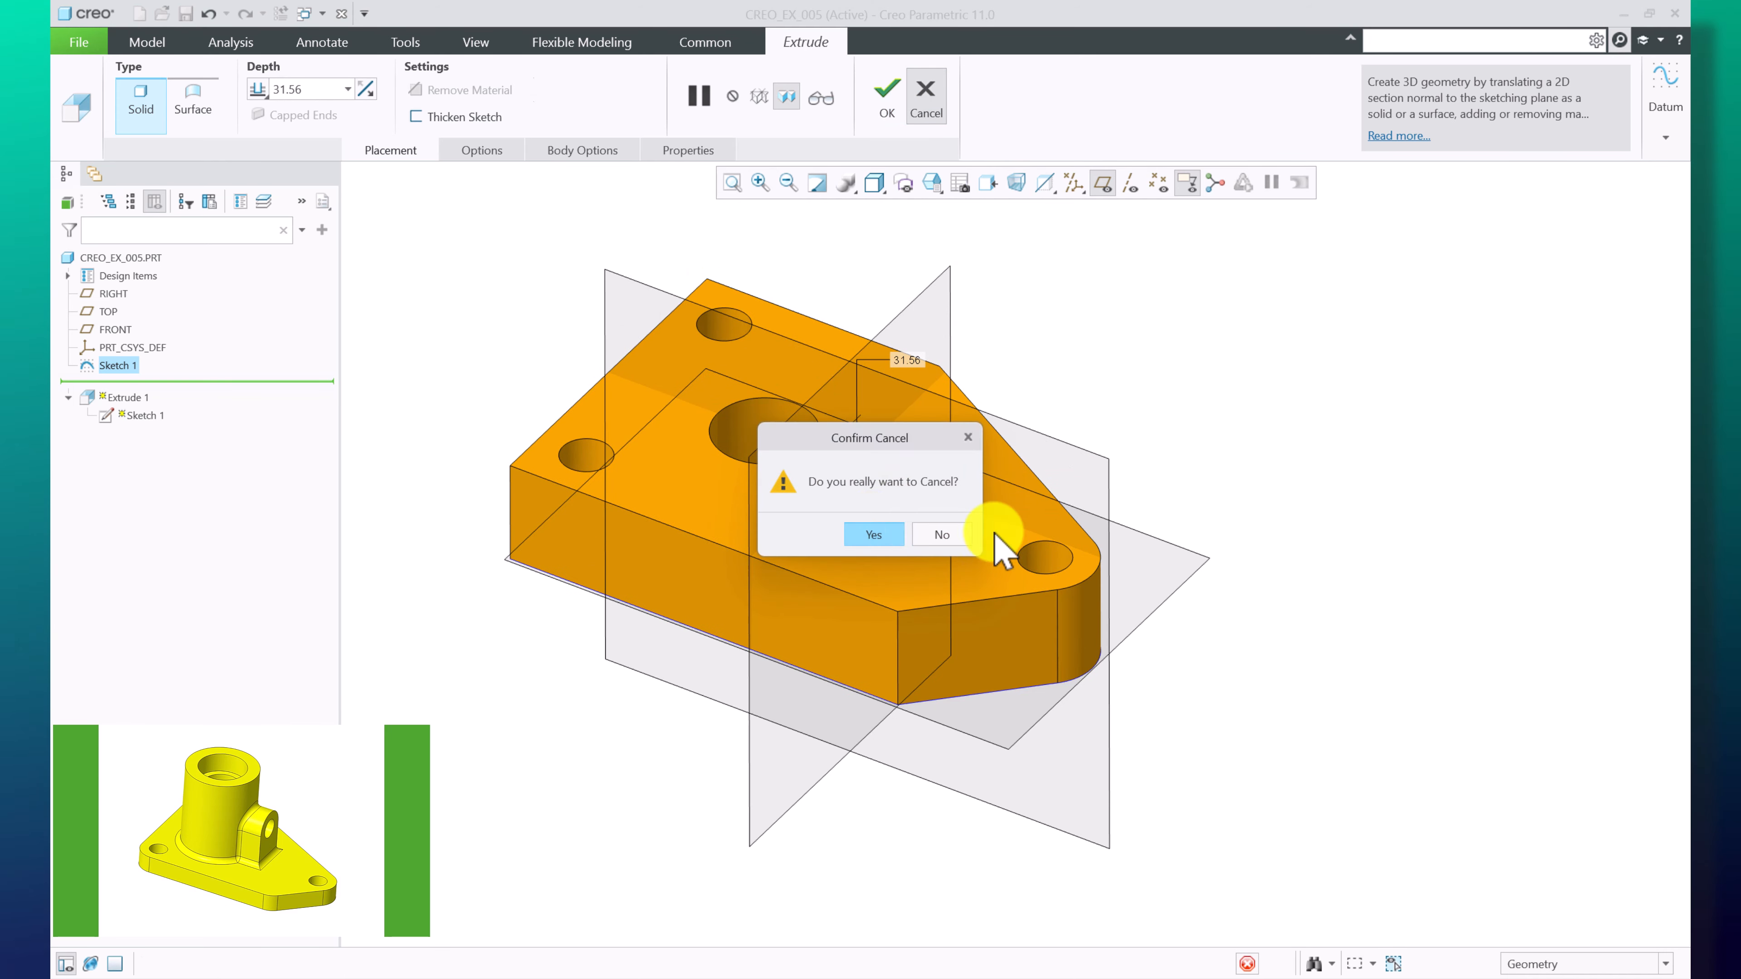
{"action": "left_click", "coordinate": [876, 536]}
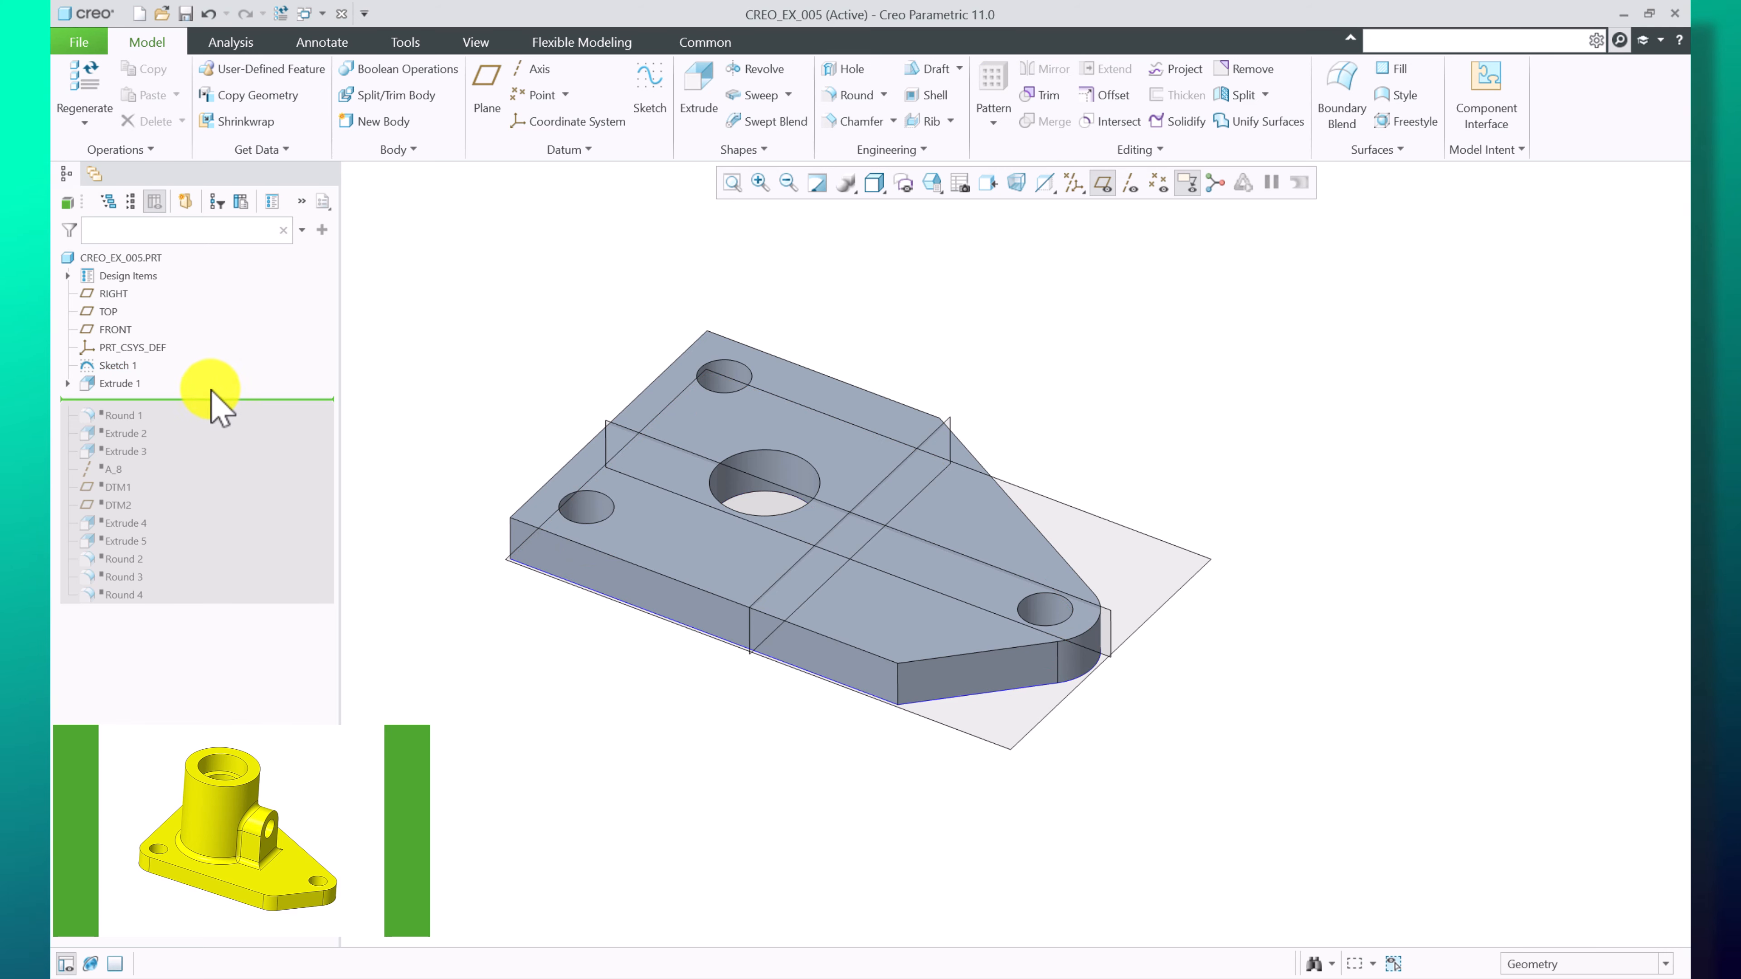
Roll the insertion point back above Extrude 1 and try starting a new sketch, closing its dialog
{"action": "right_click", "coordinate": [123, 382]}
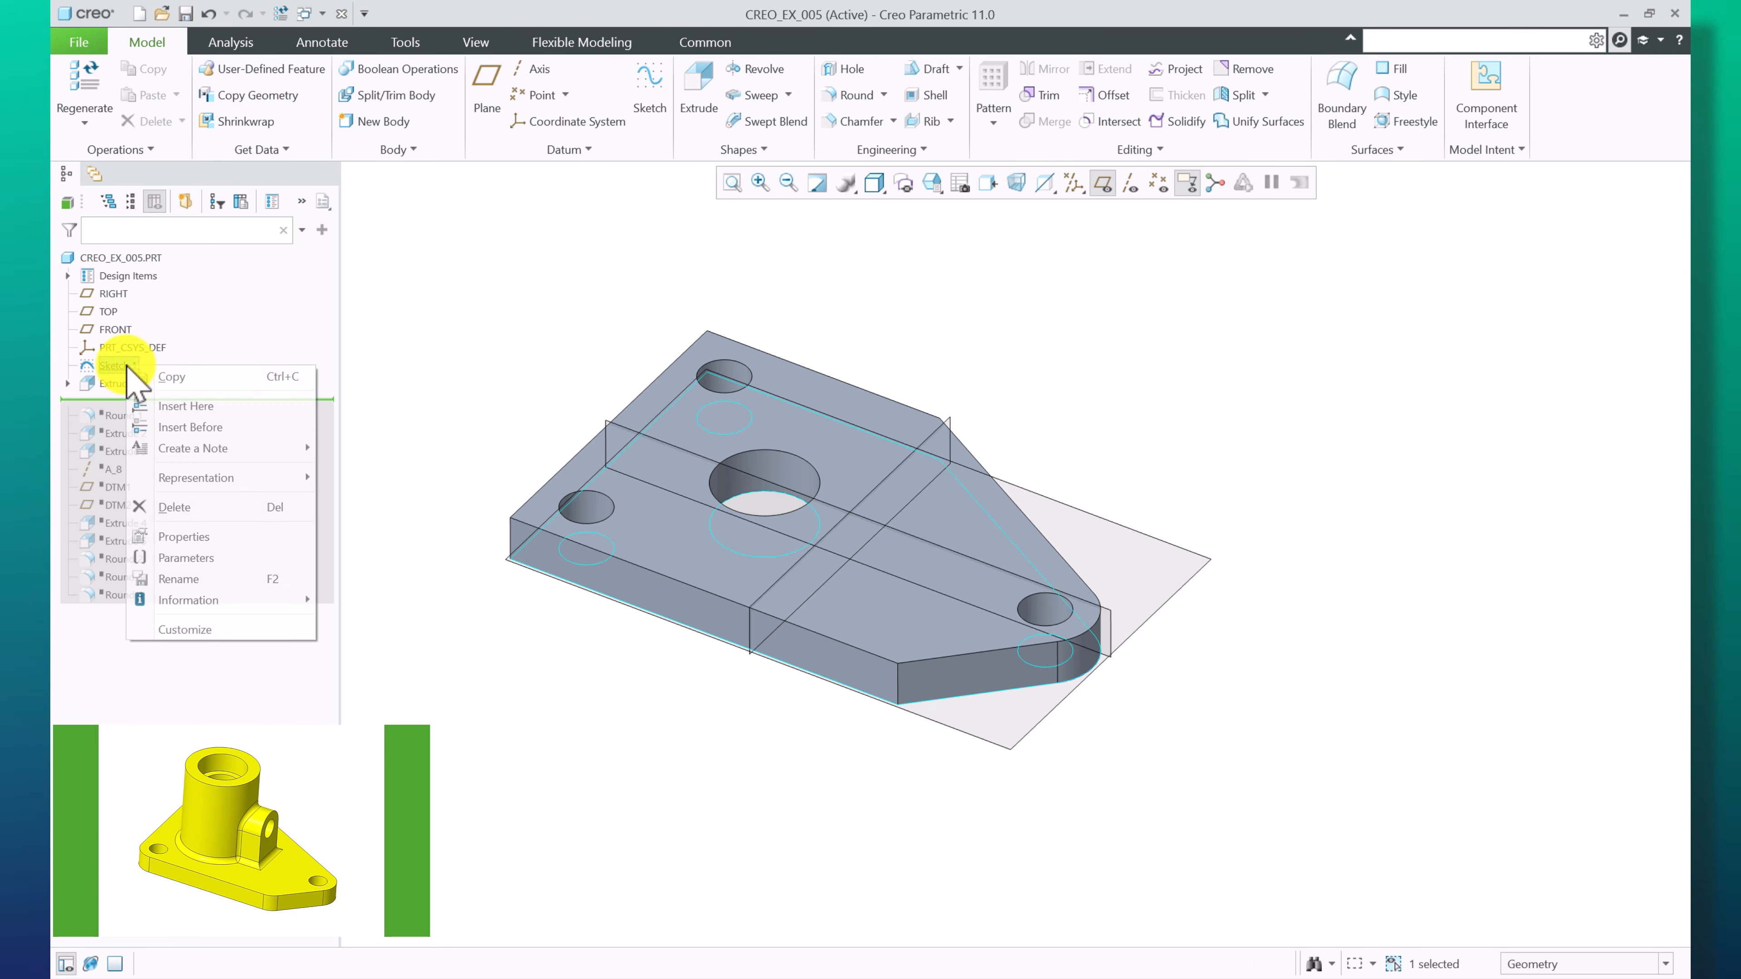
{"action": "left_click", "coordinate": [182, 406]}
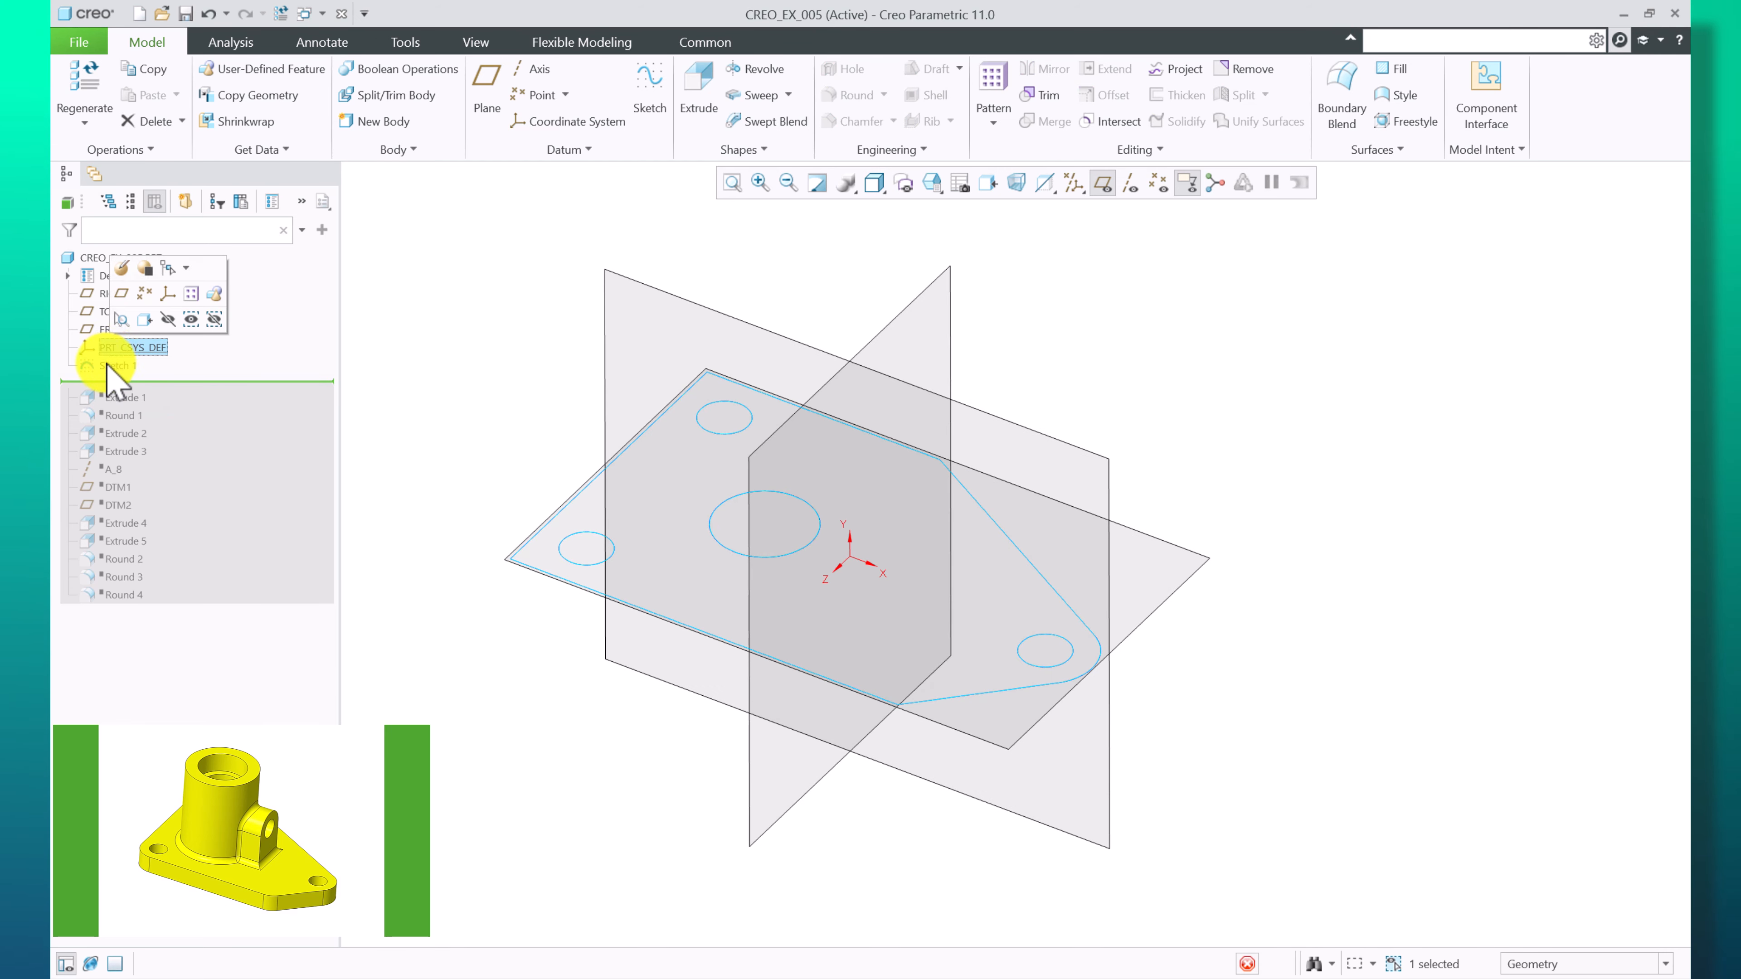
{"action": "left_click", "coordinate": [650, 96]}
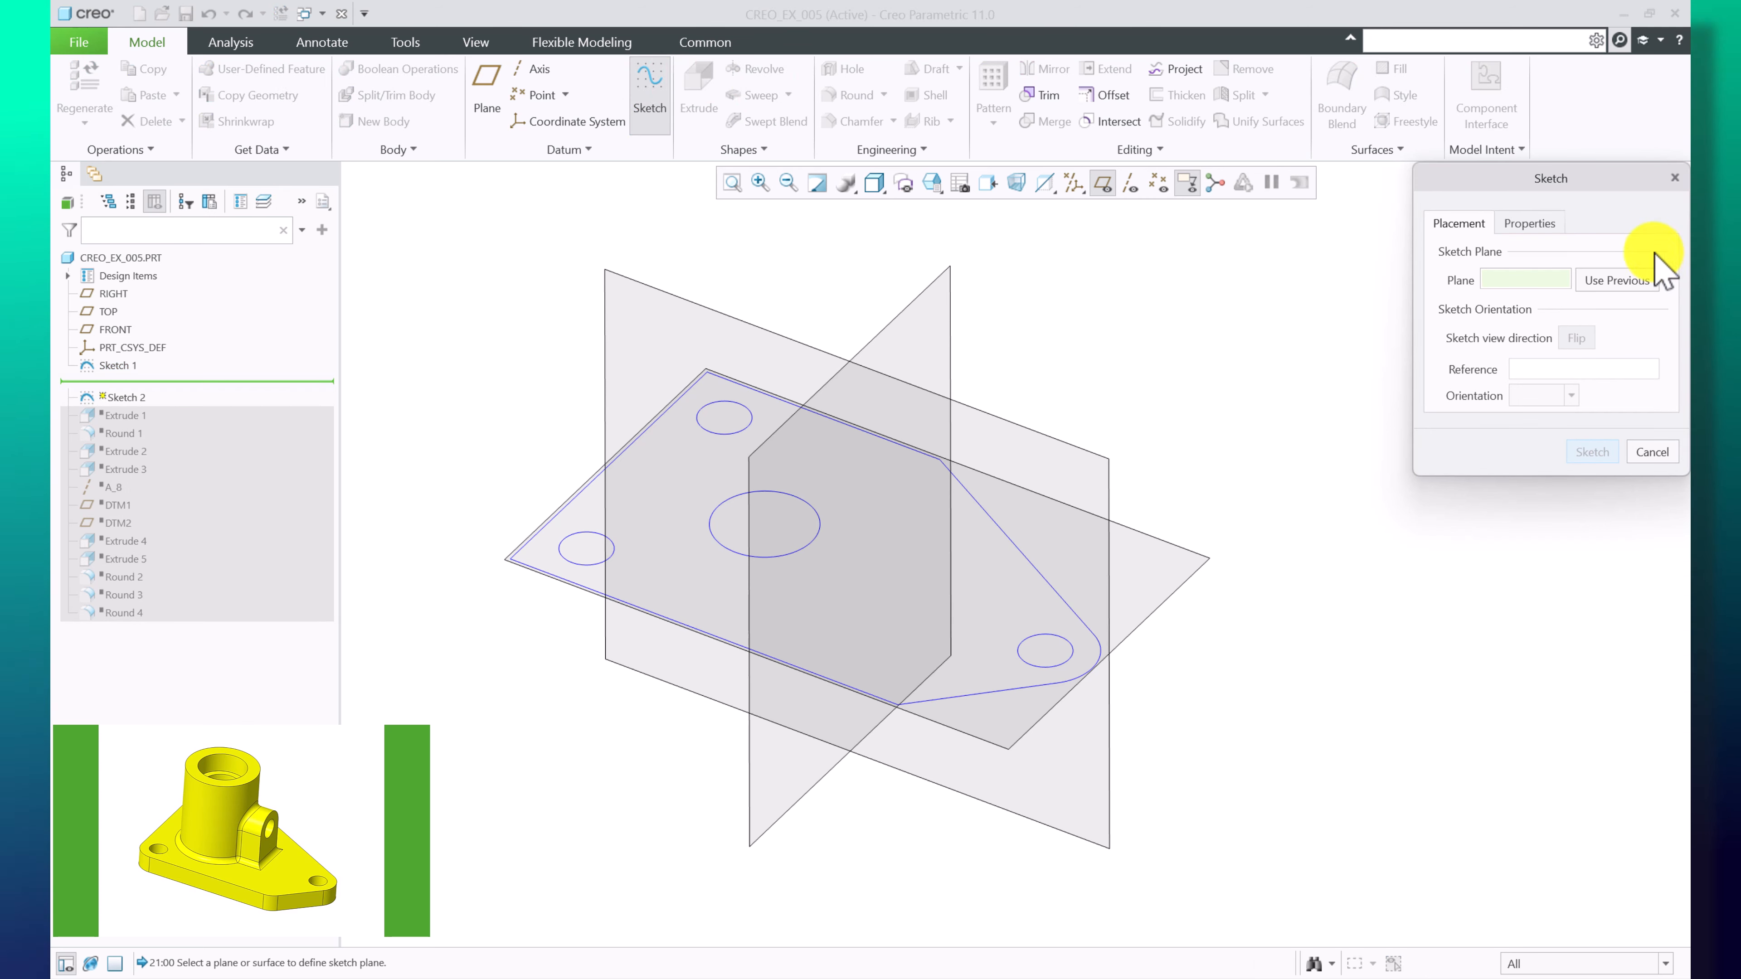
{"action": "left_click", "coordinate": [1674, 178]}
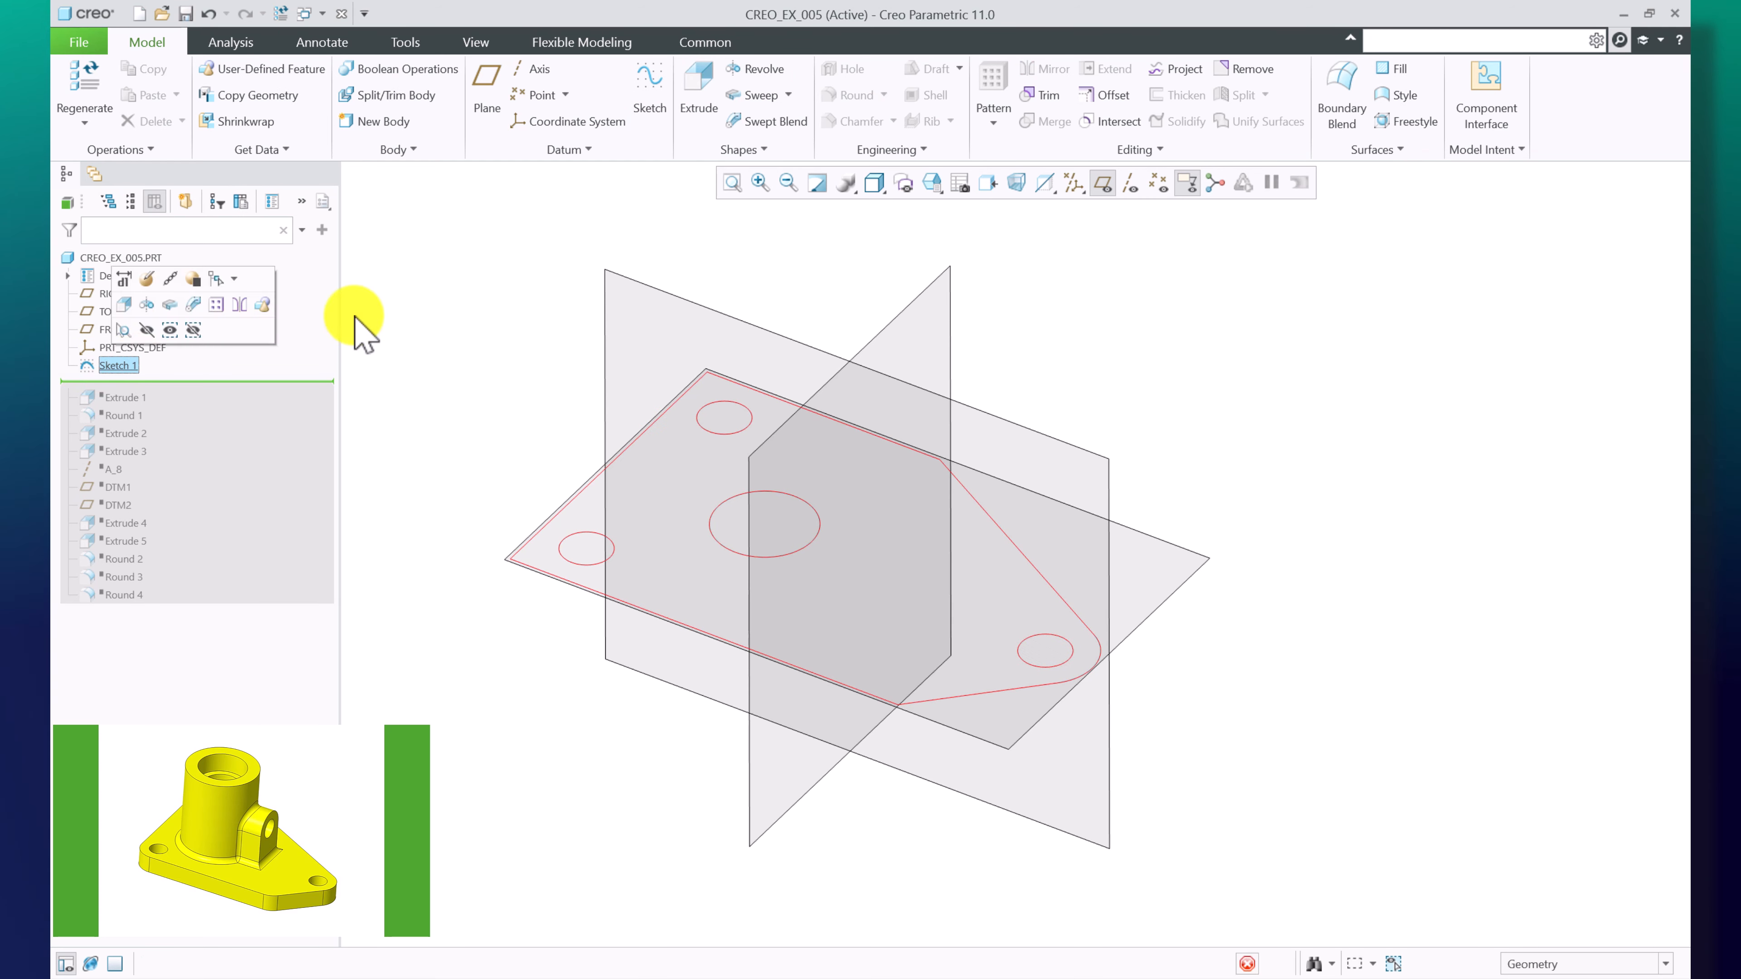
Extrude Sketch 1 as a solid with a depth of 14 mm
{"action": "left_click", "coordinate": [706, 96]}
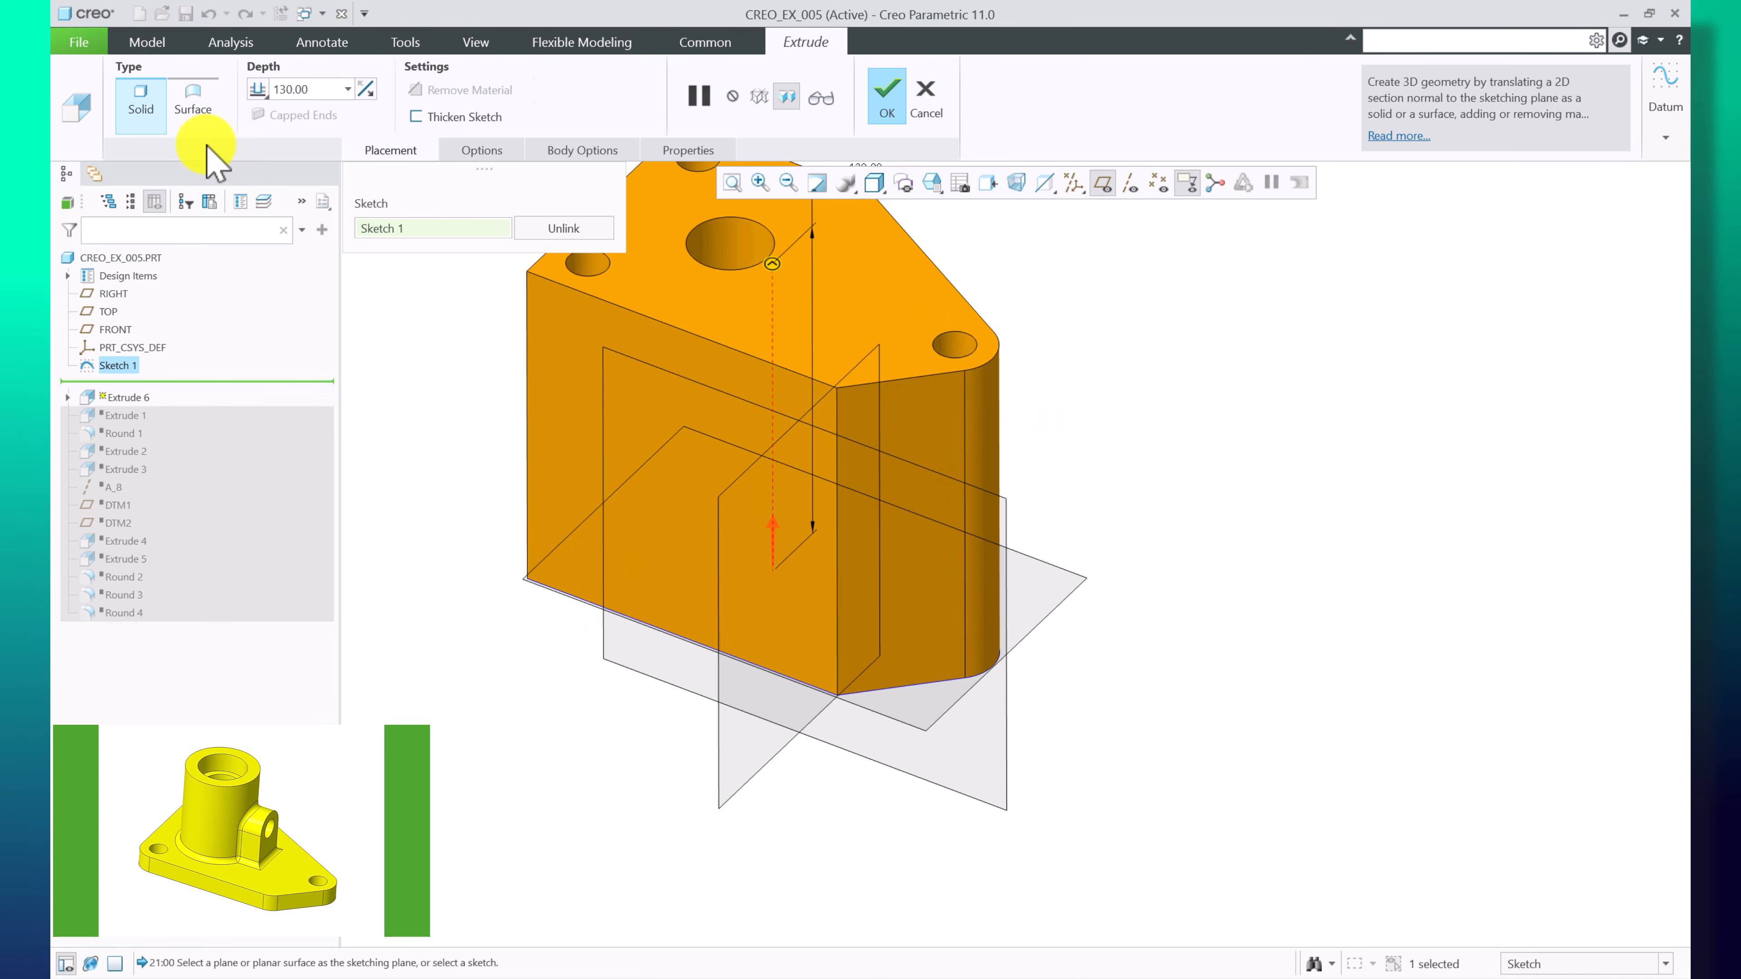
{"action": "left_click_drag", "start_coordinate": [313, 89], "coordinate": [163, 90]}
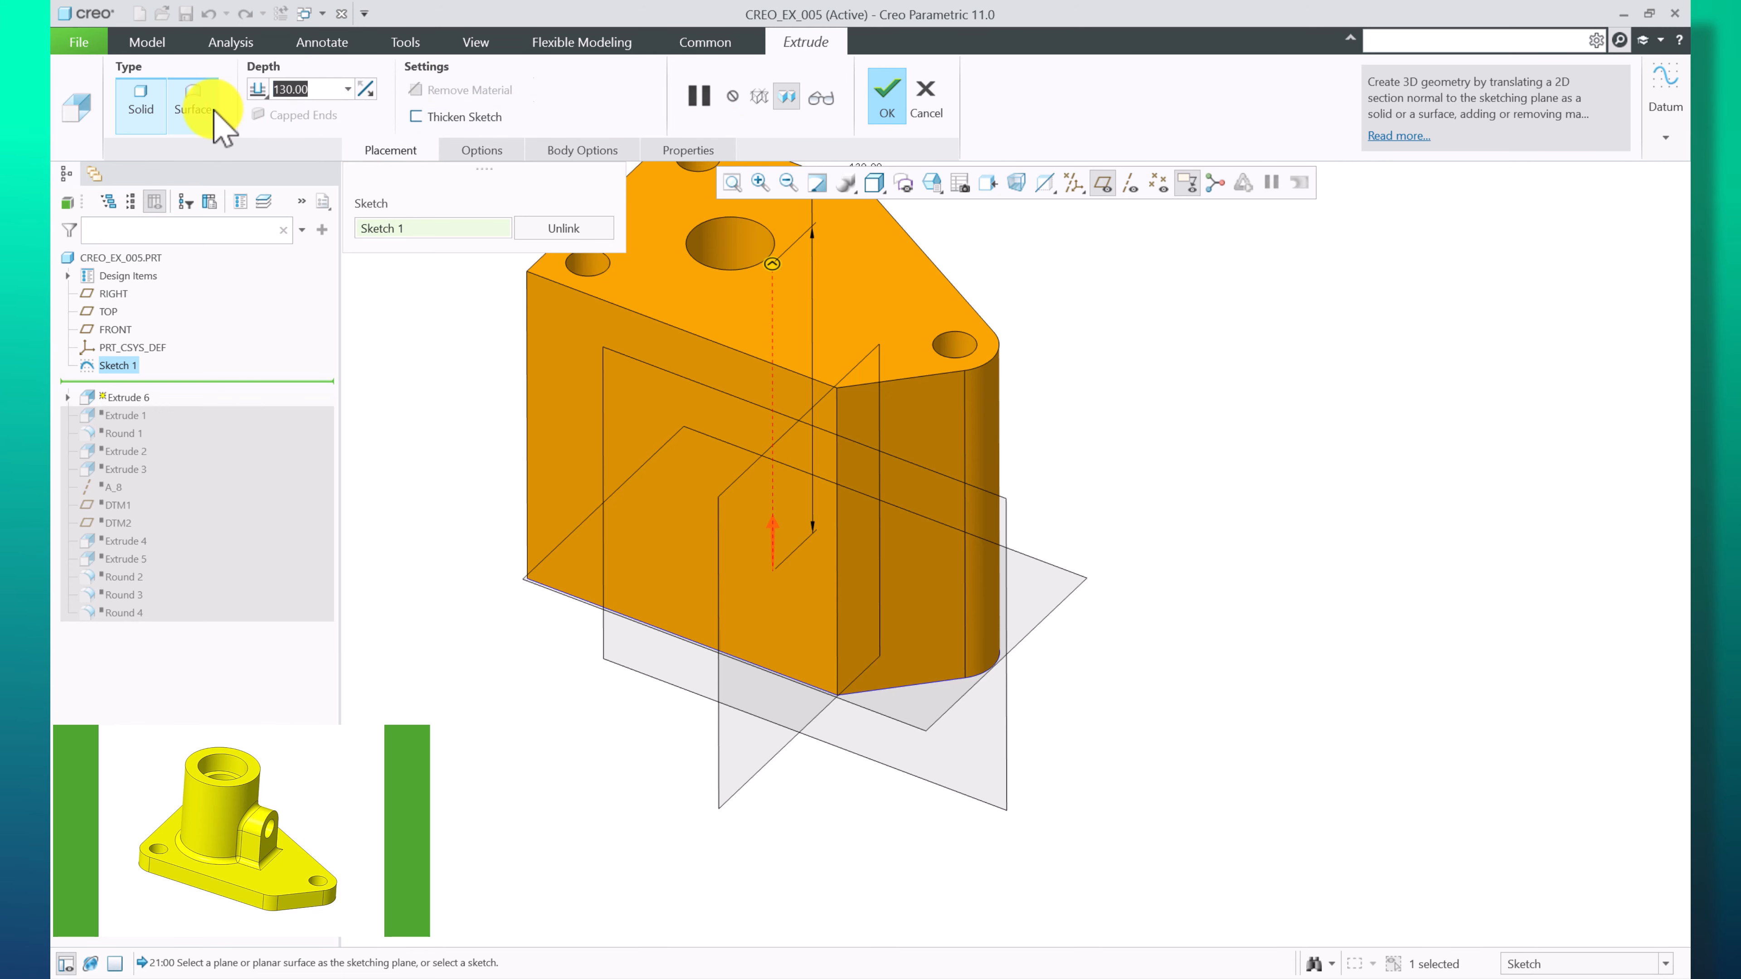
{"action": "type", "text": "14"}
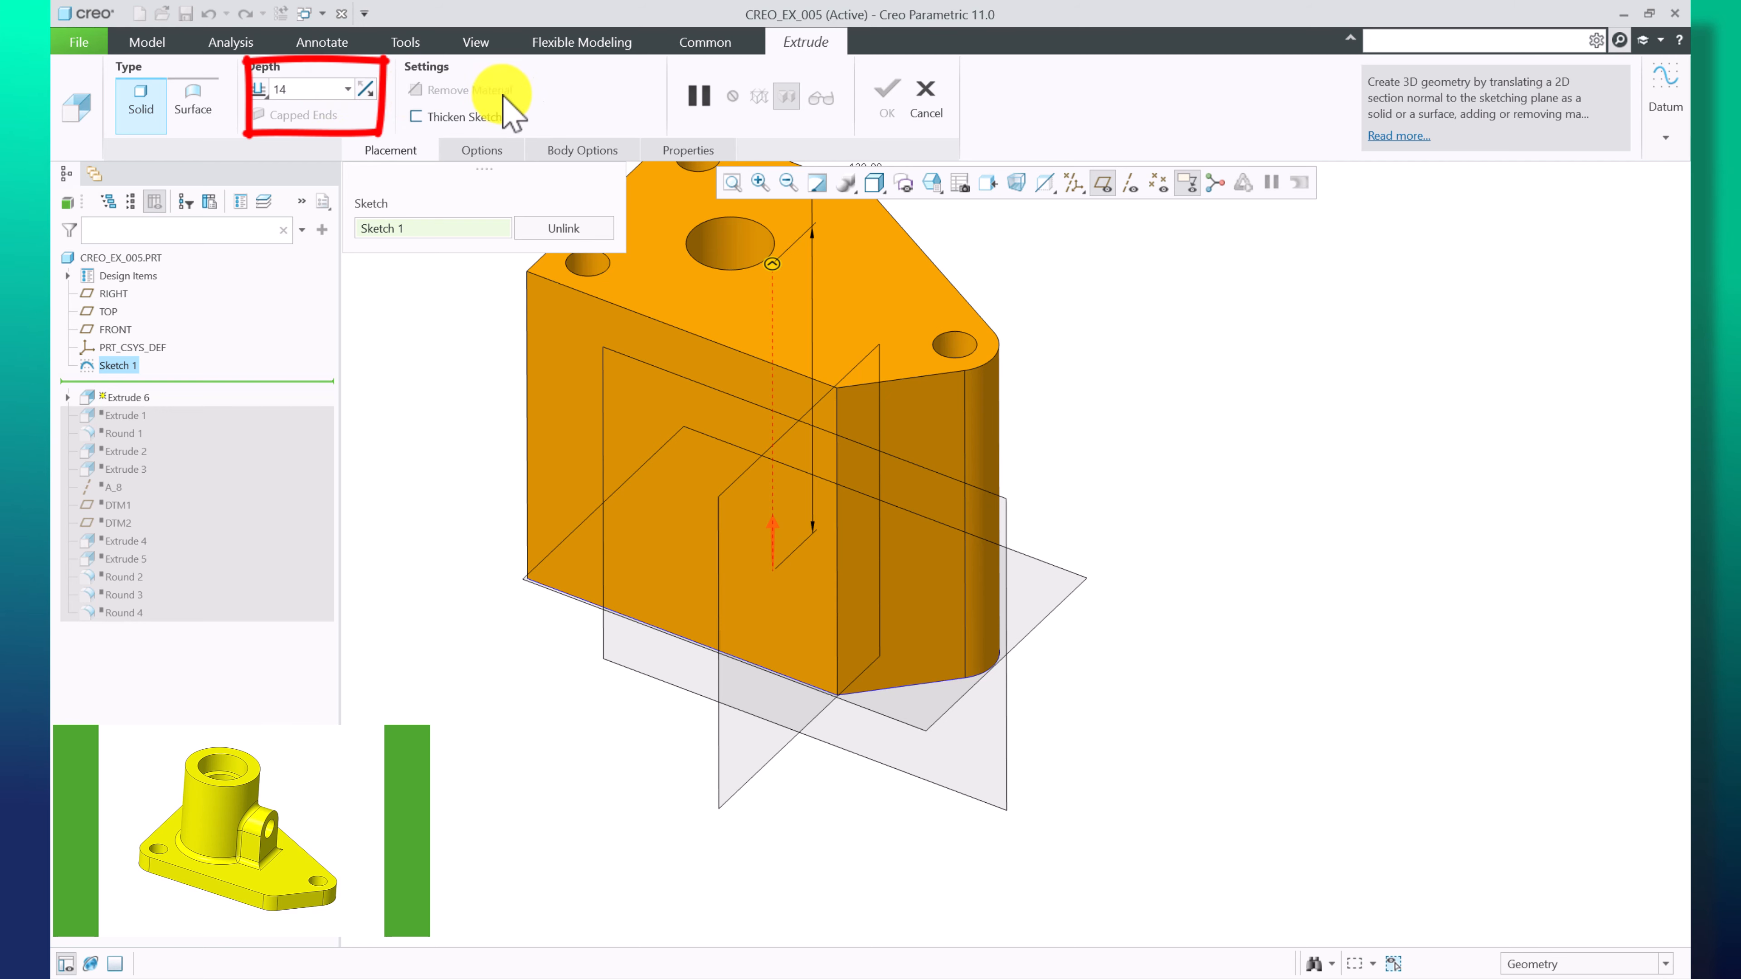
{"action": "key", "text": "Return"}
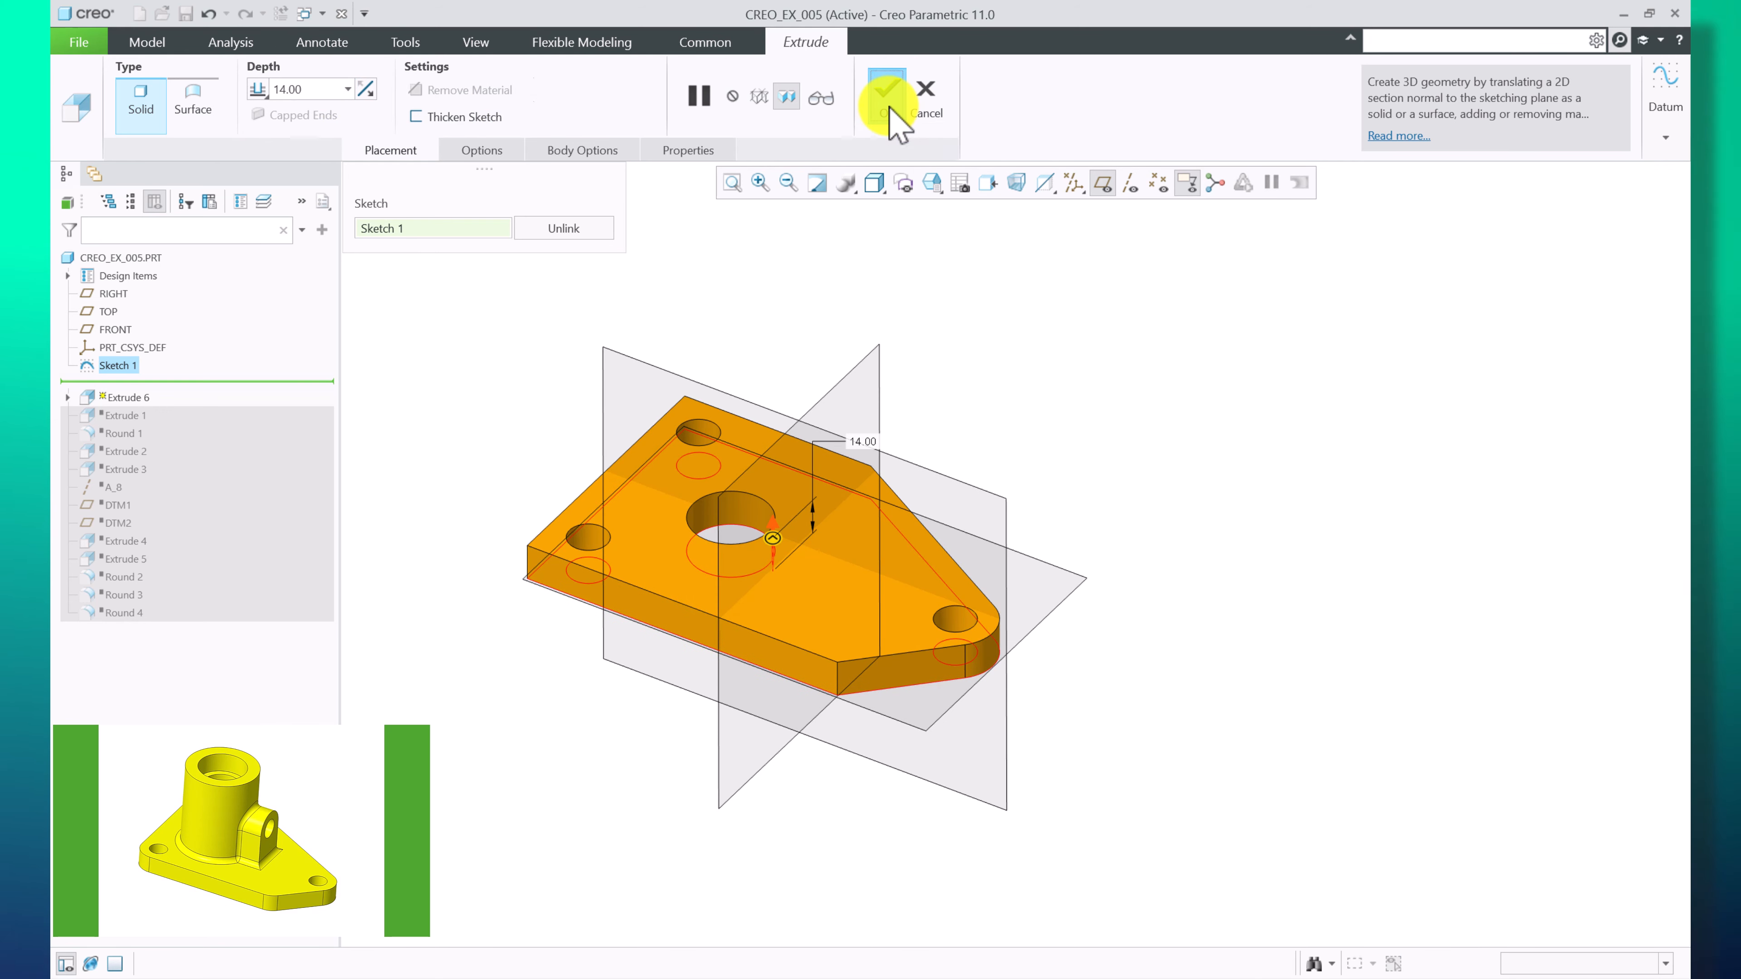
{"action": "left_click", "coordinate": [888, 103]}
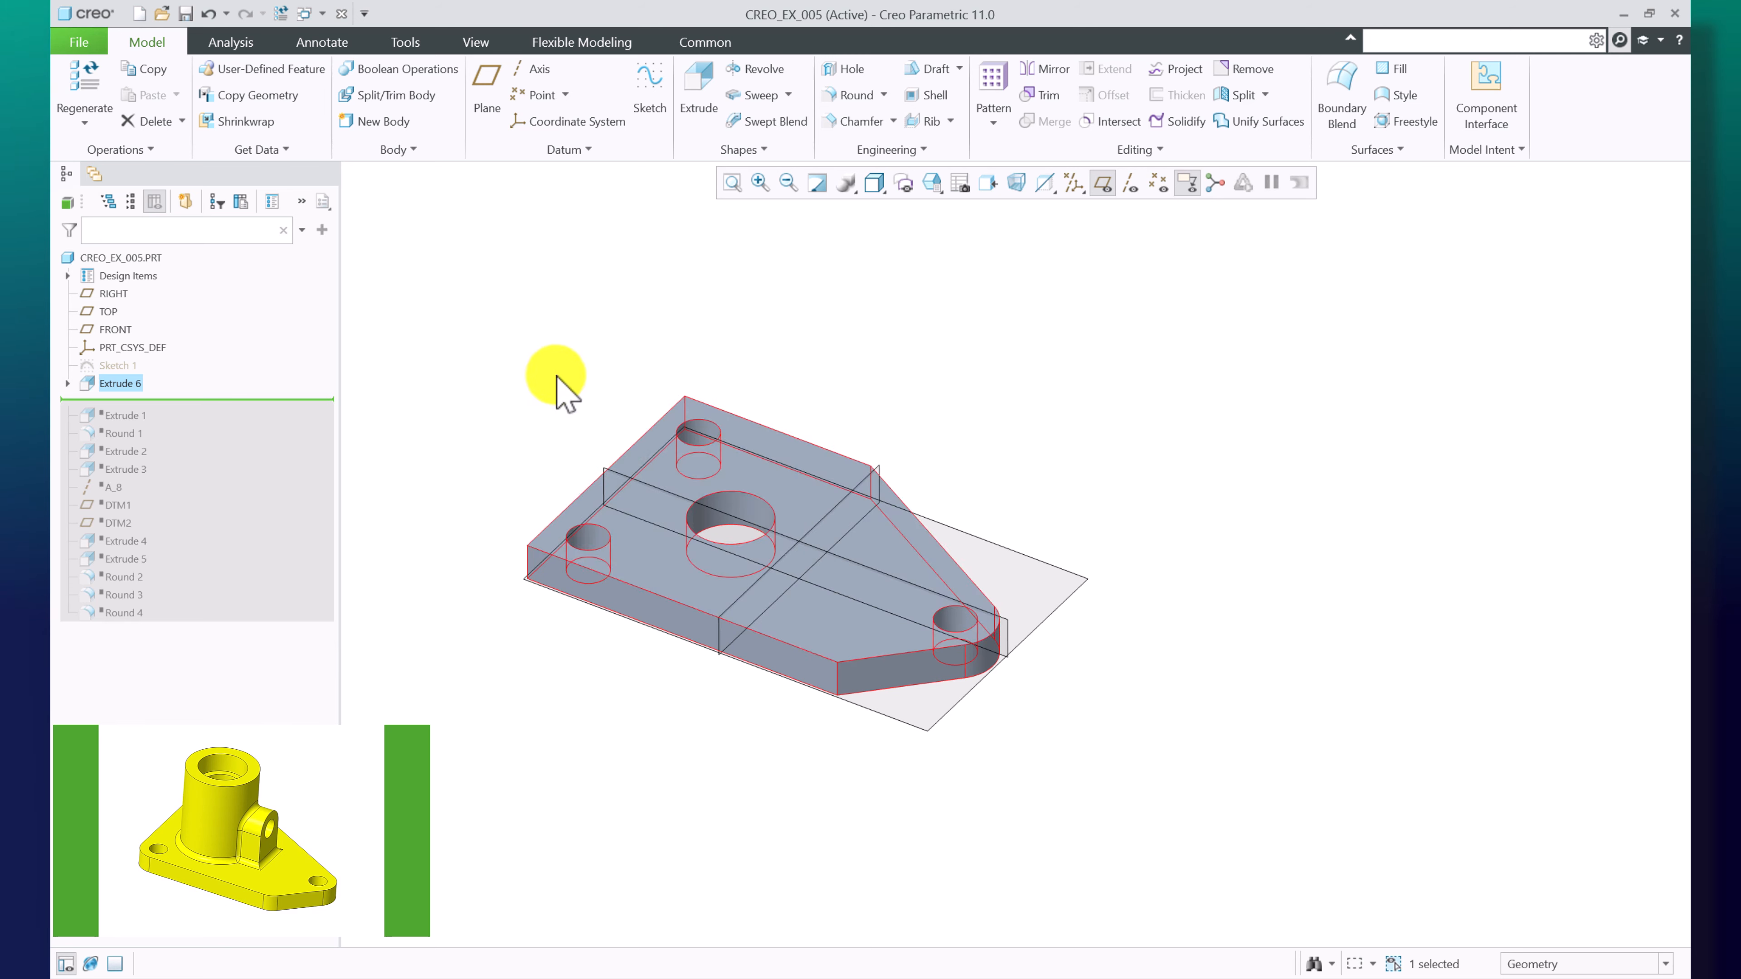
Delete the newly created extrusion from the model tree
{"action": "right_click", "coordinate": [112, 385]}
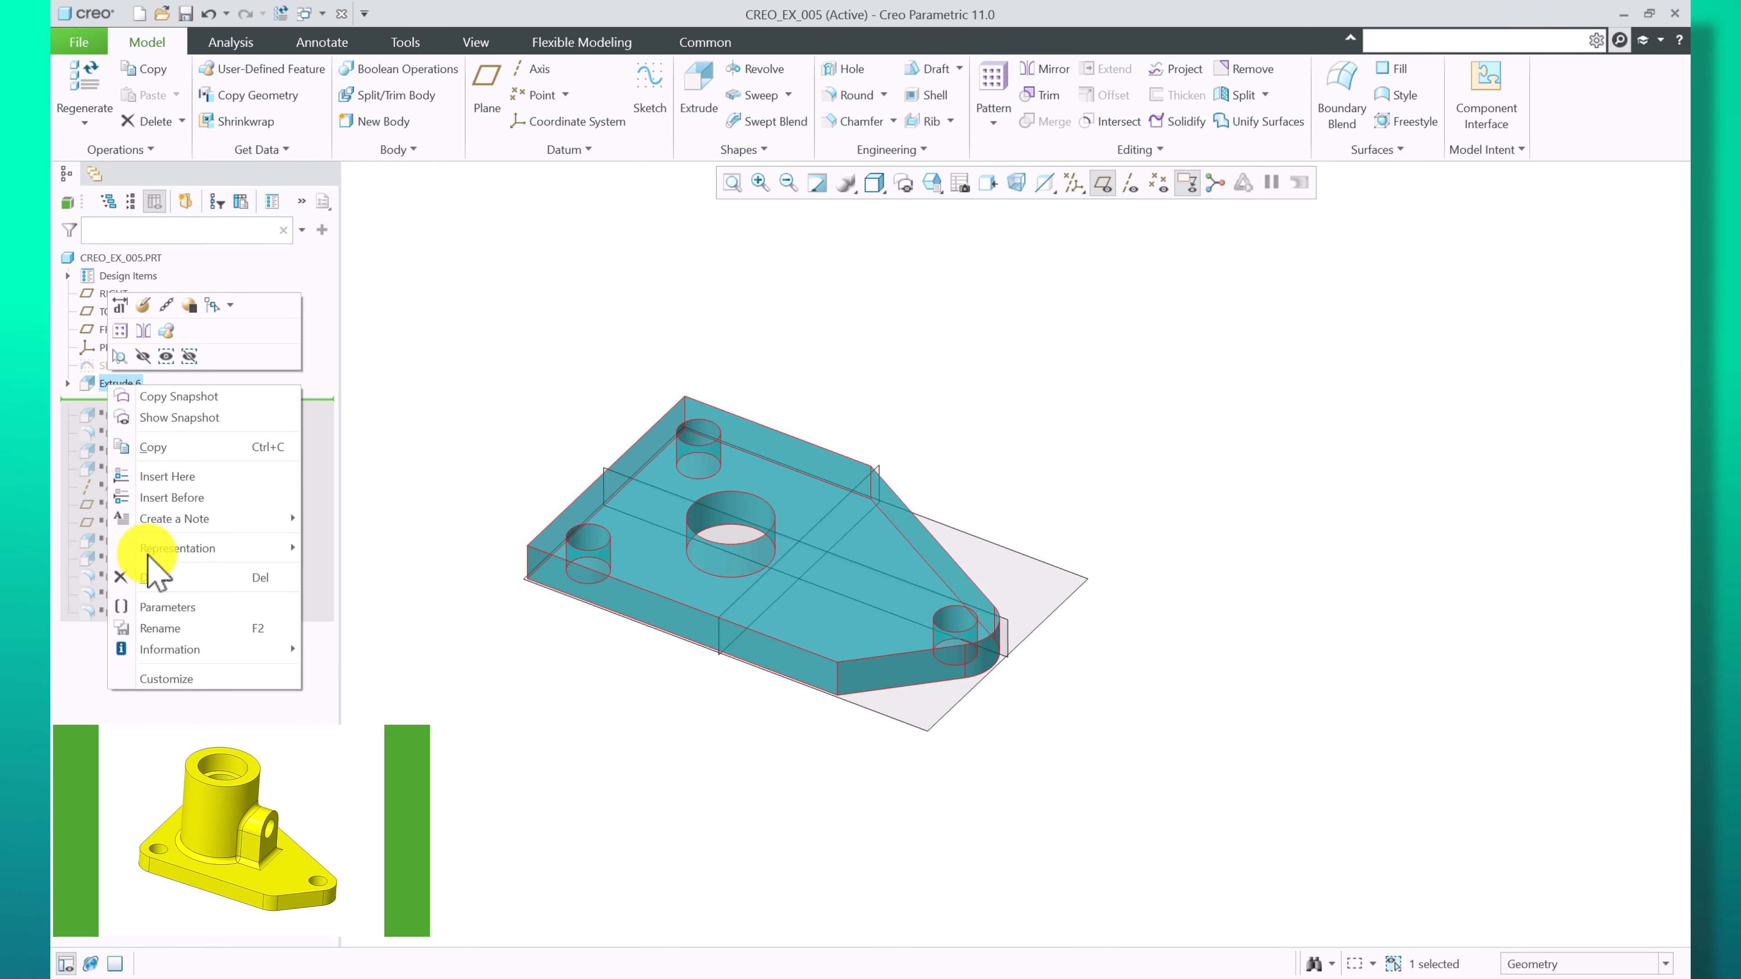
{"action": "left_click", "coordinate": [144, 577]}
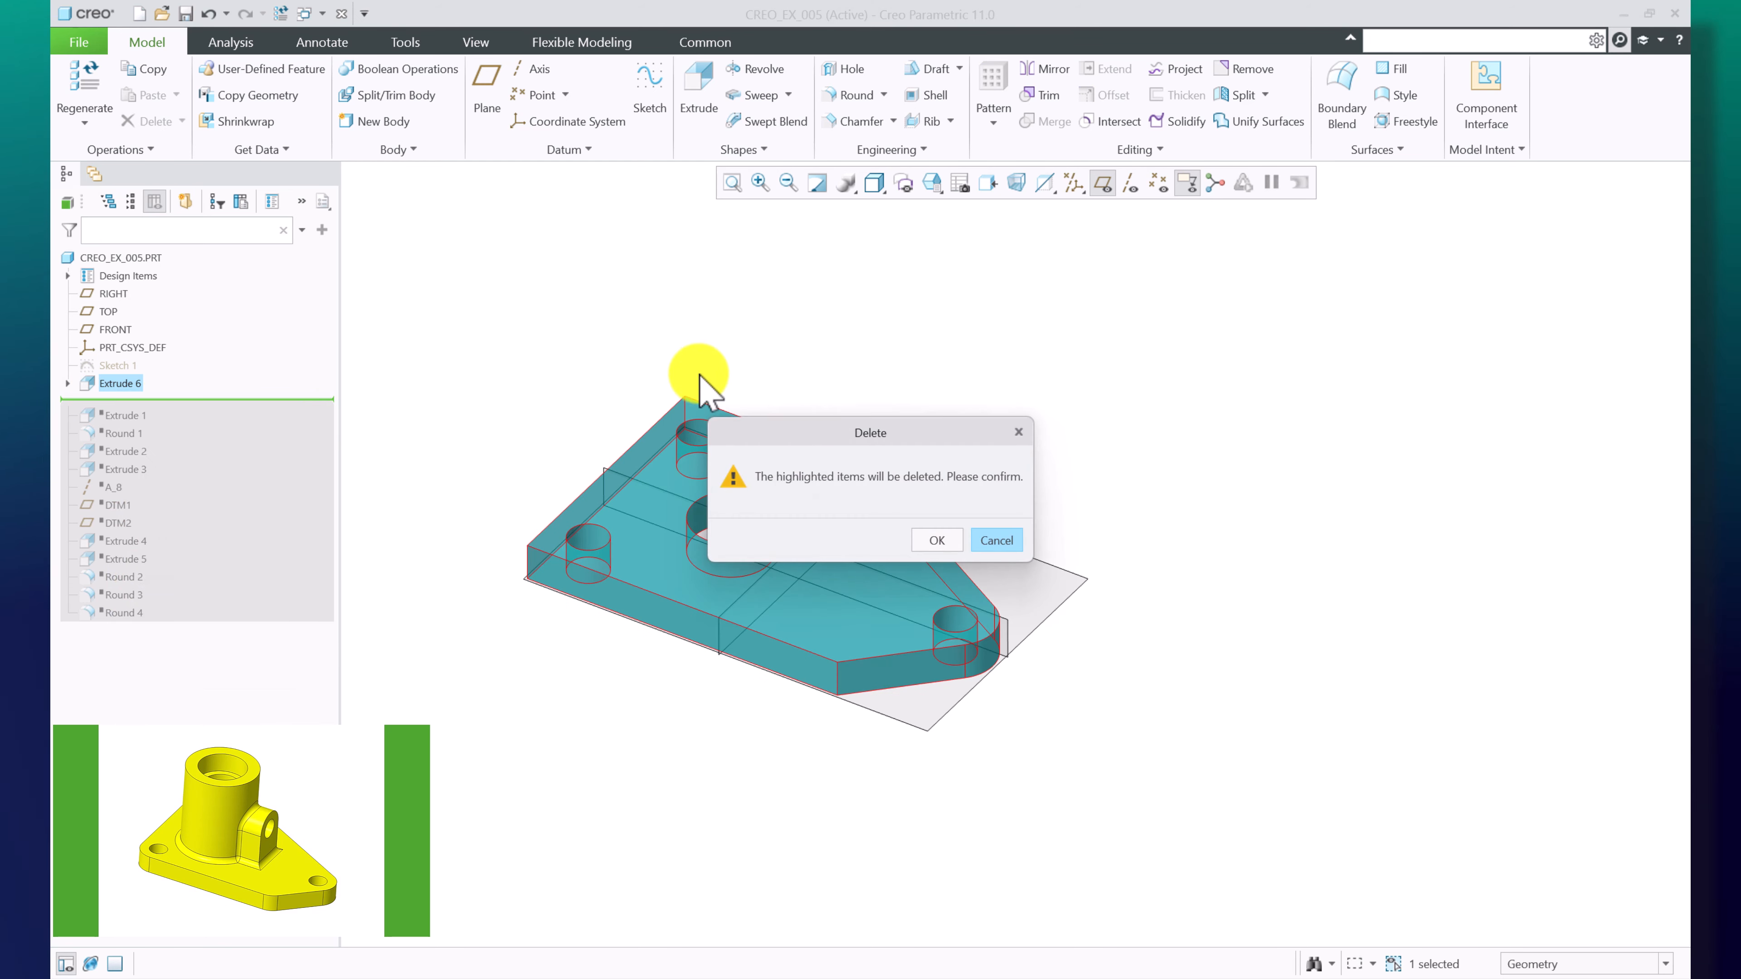
{"action": "left_click", "coordinate": [937, 540]}
Move the insertion point back to just after Extrude 1
{"action": "right_click", "coordinate": [122, 399]}
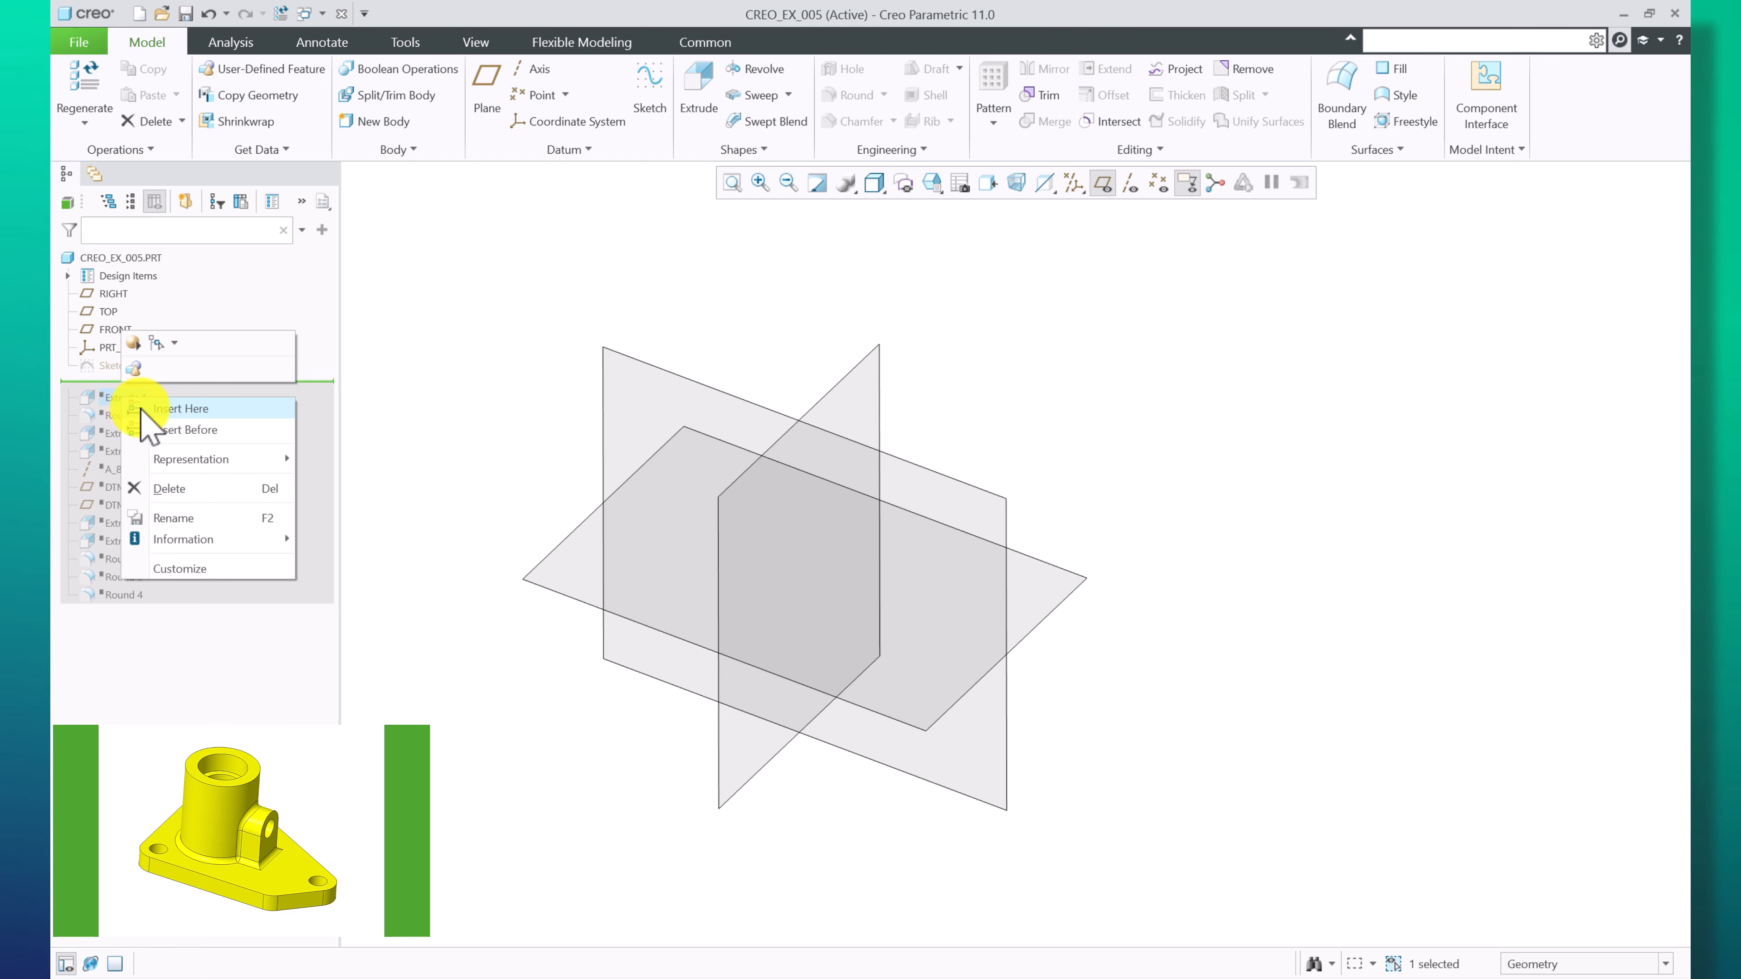
{"action": "left_click", "coordinate": [156, 406]}
{"action": "scroll", "coordinate": [884, 597], "scroll_direction": "up", "scroll_amount": 2}
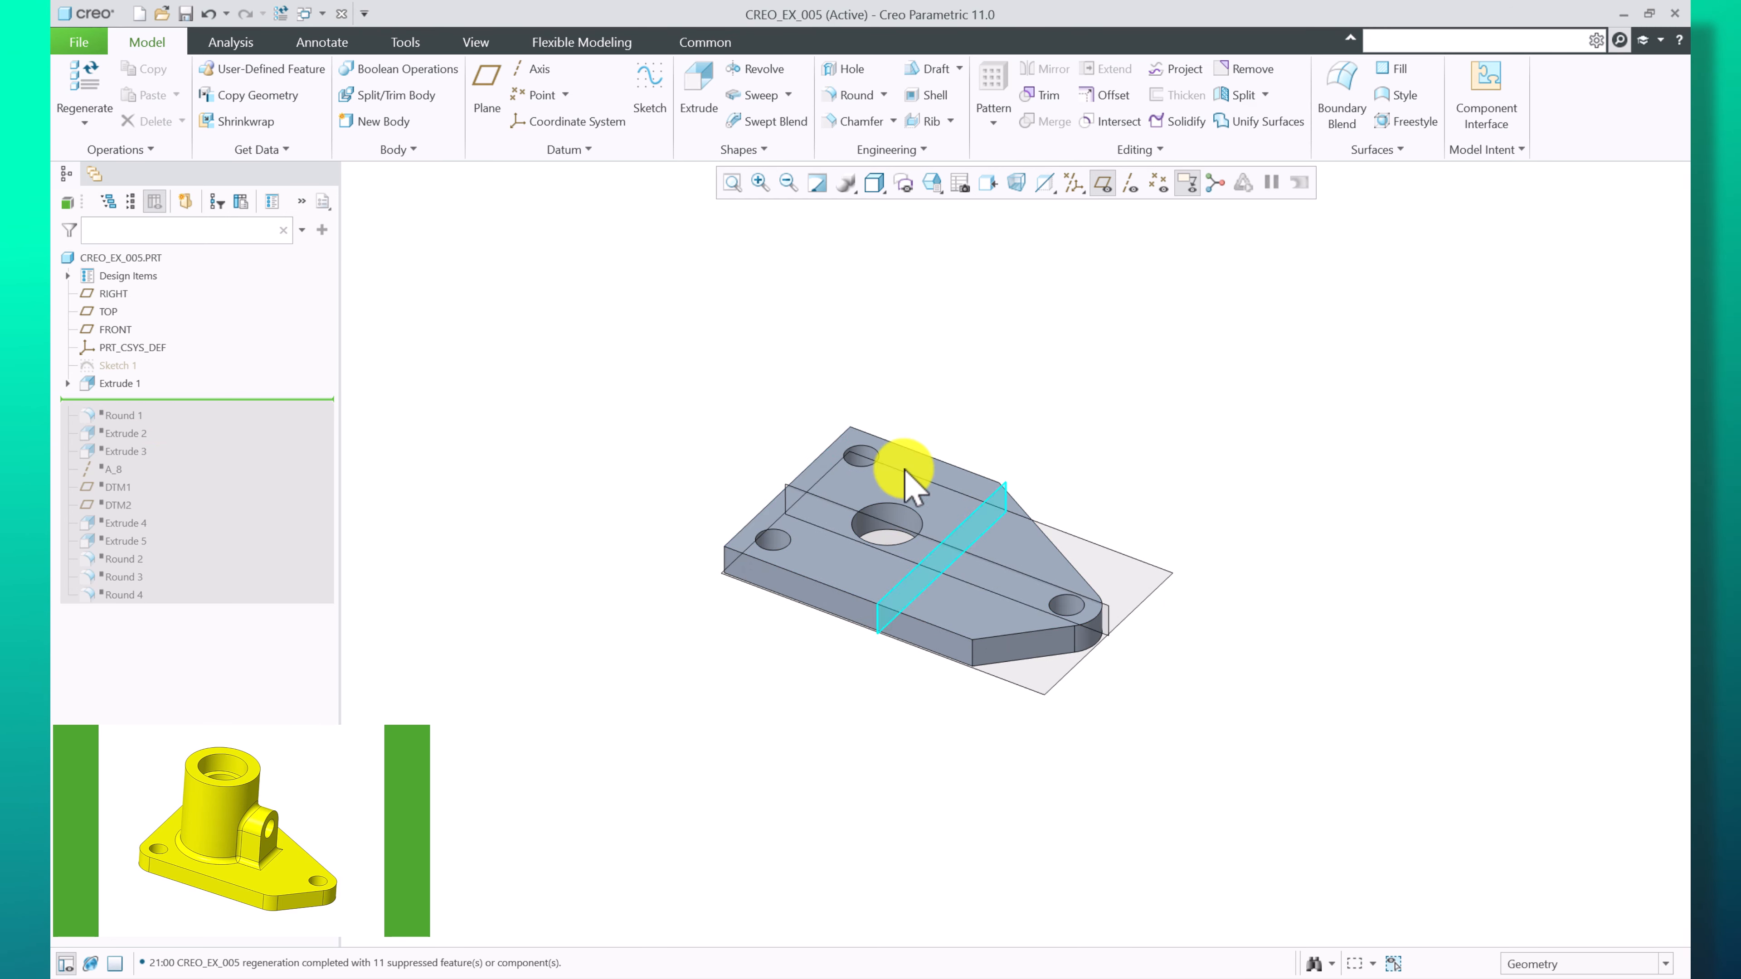
Move the insertion point down to just after Round 1
{"action": "right_click", "coordinate": [110, 416]}
{"action": "left_click", "coordinate": [145, 427]}
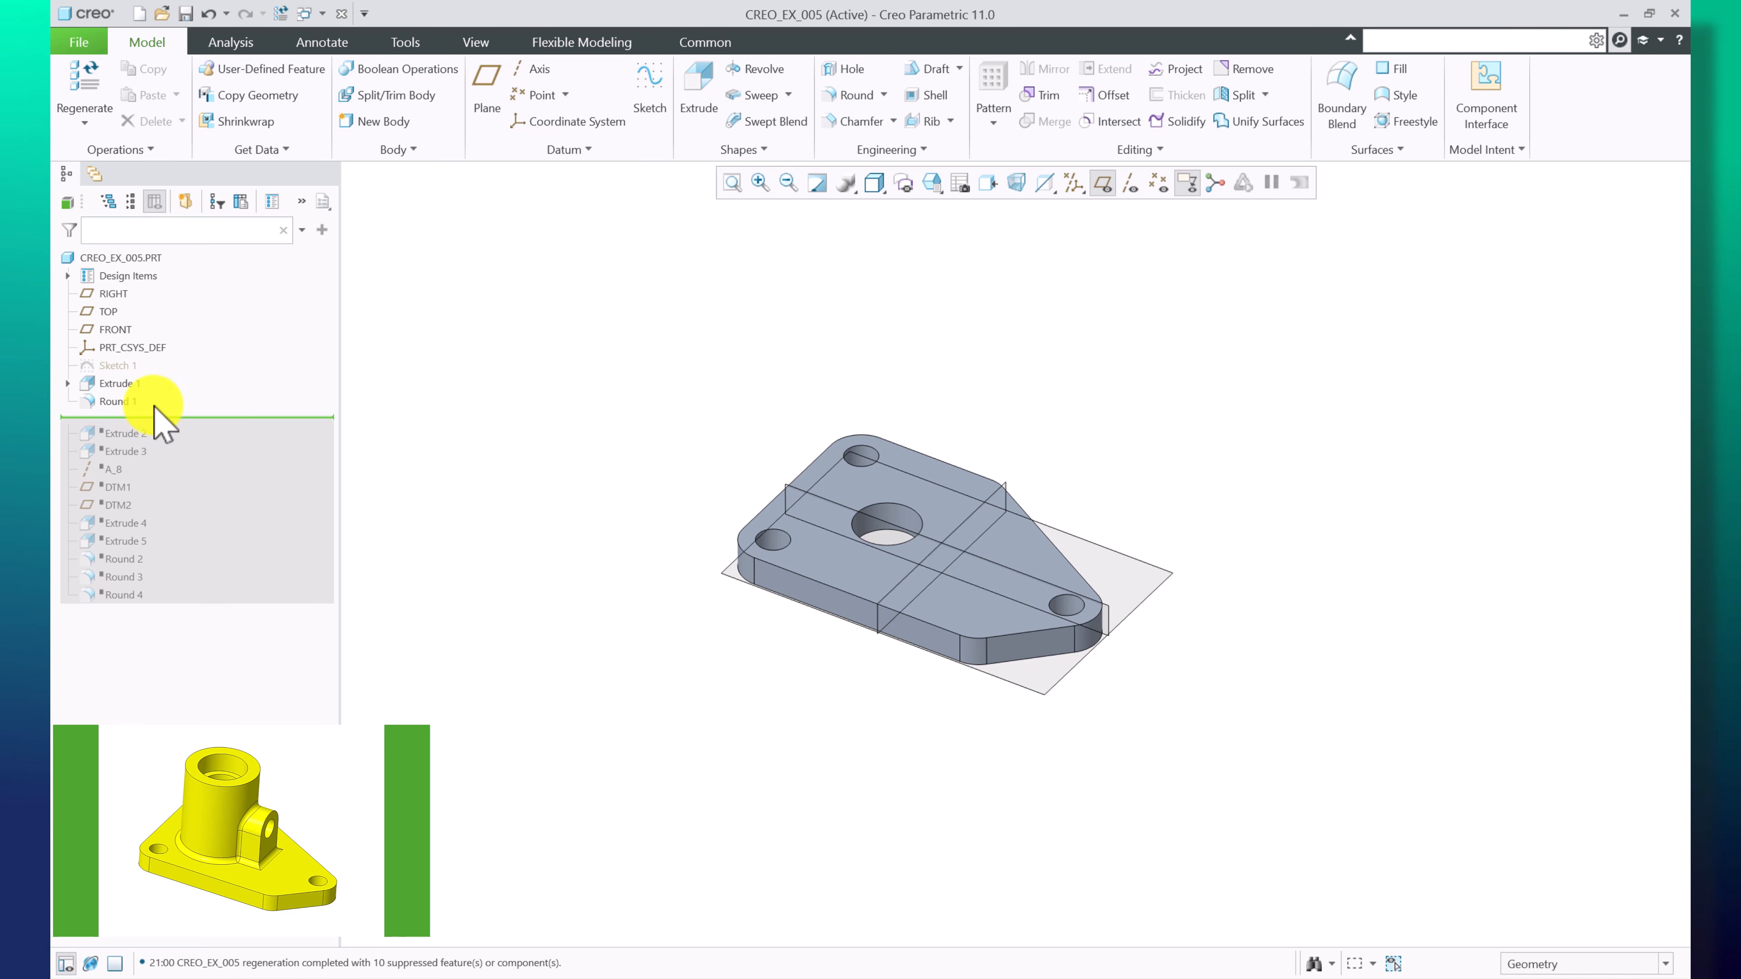
{"action": "scroll", "coordinate": [1067, 600], "scroll_direction": "up", "scroll_amount": 2}
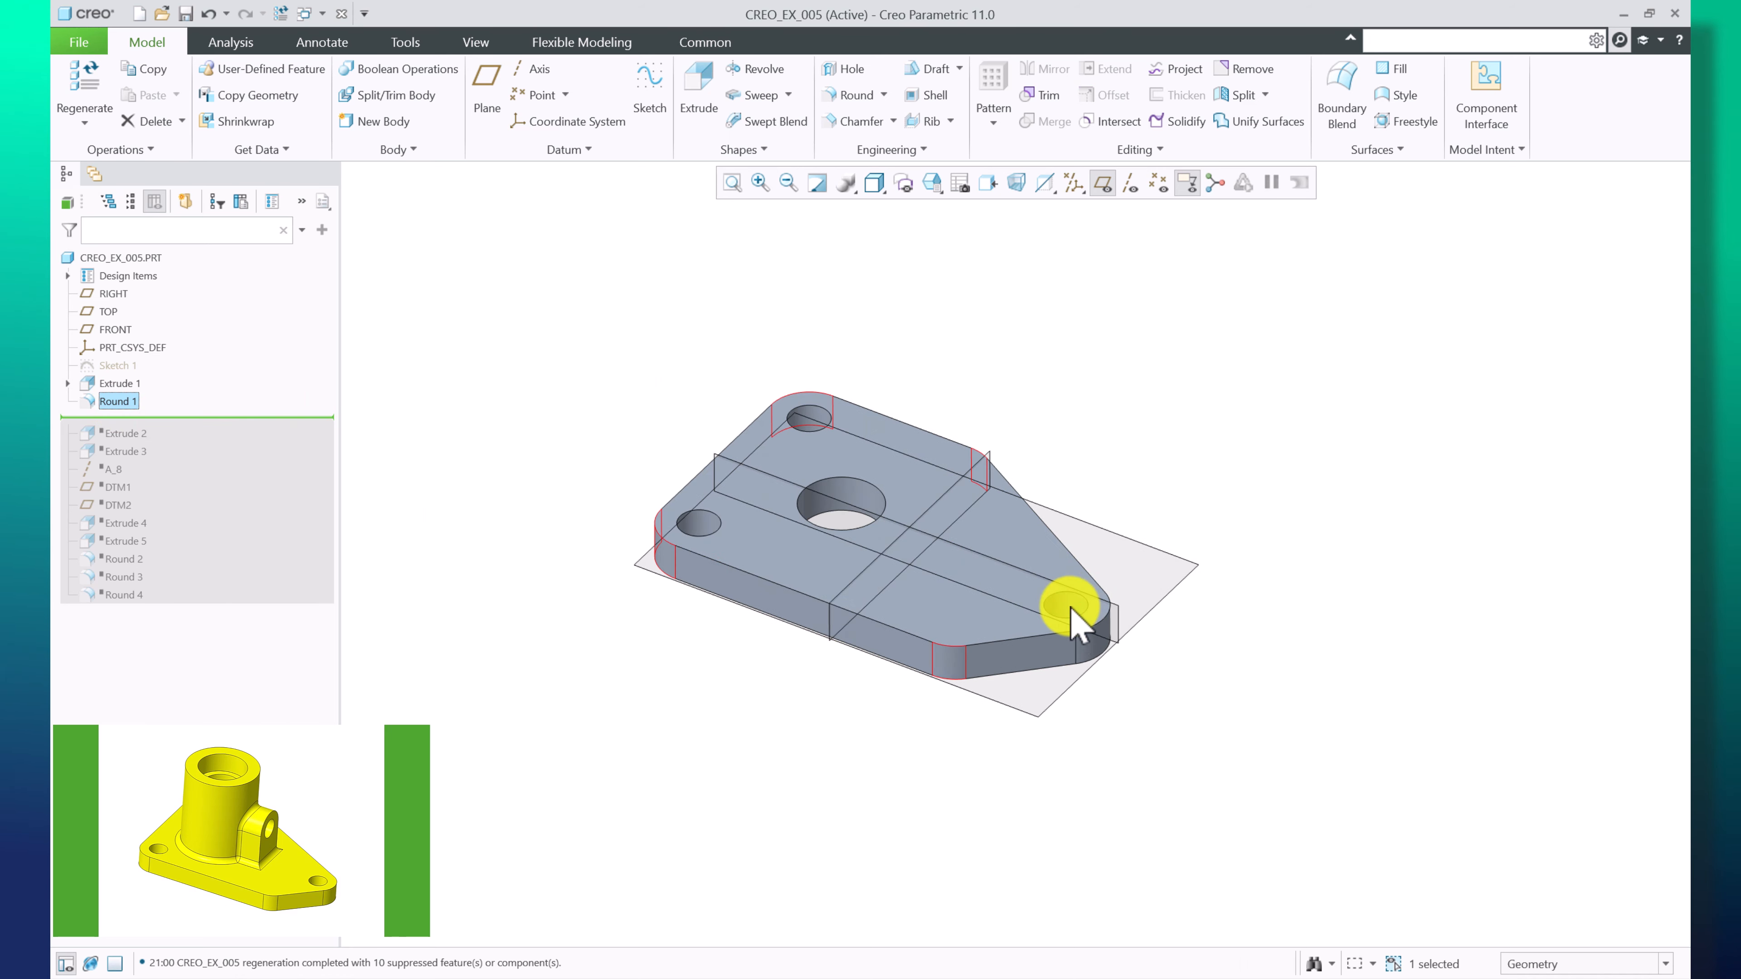
Edit the definition of Round 1 and accept it with its 15.00 radius on the base plate corners
{"action": "right_click", "coordinate": [144, 410]}
{"action": "left_click", "coordinate": [170, 321]}
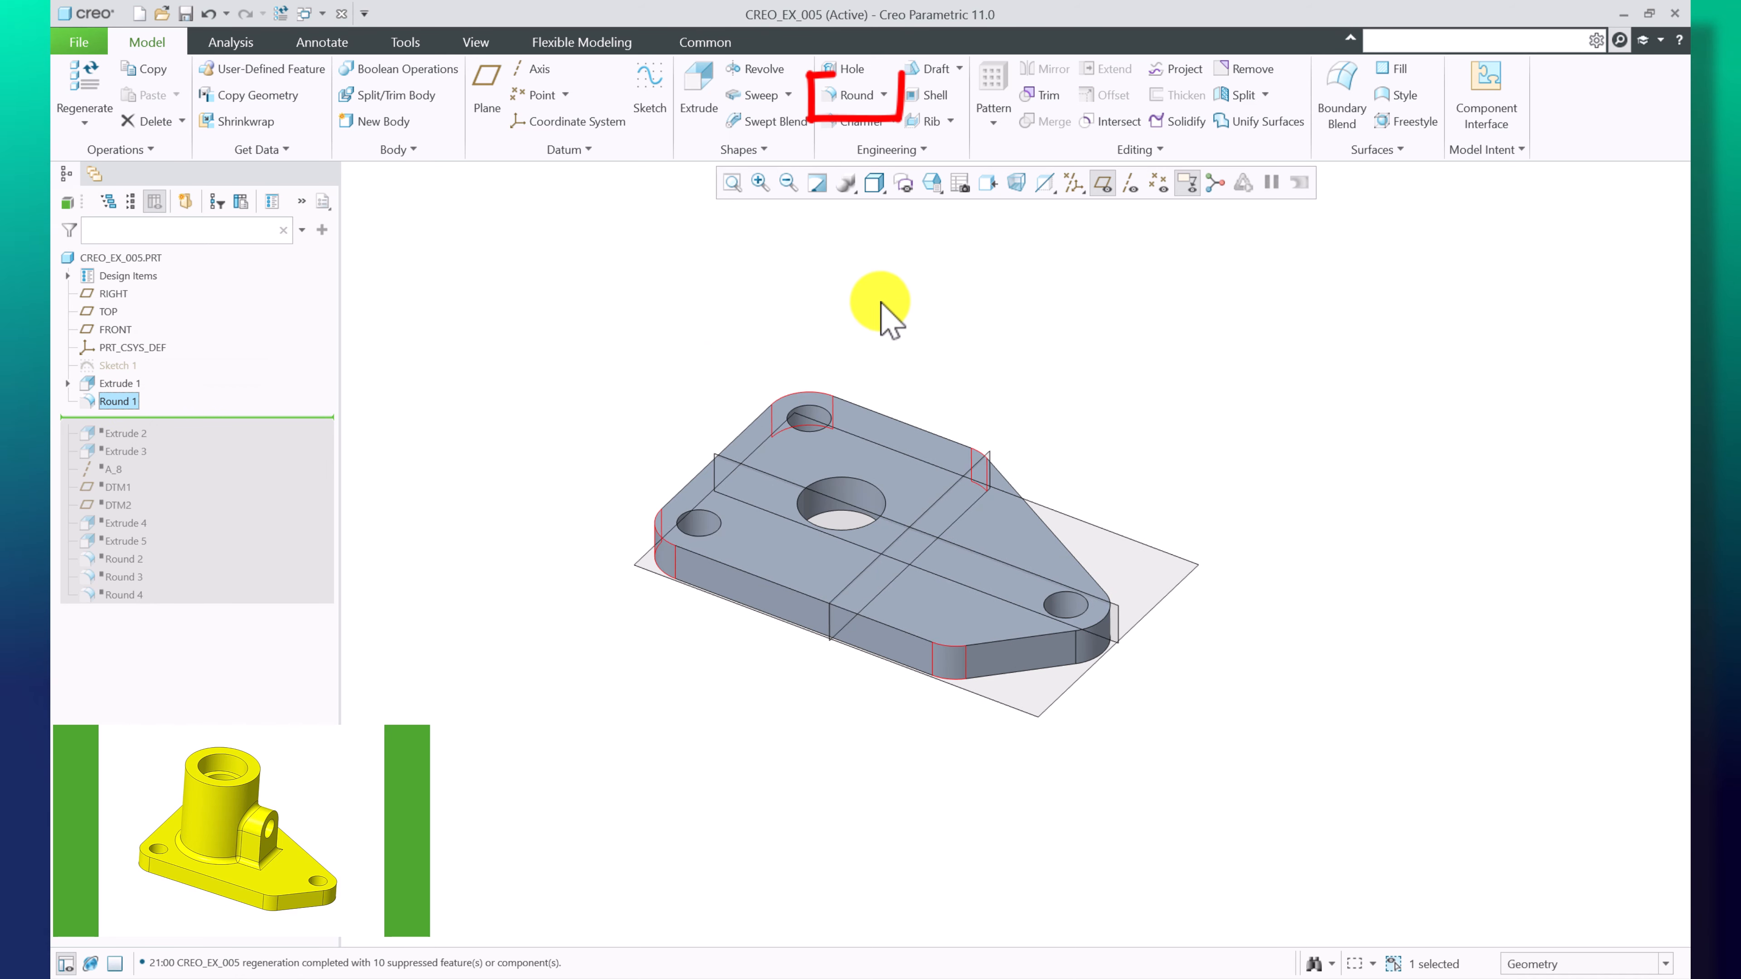
{"action": "left_click", "coordinate": [653, 258]}
{"action": "left_click", "coordinate": [137, 401]}
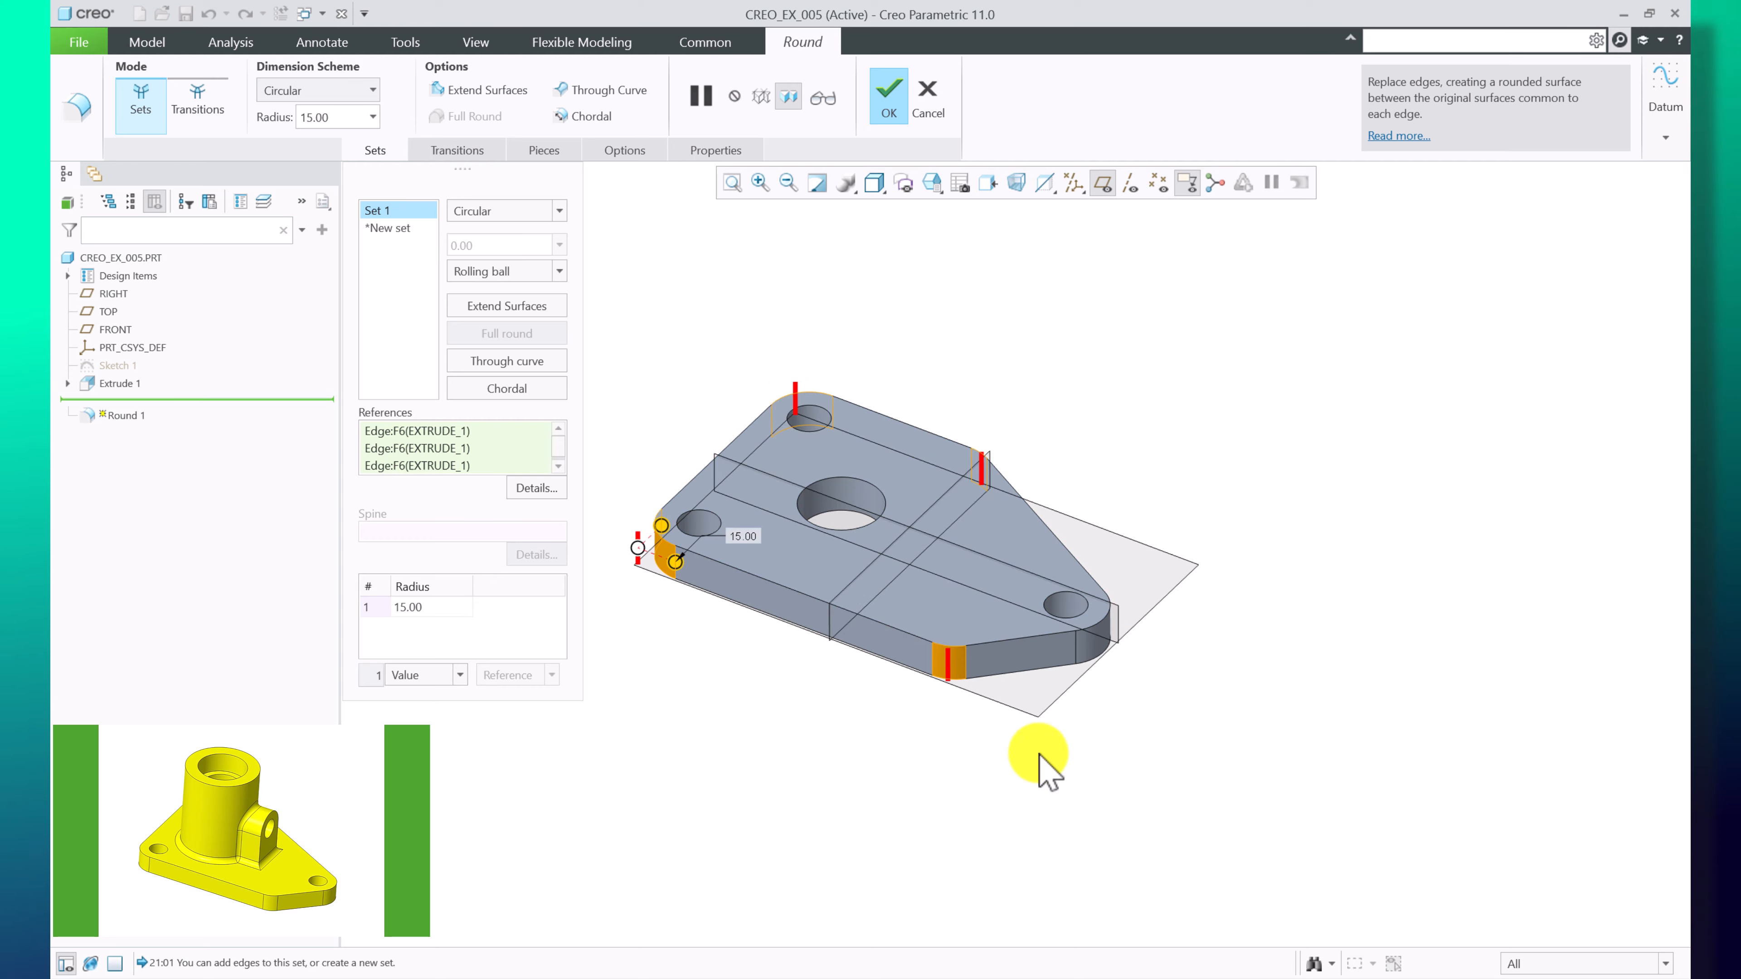
{"action": "scroll", "coordinate": [948, 660], "scroll_direction": "down", "scroll_amount": 4}
{"action": "scroll", "coordinate": [1094, 662], "scroll_direction": "up", "scroll_amount": 3}
{"action": "middle_click_drag", "start_coordinate": [699, 511], "coordinate": [911, 248]}
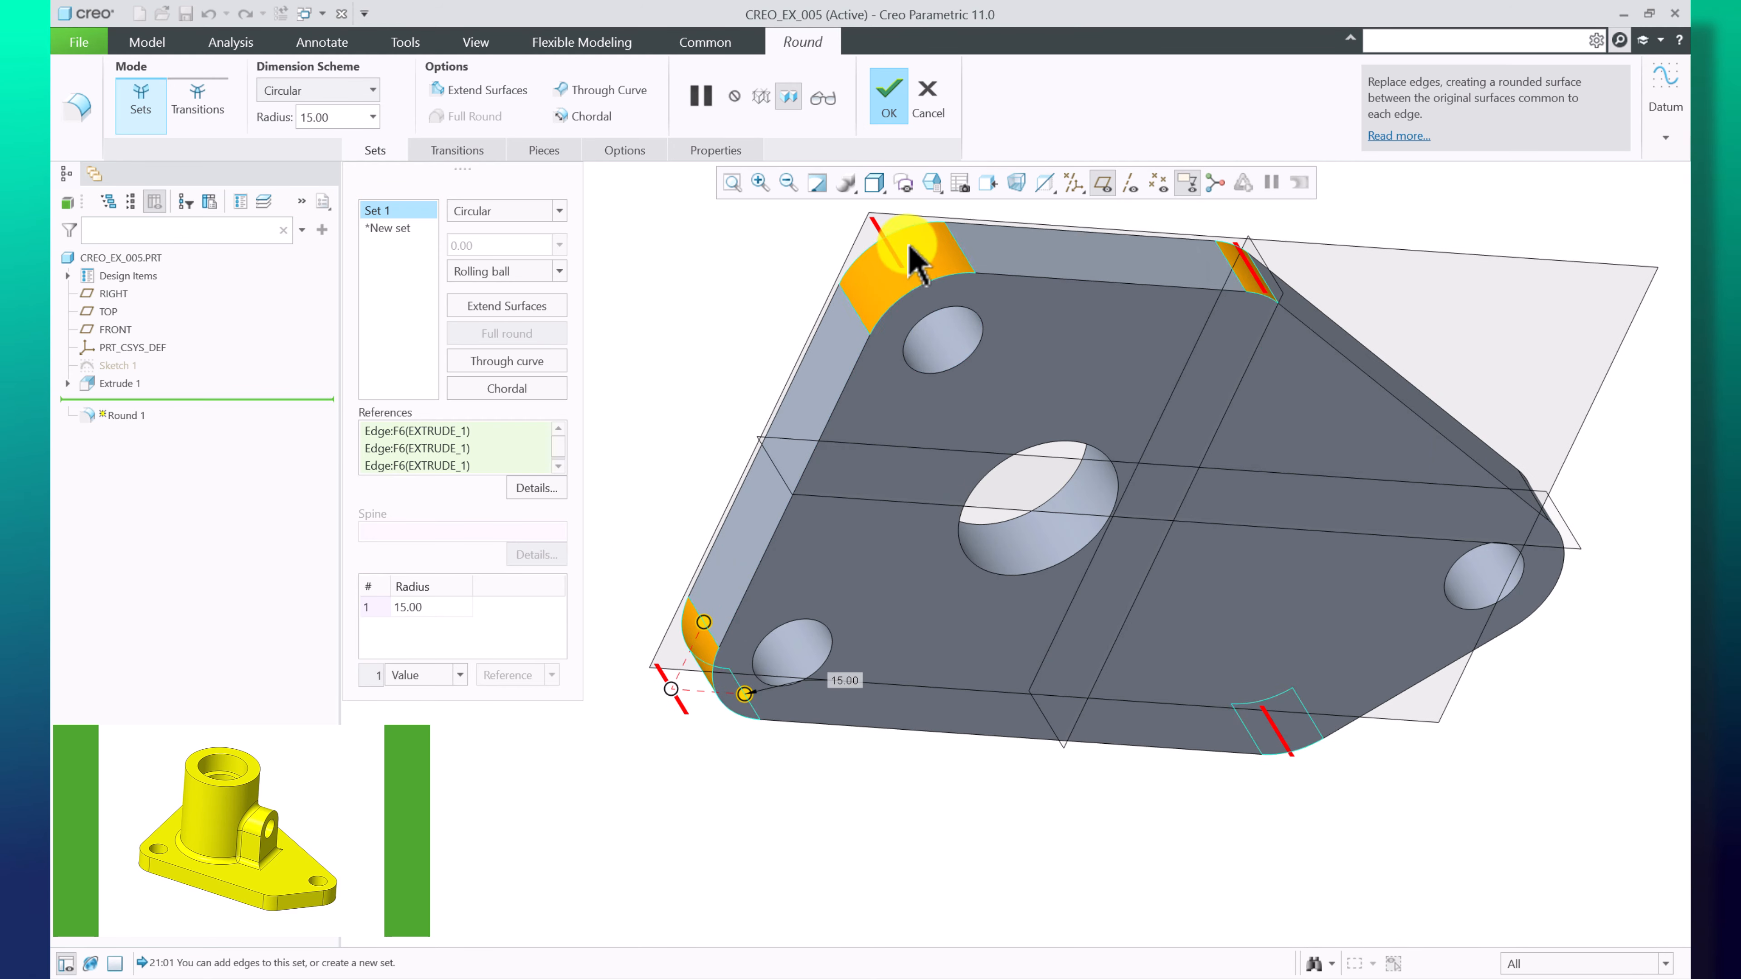
{"action": "middle_click_drag", "start_coordinate": [1230, 284], "coordinate": [891, 446]}
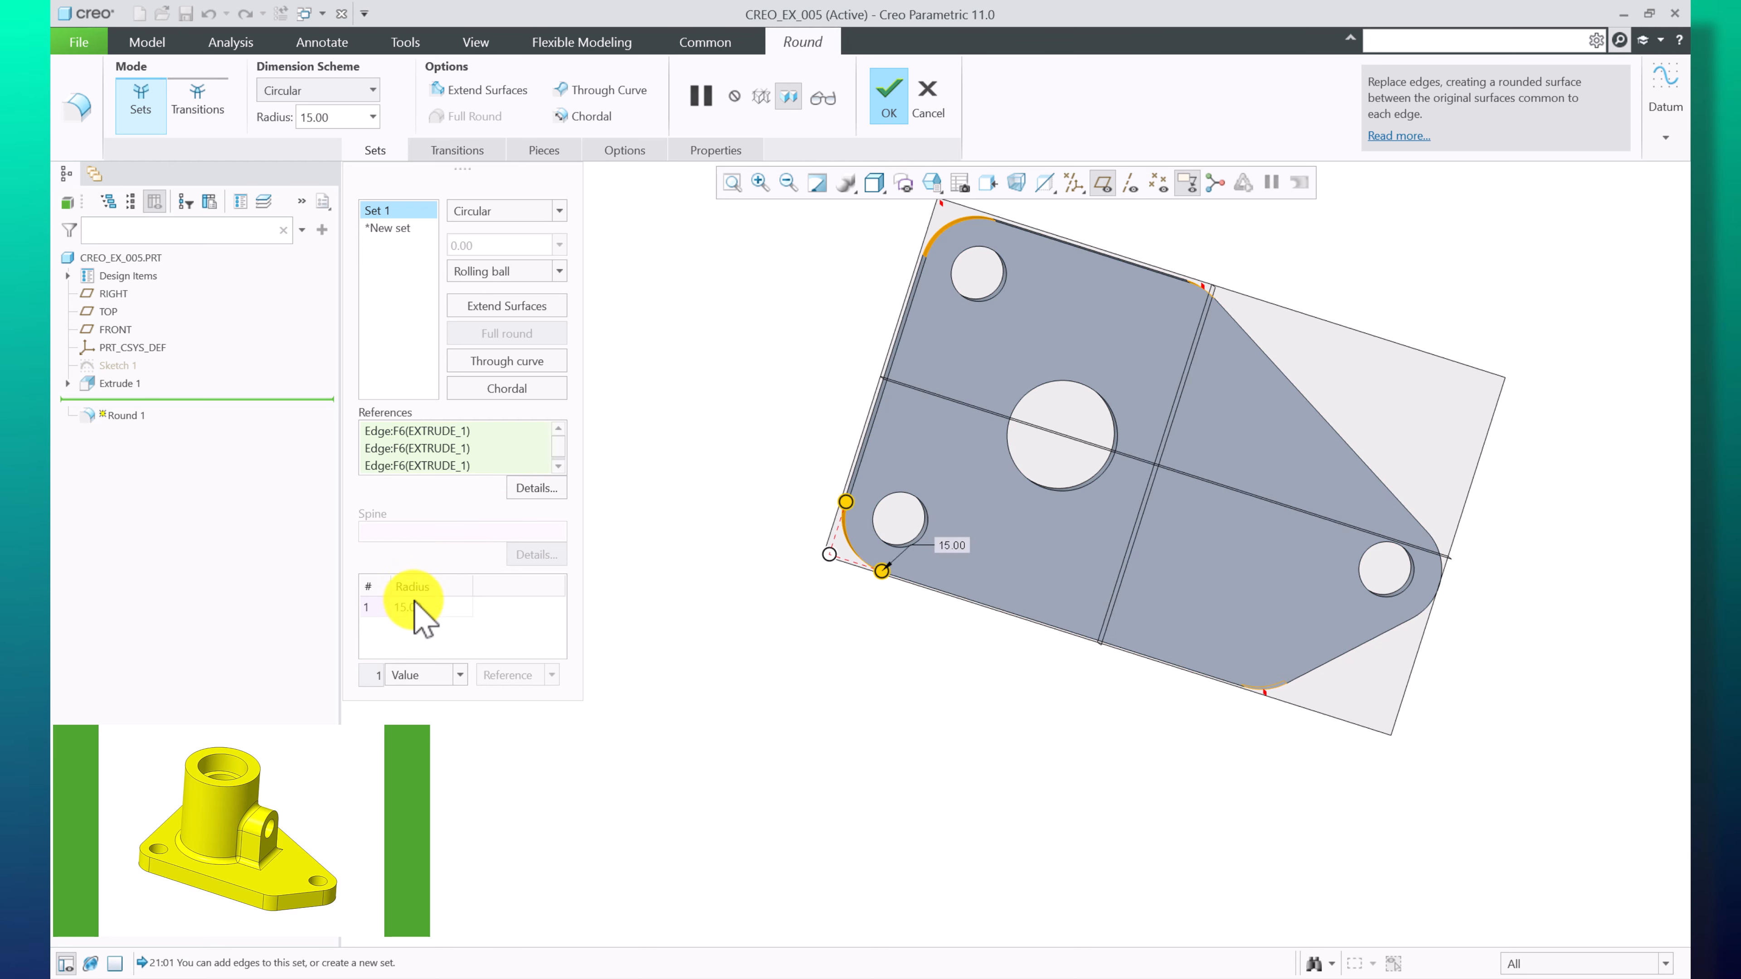
{"action": "left_click", "coordinate": [894, 88]}
Move the insertion point down to just after Extrude 2
{"action": "middle_click_drag", "start_coordinate": [630, 610], "coordinate": [617, 388]}
{"action": "right_click", "coordinate": [106, 439]}
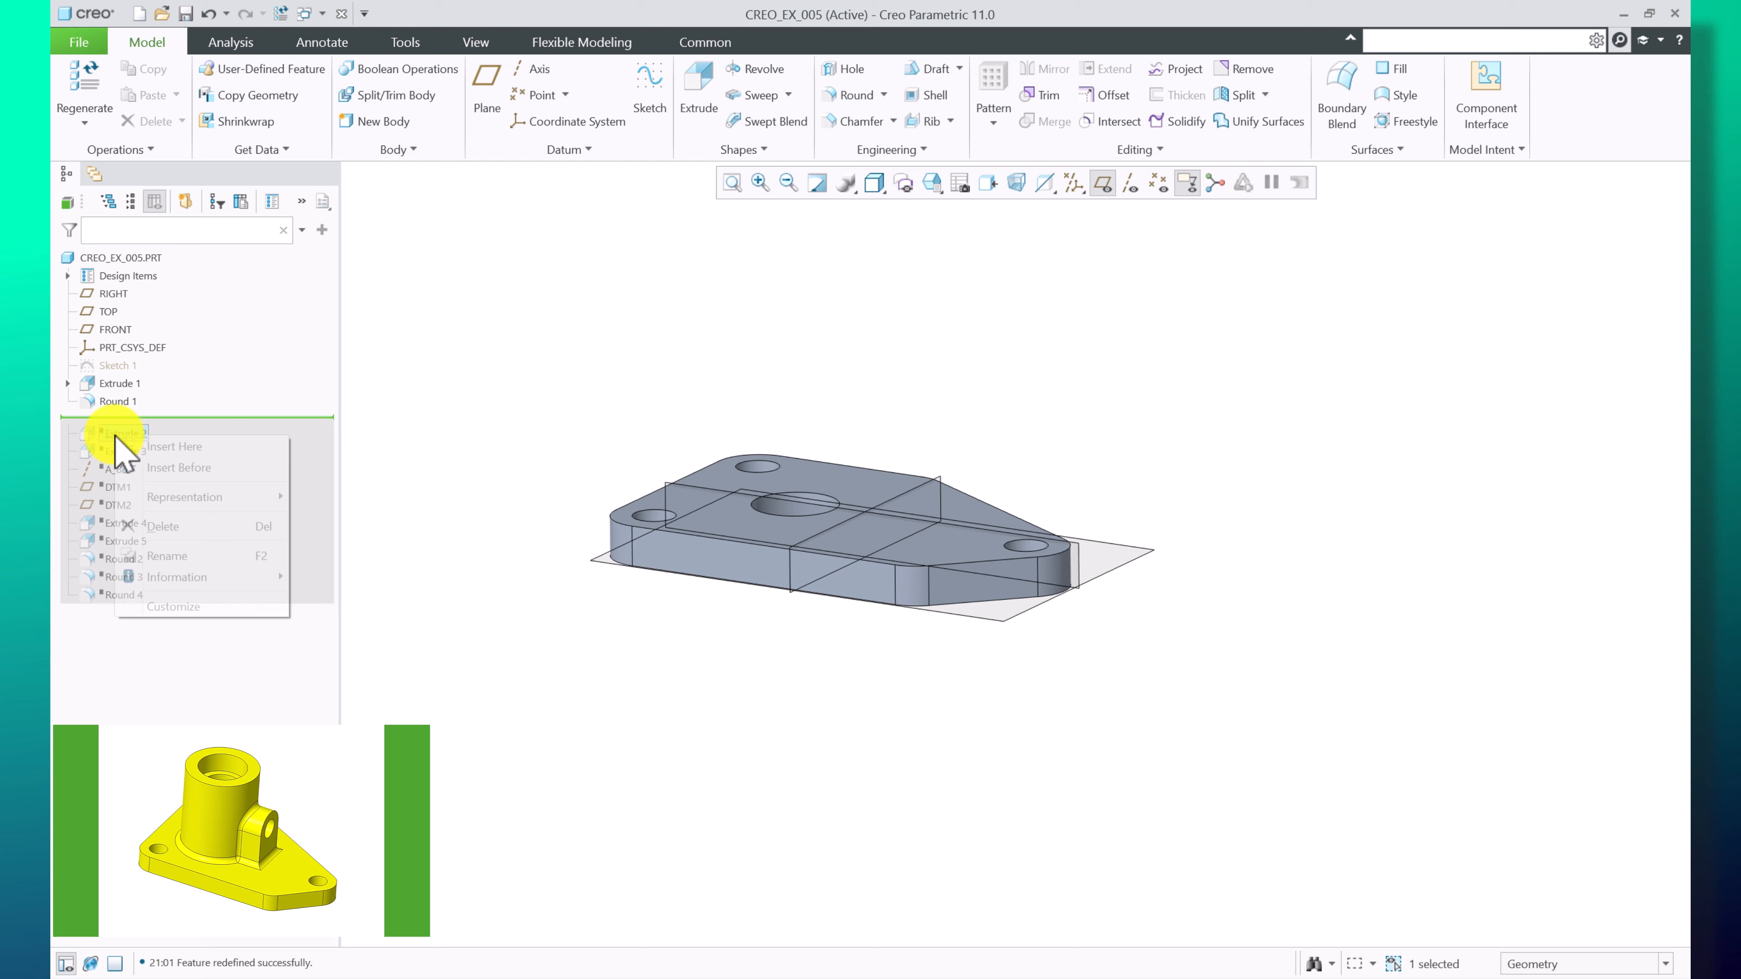
{"action": "left_click", "coordinate": [157, 447]}
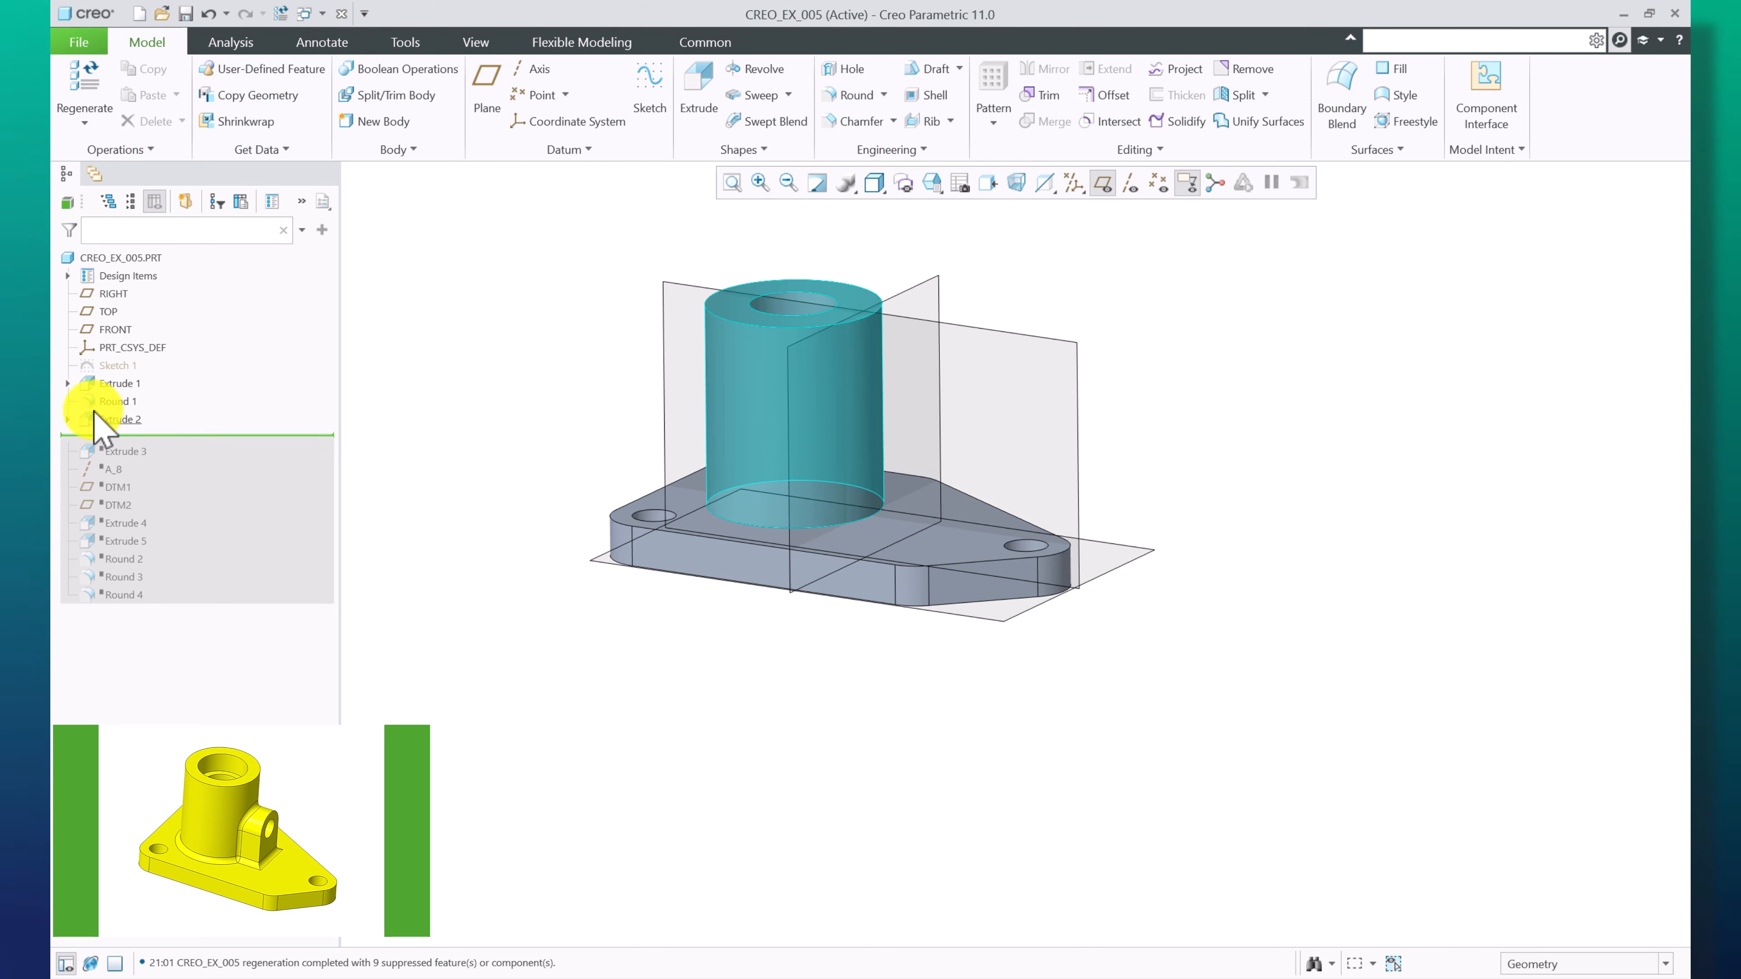
{"action": "left_click", "coordinate": [113, 401]}
{"action": "middle_click_drag", "start_coordinate": [967, 508], "coordinate": [835, 467]}
{"action": "middle_click_drag", "start_coordinate": [754, 623], "coordinate": [788, 446]}
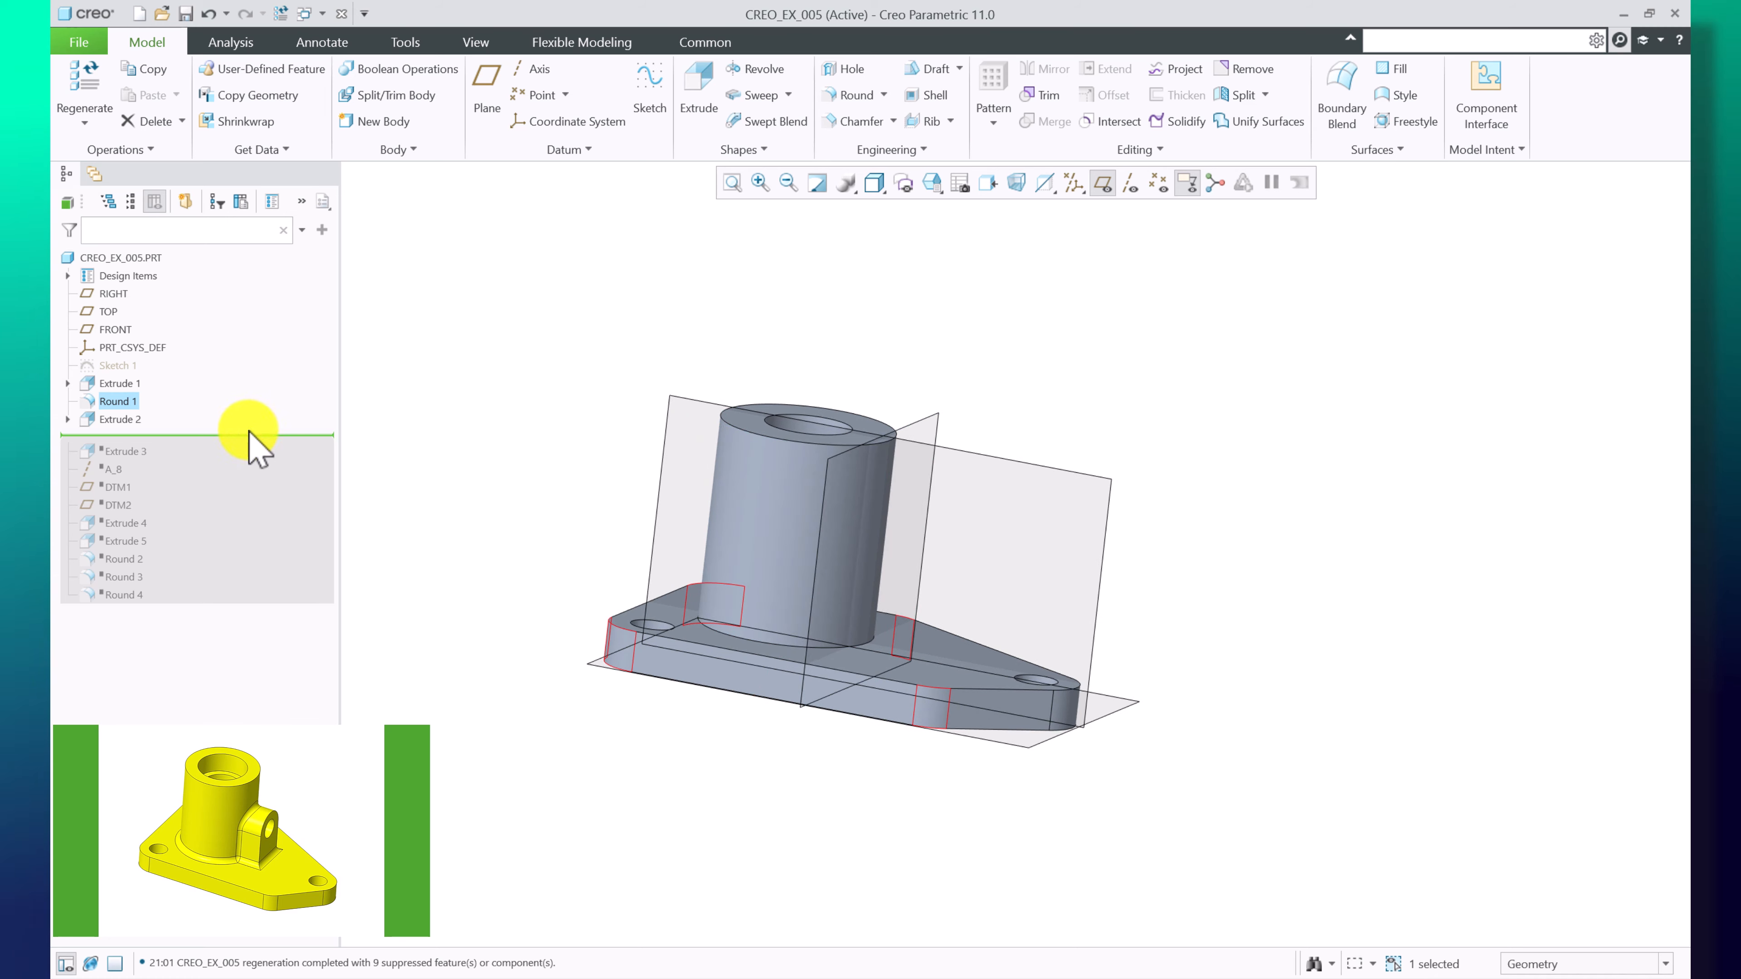
Open the sketch of Extrude 2 for editing and accept it
{"action": "left_click", "coordinate": [68, 420]}
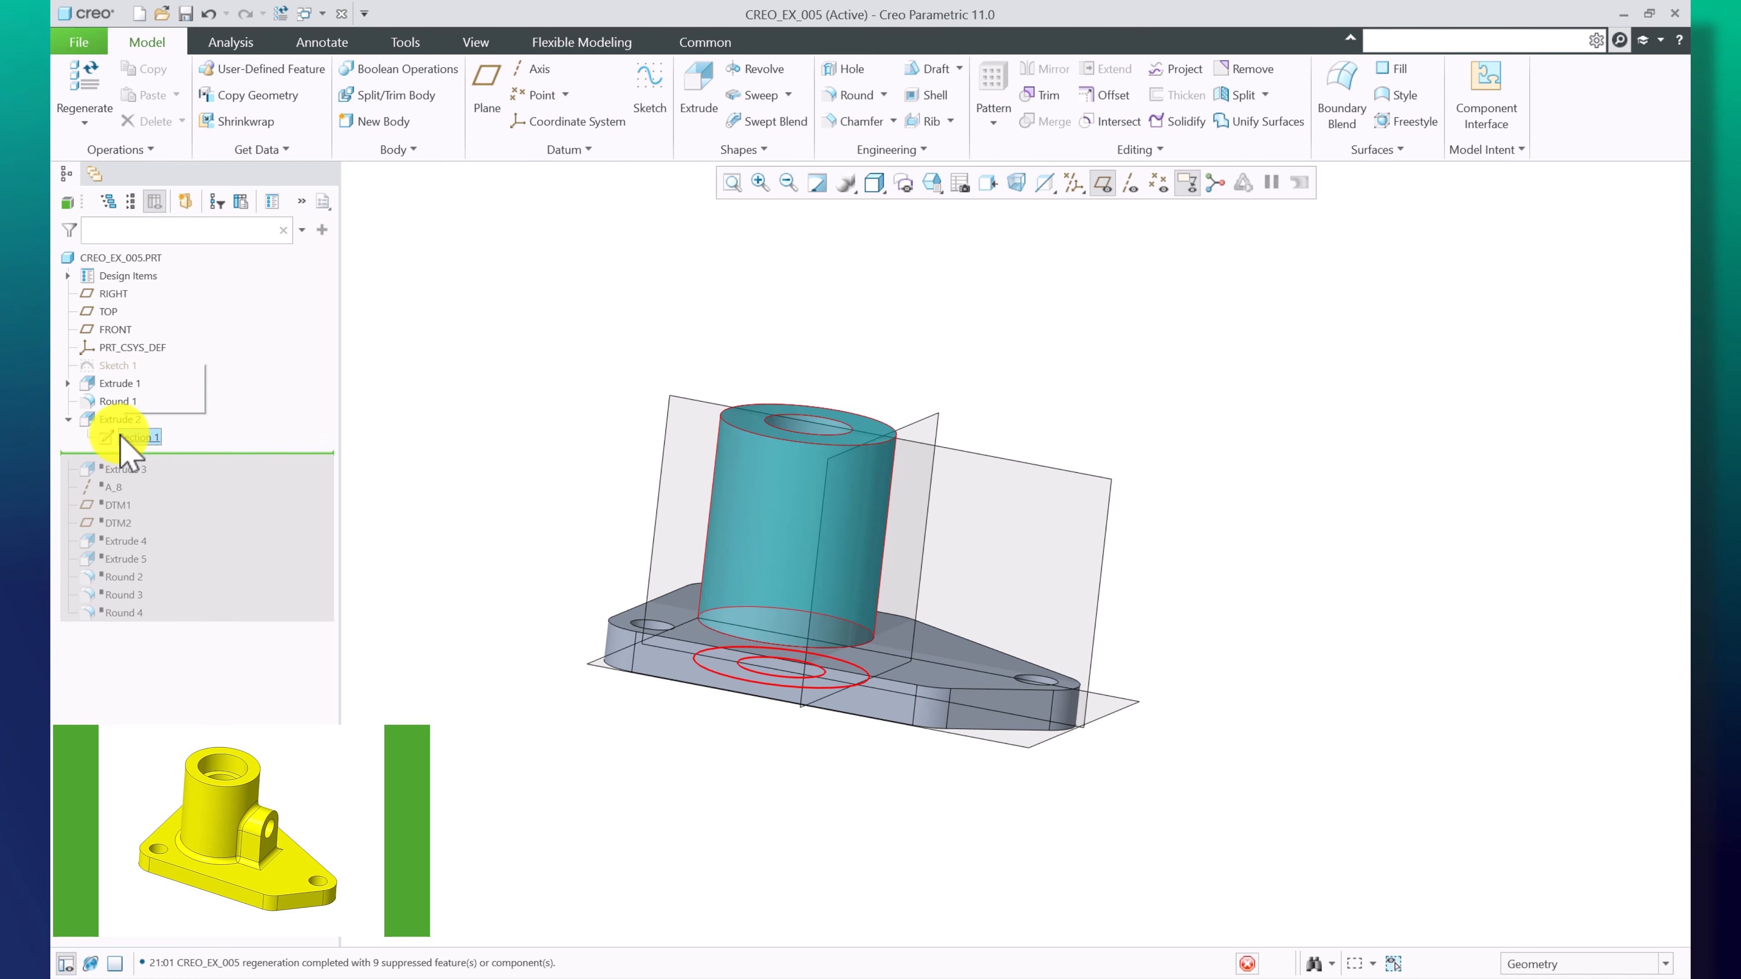
{"action": "left_click", "coordinate": [157, 374]}
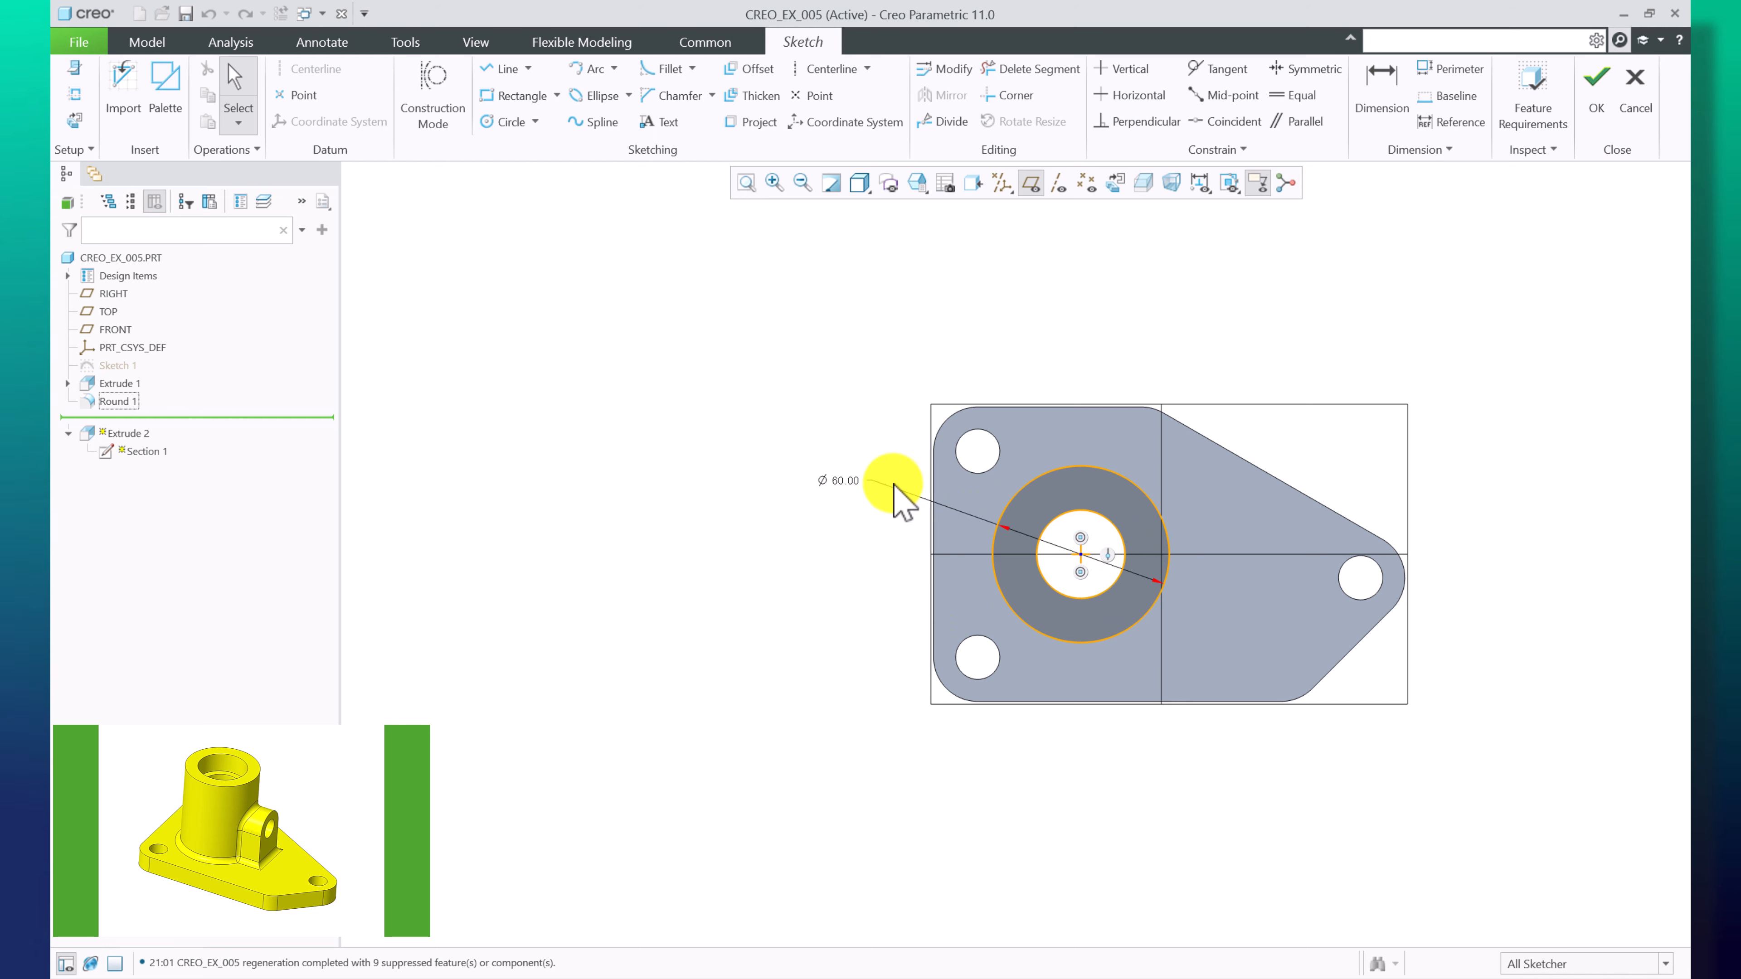
{"action": "scroll", "coordinate": [1152, 541], "scroll_direction": "up", "scroll_amount": 2}
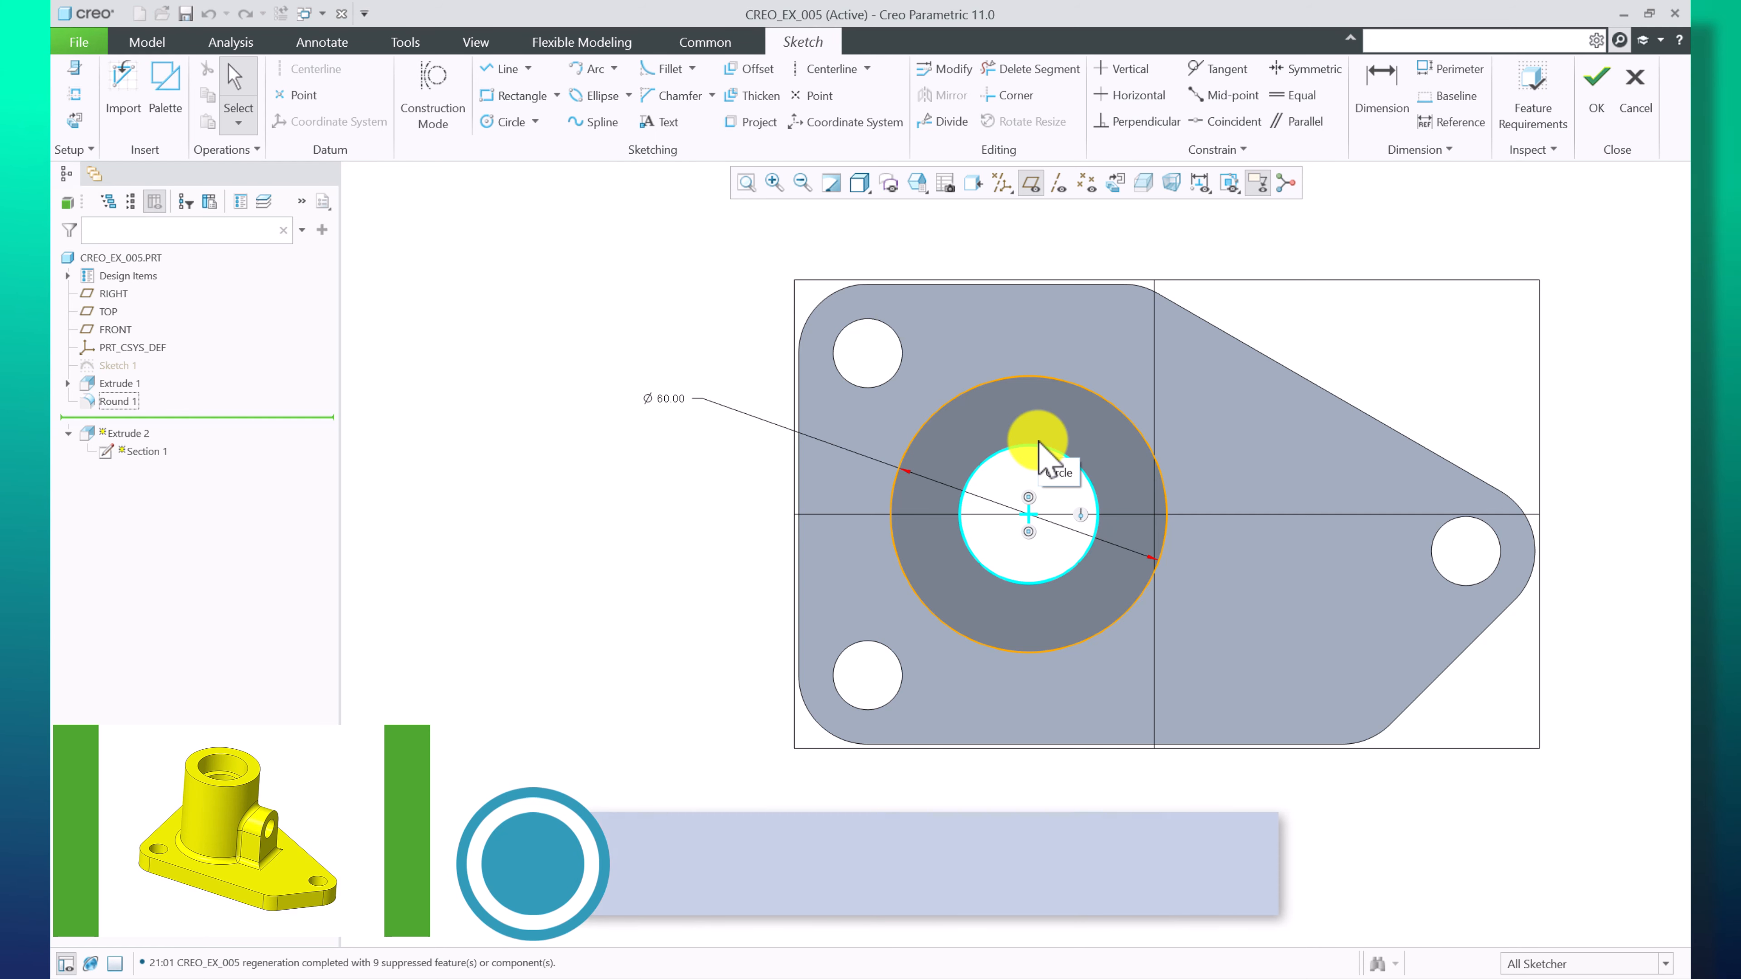
{"action": "scroll", "coordinate": [546, 458], "scroll_direction": "up", "scroll_amount": 2}
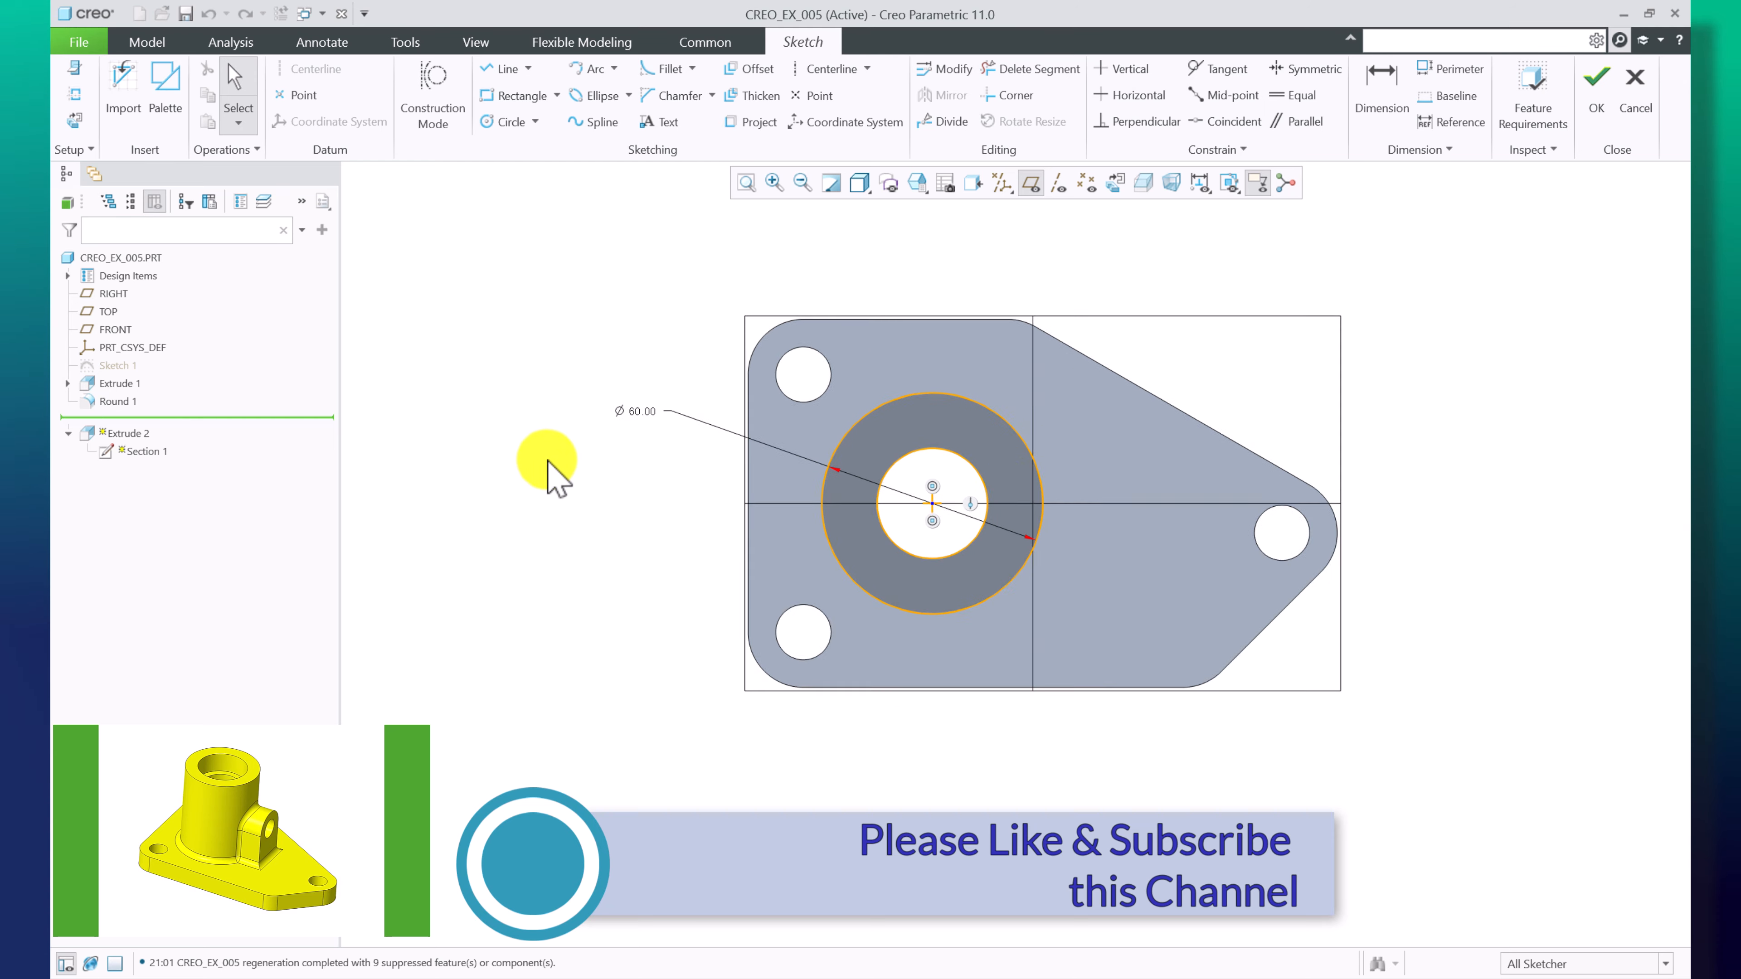
{"action": "scroll", "coordinate": [881, 486], "scroll_direction": "down", "scroll_amount": 2}
{"action": "left_click_drag", "start_coordinate": [458, 384], "coordinate": [492, 356]}
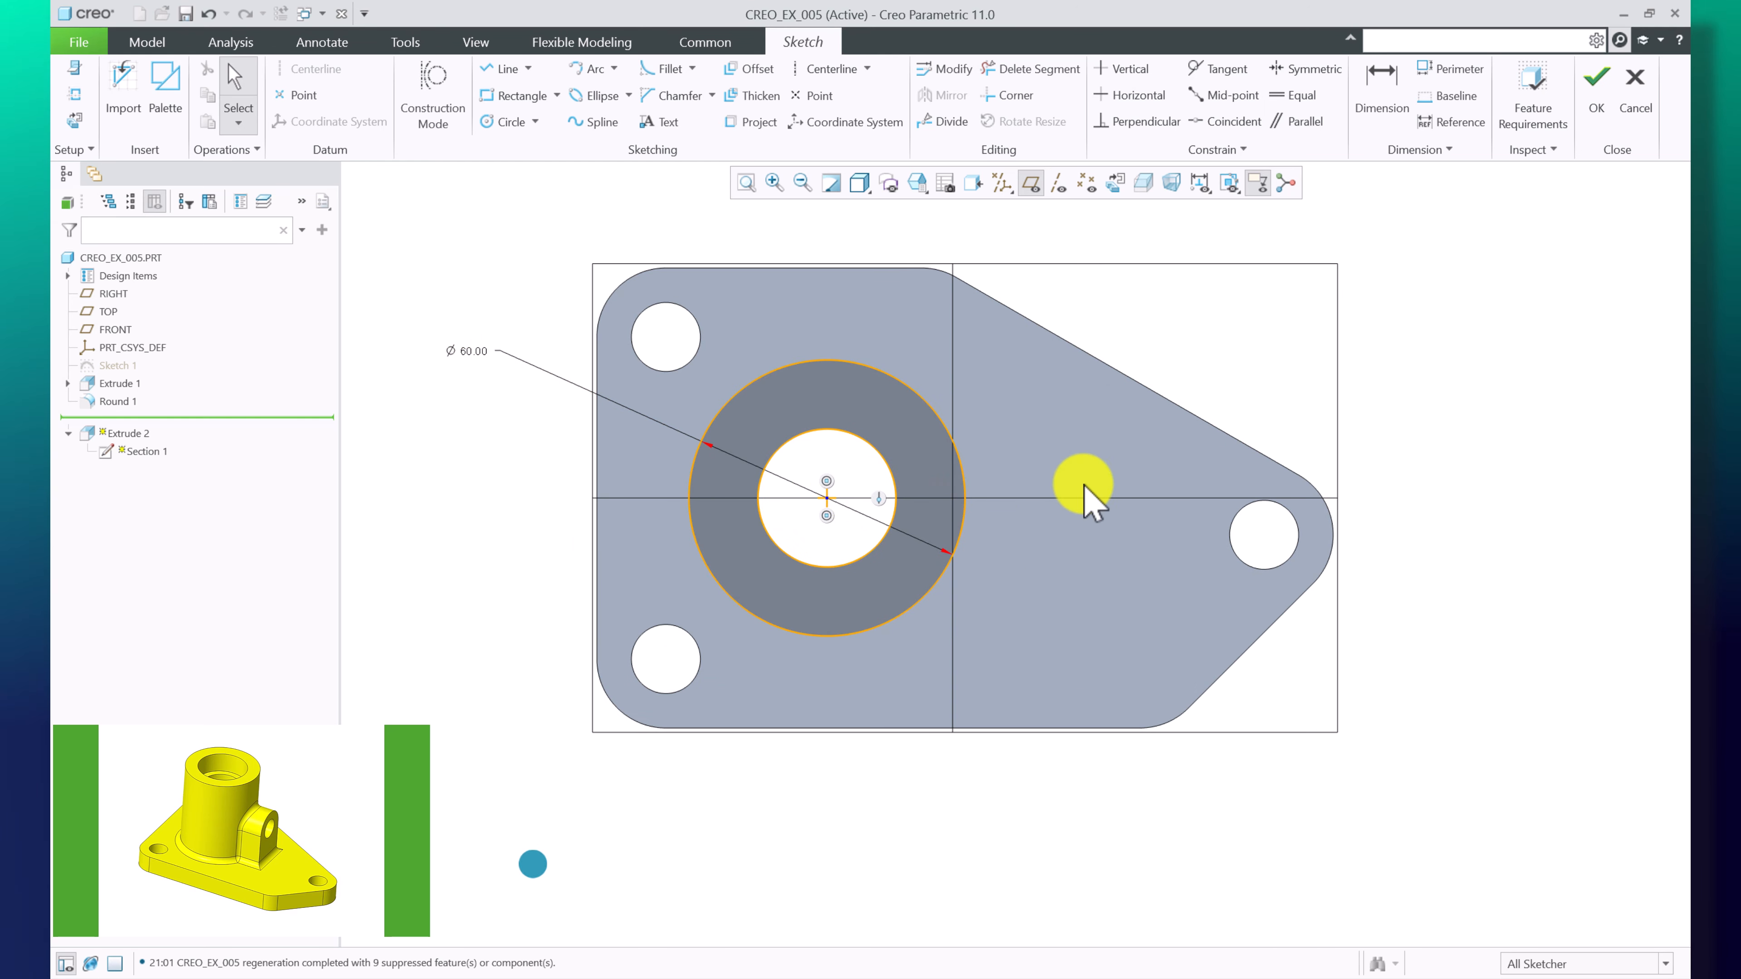
{"action": "left_click", "coordinate": [1597, 79]}
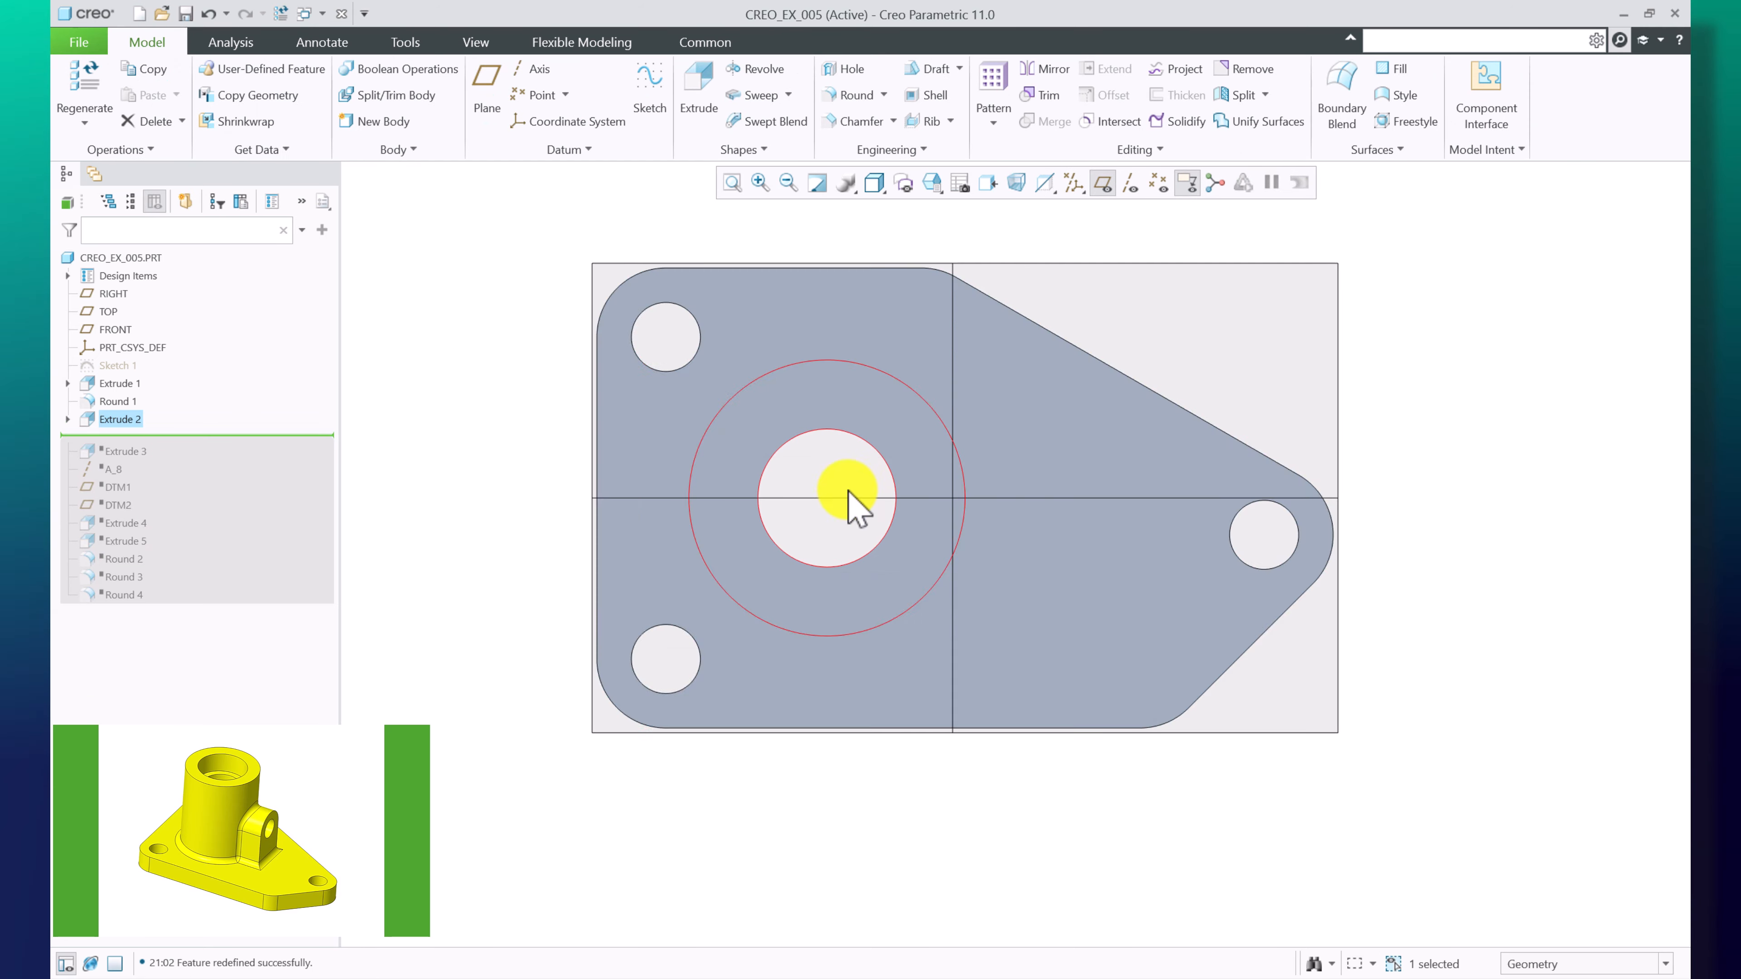
Move the insertion point down to just after Extrude 3
{"action": "right_click", "coordinate": [119, 449]}
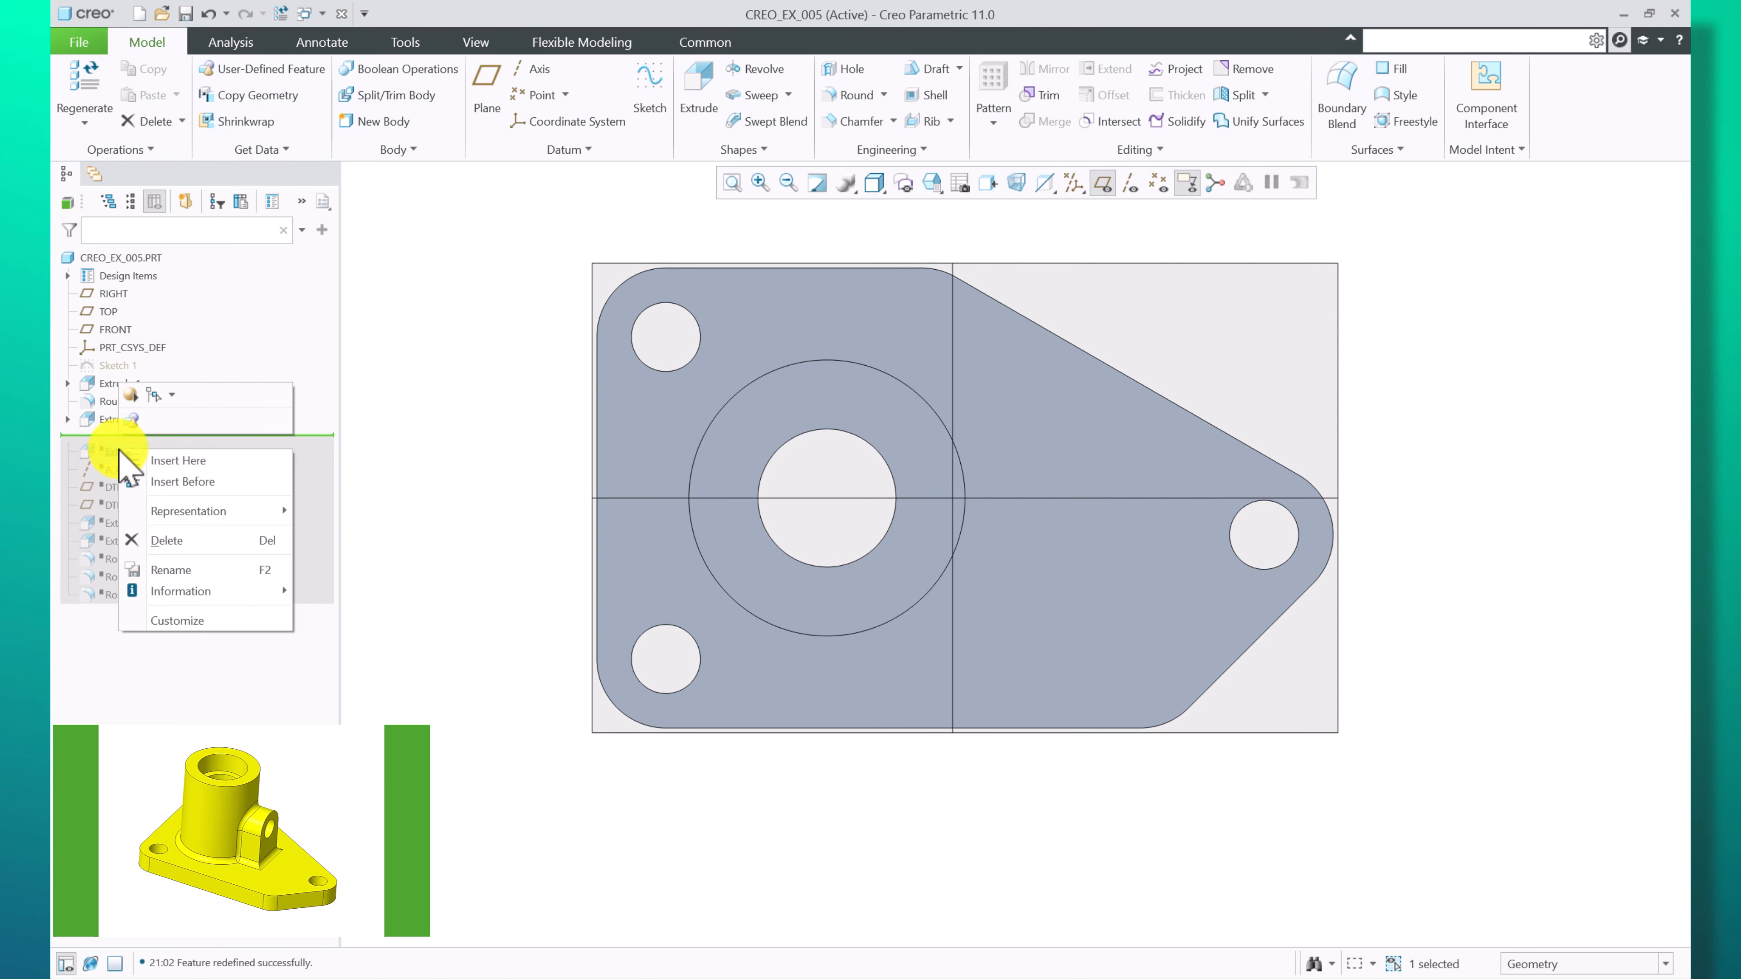
{"action": "left_click", "coordinate": [158, 461]}
{"action": "middle_click_drag", "start_coordinate": [933, 475], "coordinate": [684, 542]}
{"action": "scroll", "coordinate": [887, 610], "scroll_direction": "up", "scroll_amount": 3}
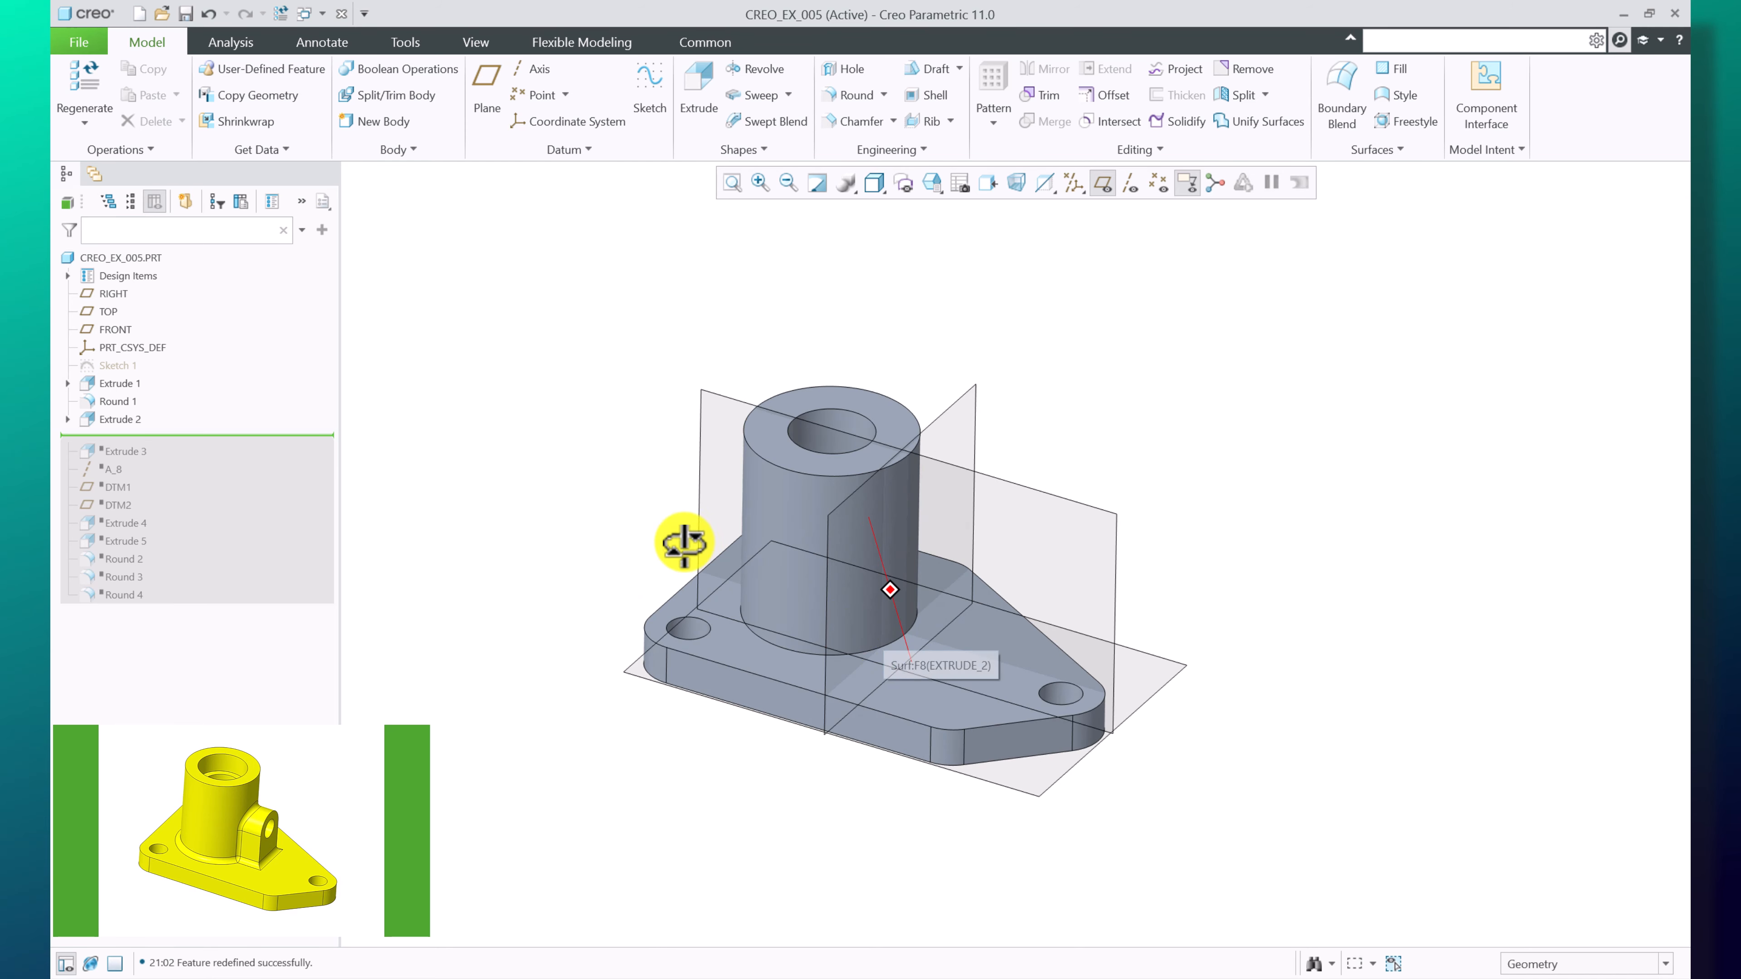
{"action": "right_click", "coordinate": [103, 453]}
{"action": "left_click", "coordinate": [137, 460]}
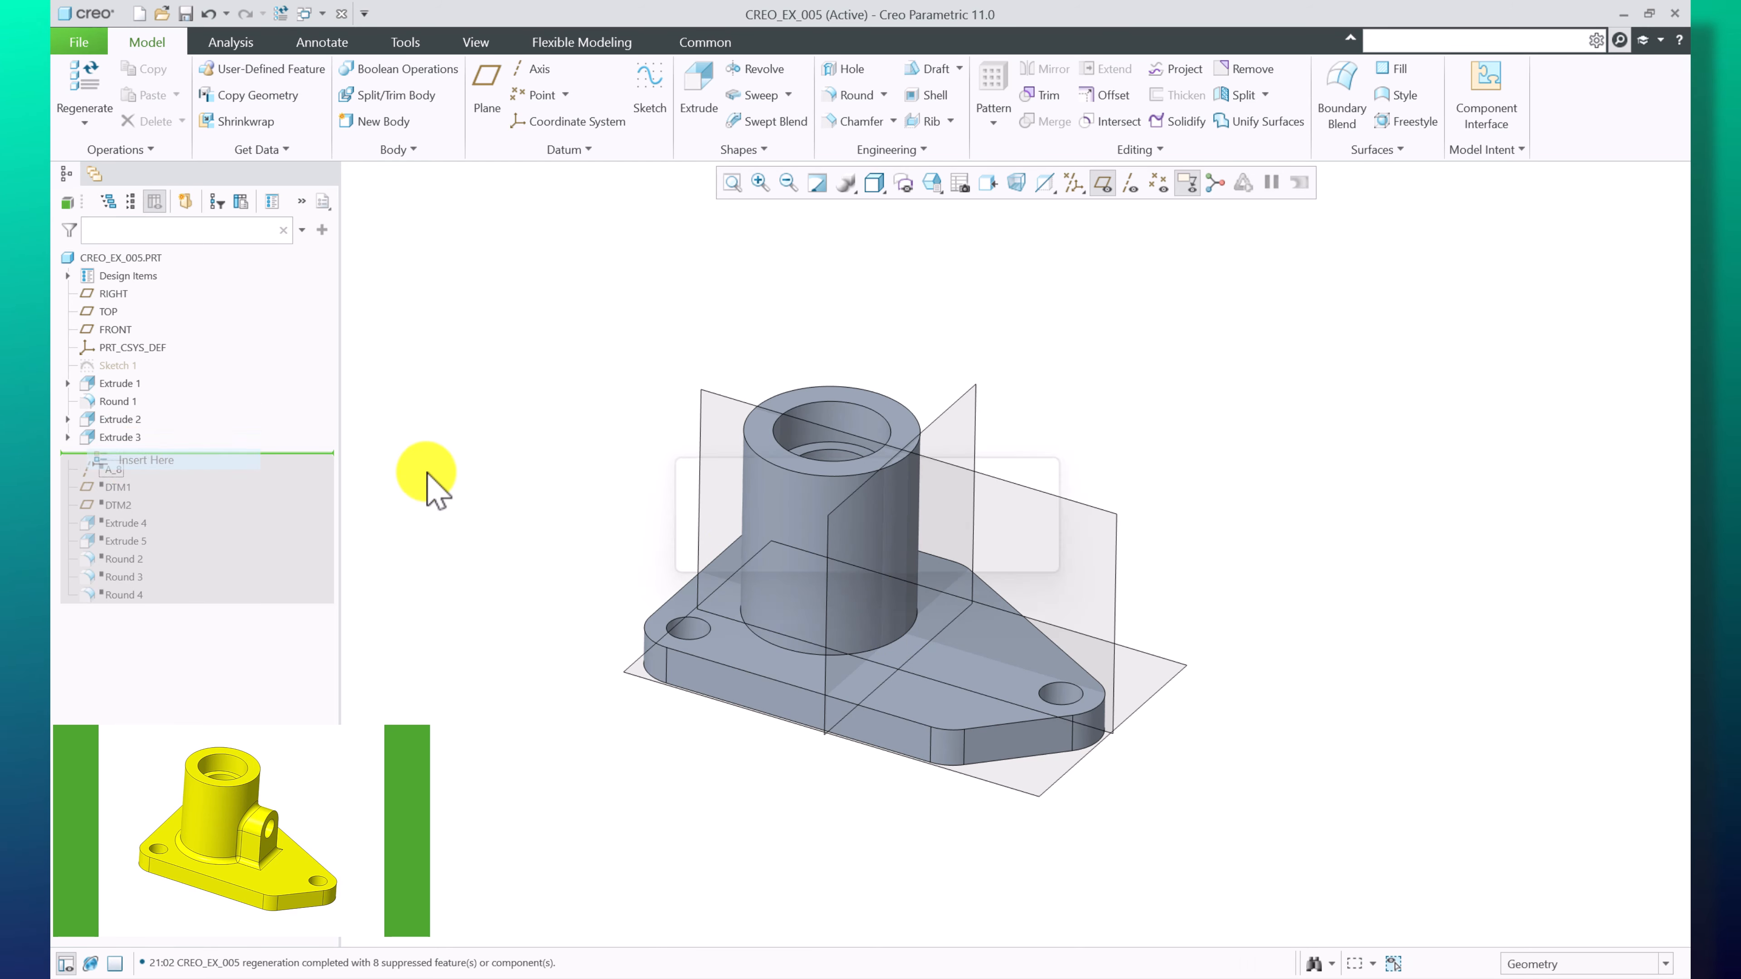
{"action": "middle_click_drag", "start_coordinate": [768, 528], "coordinate": [1013, 648]}
{"action": "left_click", "coordinate": [1184, 444]}
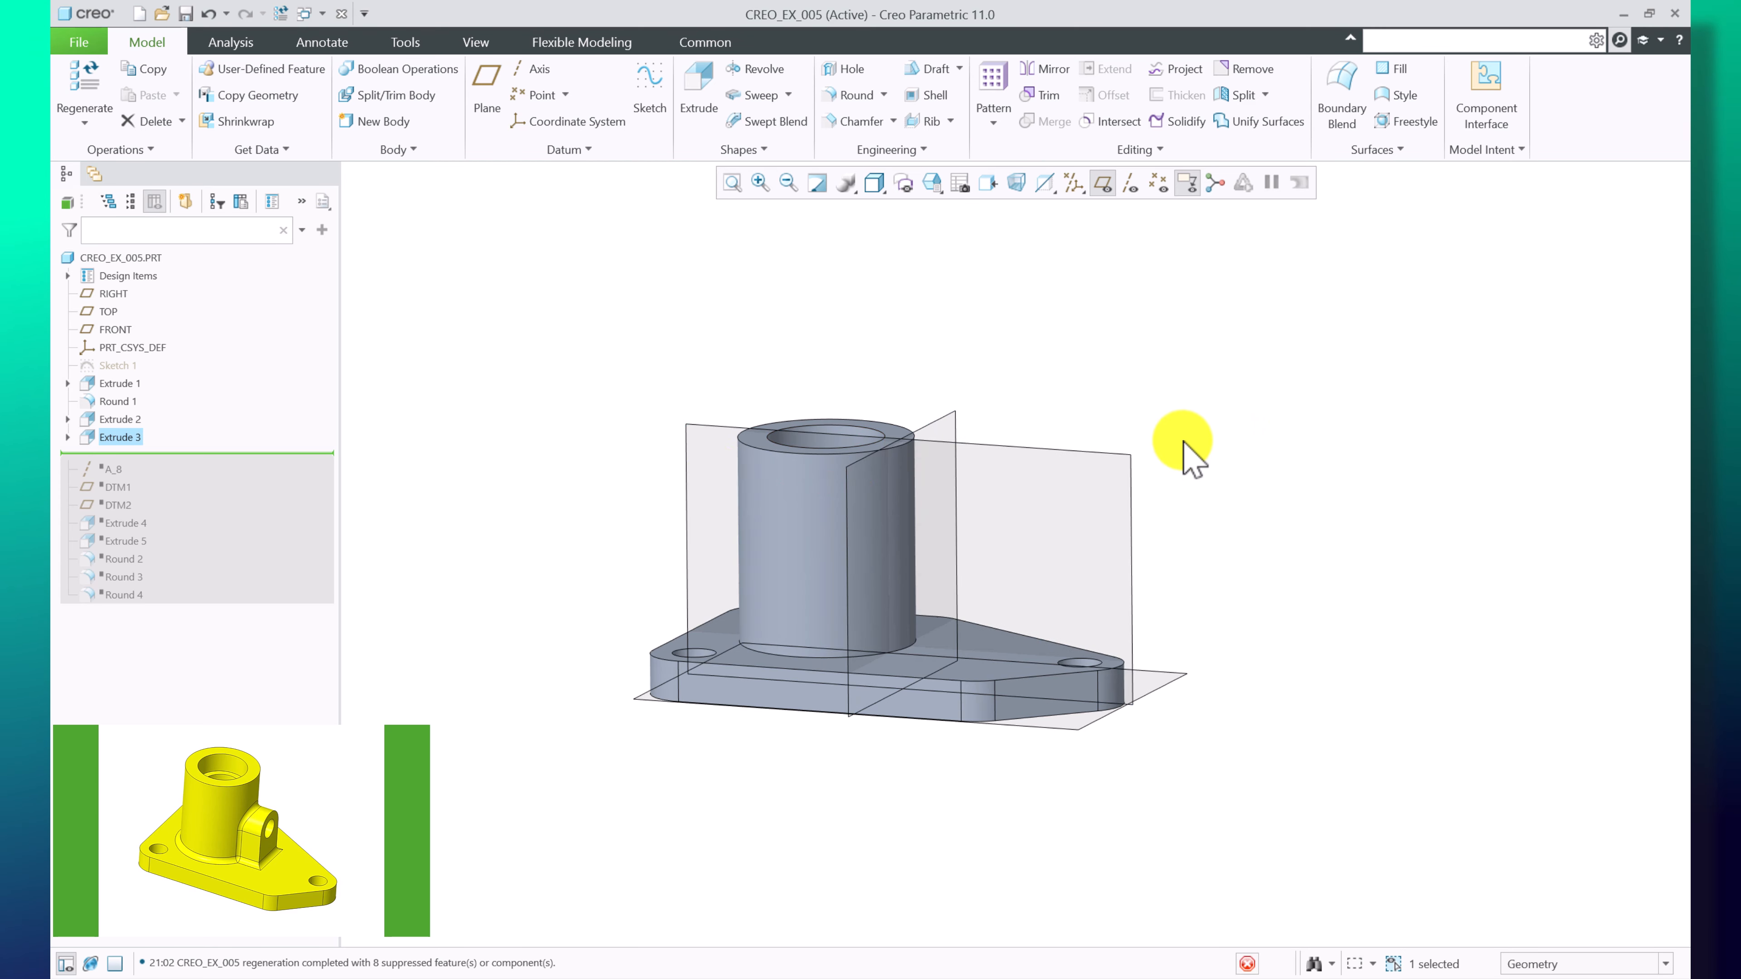
Edit the sketch of Extrude 3, reposition its Ø 40.00 dimension, and accept the sketch
{"action": "left_click", "coordinate": [68, 437]}
{"action": "left_click", "coordinate": [127, 454]}
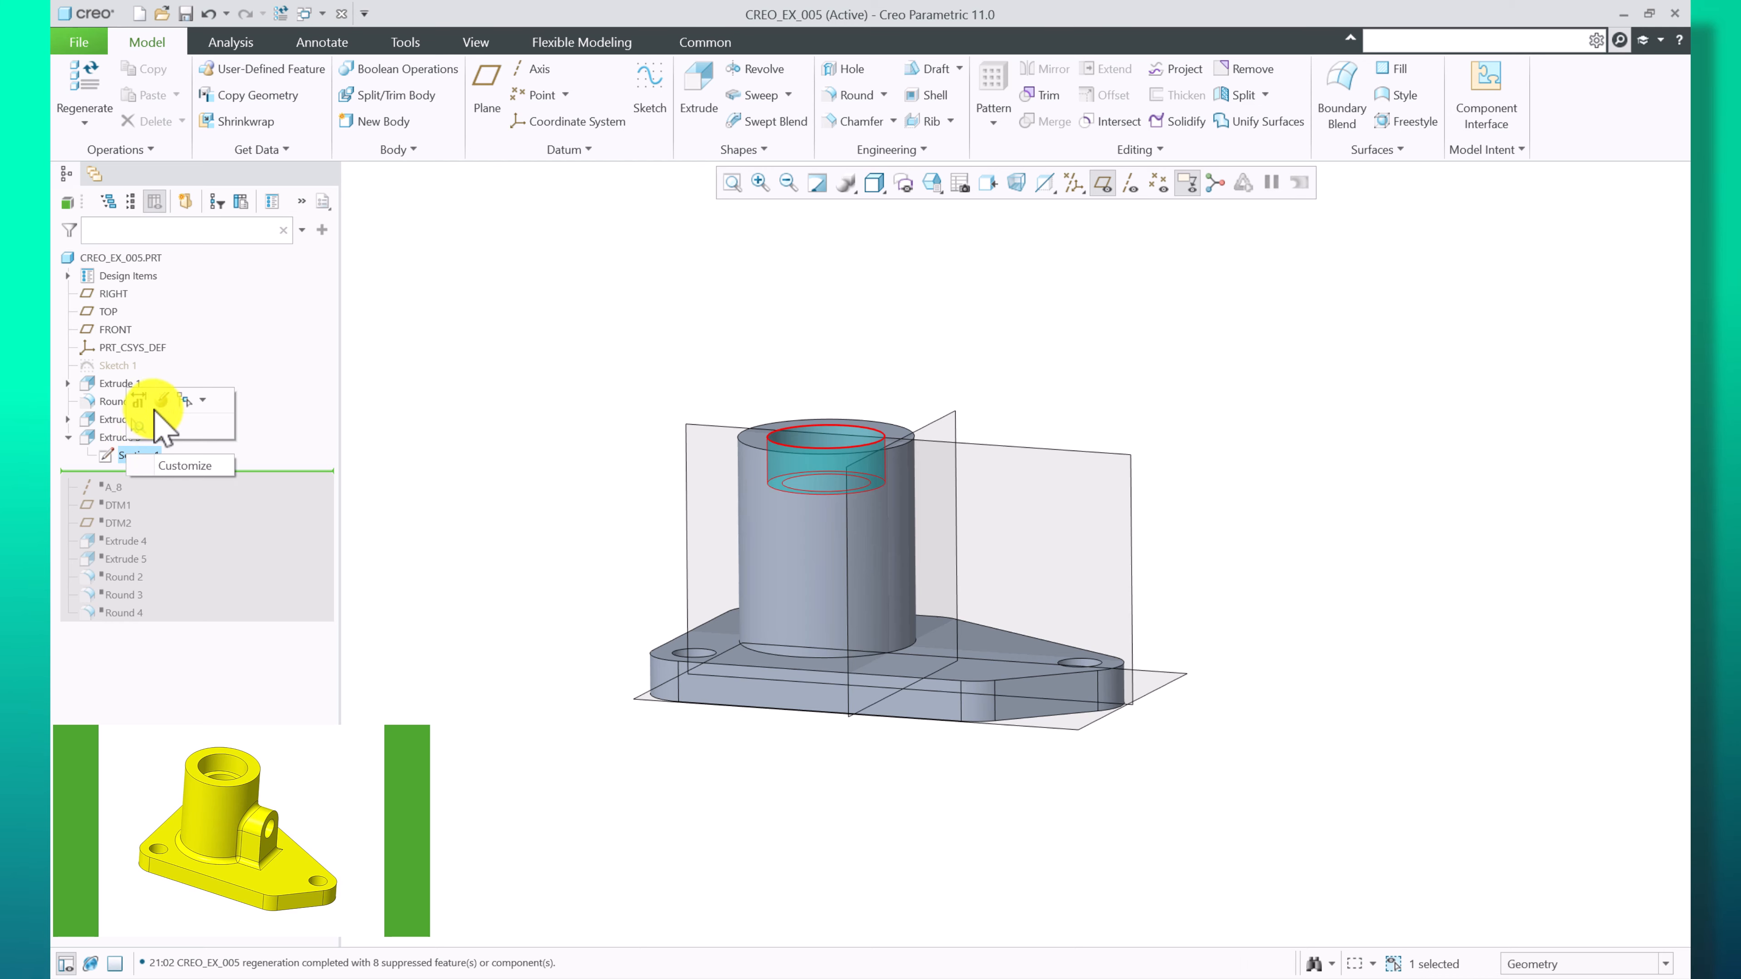
{"action": "left_click", "coordinate": [163, 401]}
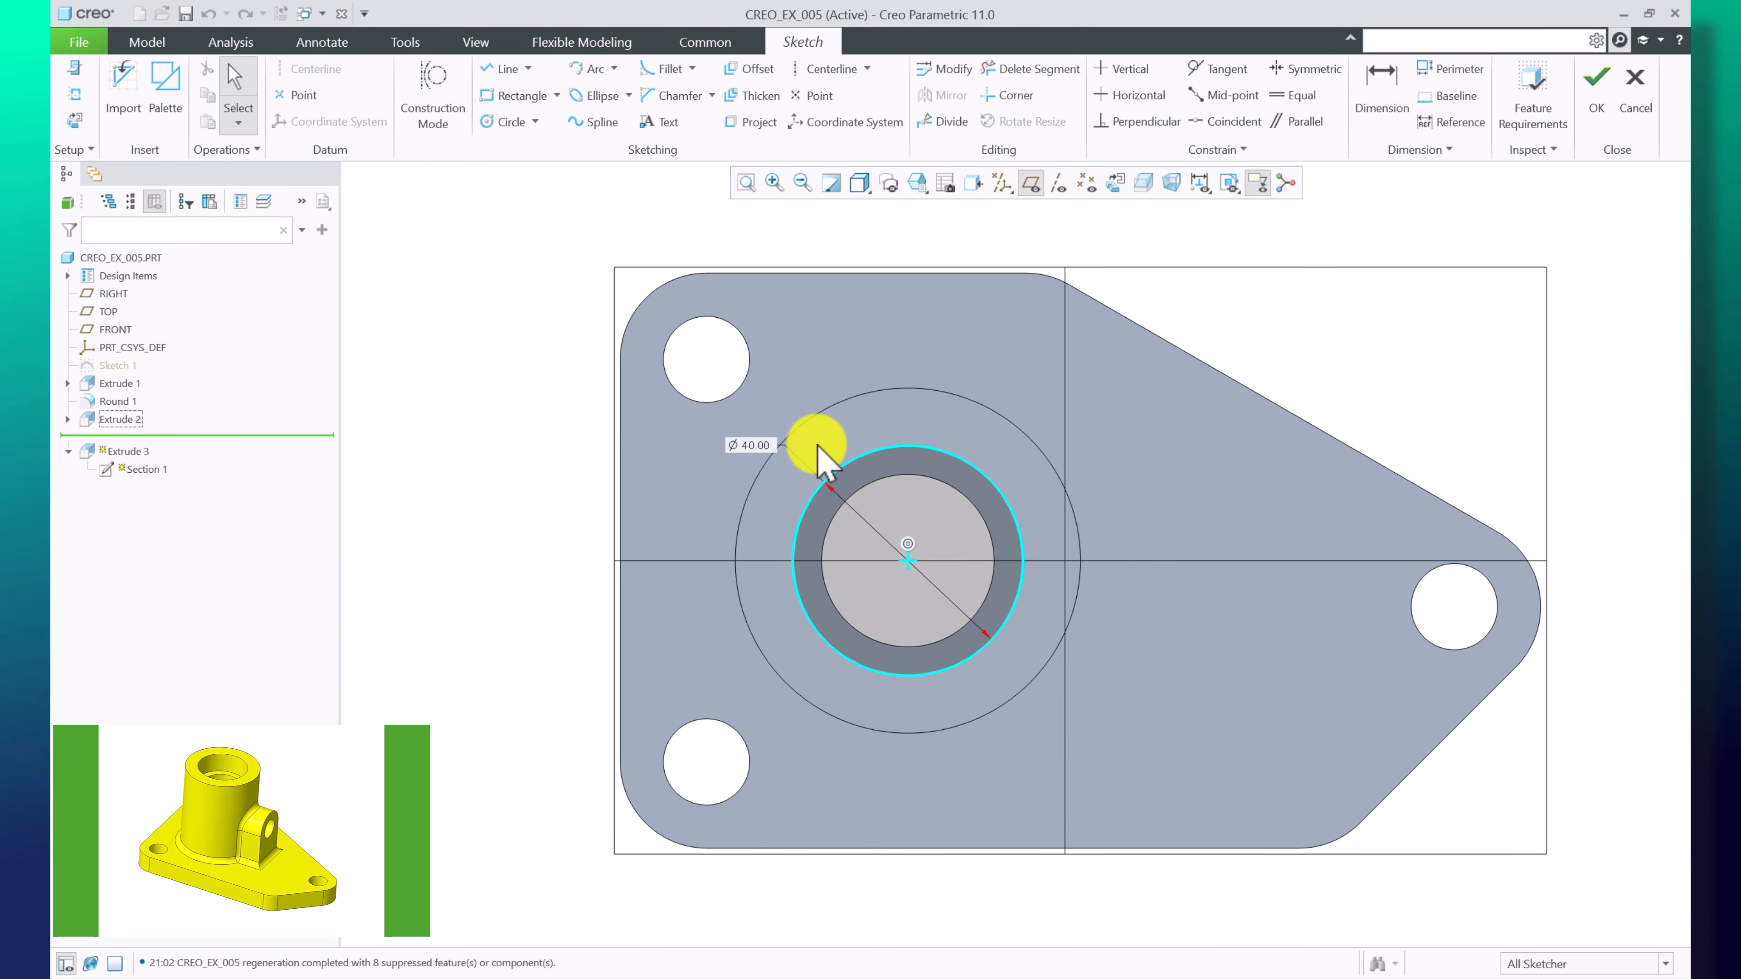
{"action": "left_click_drag", "start_coordinate": [746, 456], "coordinate": [575, 506]}
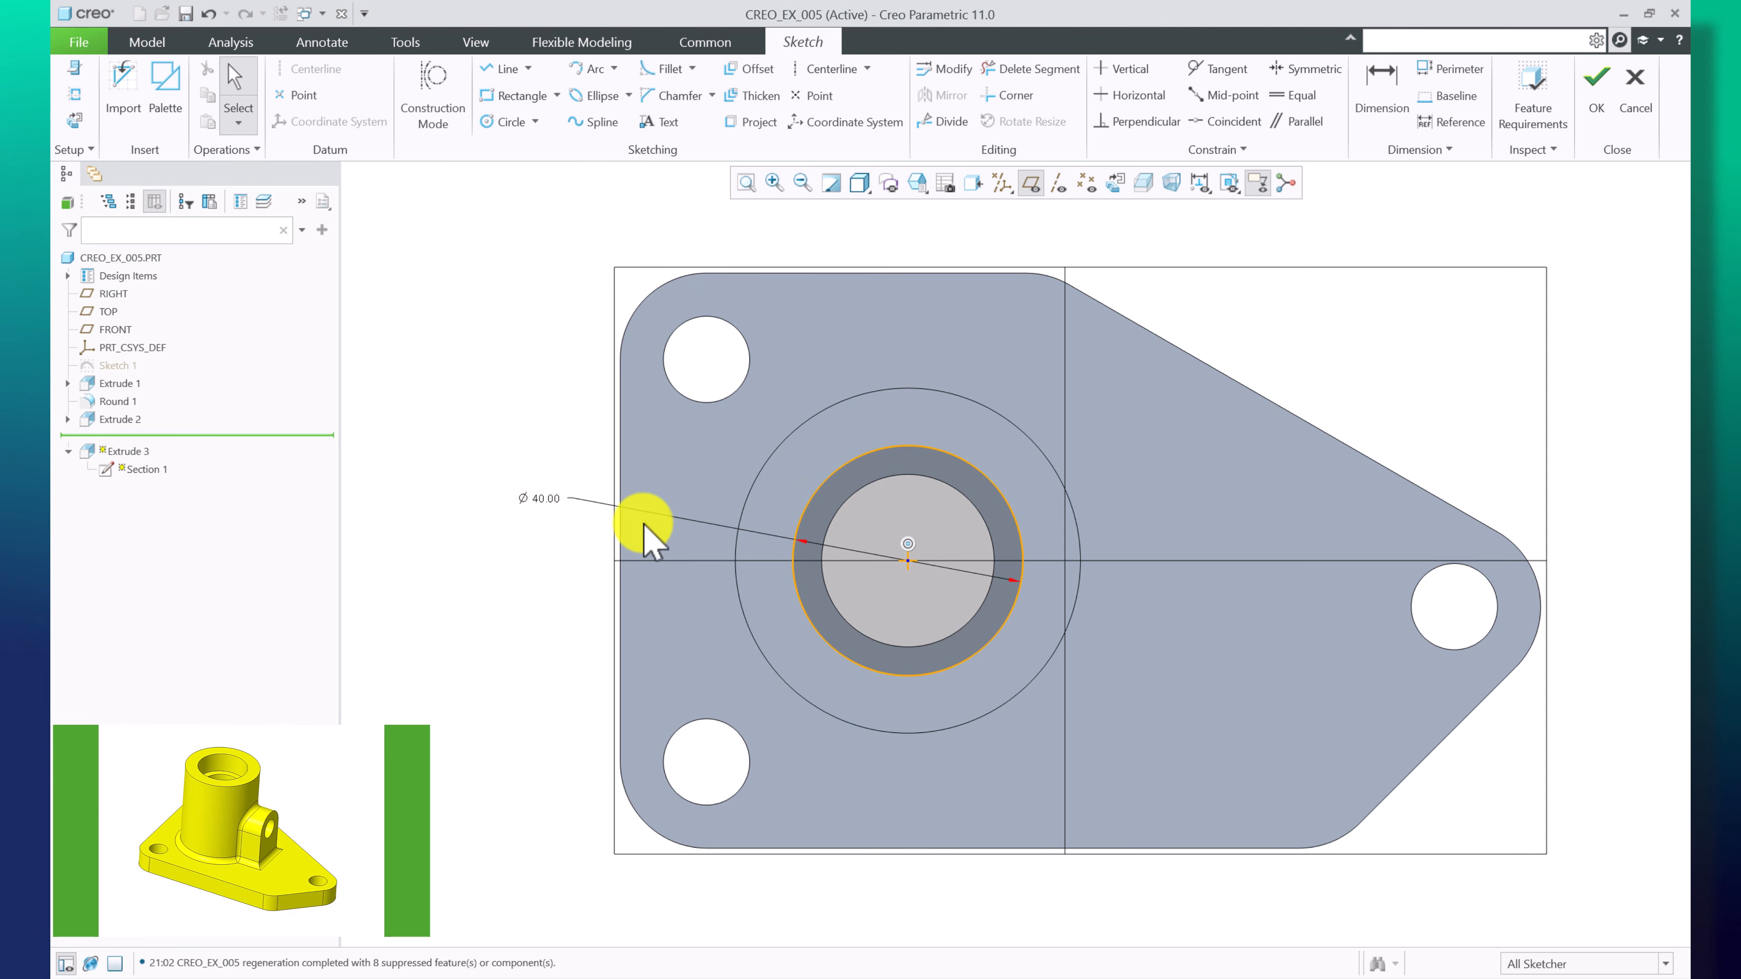
{"action": "mouse_move", "coordinate": [968, 655]}
{"action": "middle_mouse_down"}
{"action": "mouse_move", "coordinate": [984, 632]}
{"action": "mouse_move", "coordinate": [964, 540]}
{"action": "mouse_move", "coordinate": [988, 530]}
{"action": "middle_mouse_up"}
{"action": "left_click", "coordinate": [1597, 97]}
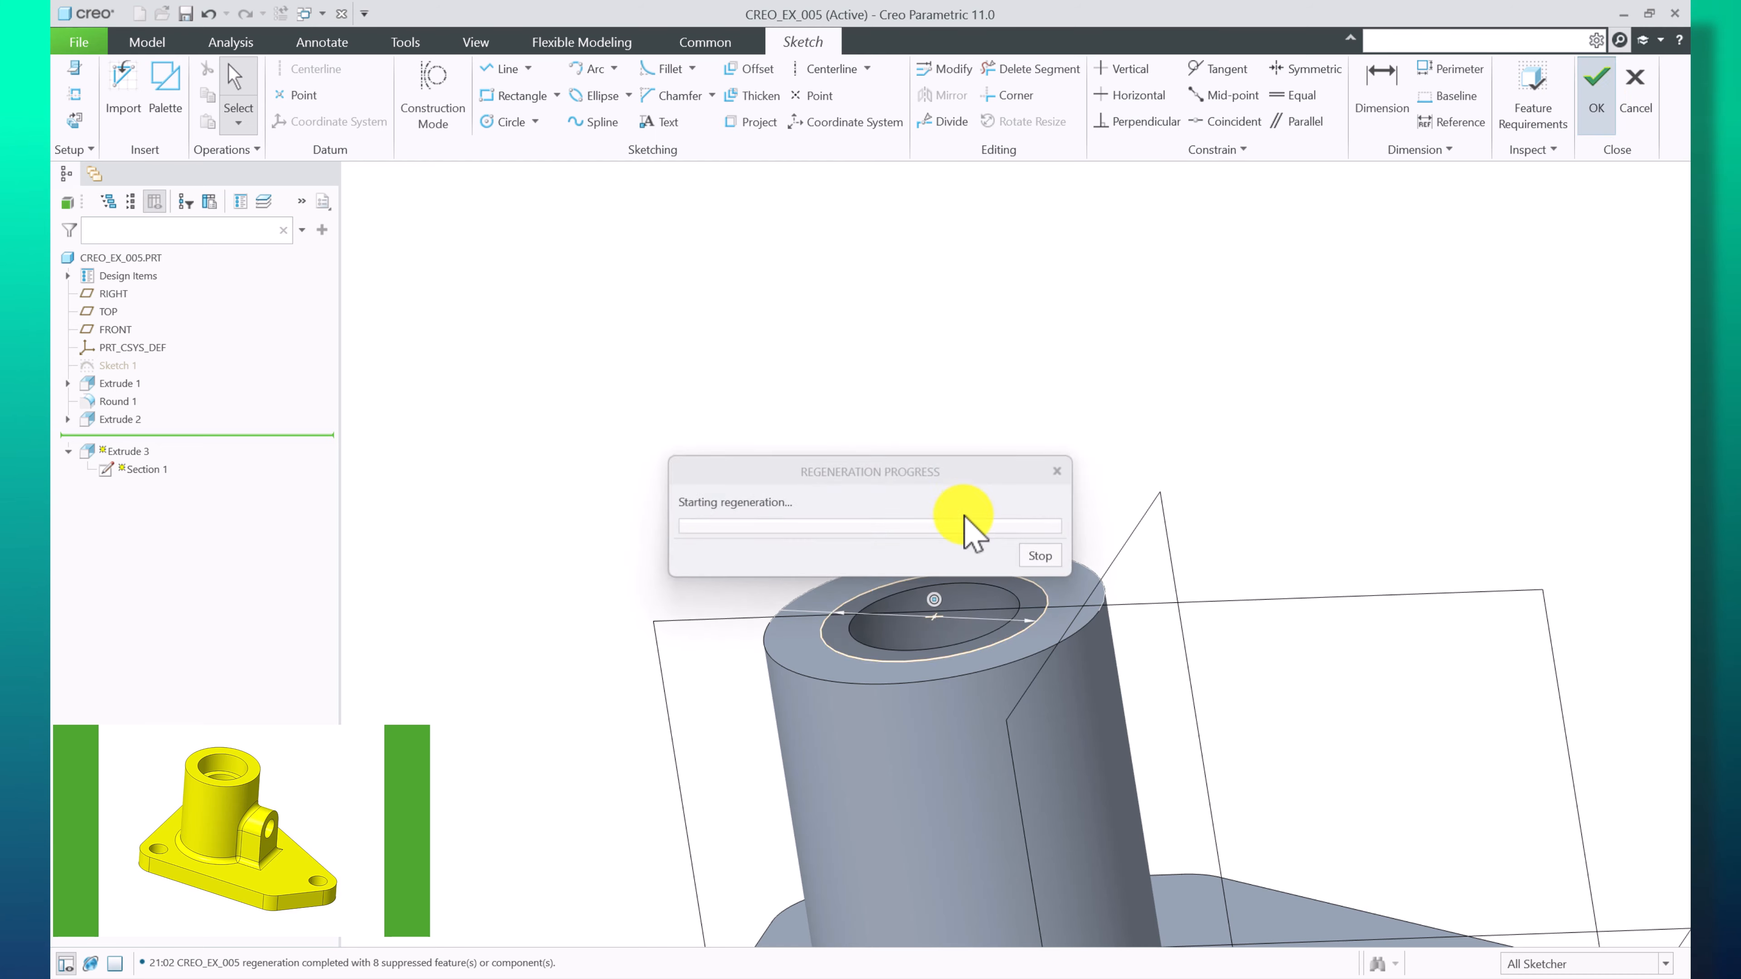
Turn off the display of datum planes
{"action": "middle_click_drag", "start_coordinate": [964, 704], "coordinate": [930, 792]}
{"action": "left_click", "coordinate": [703, 567]}
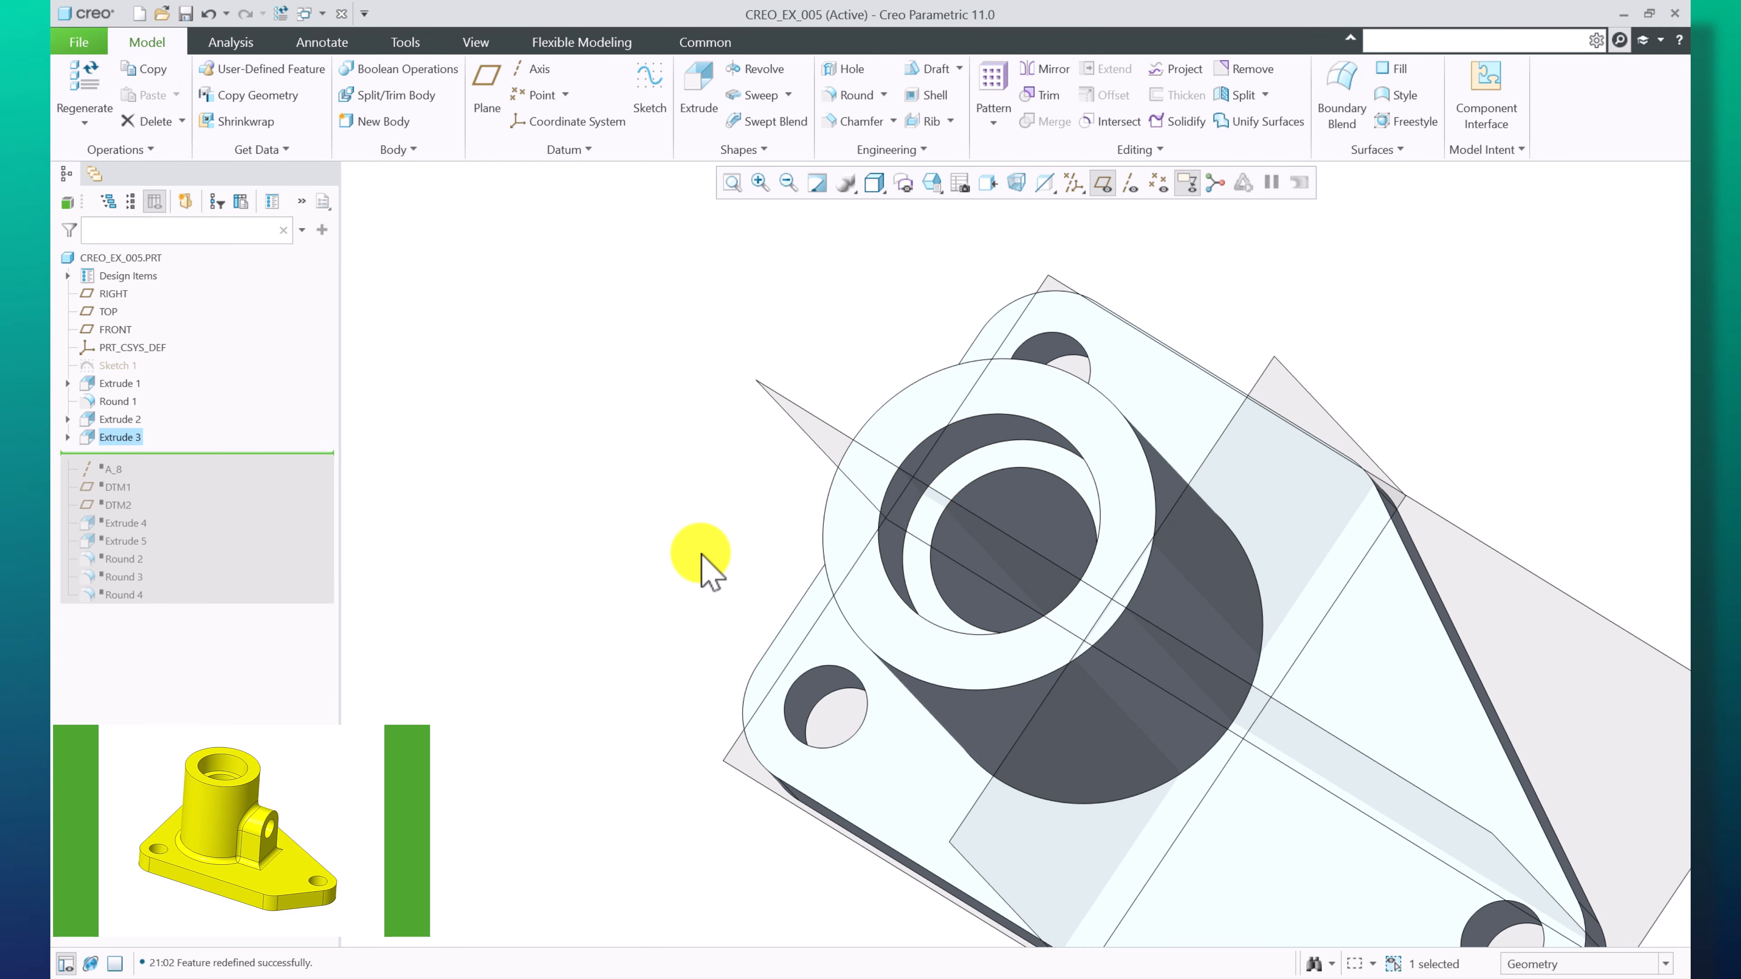
{"action": "left_click", "coordinate": [1101, 181]}
{"action": "scroll", "coordinate": [720, 510], "scroll_direction": "up", "scroll_amount": 4}
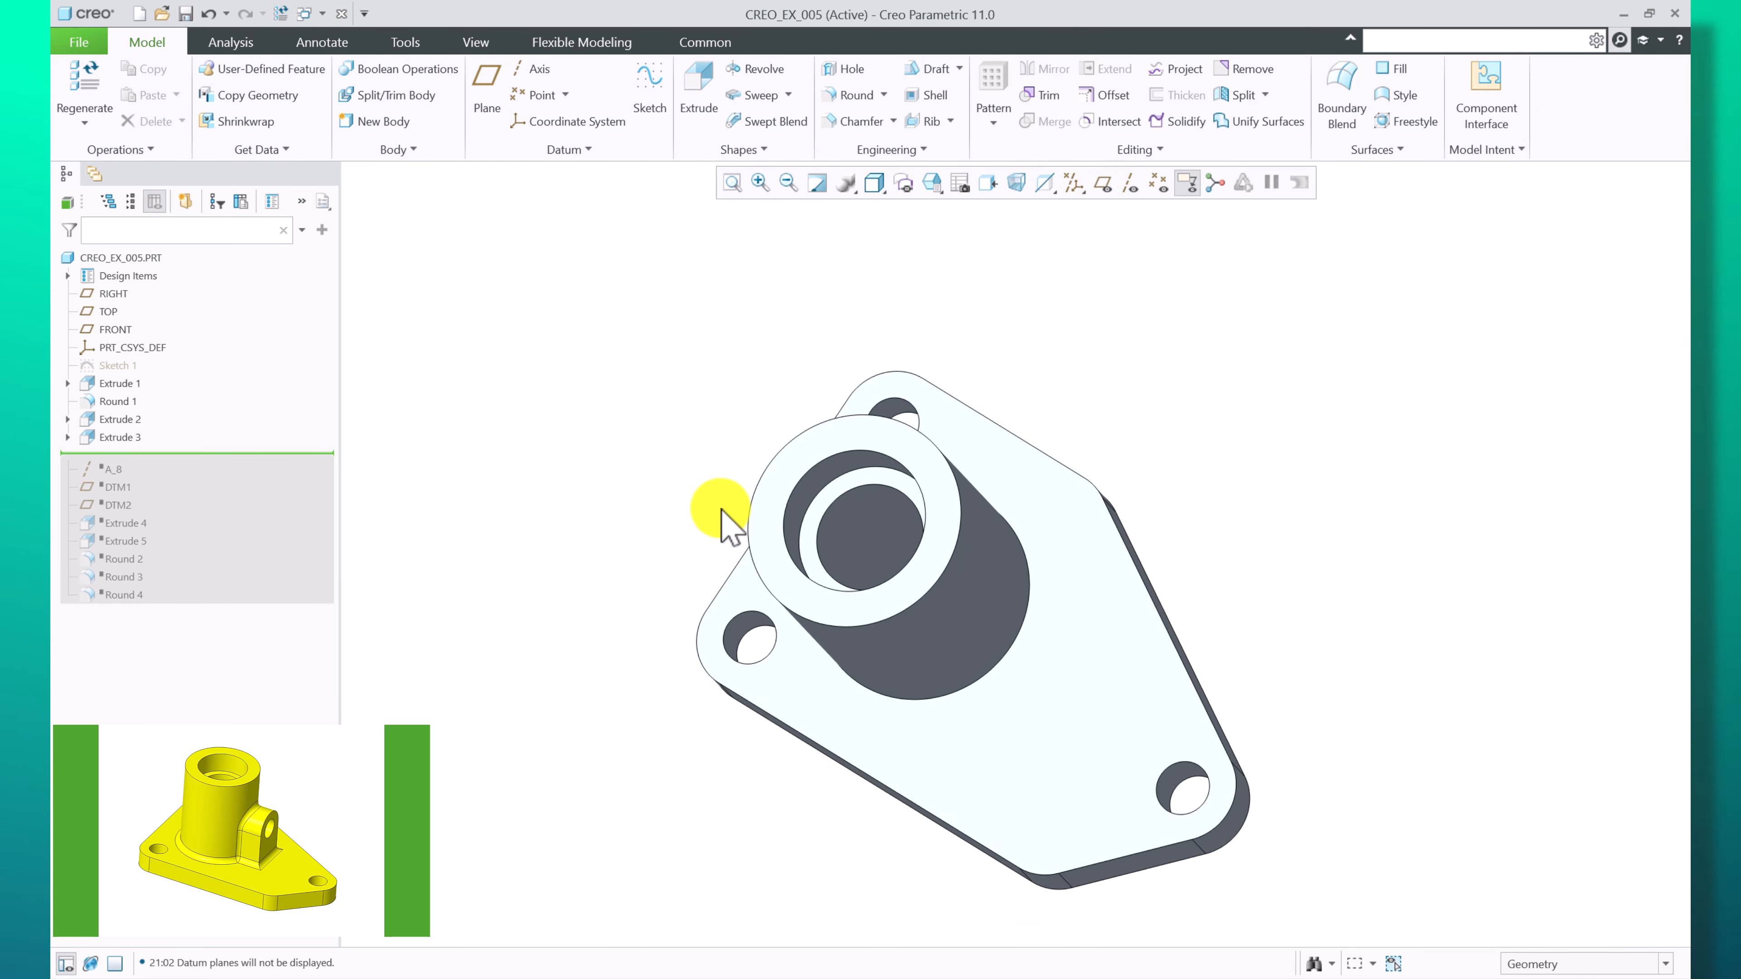
{"action": "scroll", "coordinate": [1003, 621], "scroll_direction": "down", "scroll_amount": 2}
{"action": "middle_click_drag", "start_coordinate": [1001, 620], "coordinate": [987, 562]}
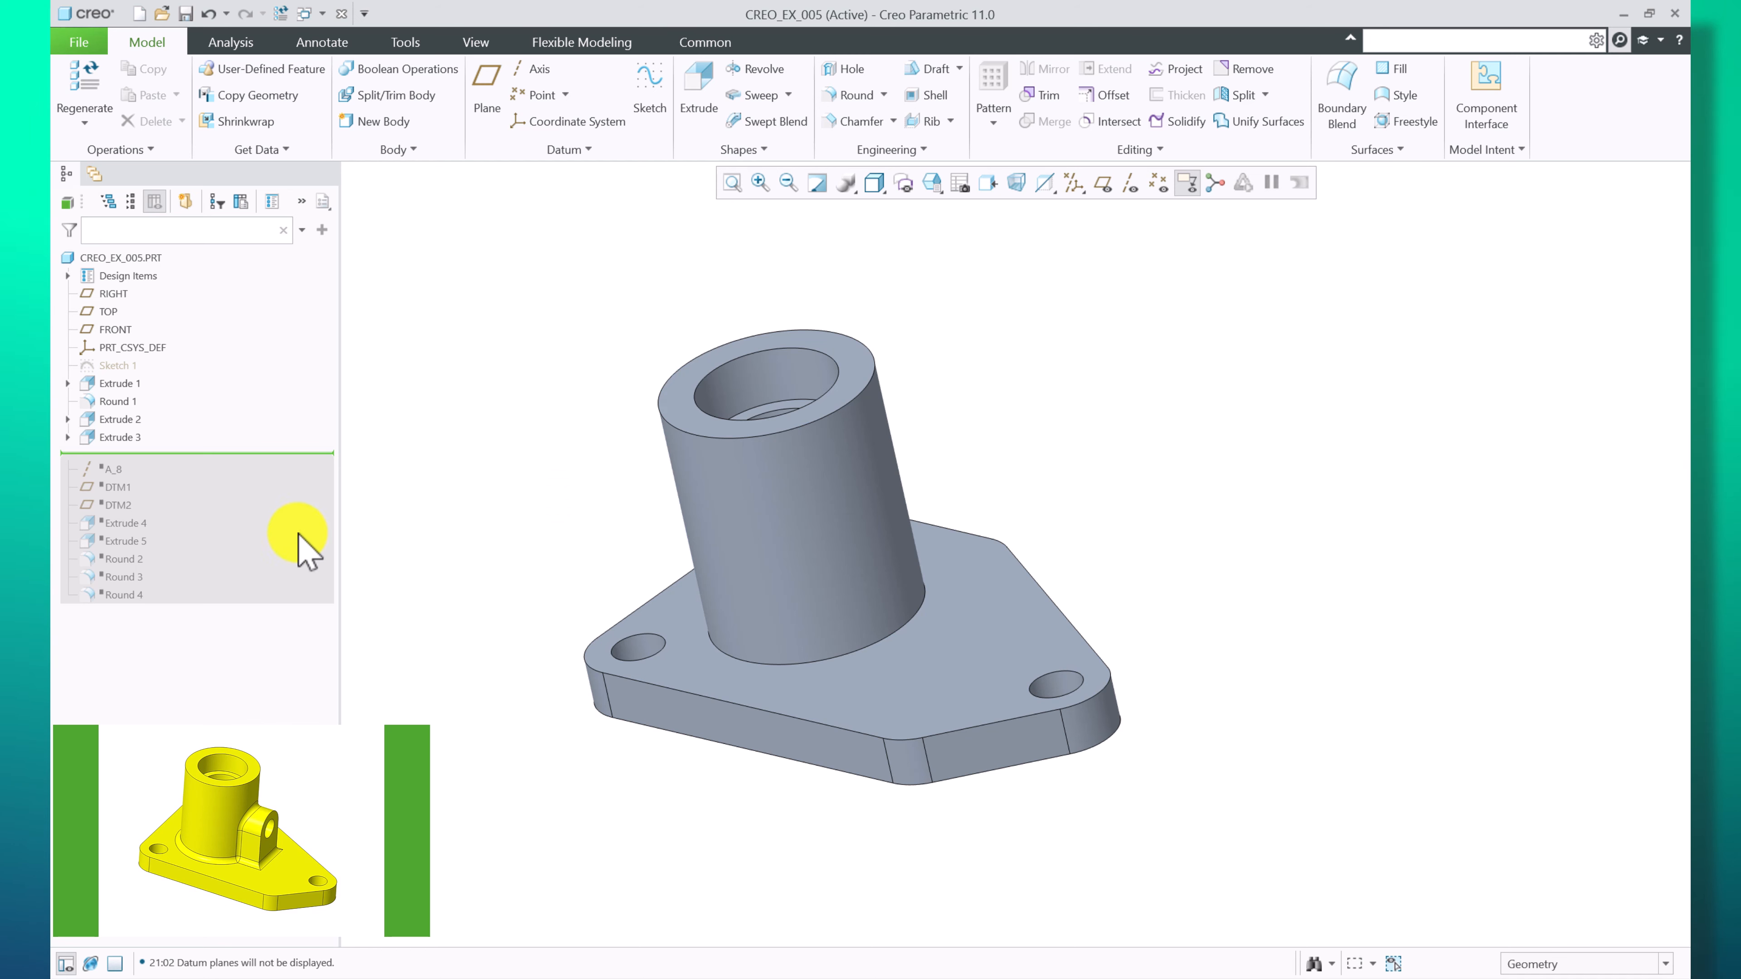
Move the insertion point down to just after axis A_8
{"action": "left_click_drag", "start_coordinate": [142, 470], "coordinate": [135, 472]}
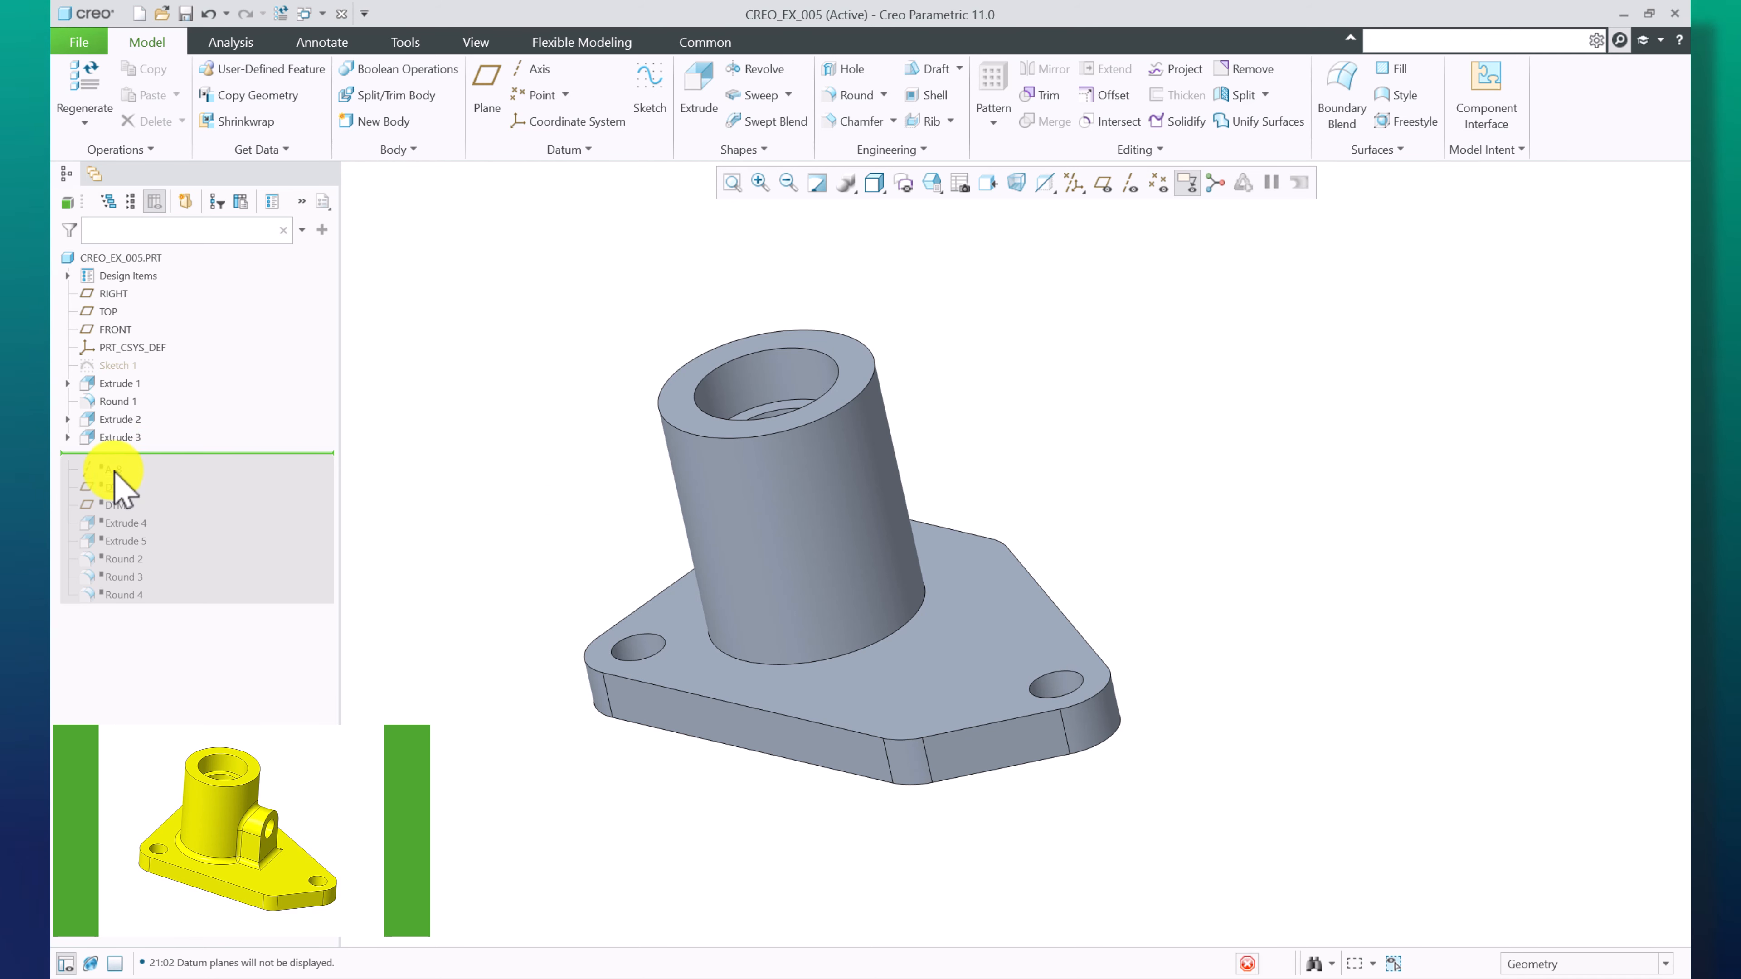
{"action": "right_click", "coordinate": [114, 471]}
{"action": "left_click", "coordinate": [142, 482]}
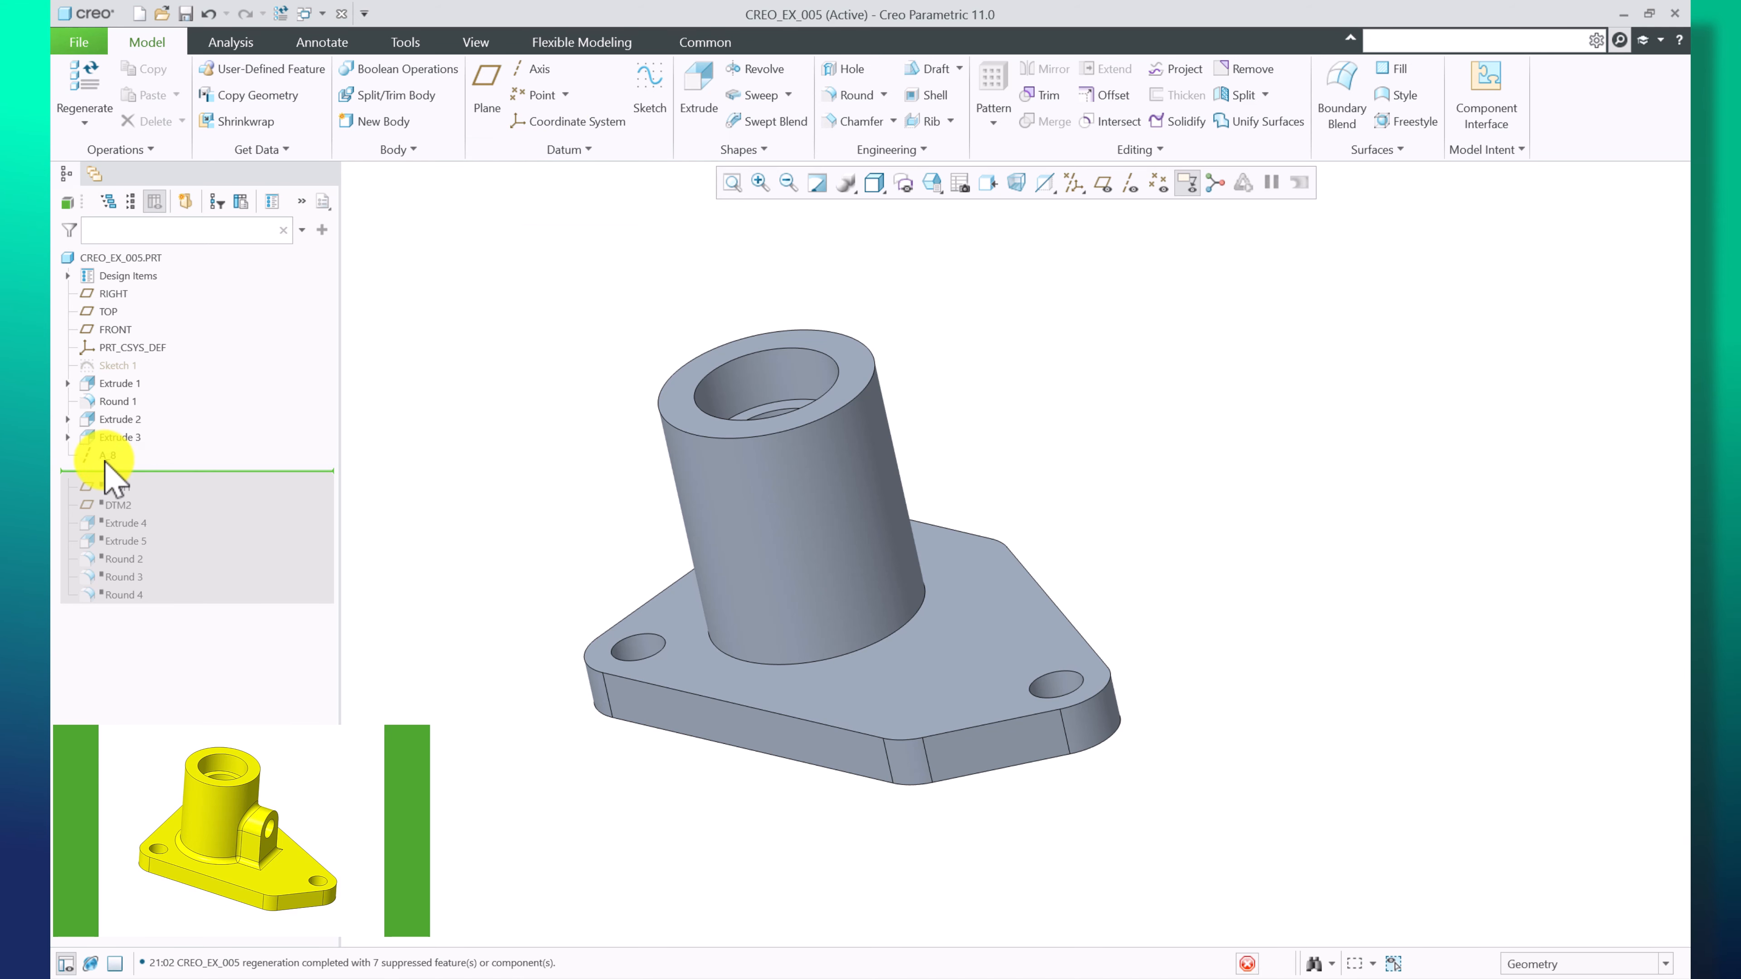
{"action": "left_click", "coordinate": [547, 96]}
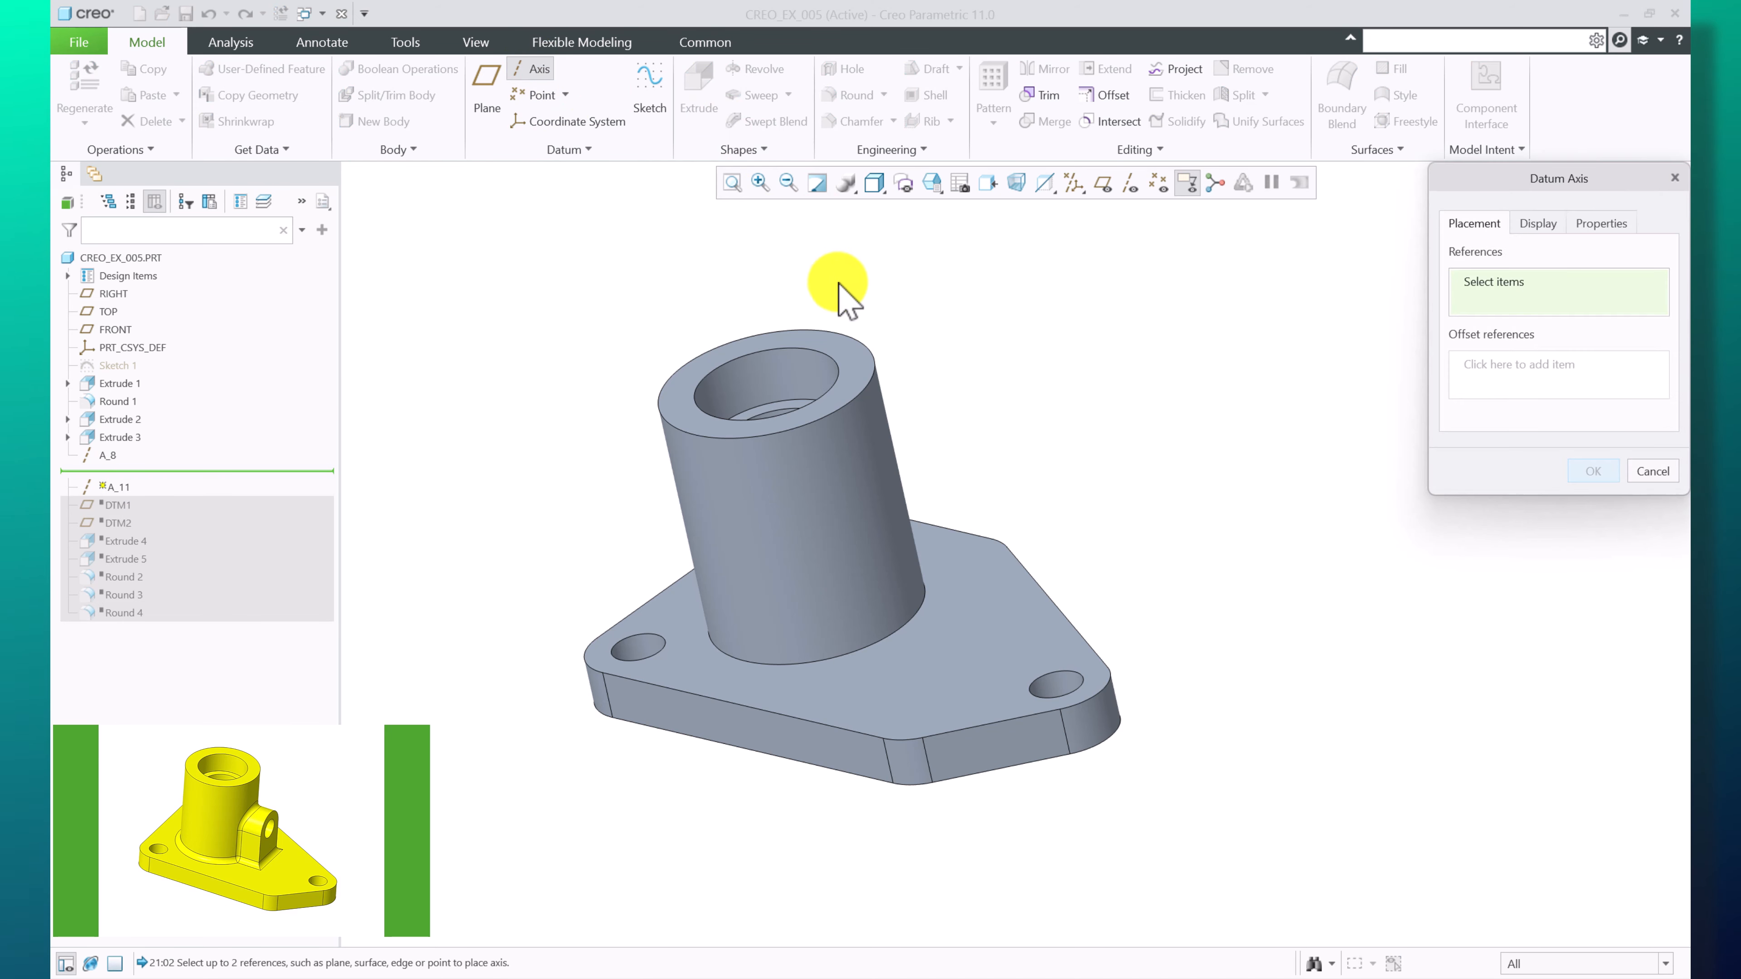
{"action": "left_click", "coordinate": [850, 474]}
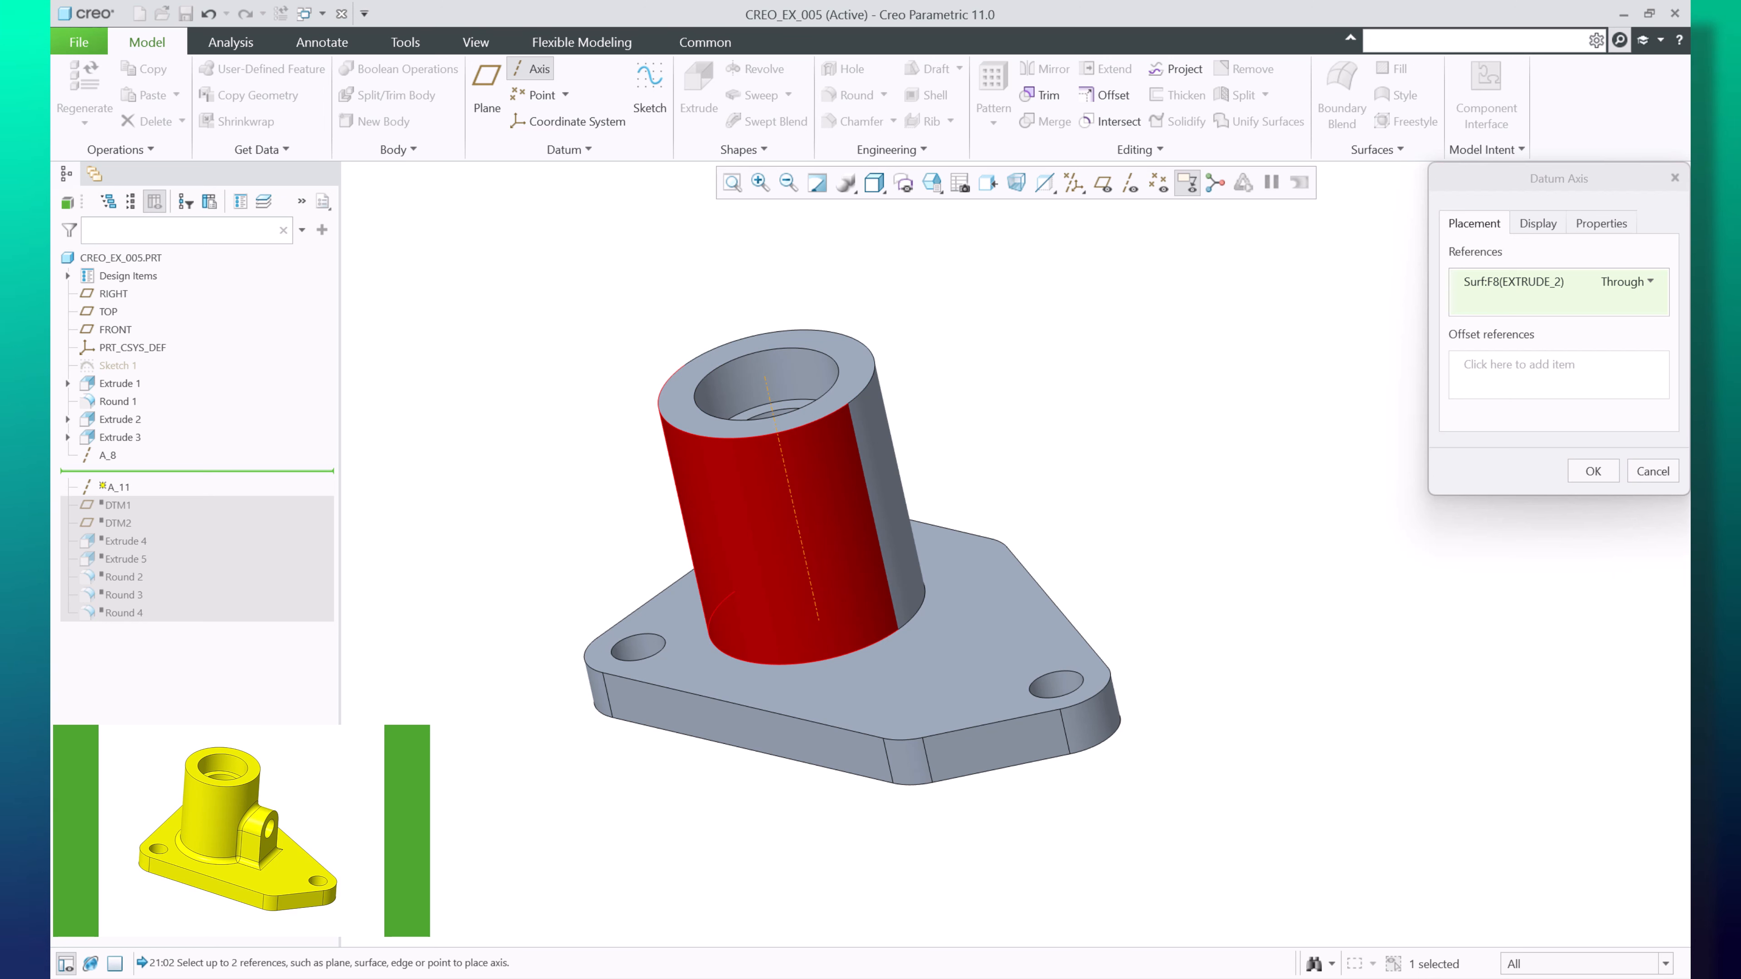
{"action": "left_click", "coordinate": [1653, 471]}
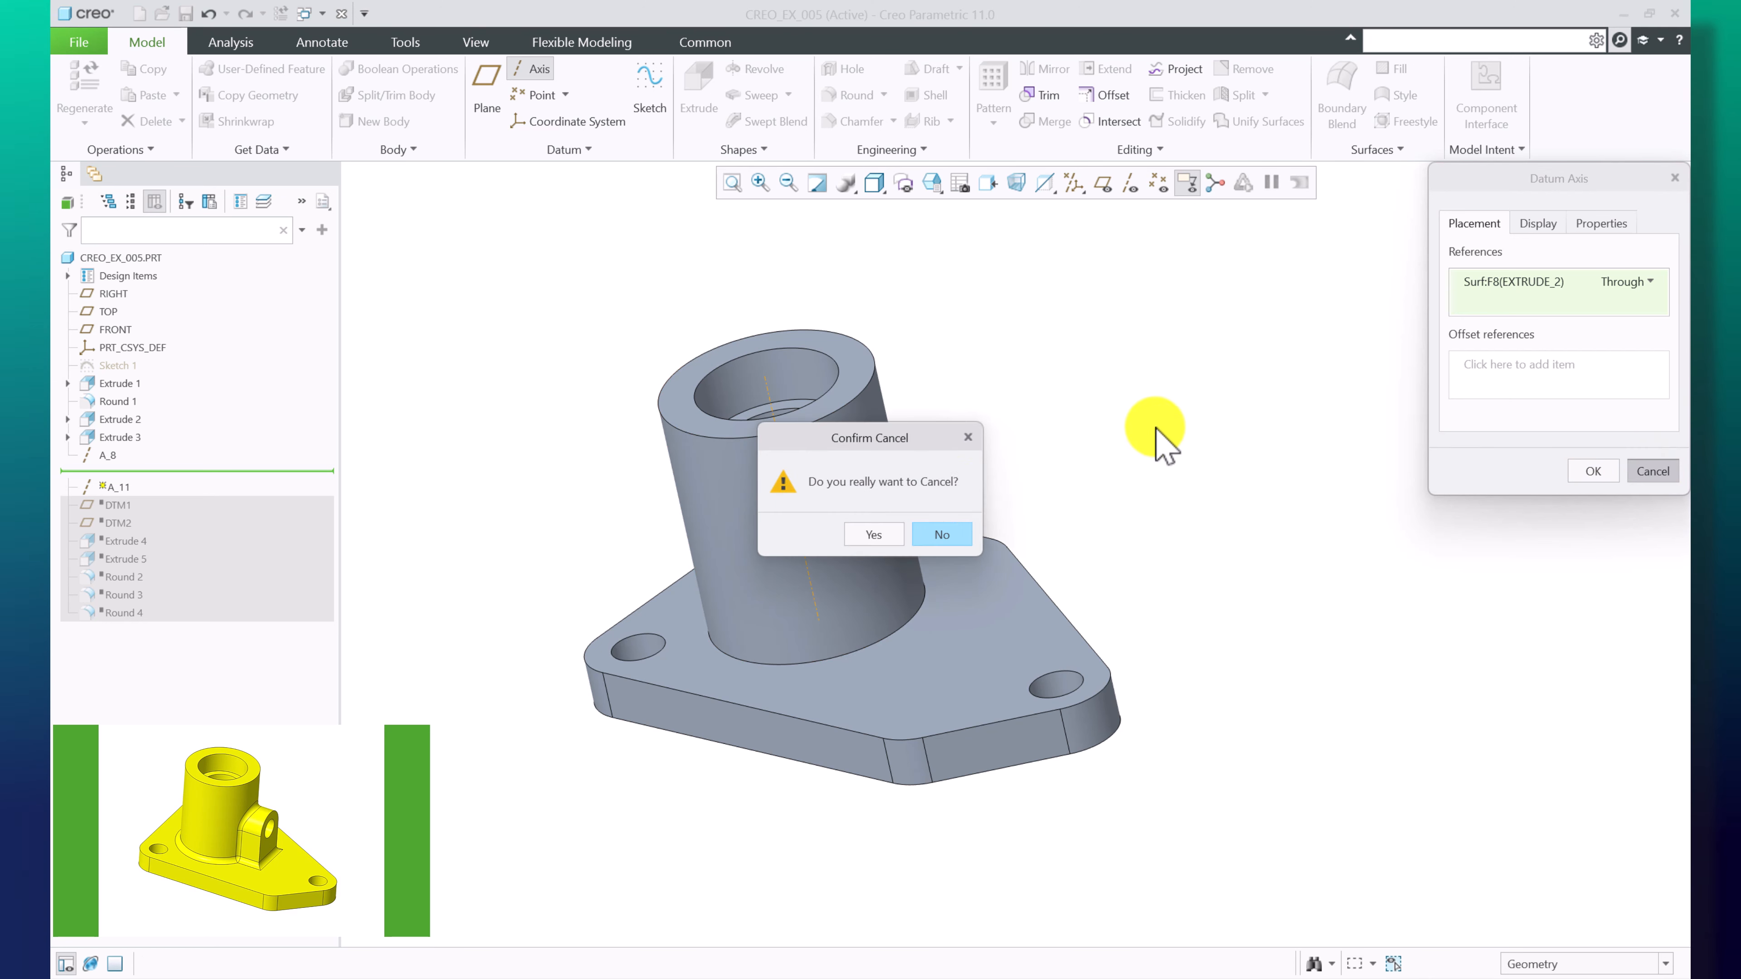
{"action": "left_click", "coordinate": [872, 534]}
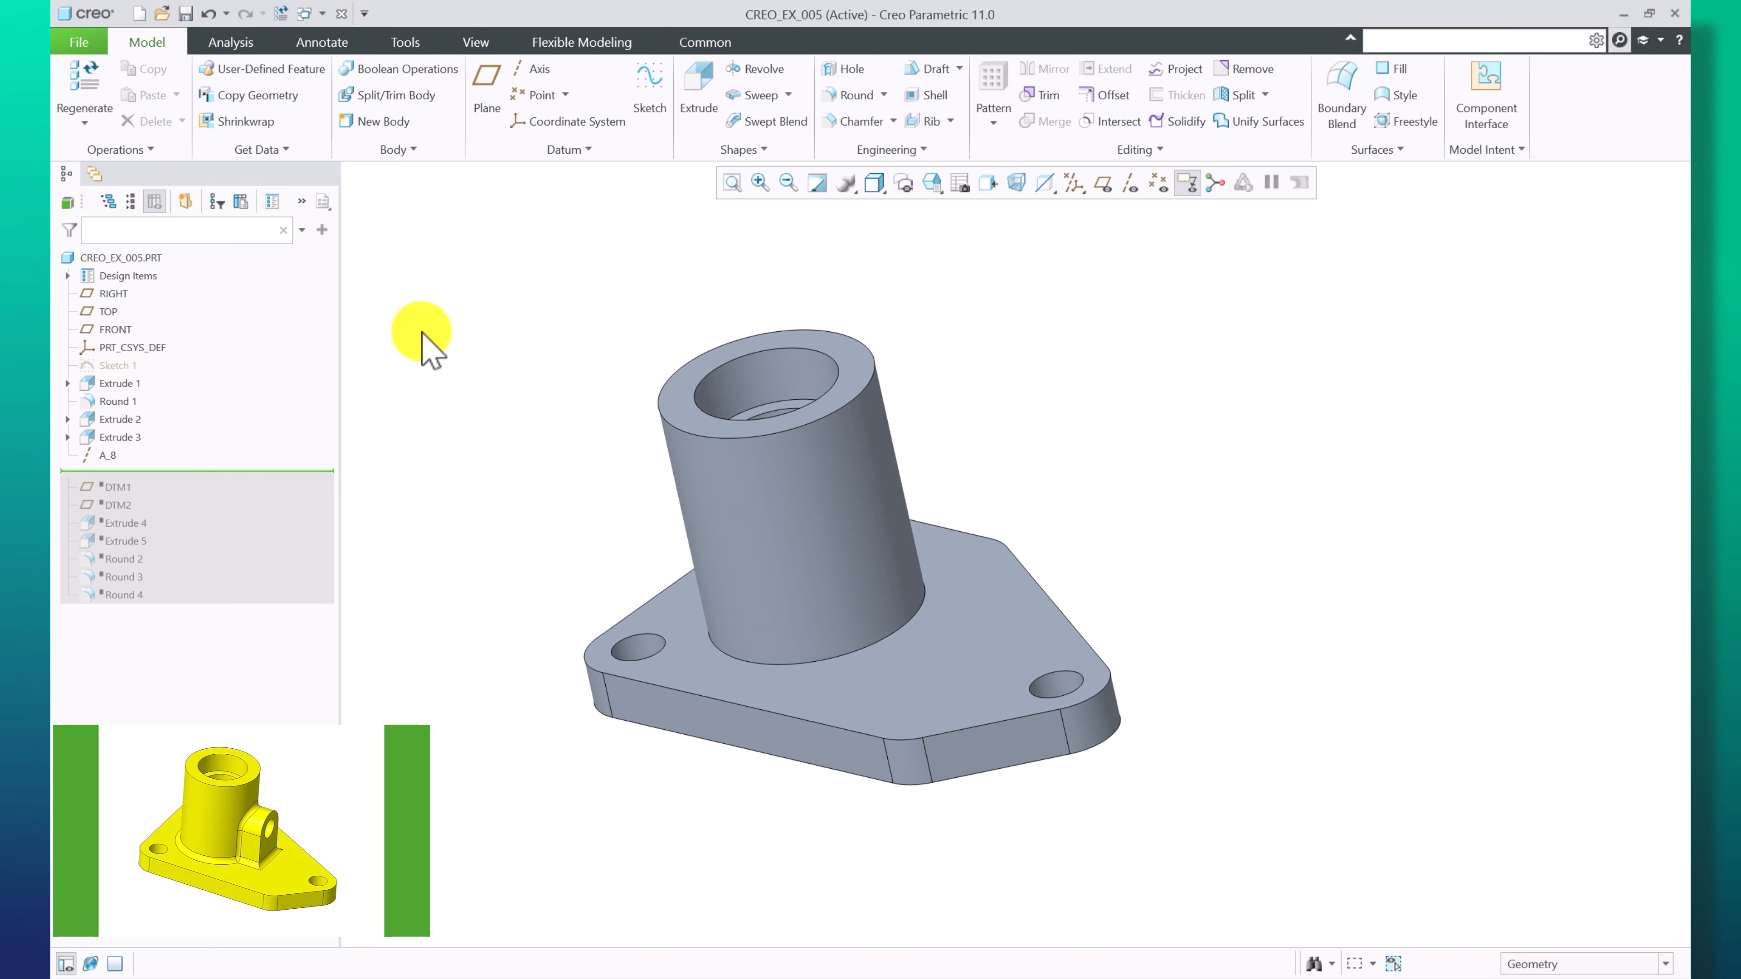
Move the insertion point down to just after datum plane DTM1
{"action": "right_click", "coordinate": [118, 483]}
{"action": "left_click", "coordinate": [147, 493]}
{"action": "left_click", "coordinate": [111, 456]}
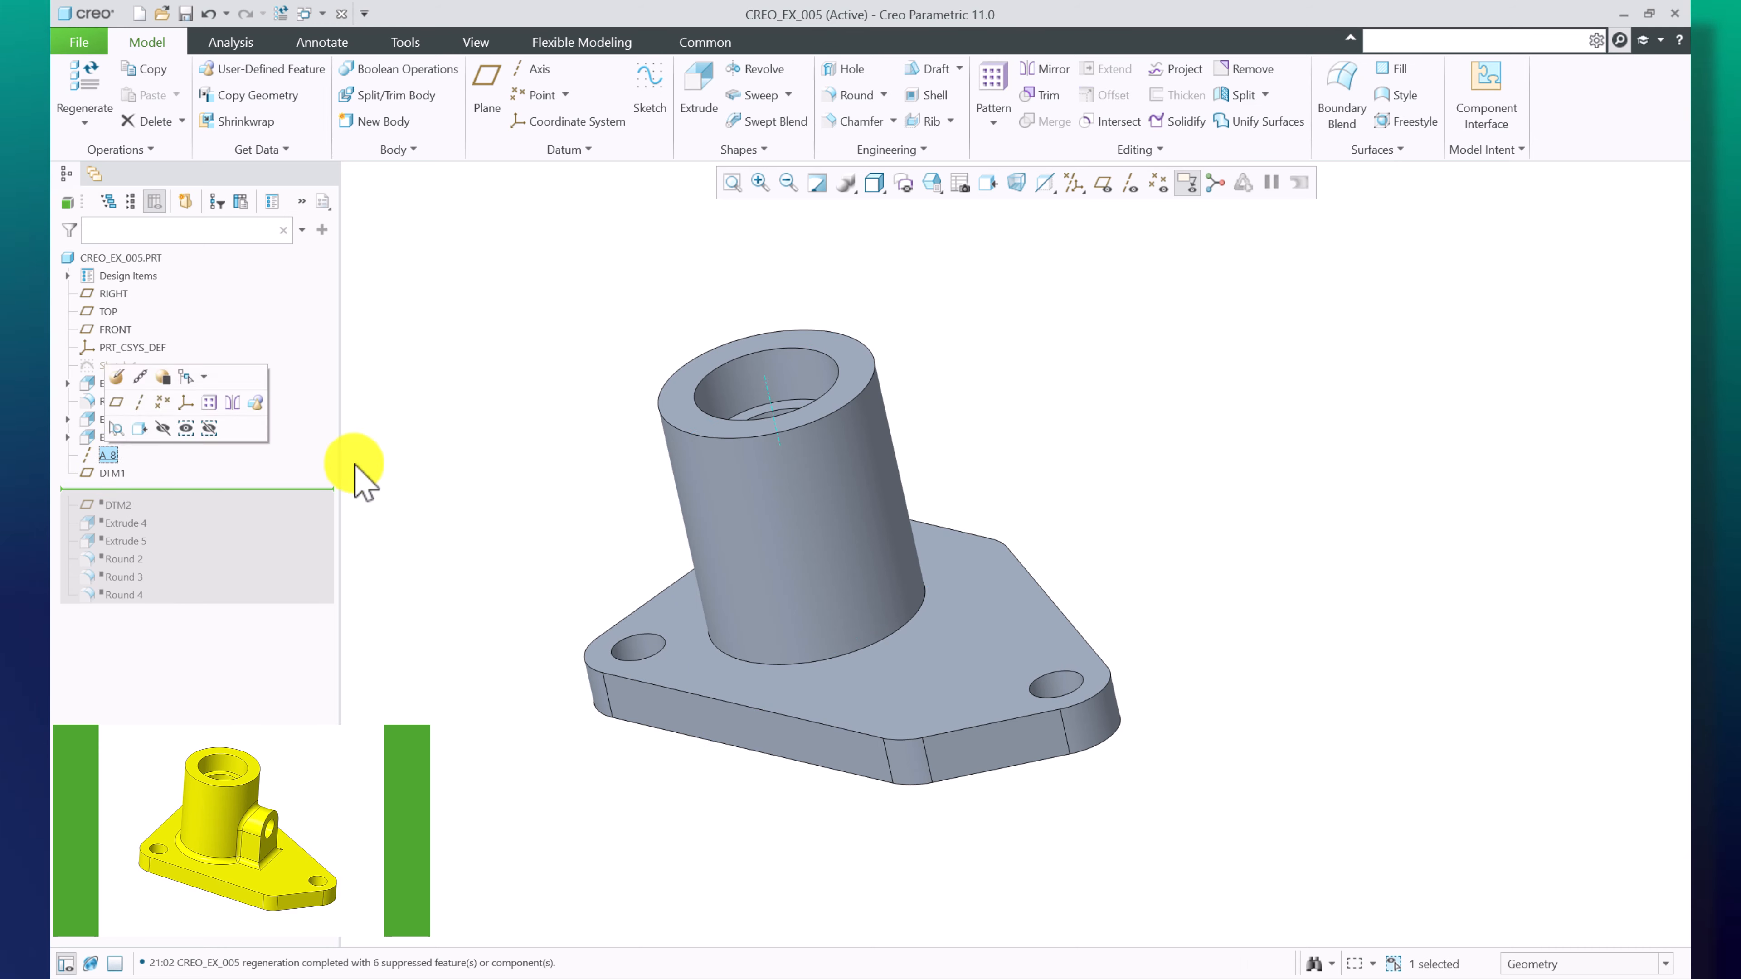
Redefine datum plane DTM1 to pass through axis A_8 with an offset constraint to RIGHT at 0.0 rotation
{"action": "left_click", "coordinate": [112, 474]}
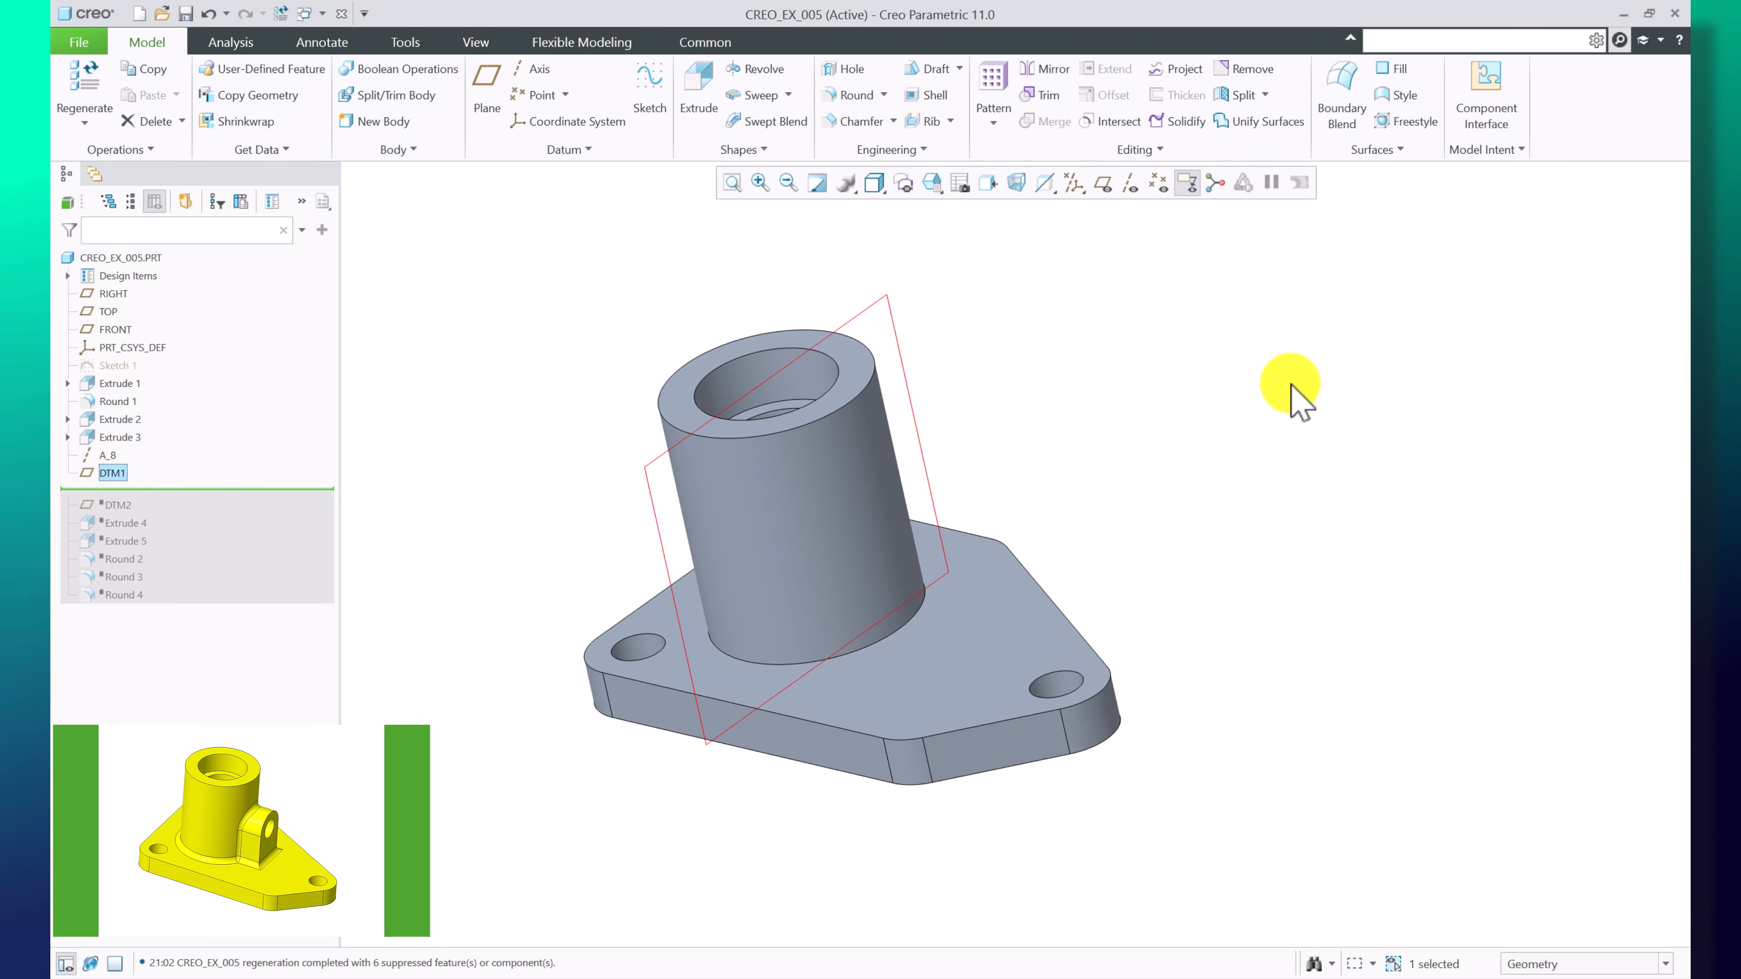
{"action": "mouse_move", "coordinate": [1321, 381]}
{"action": "middle_mouse_down"}
{"action": "mouse_move", "coordinate": [1364, 494]}
{"action": "mouse_move", "coordinate": [1333, 417]}
{"action": "mouse_move", "coordinate": [1374, 367]}
{"action": "mouse_move", "coordinate": [1314, 373]}
{"action": "middle_mouse_up"}
{"action": "right_click", "coordinate": [111, 474]}
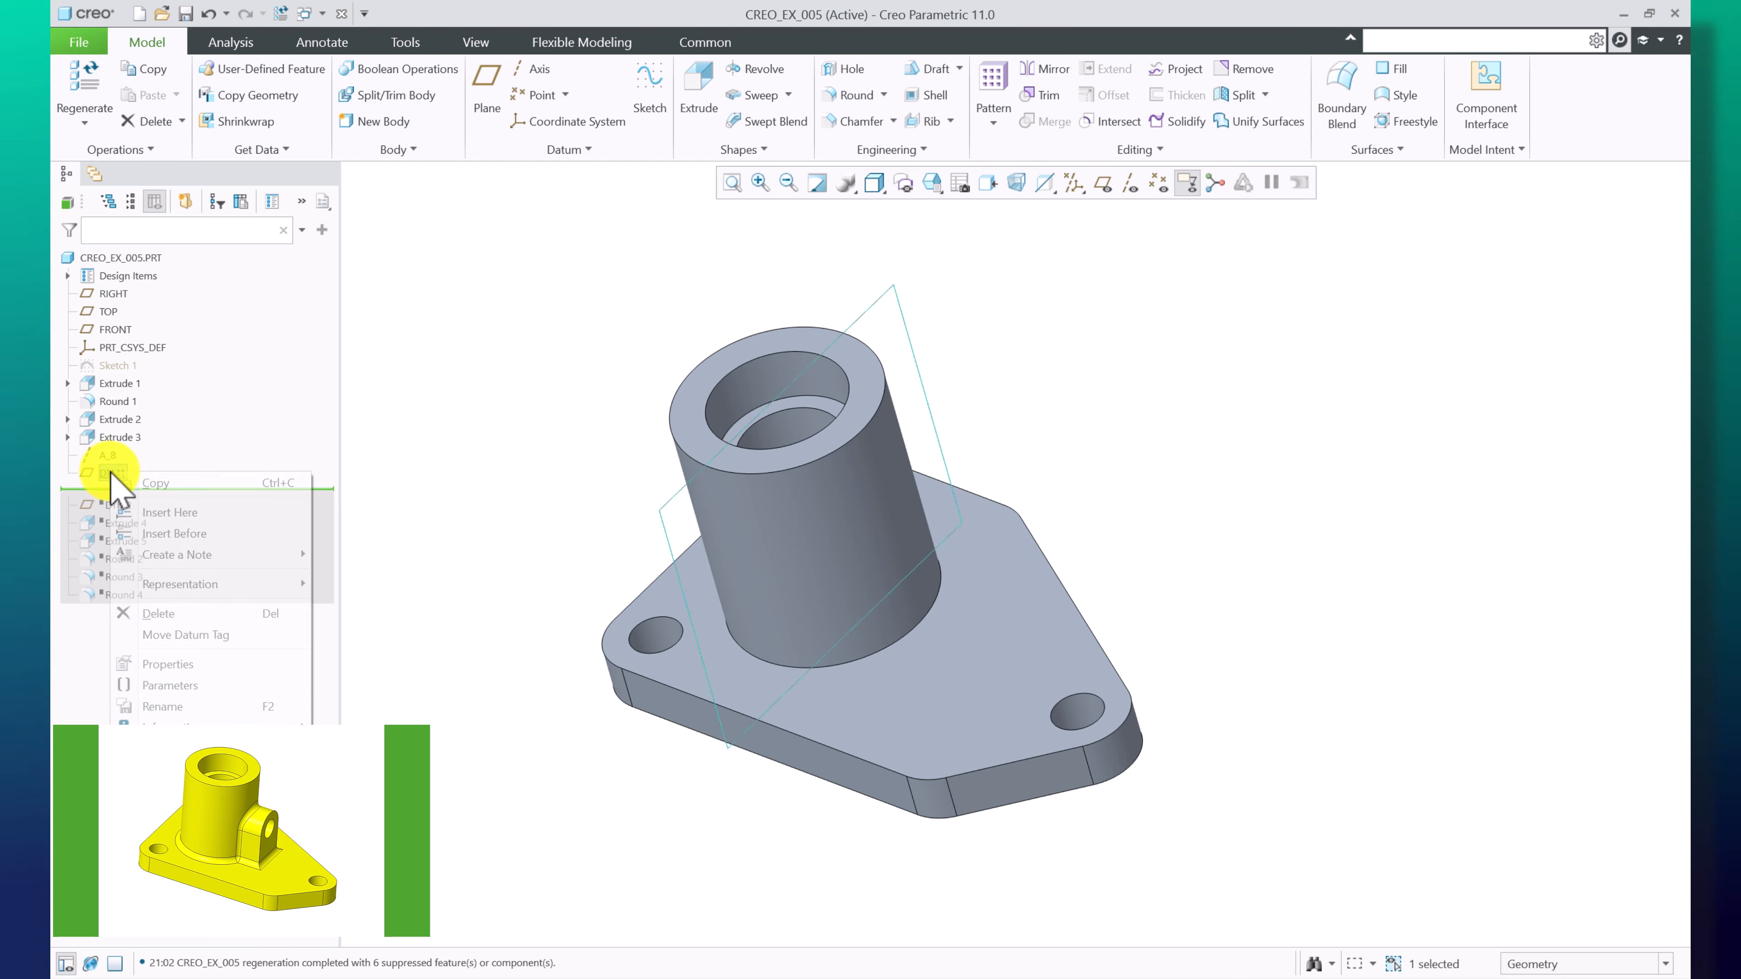
{"action": "left_click", "coordinate": [186, 389]}
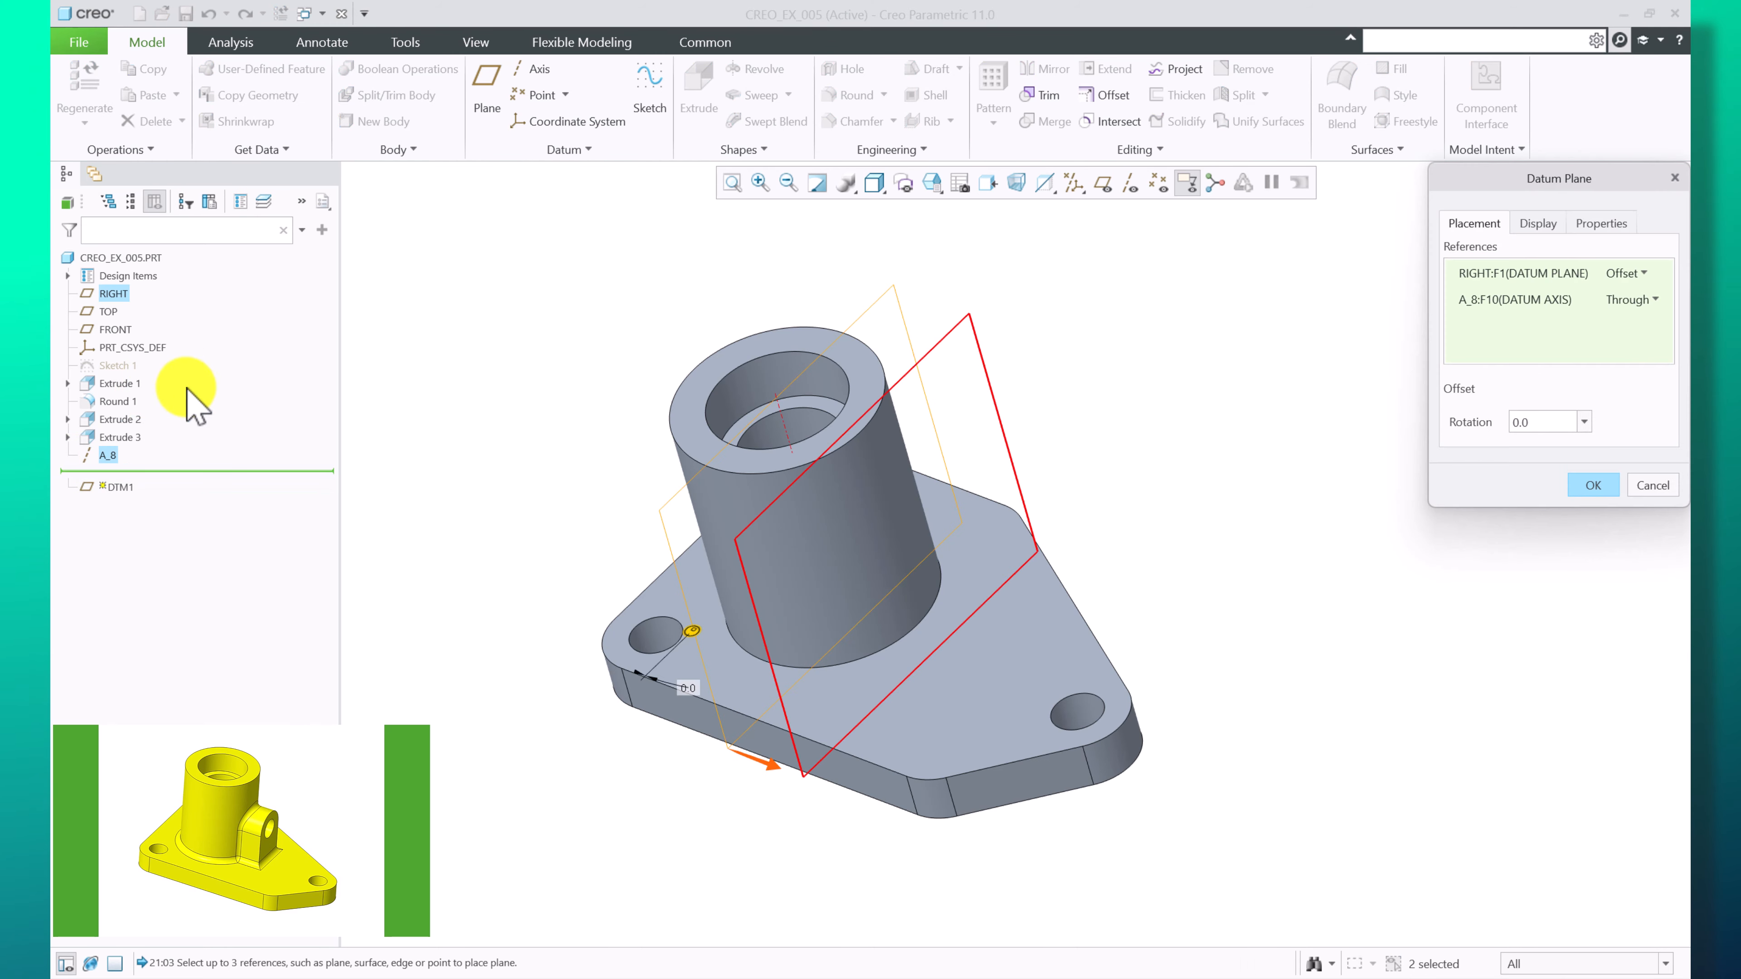
{"action": "left_click", "coordinate": [1635, 274]}
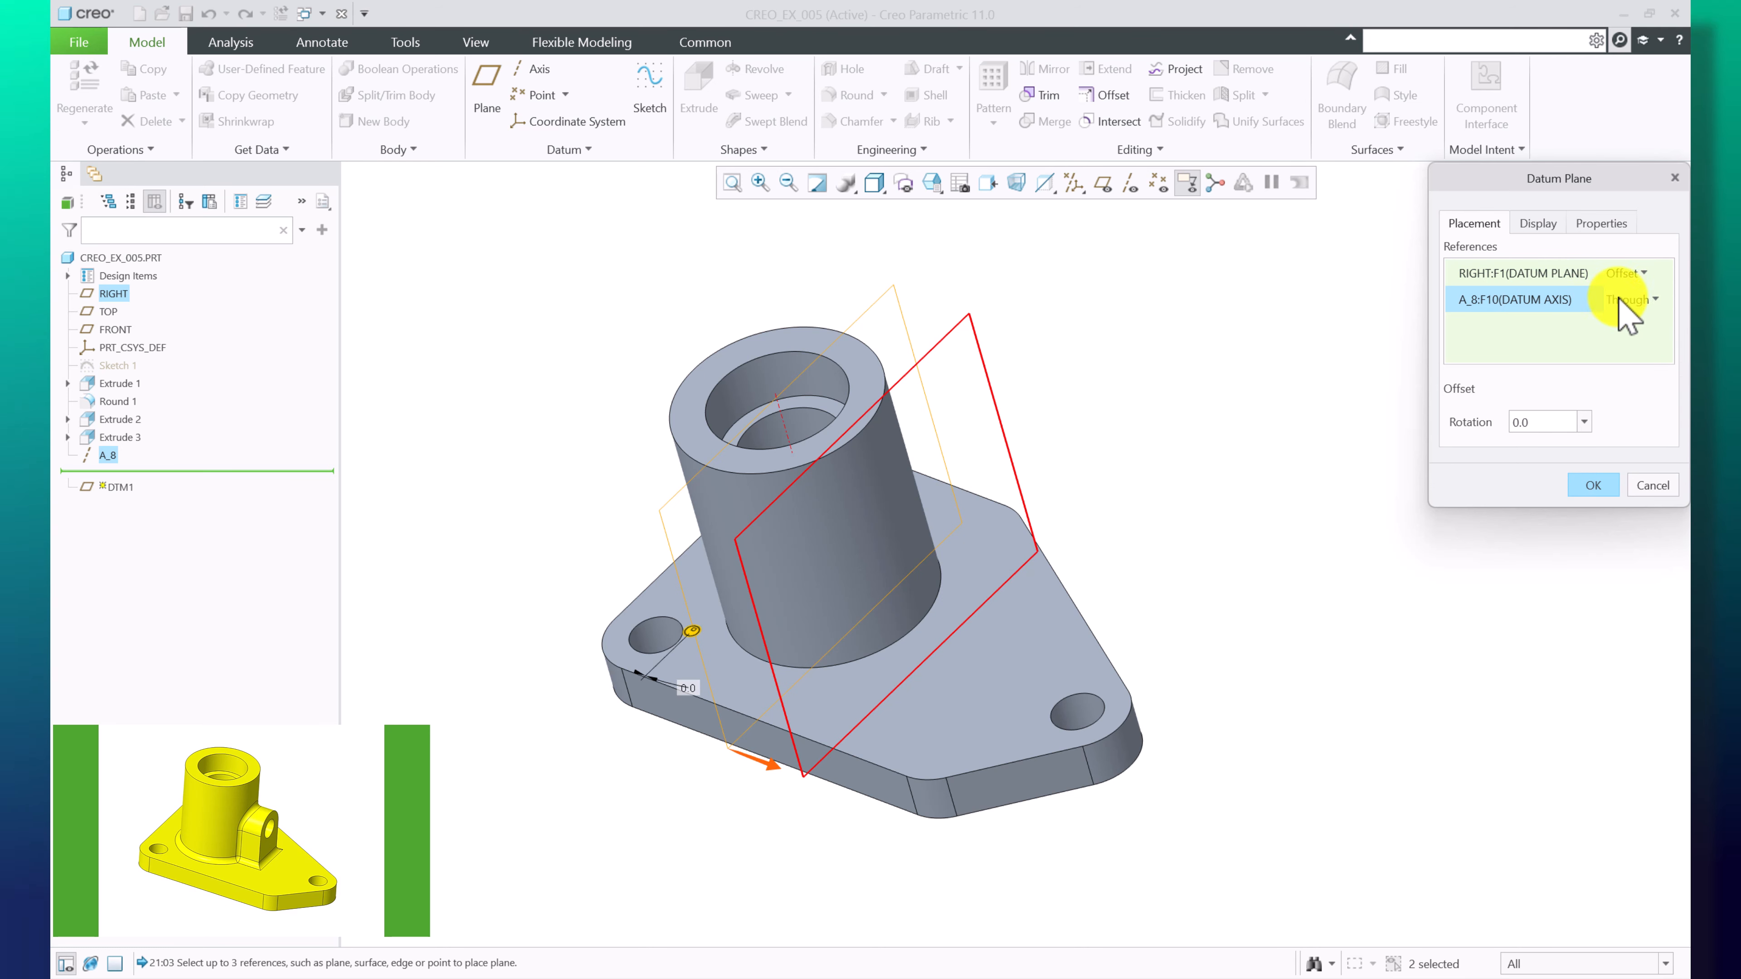
{"action": "left_click", "coordinate": [1594, 486]}
Move the insertion point down to just after datum plane DTM2
{"action": "right_click", "coordinate": [111, 504]}
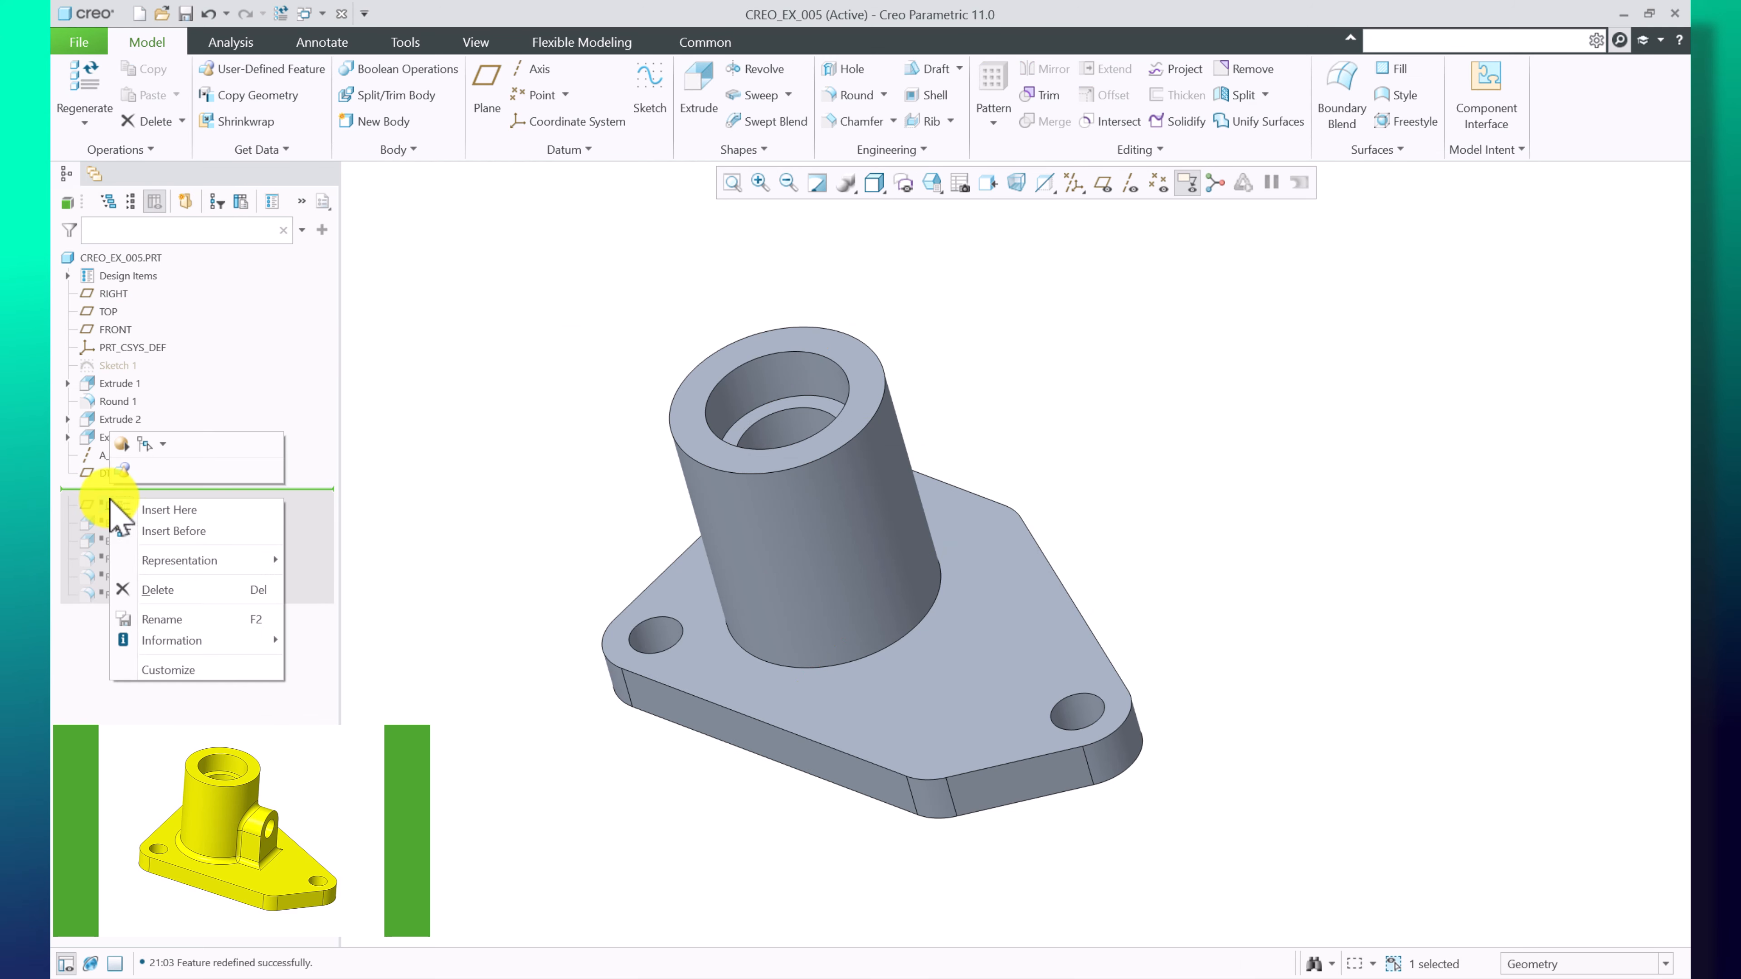
{"action": "left_click", "coordinate": [147, 512]}
{"action": "left_click", "coordinate": [113, 491]}
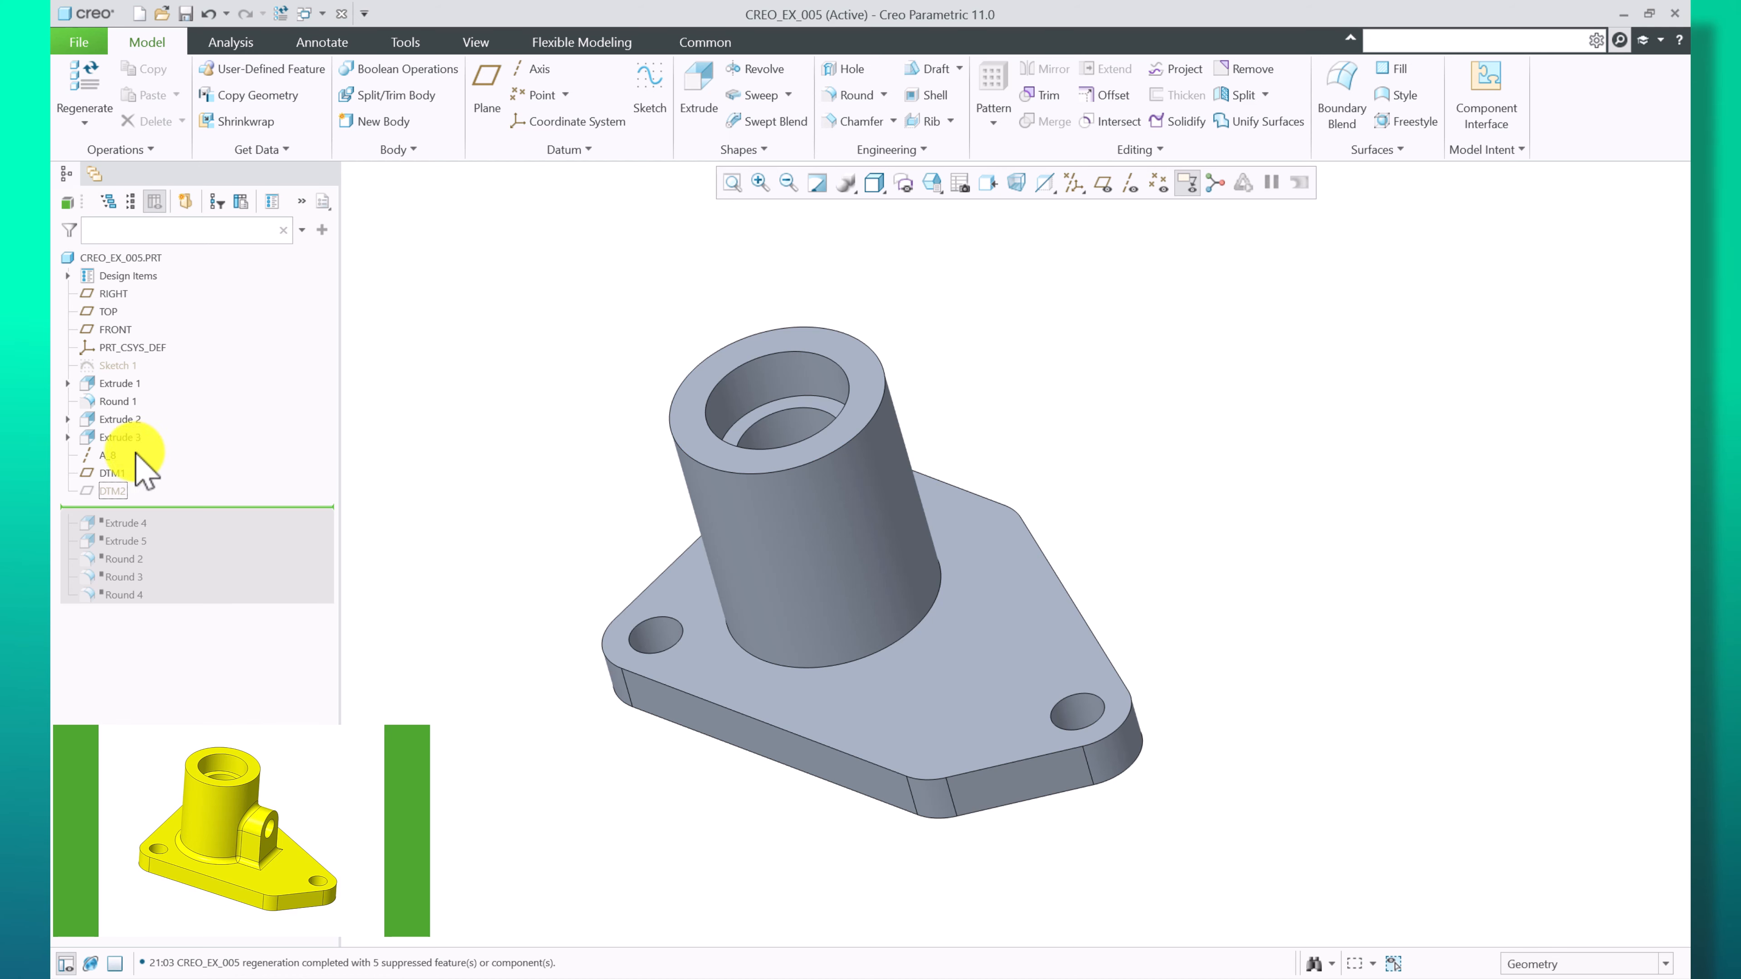
{"action": "left_click", "coordinate": [105, 488]}
Show the datum planes and examine axis A_8, DTM1 and DTM2 on the model
{"action": "left_click", "coordinate": [143, 456]}
{"action": "left_click", "coordinate": [536, 352]}
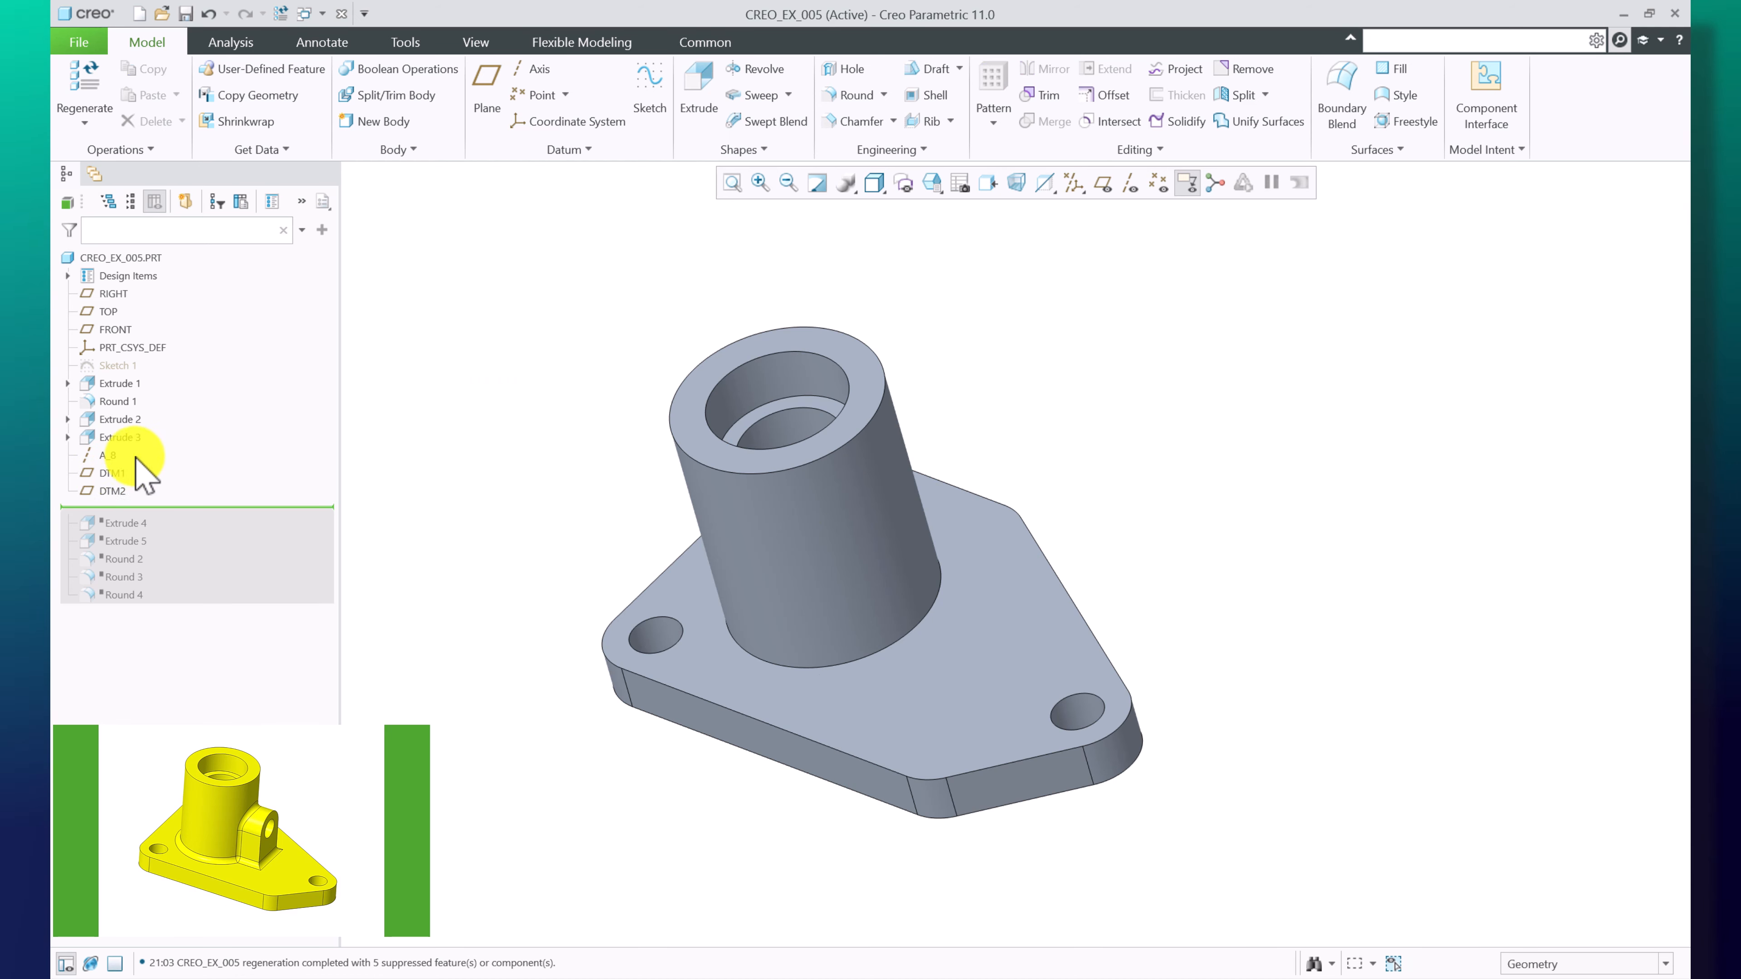
{"action": "left_click", "coordinate": [111, 472]}
{"action": "left_click", "coordinate": [146, 436]}
{"action": "middle_click_drag", "start_coordinate": [1124, 384], "coordinate": [1150, 268]}
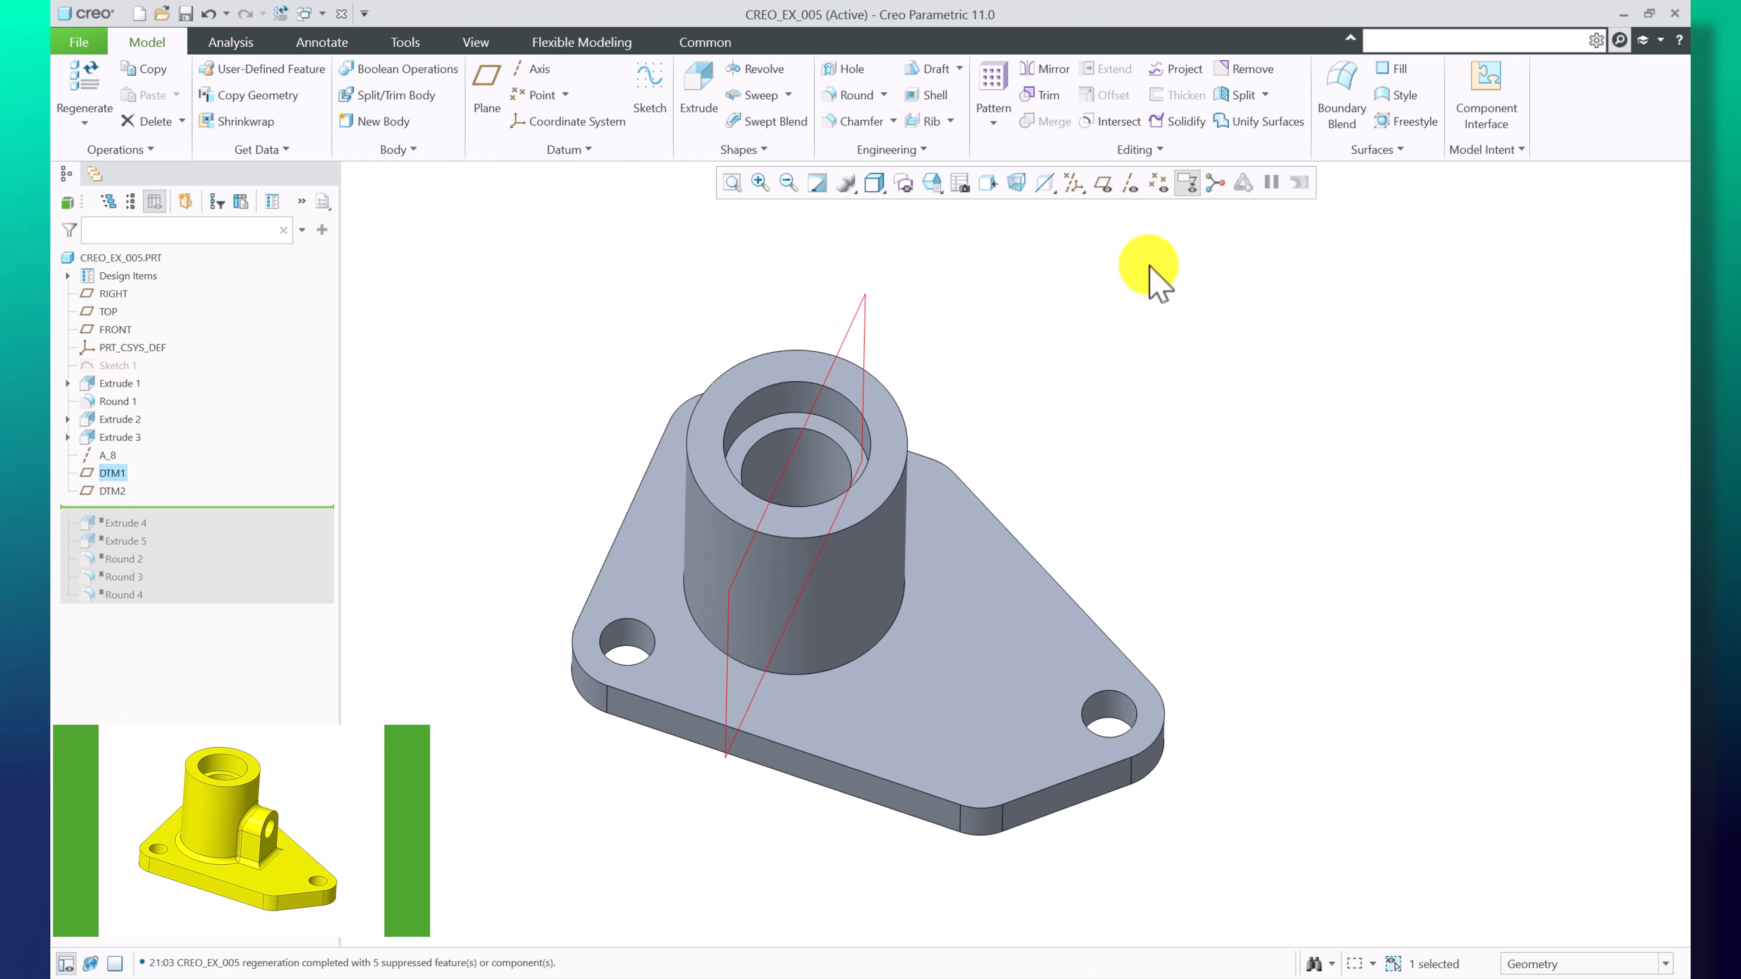
{"action": "left_click", "coordinate": [1105, 183]}
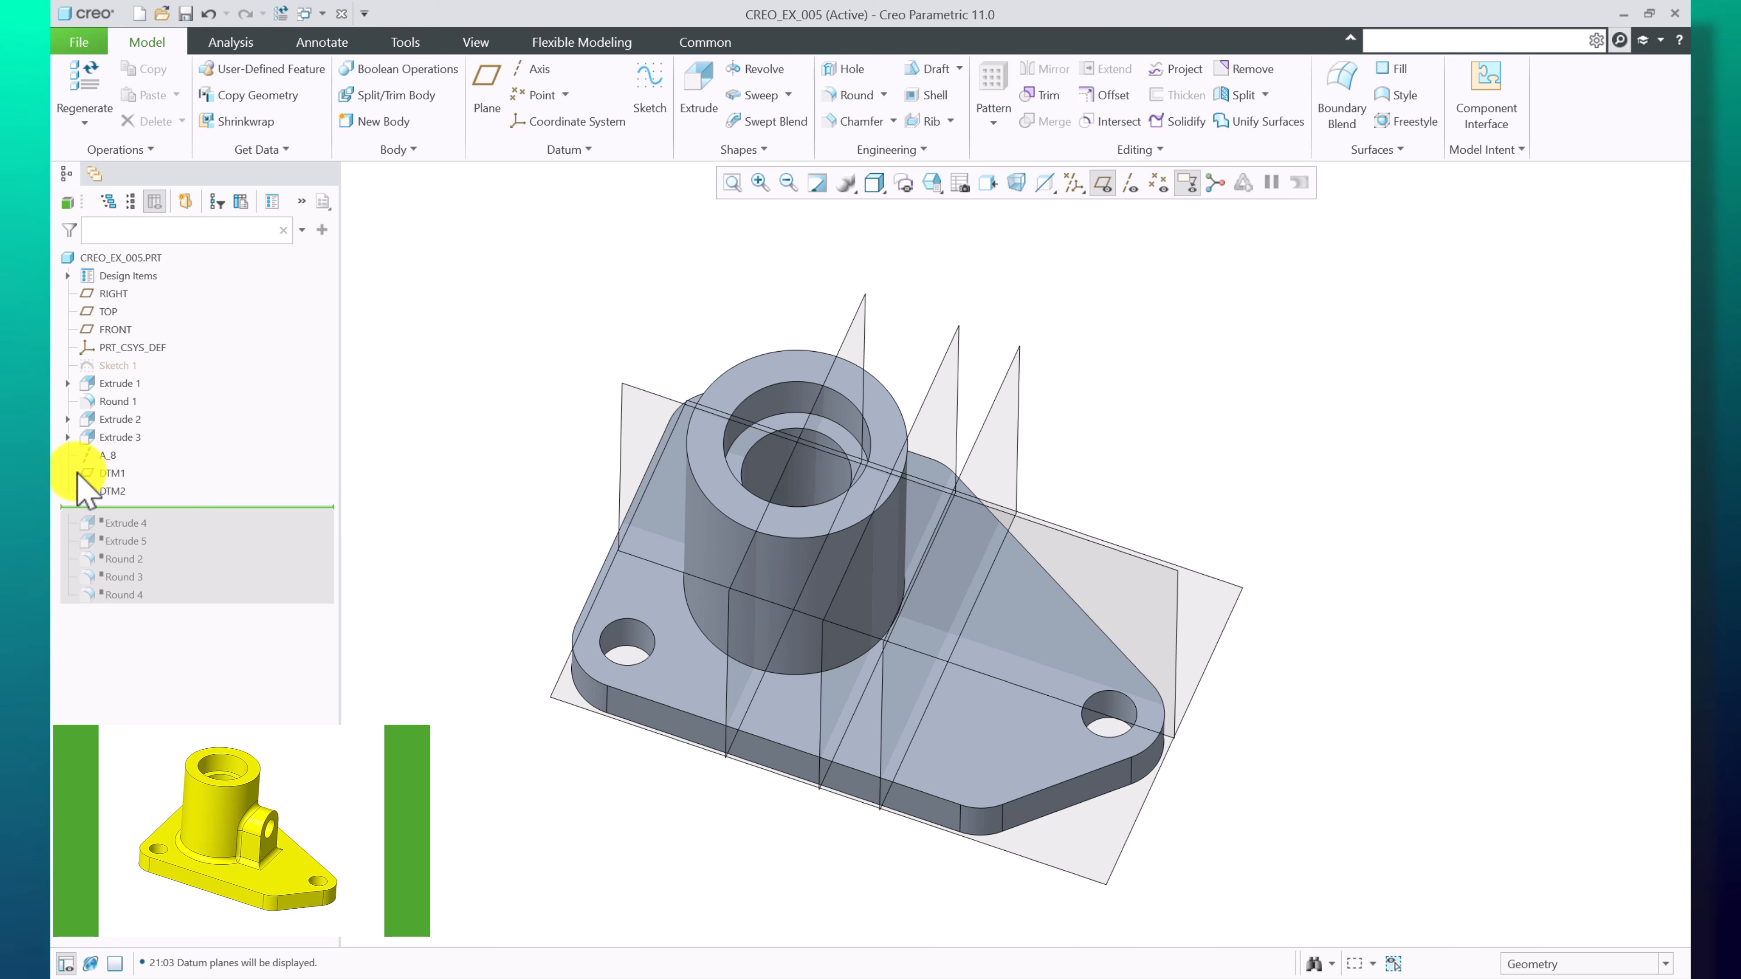
{"action": "left_click", "coordinate": [105, 473]}
{"action": "middle_click_drag", "start_coordinate": [991, 389], "coordinate": [1003, 436]}
{"action": "left_click", "coordinate": [113, 491]}
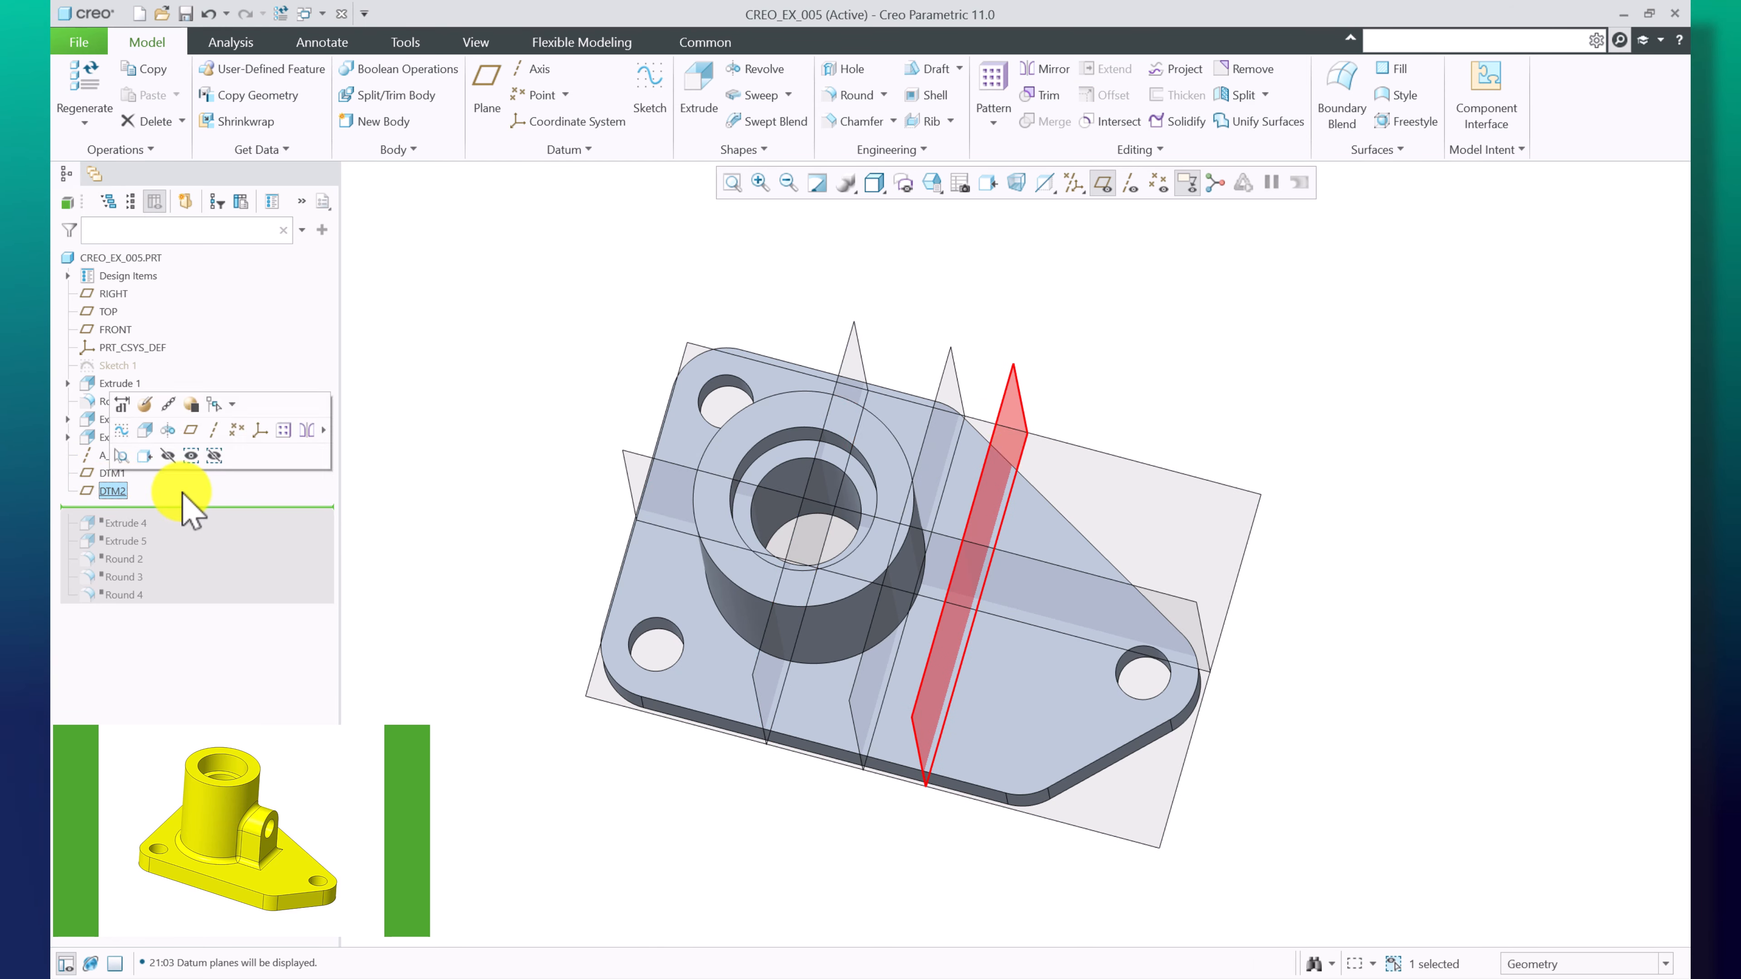
{"action": "middle_click_drag", "start_coordinate": [1341, 494], "coordinate": [1325, 394]}
{"action": "left_click", "coordinate": [1326, 389]}
{"action": "scroll", "coordinate": [1135, 406], "scroll_direction": "up", "scroll_amount": 2}
{"action": "scroll", "coordinate": [1136, 404], "scroll_direction": "down", "scroll_amount": 3}
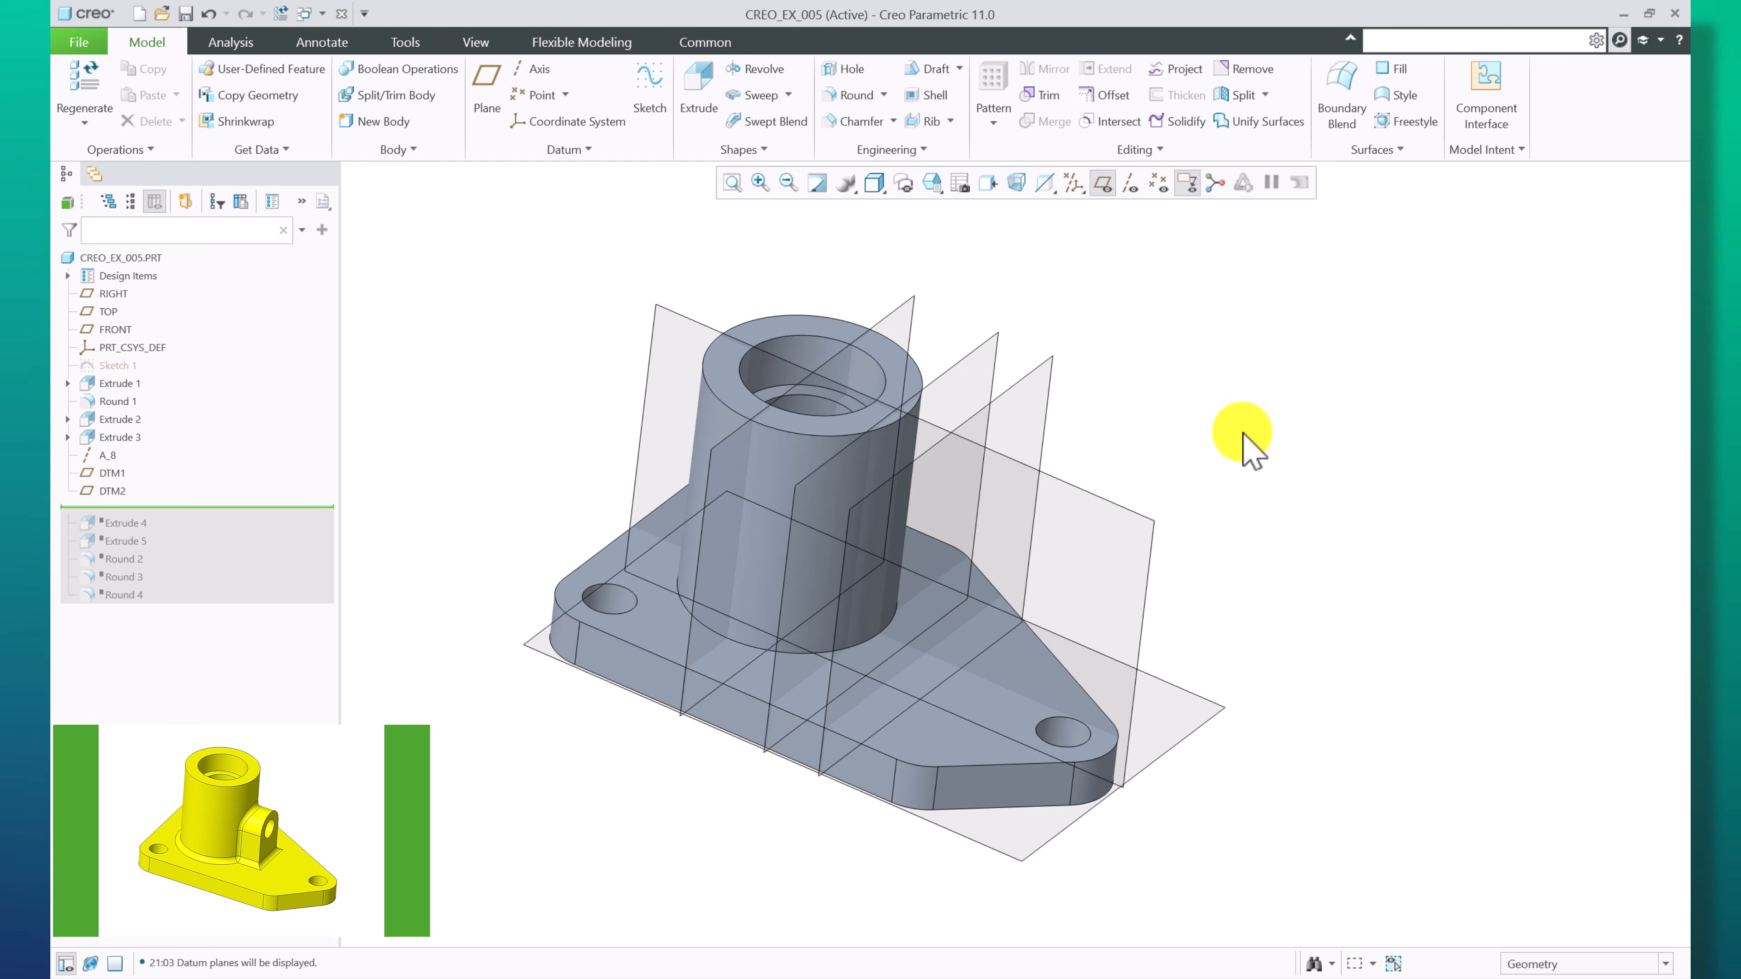
Move the insertion point down to just after Extrude 4
{"action": "right_click", "coordinate": [125, 521]}
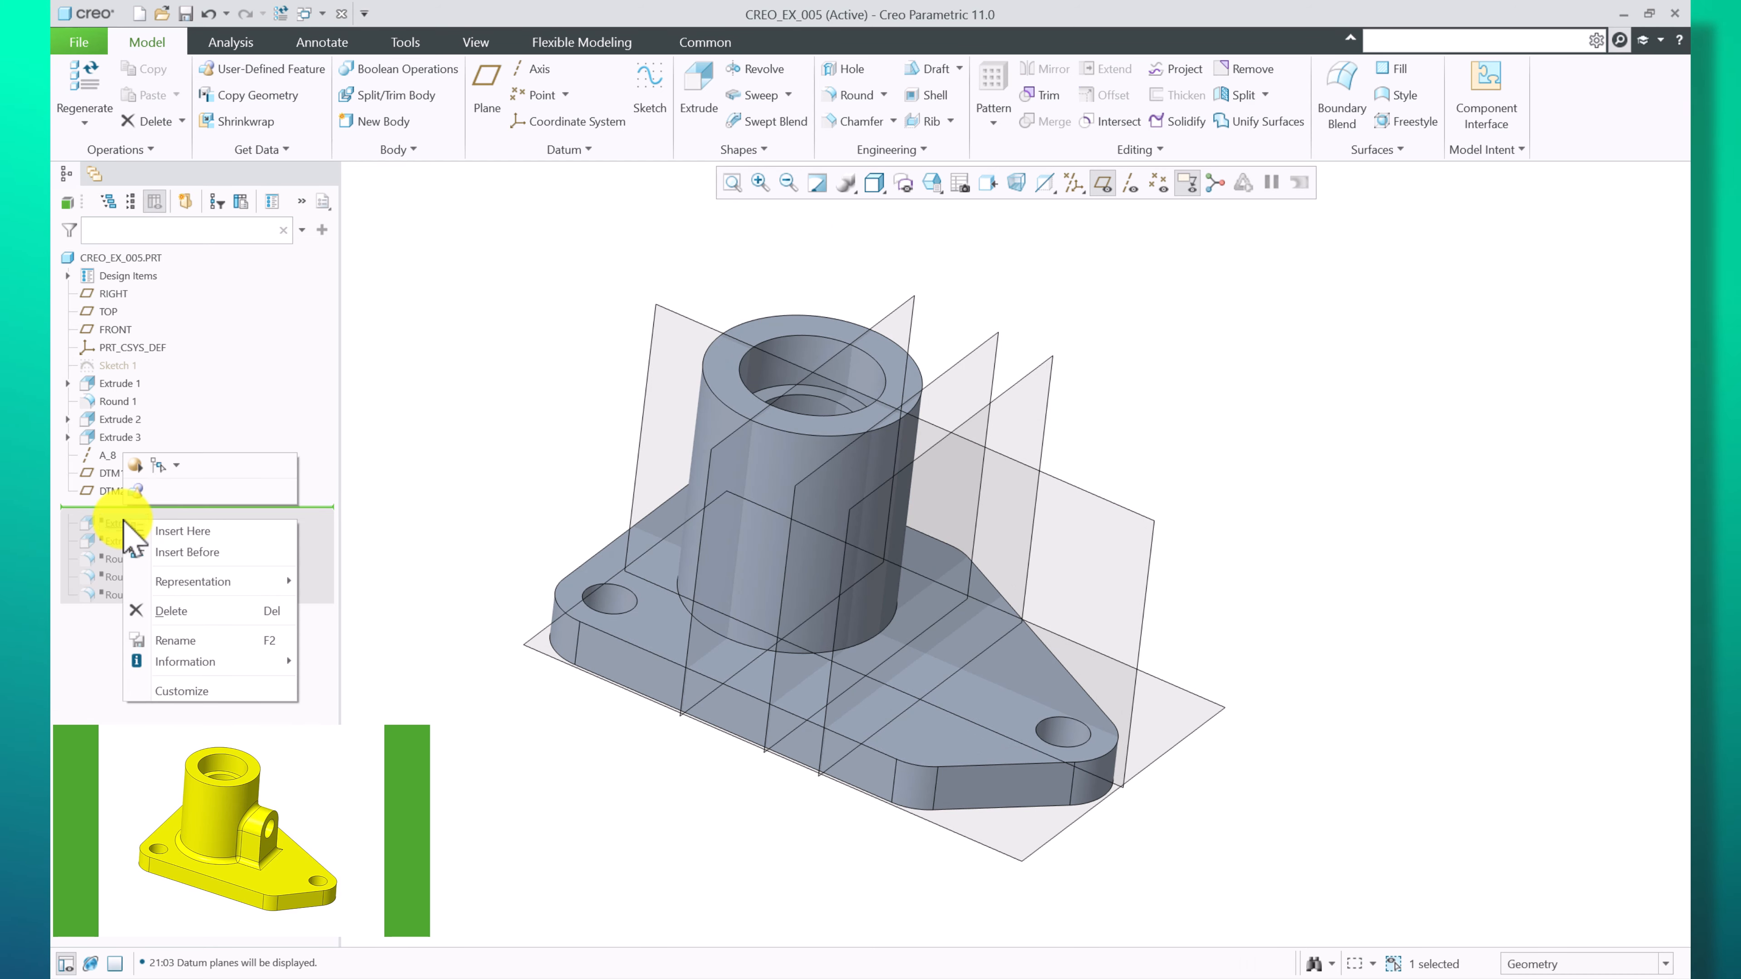
{"action": "left_click", "coordinate": [171, 528]}
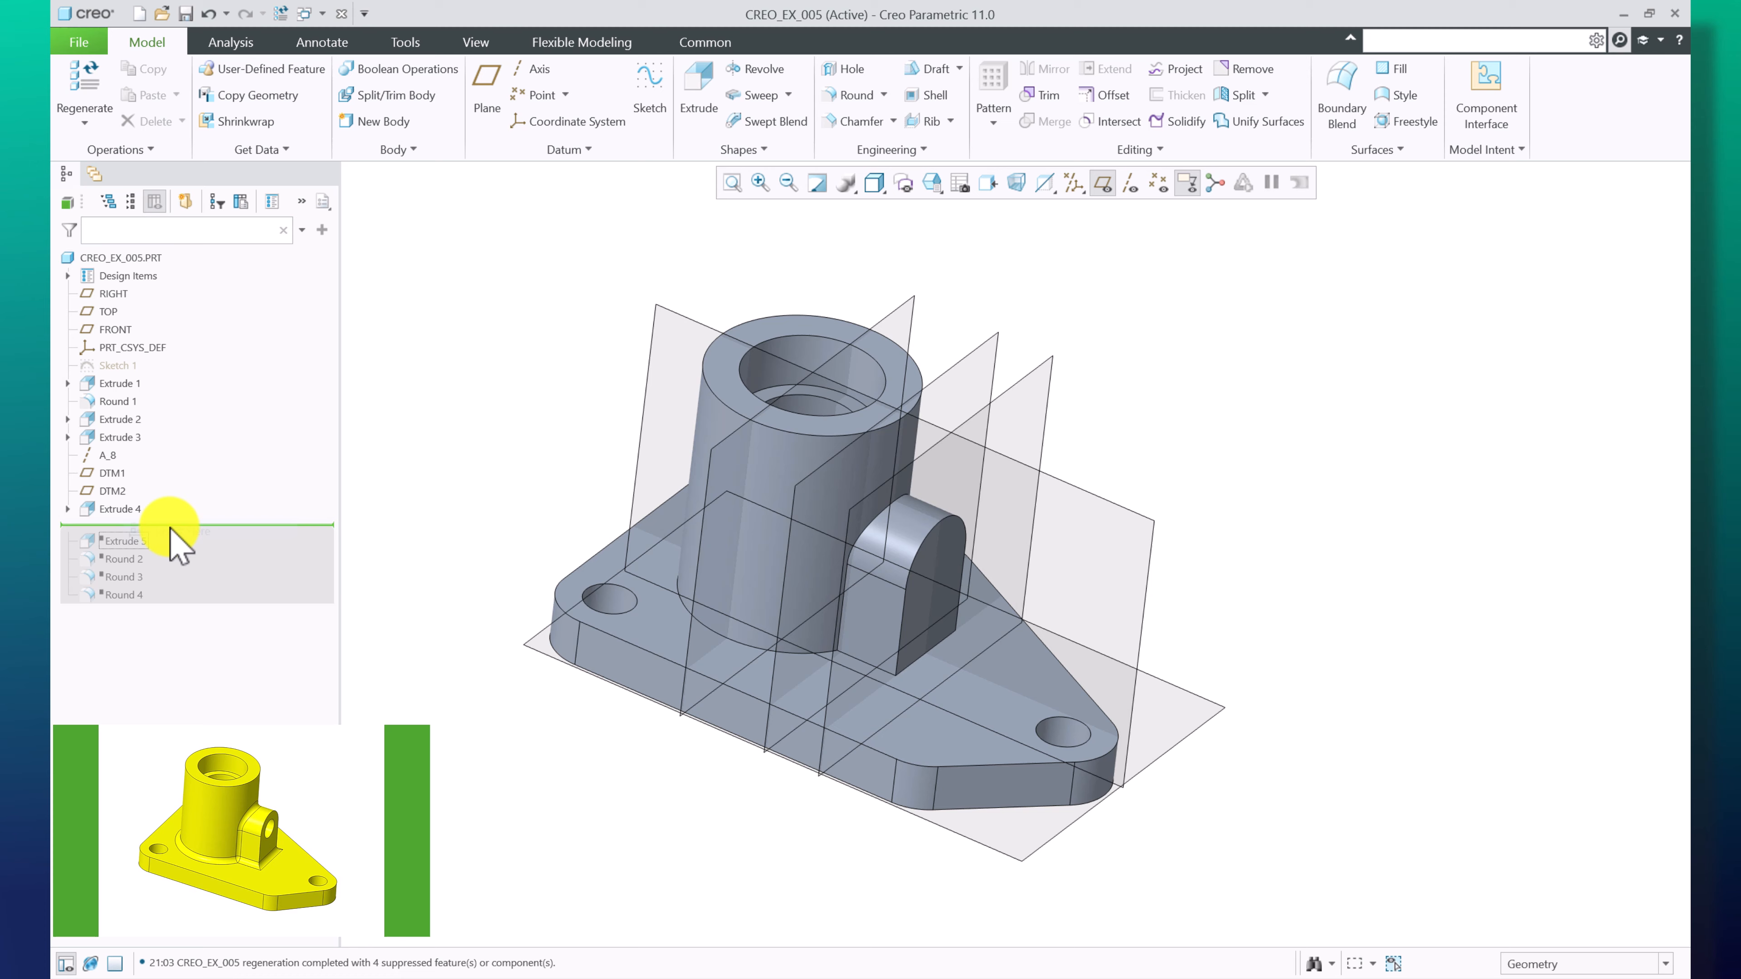
{"action": "left_click", "coordinate": [123, 509]}
Orbit and zoom around the model to examine the Extrude 4 lug against DTM2
{"action": "middle_click_drag", "start_coordinate": [1271, 463], "coordinate": [1208, 575]}
{"action": "scroll", "coordinate": [975, 608], "scroll_direction": "down", "scroll_amount": 2}
{"action": "mouse_move", "coordinate": [1012, 429]}
{"action": "middle_mouse_down"}
{"action": "mouse_move", "coordinate": [1017, 447]}
{"action": "mouse_move", "coordinate": [1003, 436]}
{"action": "mouse_move", "coordinate": [1020, 422]}
{"action": "middle_mouse_up"}
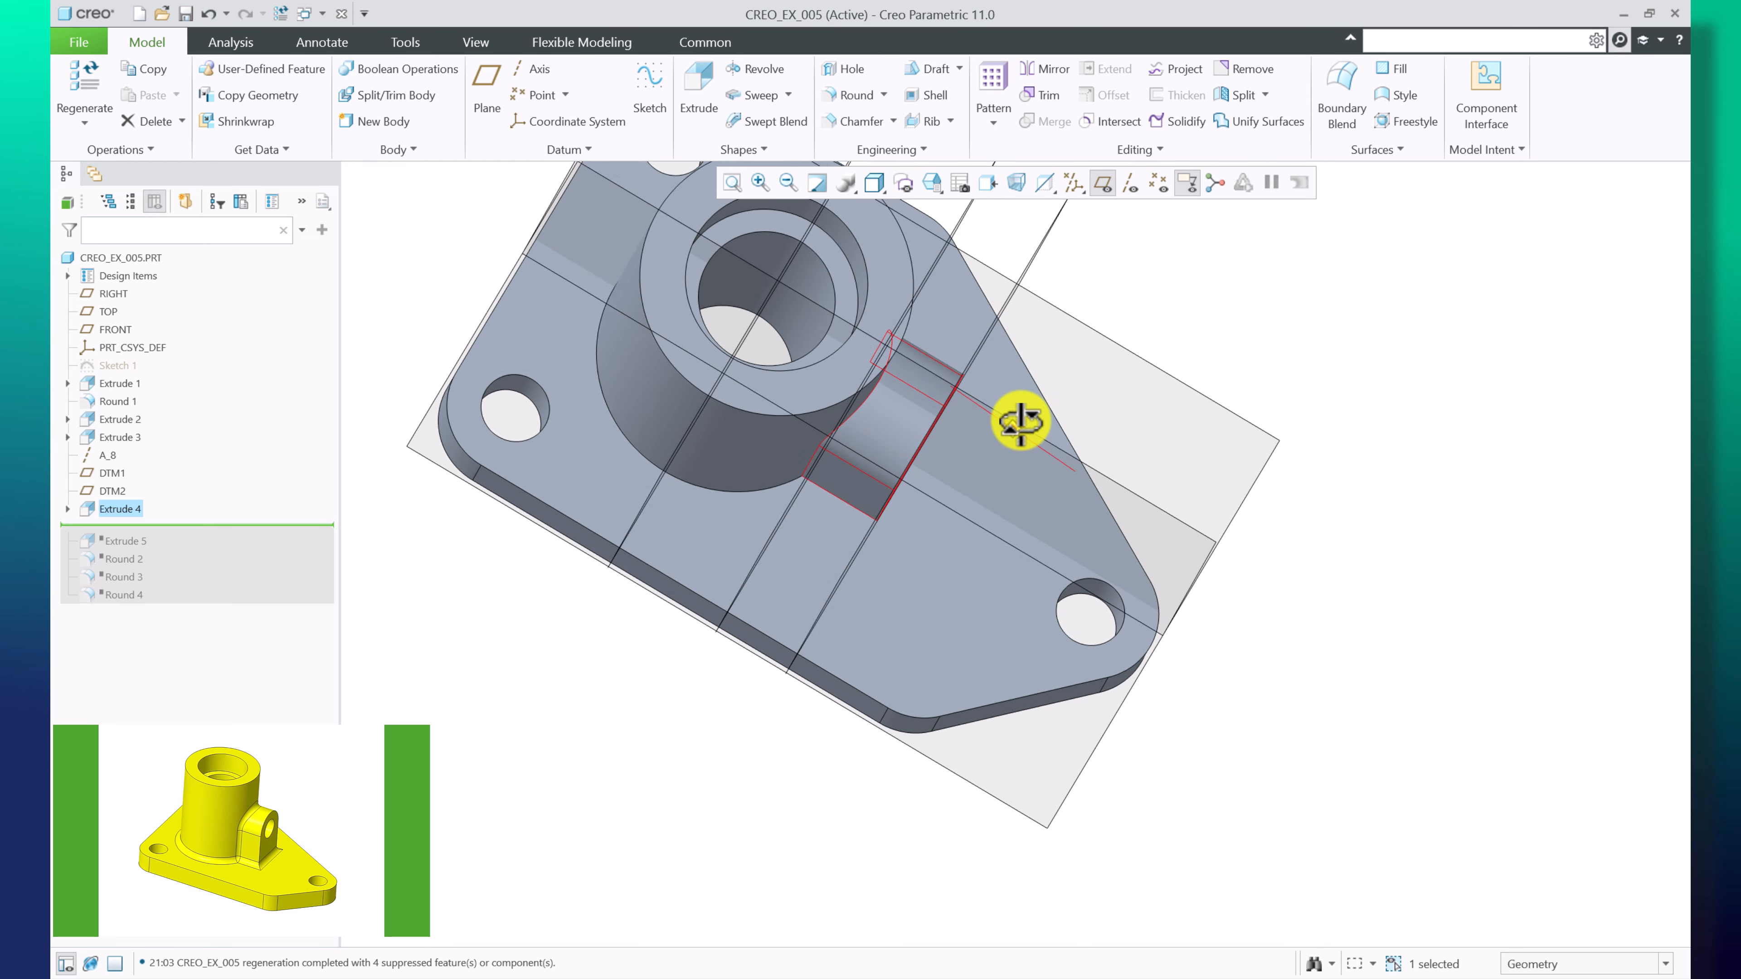
{"action": "middle_click_drag", "start_coordinate": [1337, 473], "coordinate": [1209, 513]}
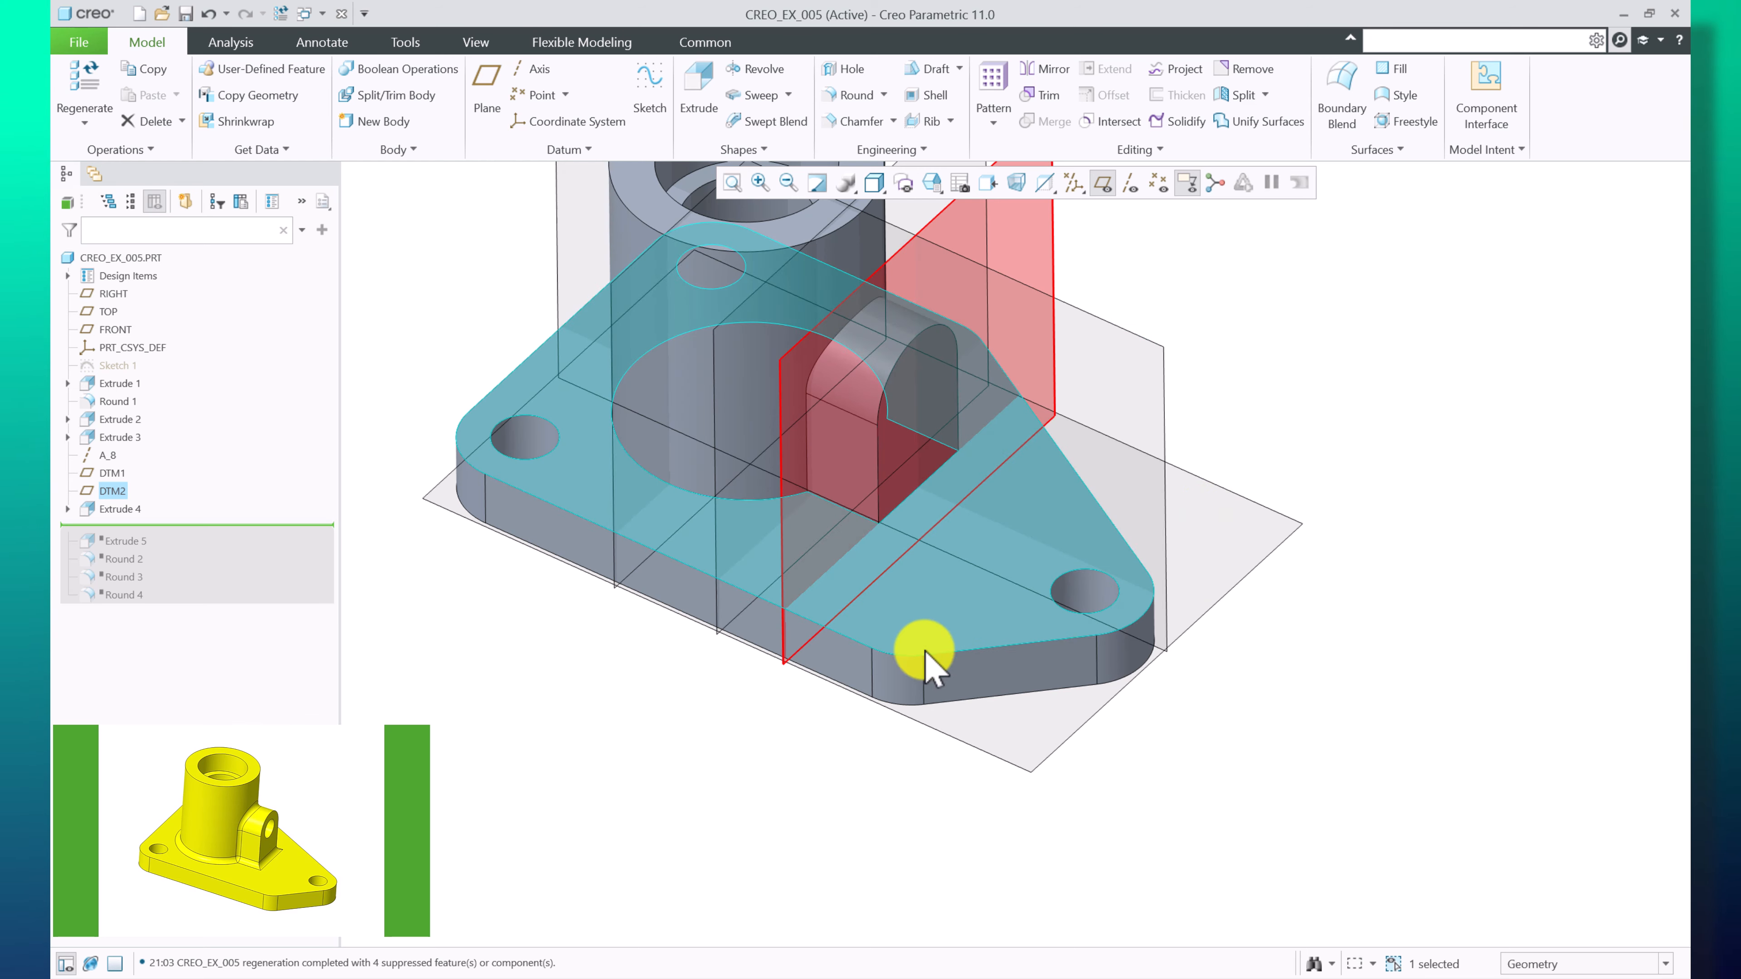
{"action": "scroll", "coordinate": [810, 634], "scroll_direction": "up", "scroll_amount": 1}
{"action": "scroll", "coordinate": [962, 351], "scroll_direction": "down", "scroll_amount": 1}
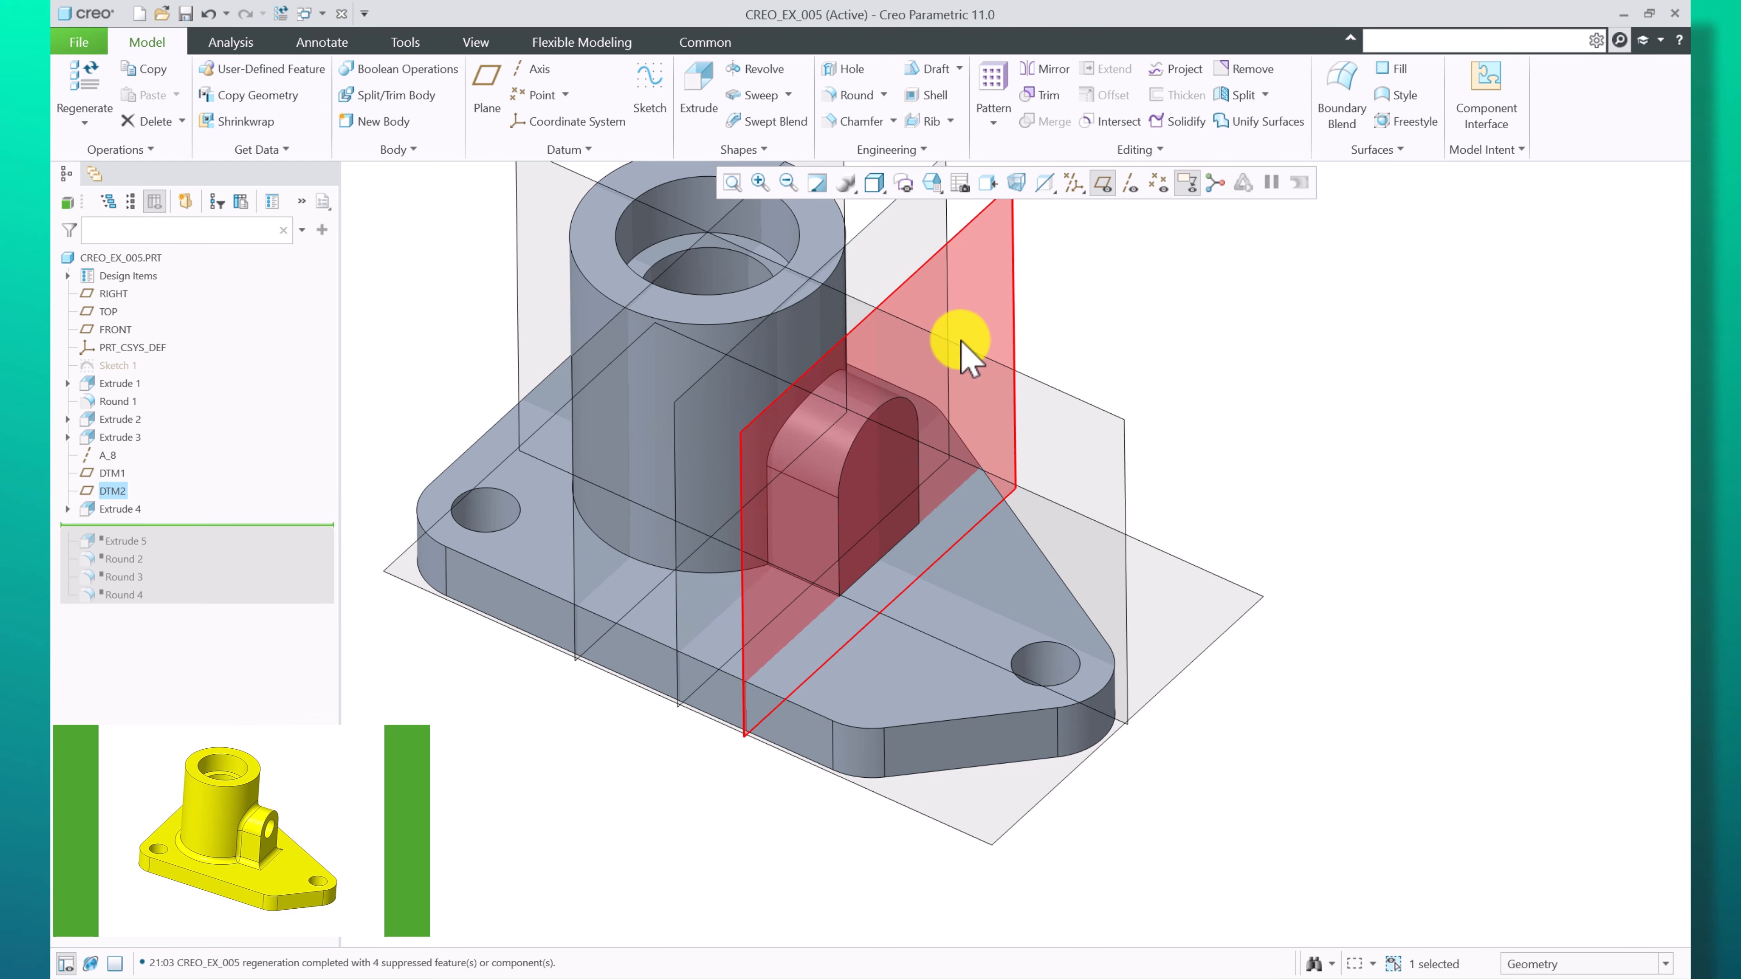
{"action": "left_click", "coordinate": [538, 751]}
Edit the sketch of Extrude 4, reposition its 30.00 and 42.00 dimensions, and accept the sketch
{"action": "left_click", "coordinate": [70, 510]}
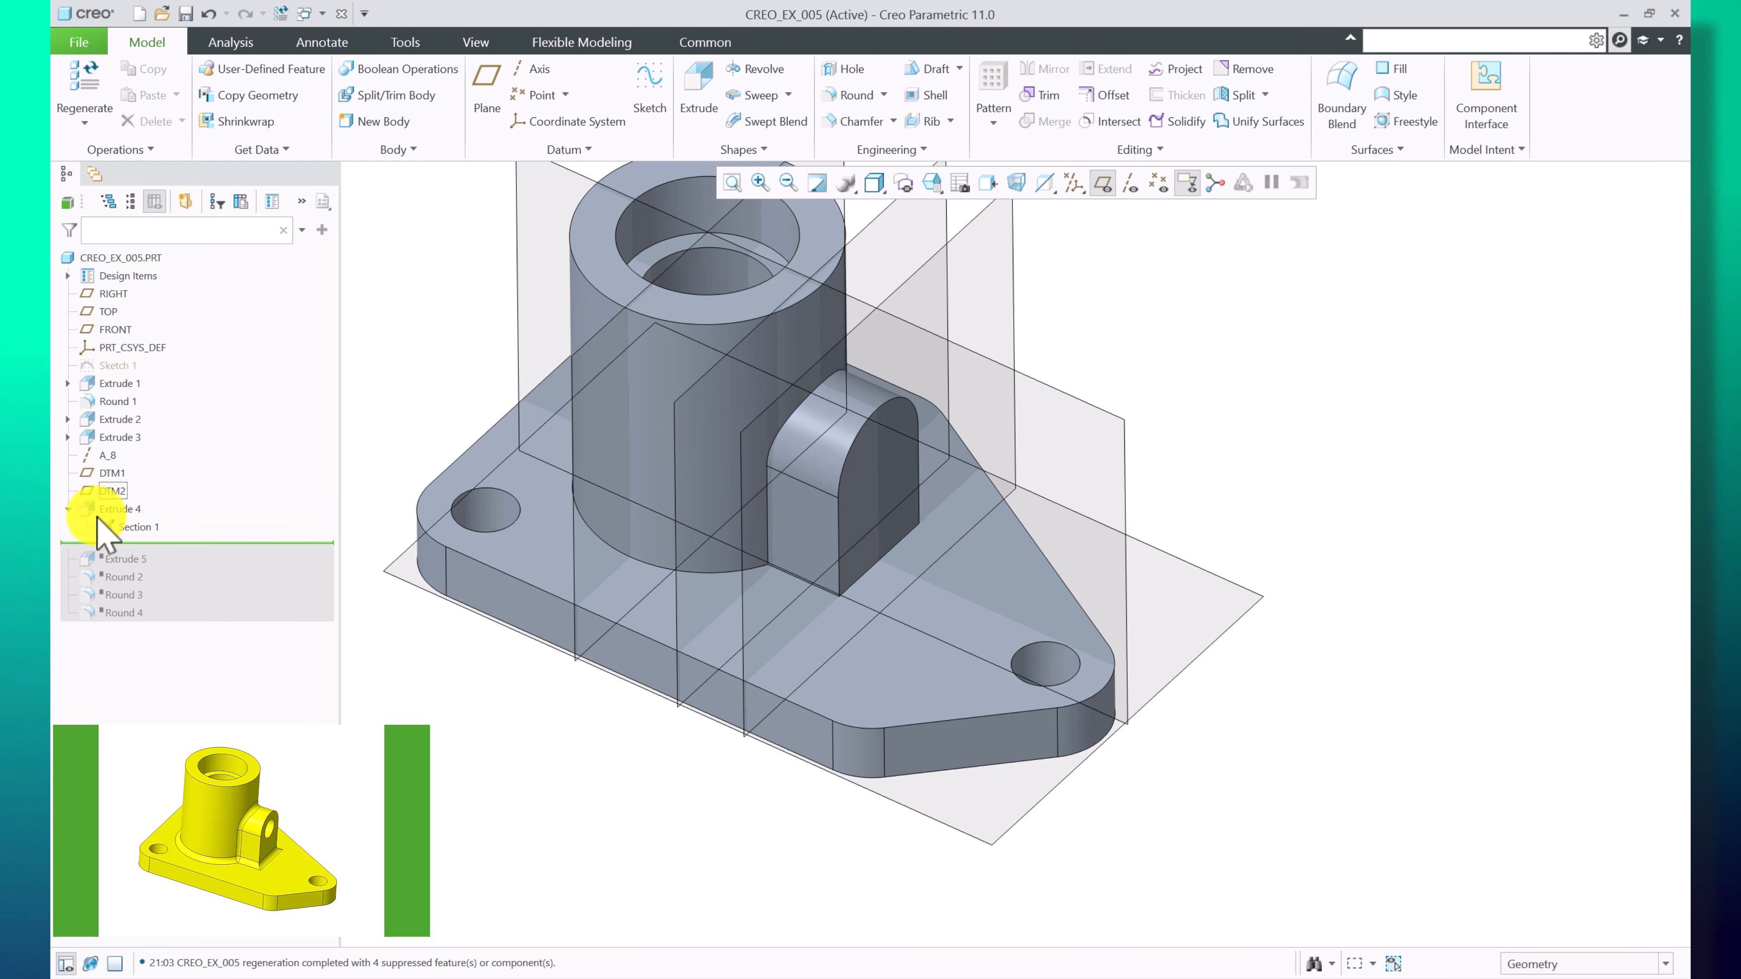
{"action": "left_click", "coordinate": [131, 527]}
{"action": "left_click", "coordinate": [172, 467]}
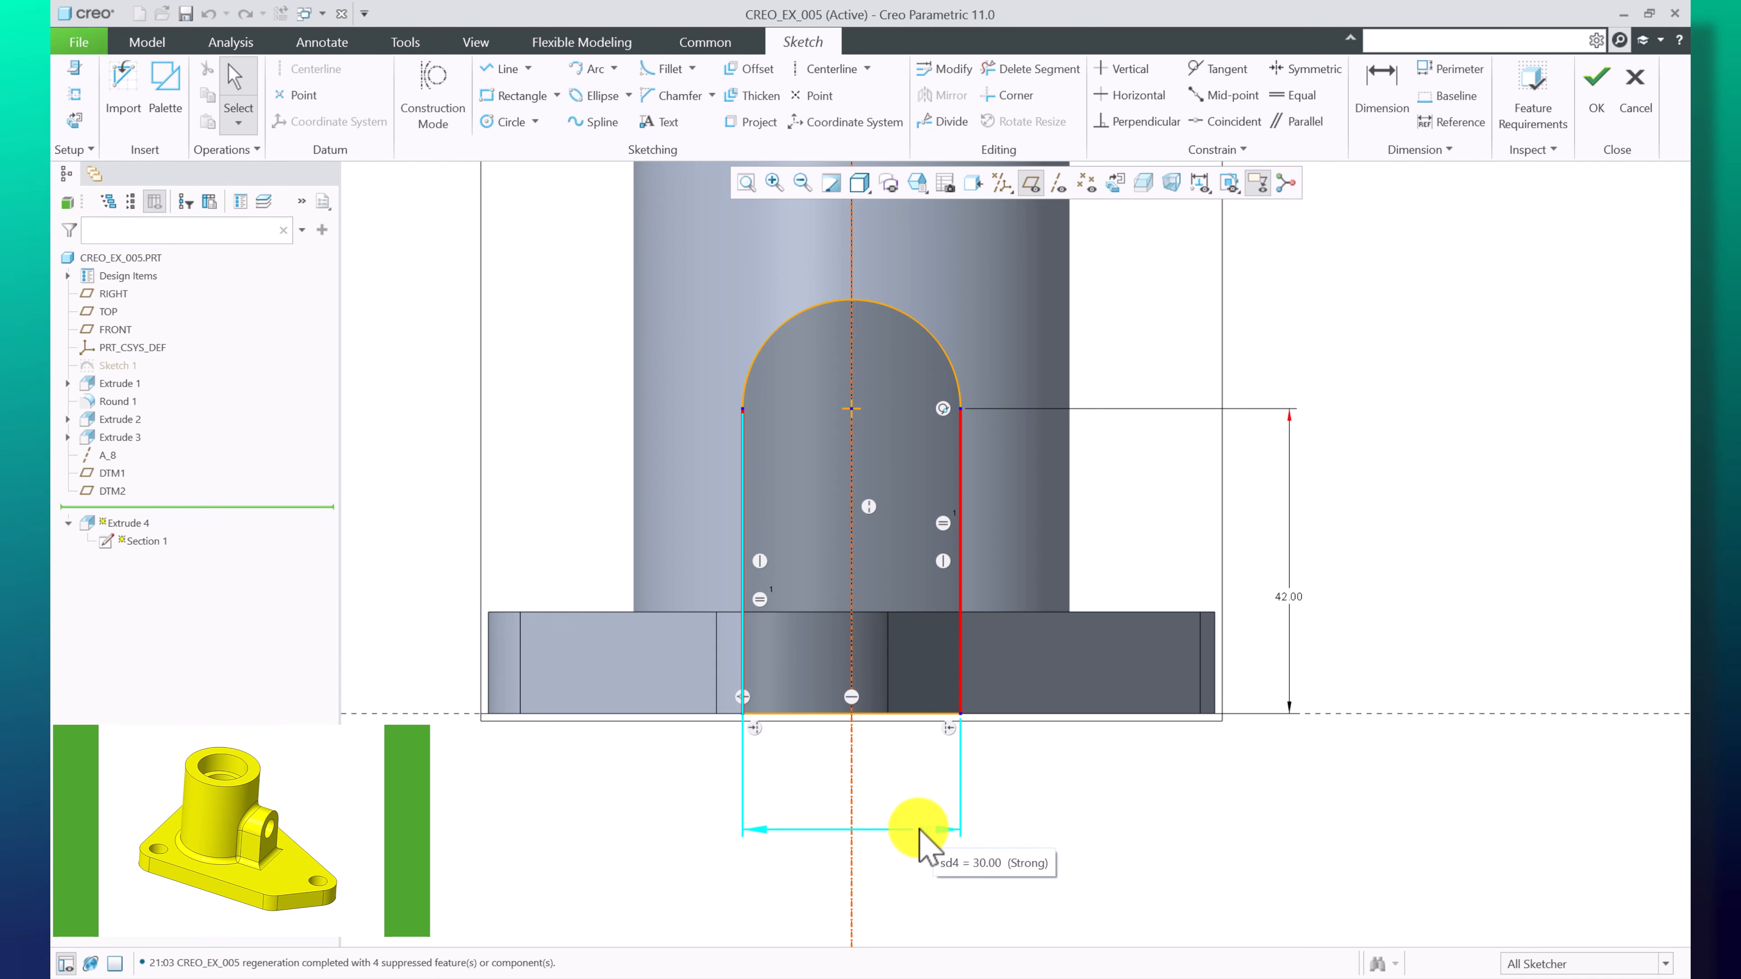
{"action": "left_click_drag", "start_coordinate": [819, 820], "coordinate": [825, 813]}
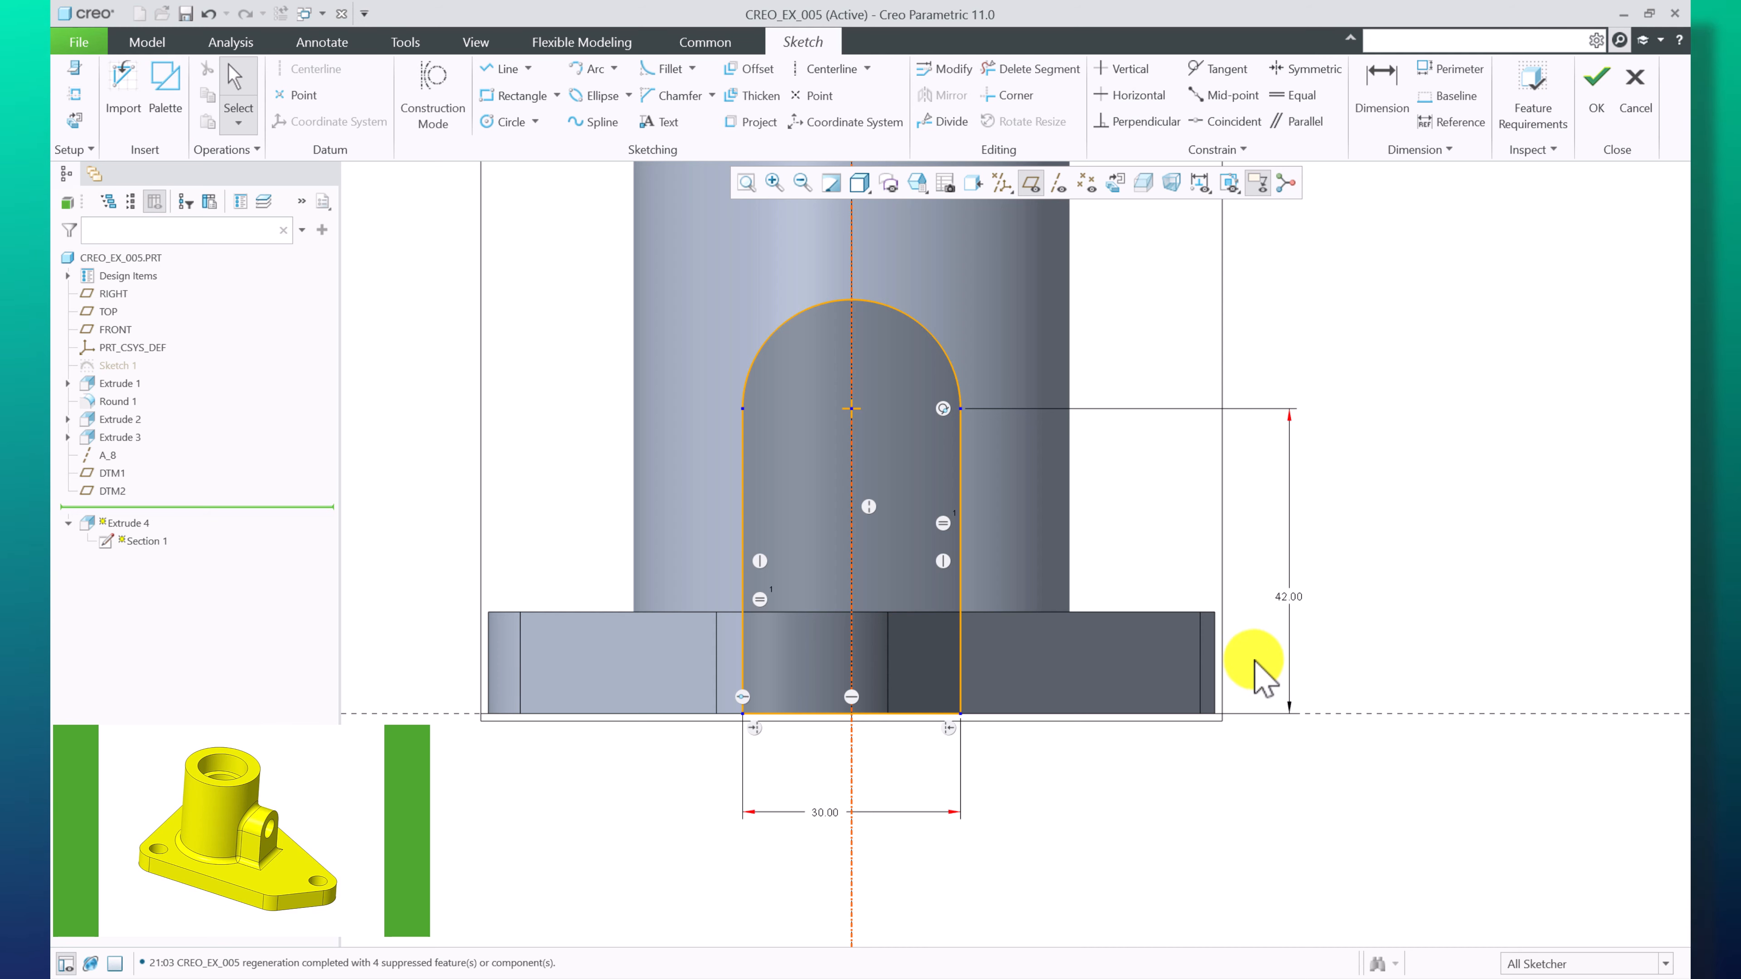
{"action": "left_click", "coordinate": [1293, 603]}
{"action": "left_click_drag", "start_coordinate": [1290, 596], "coordinate": [1349, 601]}
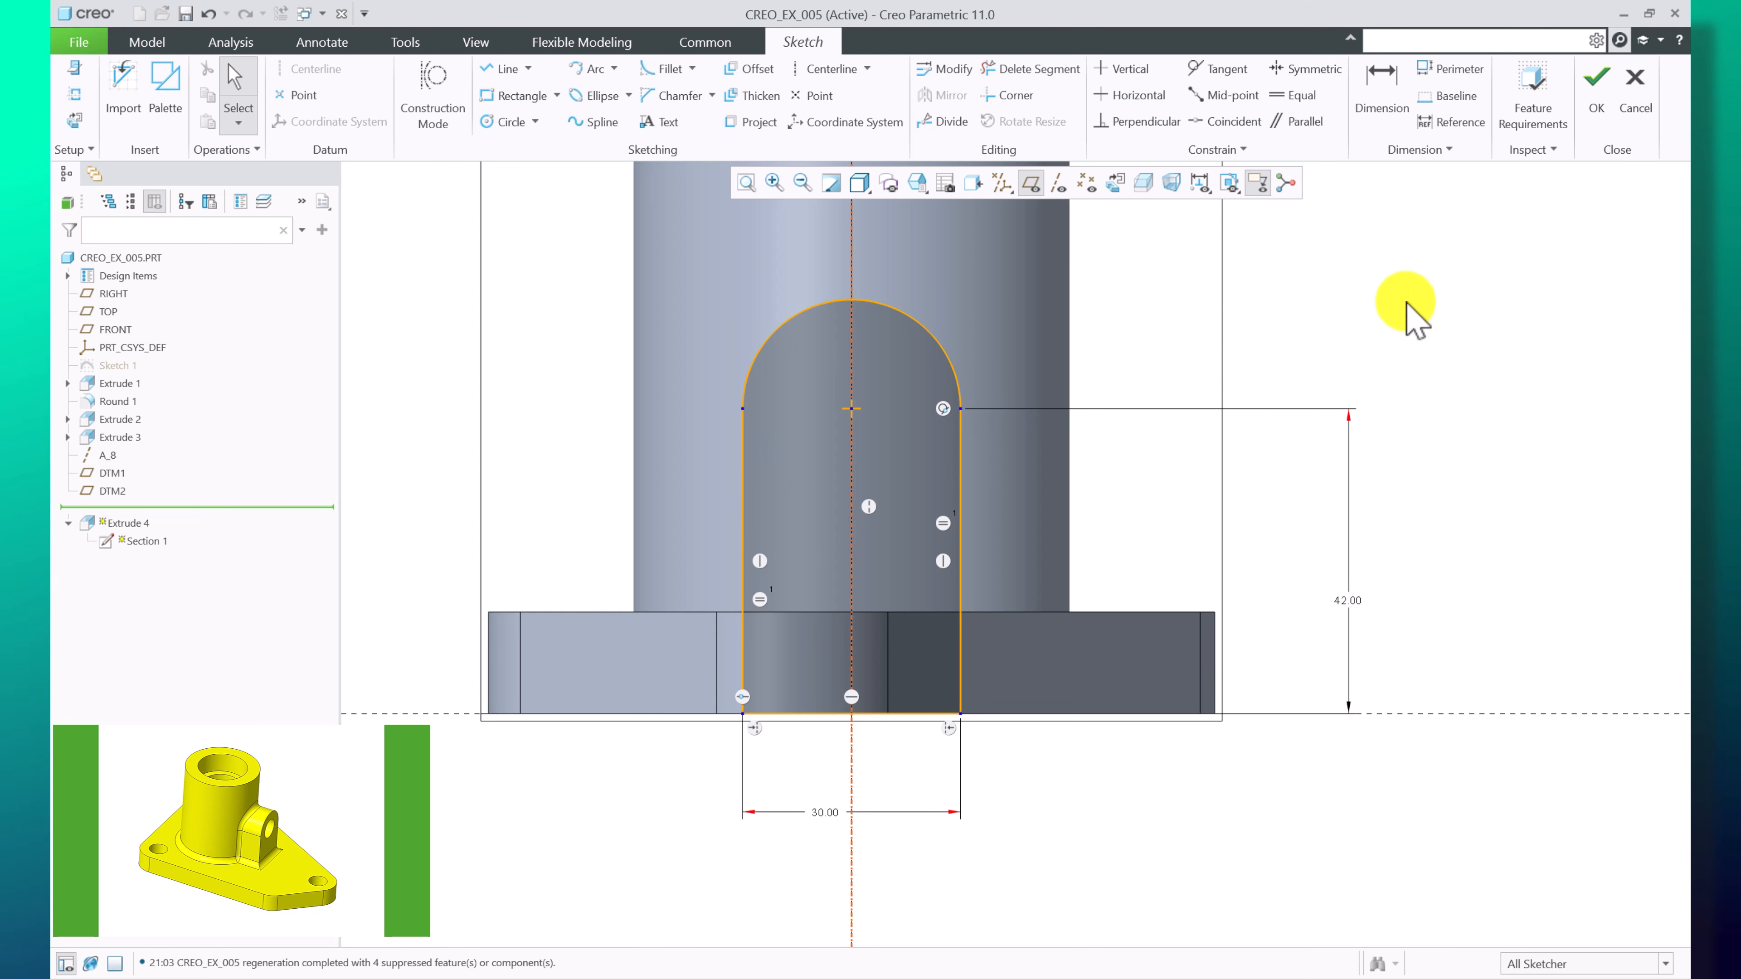
{"action": "left_click", "coordinate": [1598, 103]}
Redefine Extrude 4 and set its depth to To Next
{"action": "mouse_move", "coordinate": [1100, 533]}
{"action": "middle_mouse_down"}
{"action": "mouse_move", "coordinate": [828, 517]}
{"action": "mouse_move", "coordinate": [936, 657]}
{"action": "mouse_move", "coordinate": [911, 740]}
{"action": "mouse_move", "coordinate": [890, 681]}
{"action": "mouse_move", "coordinate": [890, 704]}
{"action": "mouse_move", "coordinate": [884, 481]}
{"action": "middle_mouse_up"}
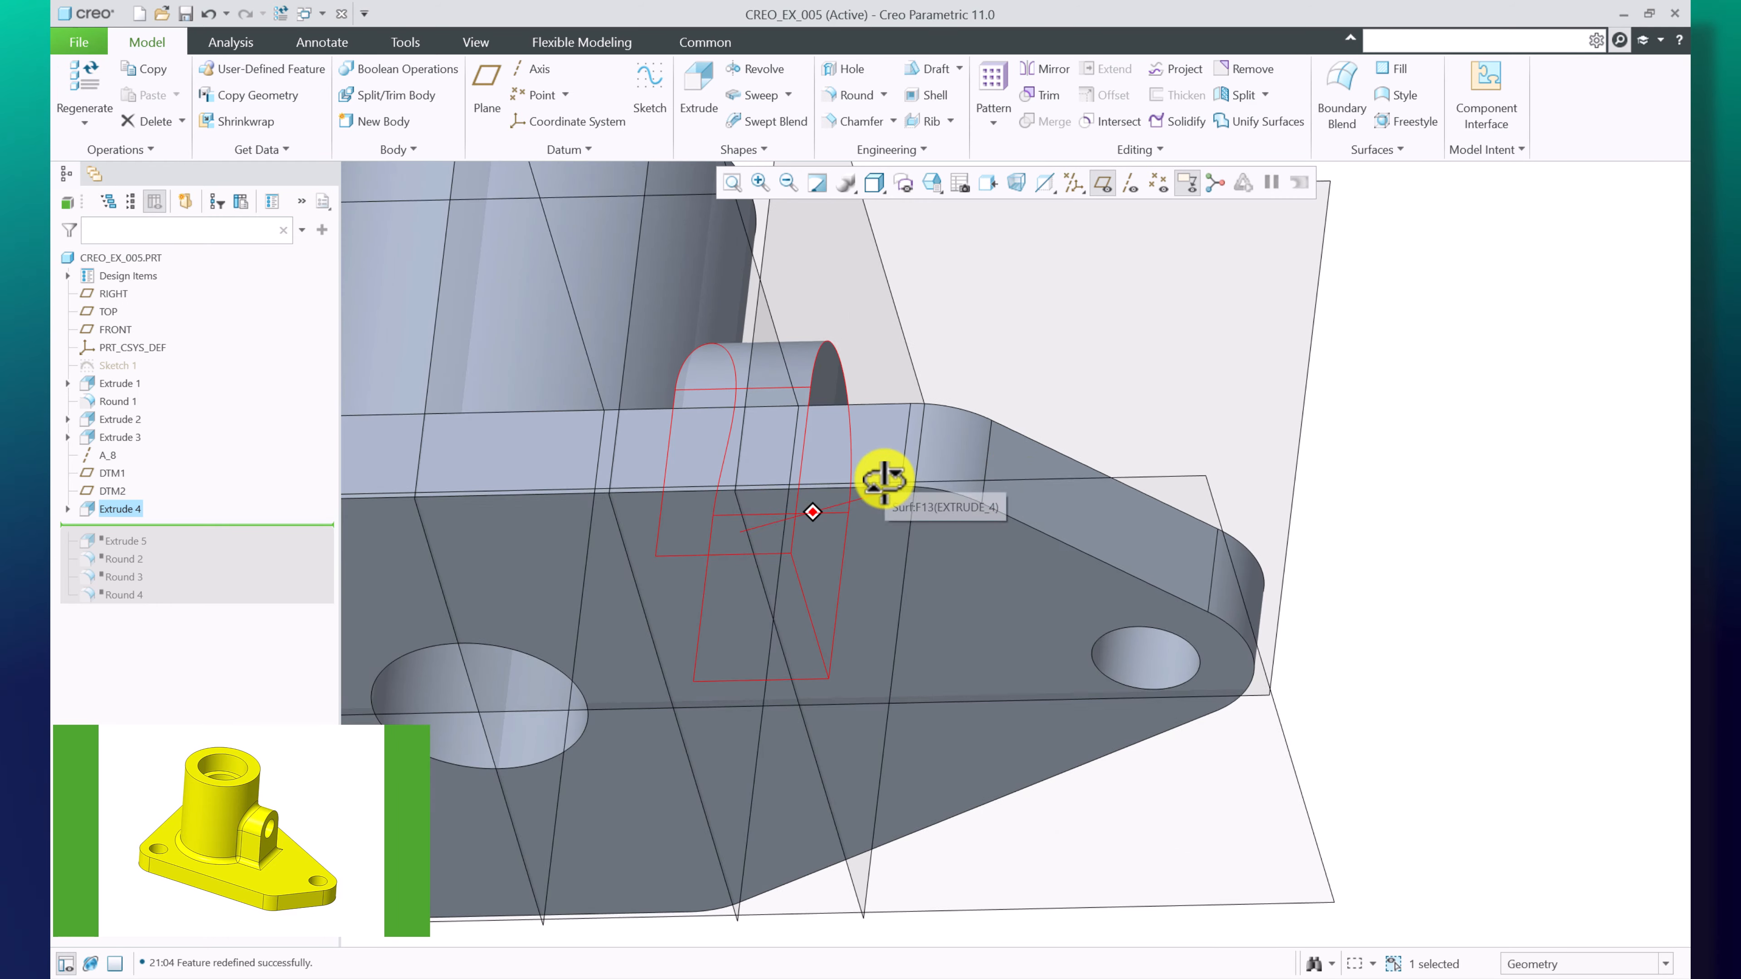
{"action": "left_click", "coordinate": [1426, 481]}
{"action": "scroll", "coordinate": [1357, 506], "scroll_direction": "up", "scroll_amount": 4}
{"action": "middle_click_drag", "start_coordinate": [994, 464], "coordinate": [1018, 536]}
{"action": "scroll", "coordinate": [1310, 513], "scroll_direction": "down", "scroll_amount": 3}
{"action": "middle_click_drag", "start_coordinate": [1310, 513], "coordinate": [1289, 417]}
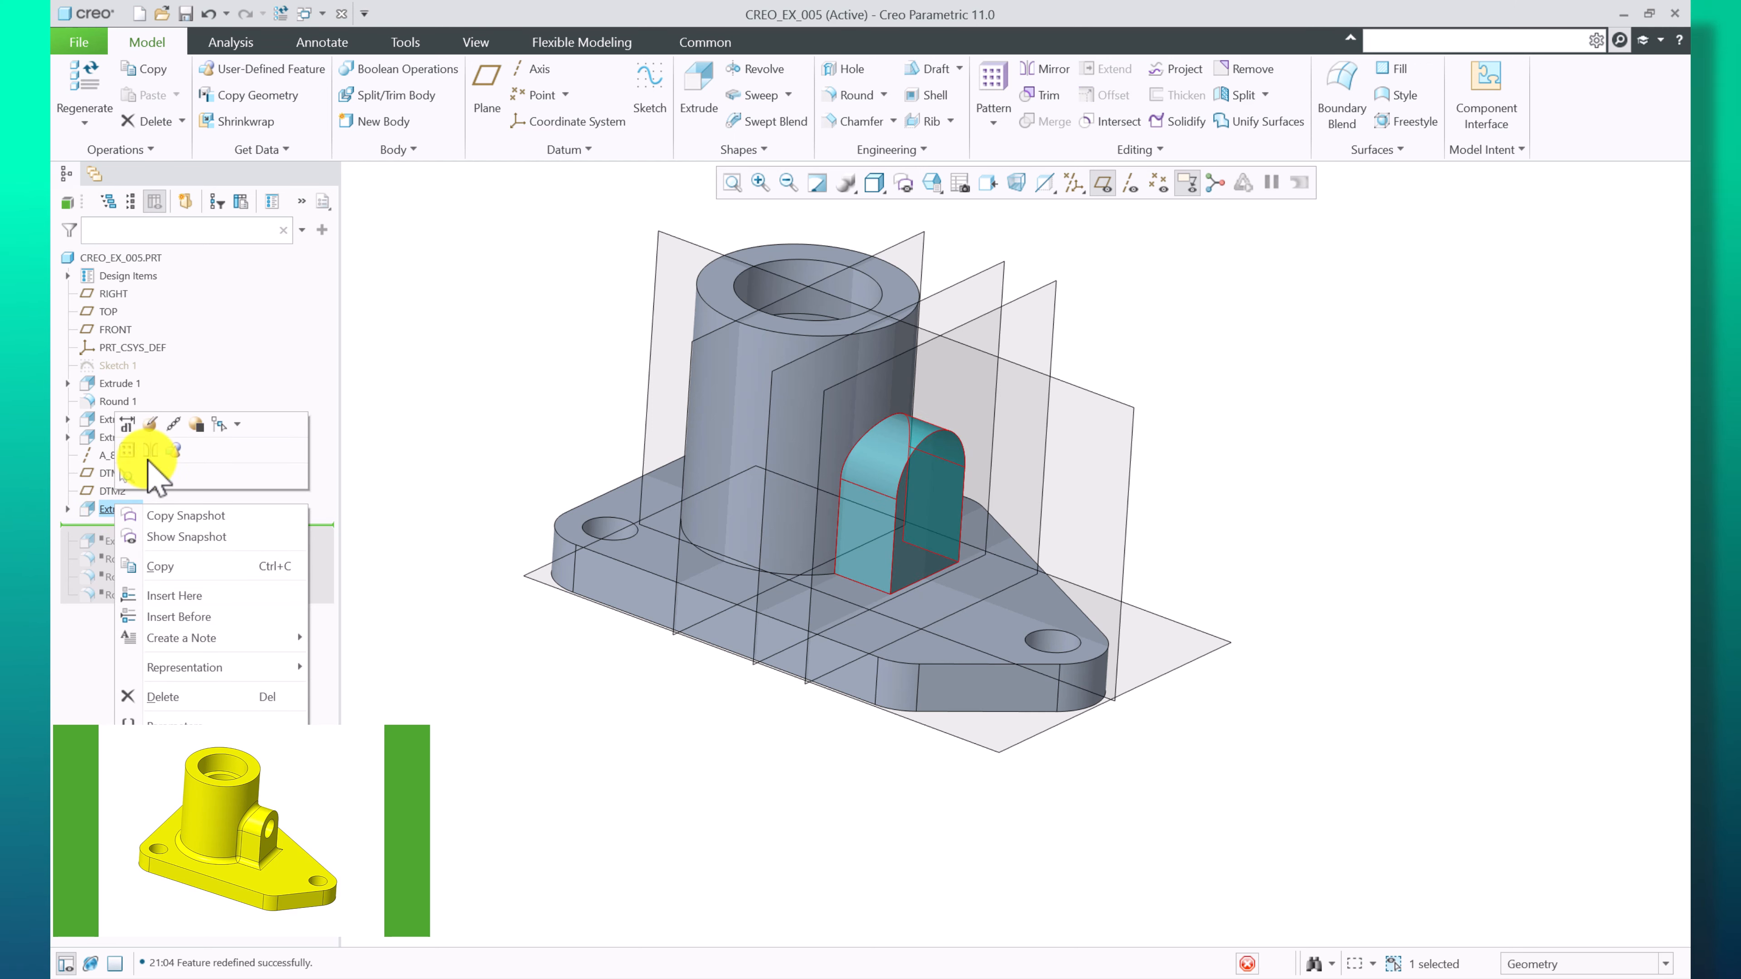
{"action": "left_click", "coordinate": [154, 424]}
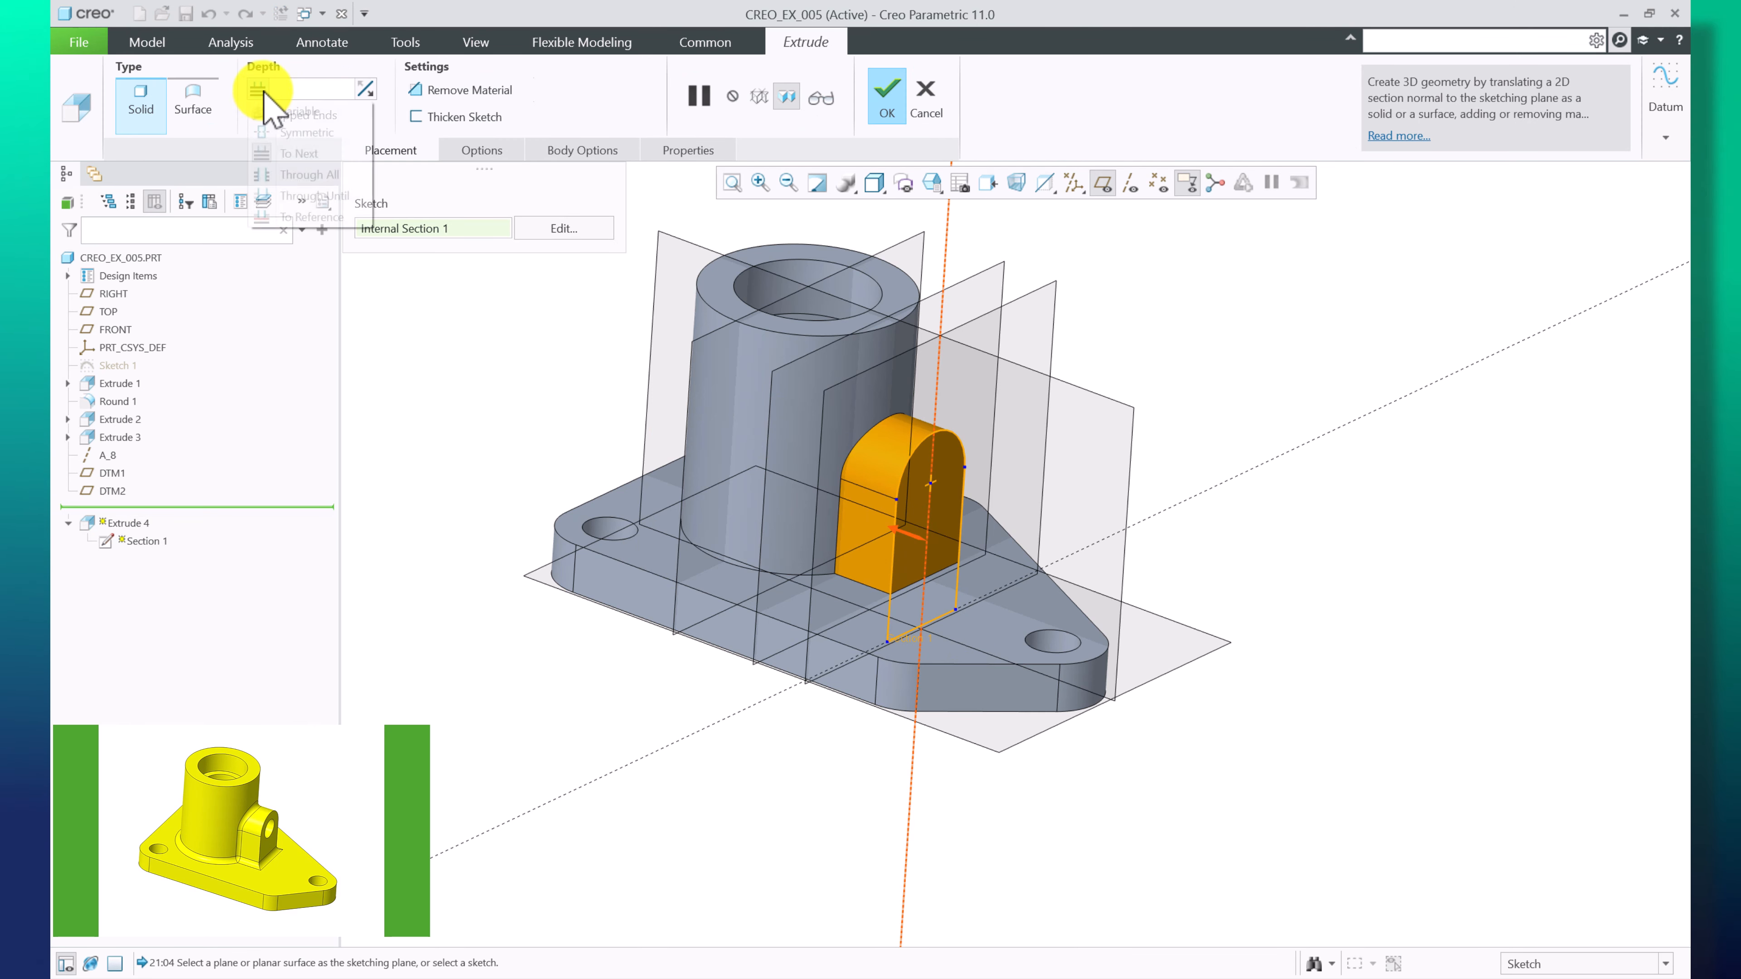
{"action": "left_click", "coordinate": [294, 154]}
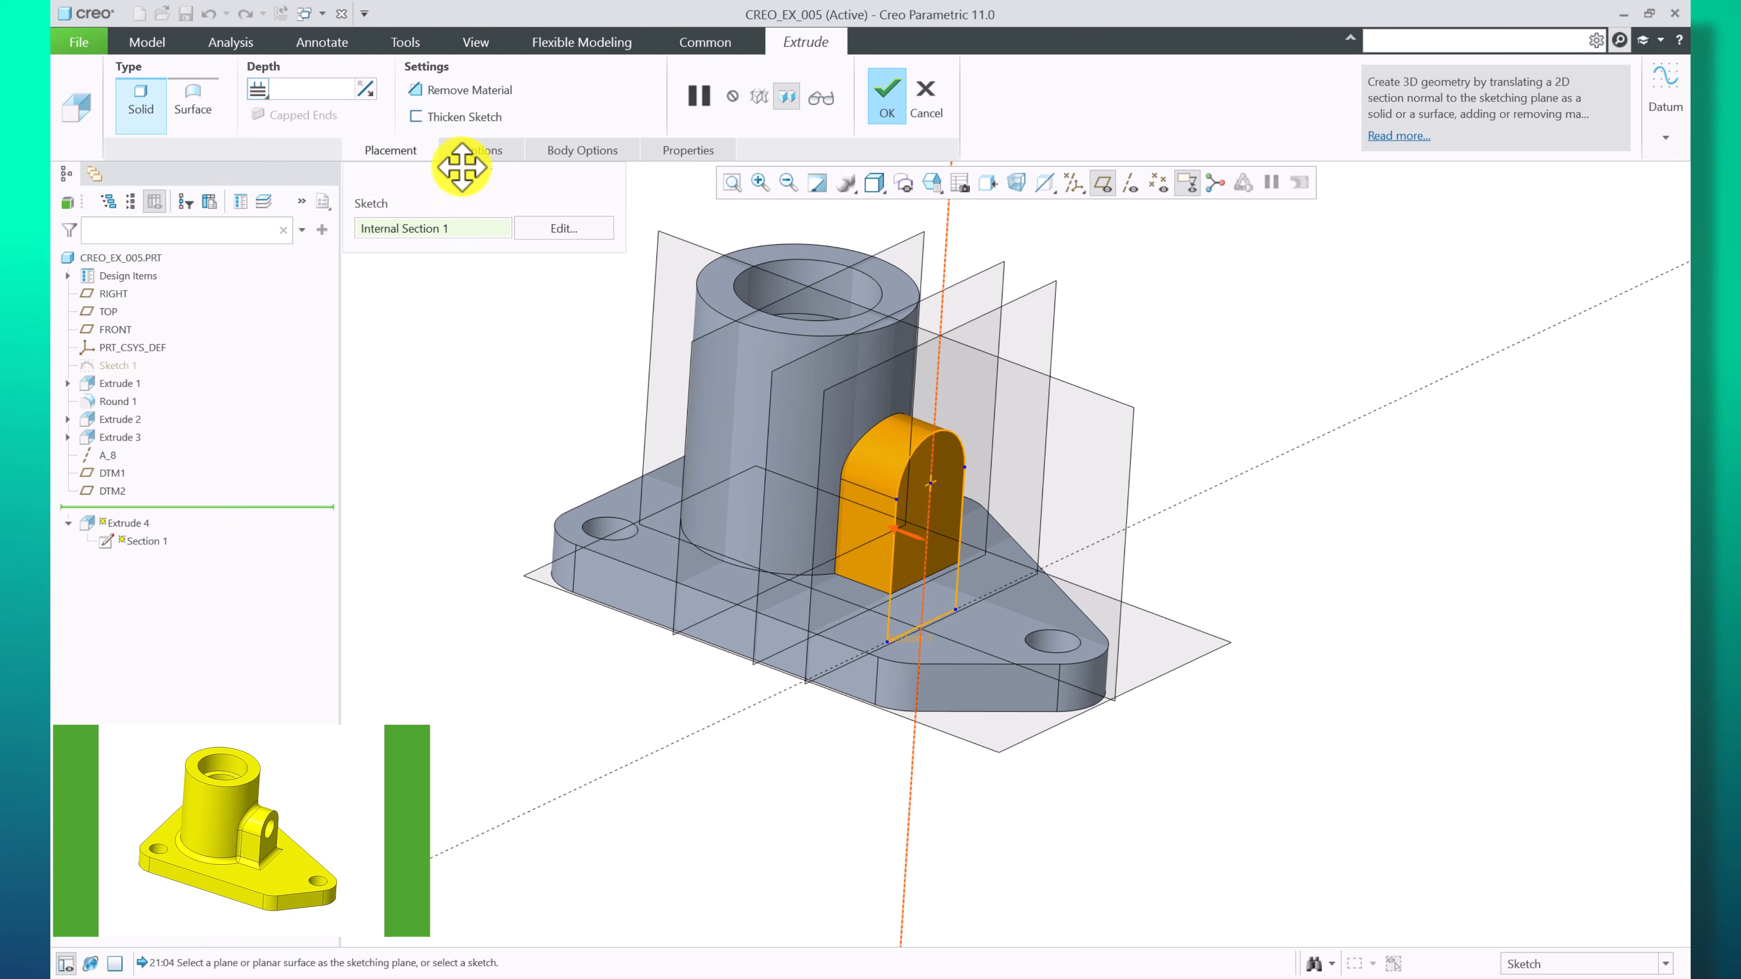
In the depth options try Variable for side 1, return it to To Next, and confirm the extrusion
{"action": "left_click", "coordinate": [478, 150]}
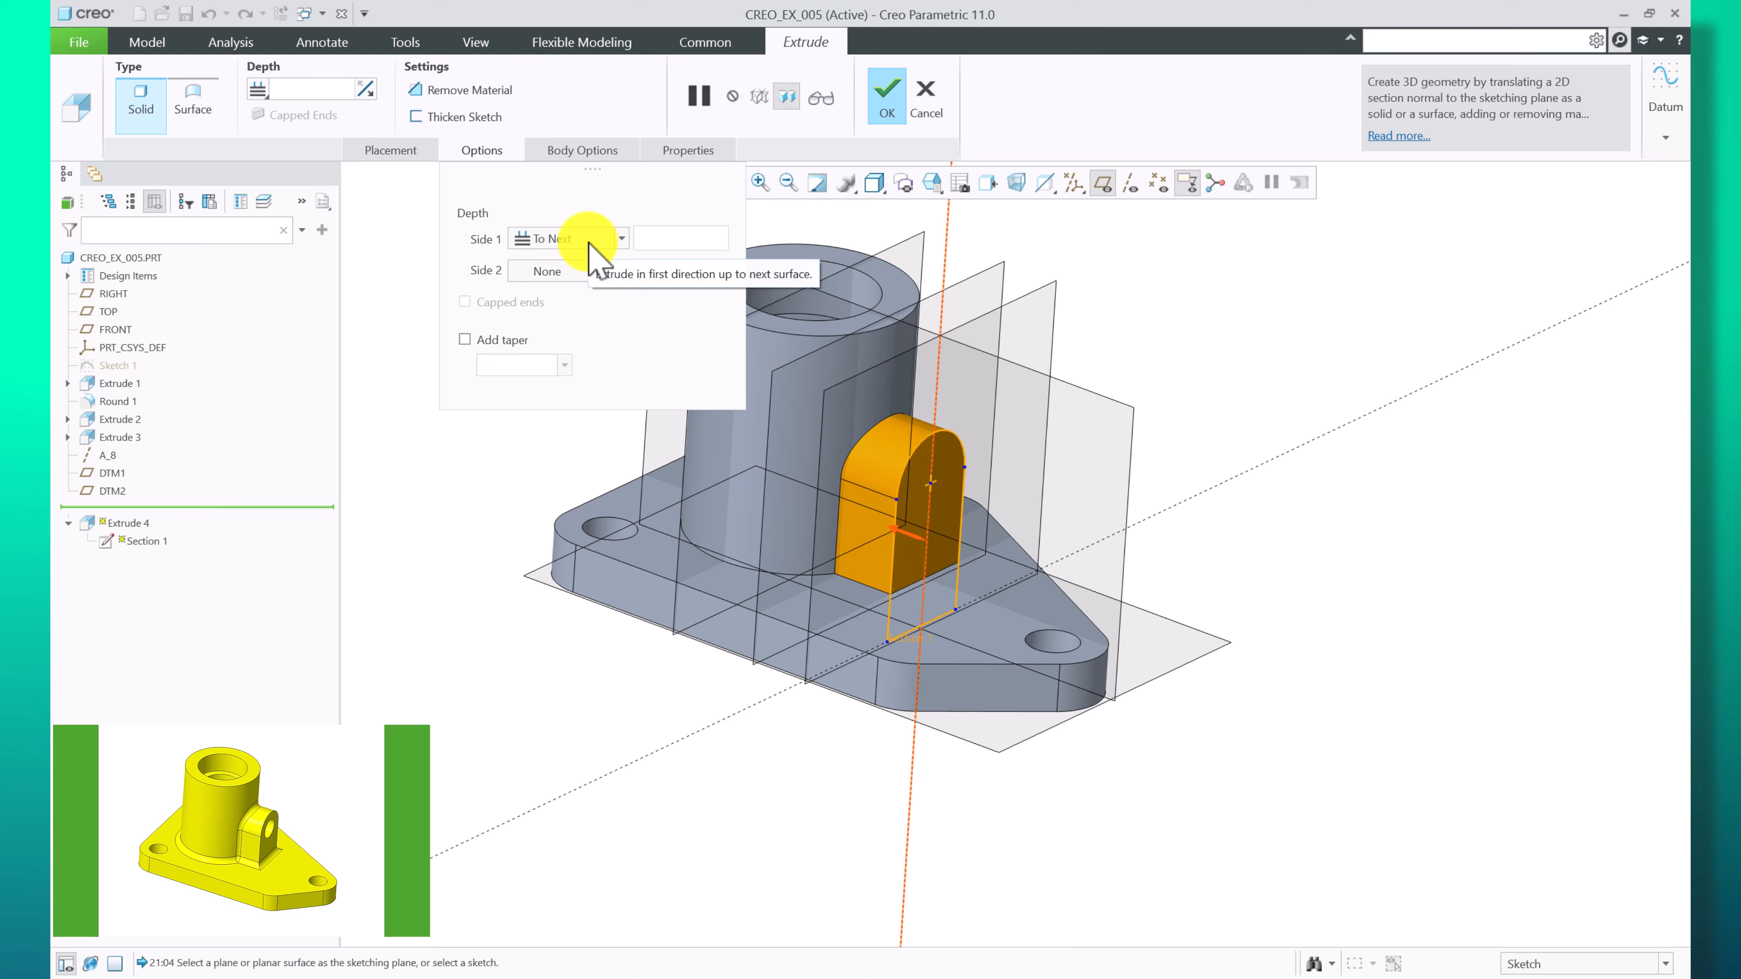
{"action": "left_click", "coordinate": [568, 240]}
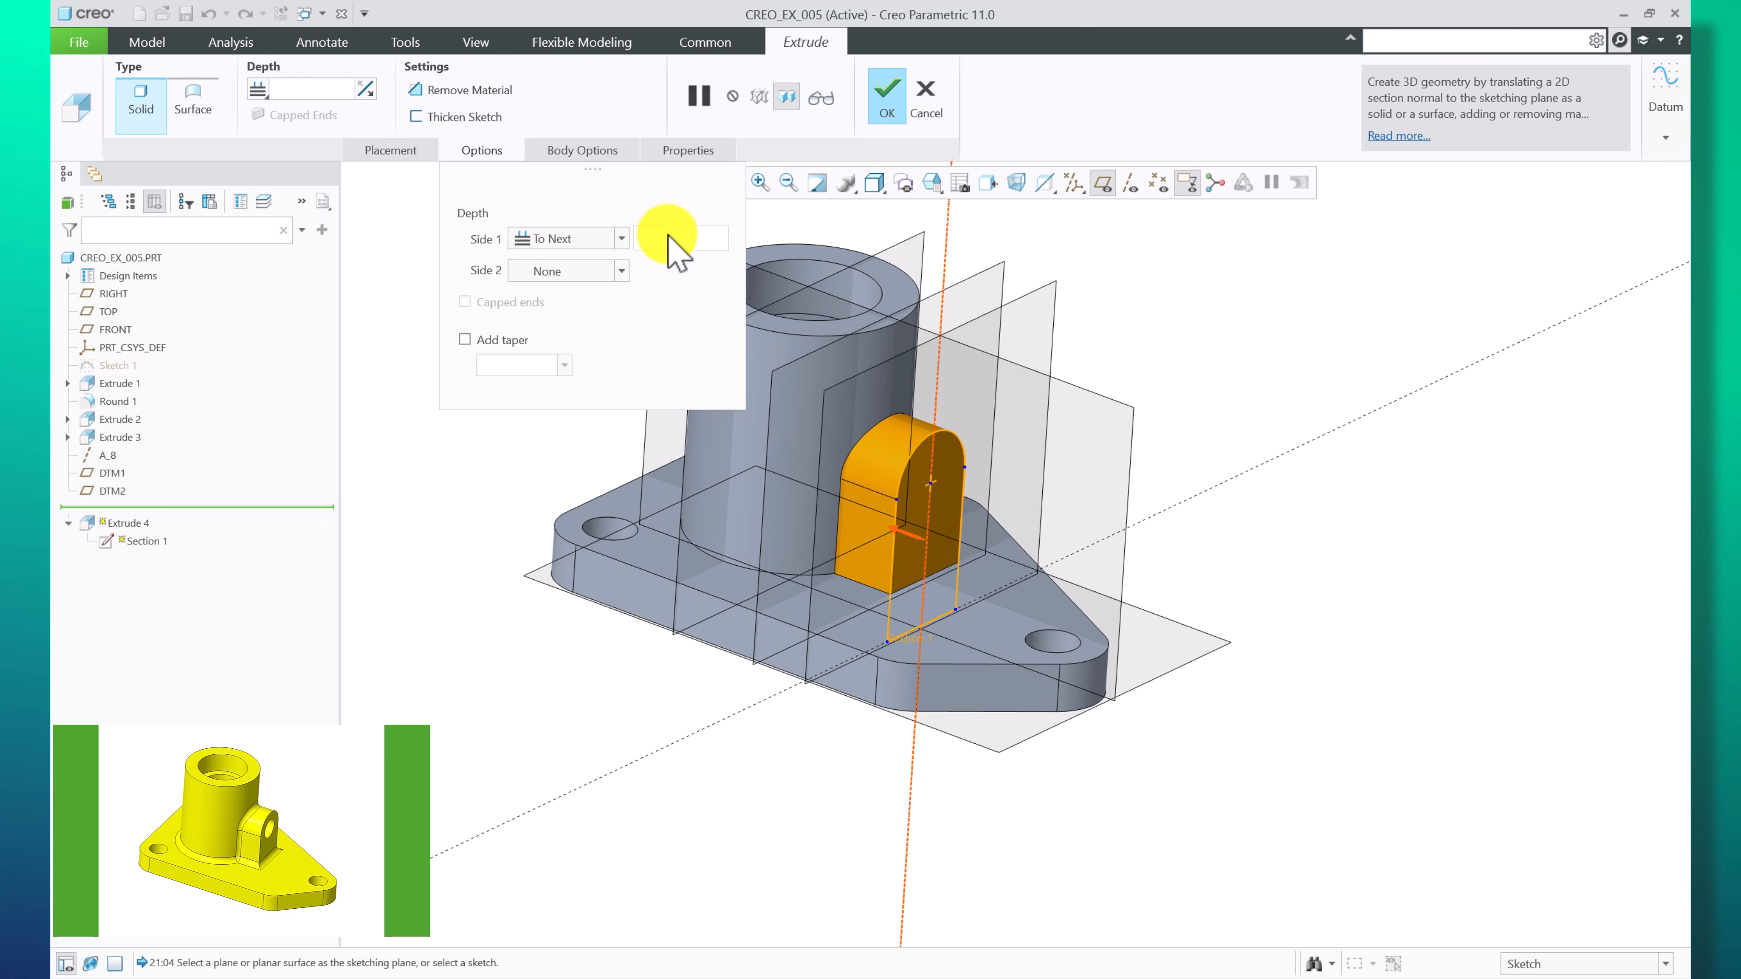
{"action": "left_click", "coordinate": [621, 238]}
{"action": "left_click", "coordinate": [594, 258]}
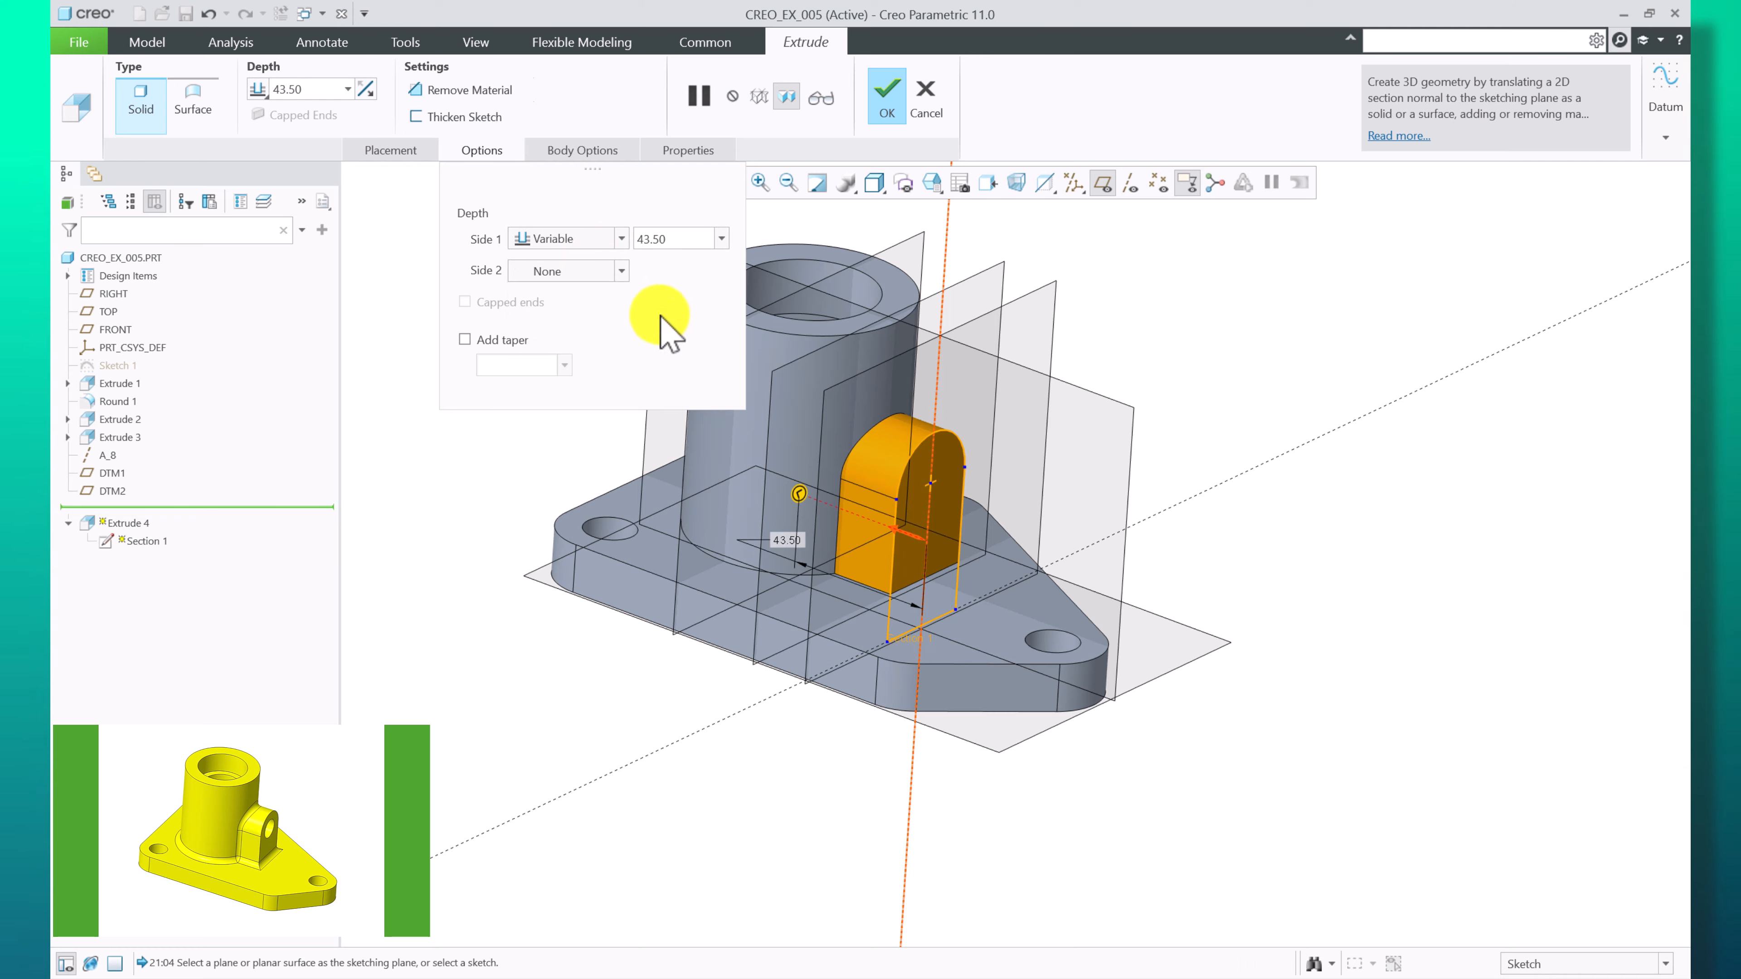
{"action": "middle_click_drag", "start_coordinate": [768, 504], "coordinate": [936, 591]}
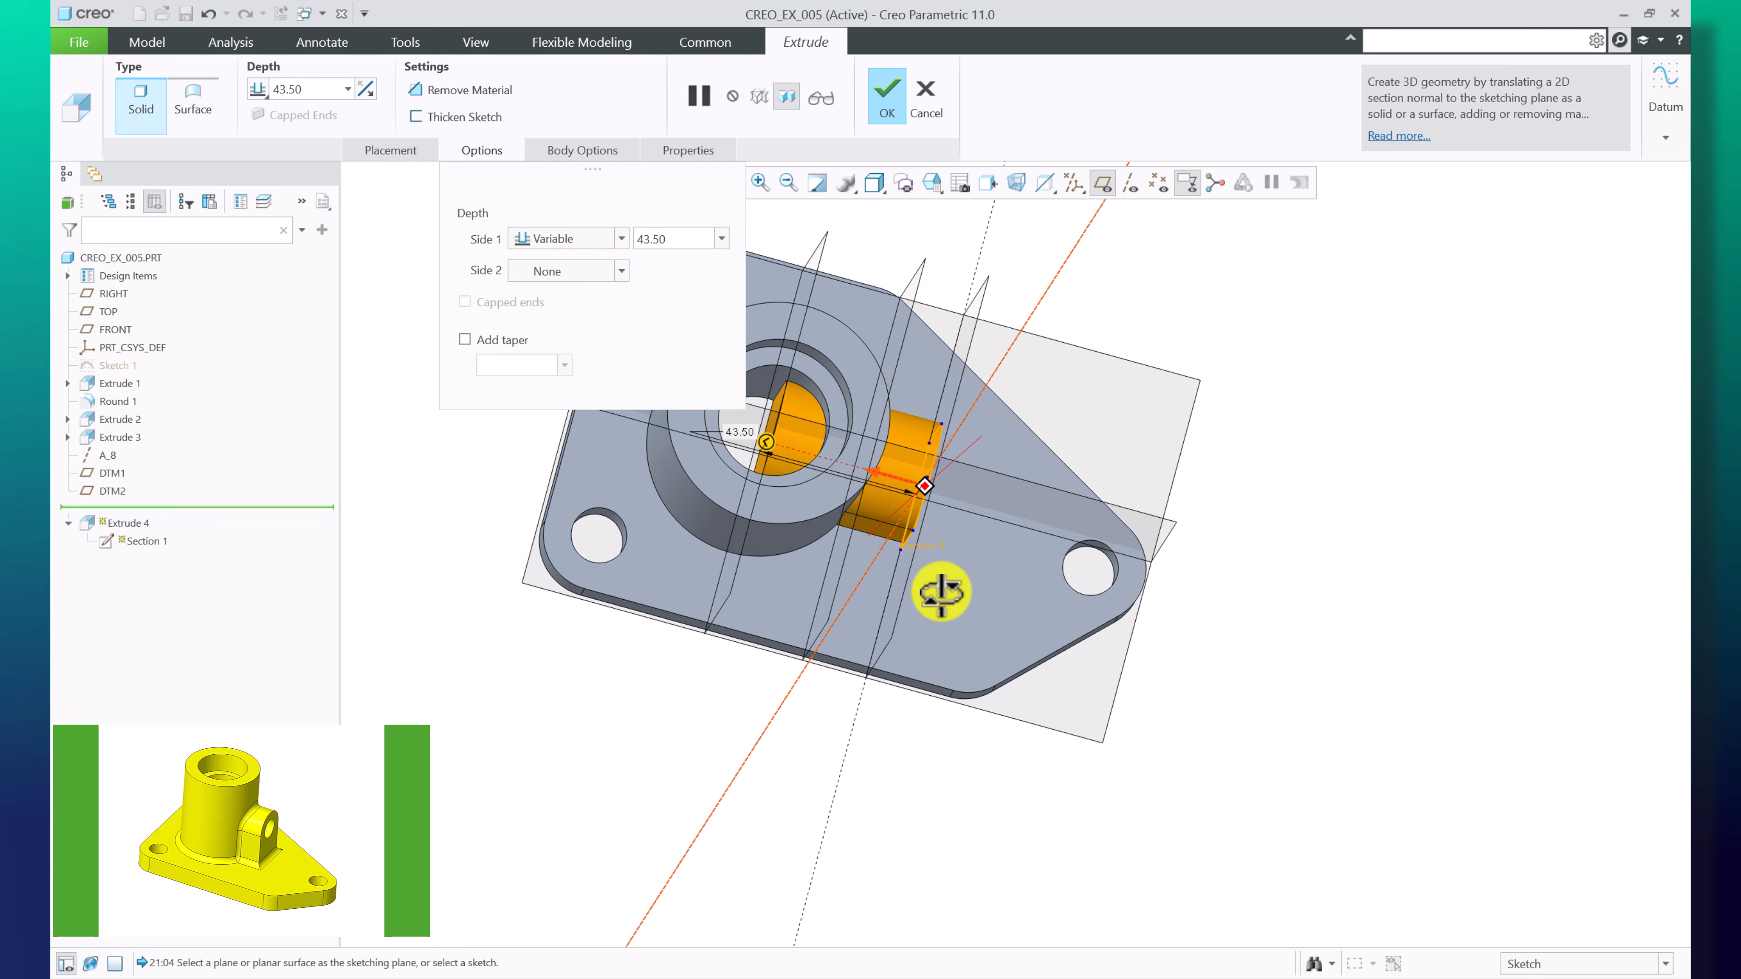
{"action": "scroll", "coordinate": [826, 467], "scroll_direction": "up", "scroll_amount": 5}
{"action": "middle_click_drag", "start_coordinate": [1006, 511], "coordinate": [999, 498]}
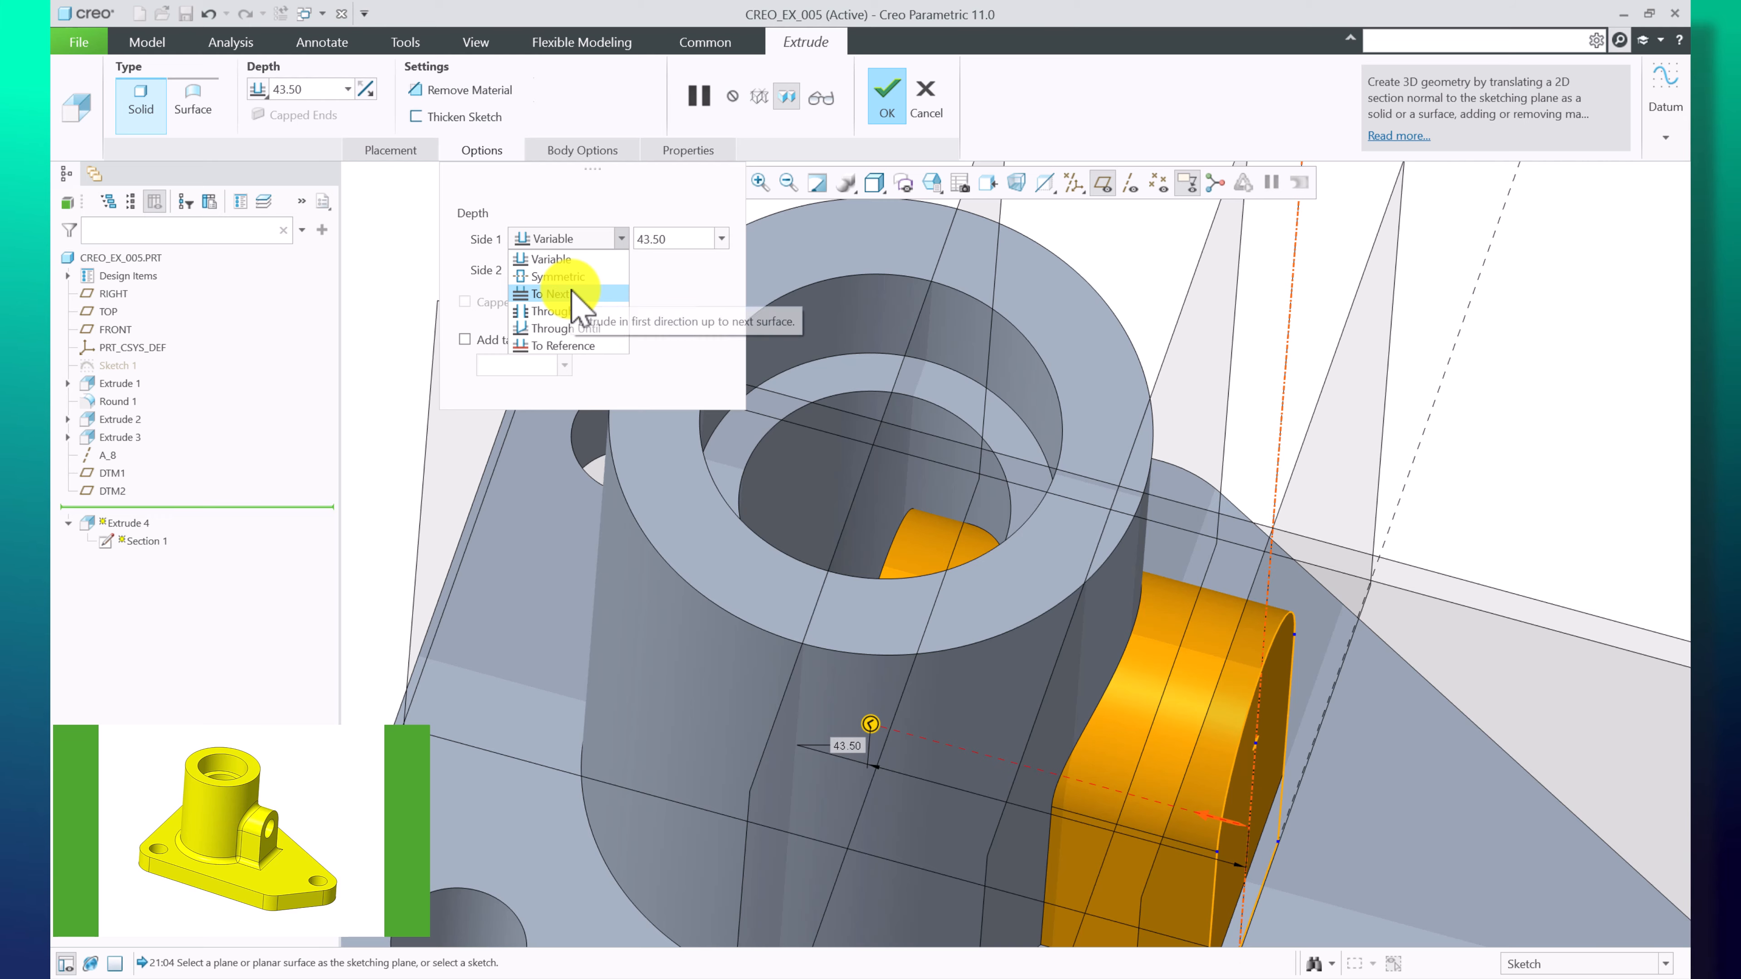
{"action": "mouse_move", "coordinate": [1079, 631]}
{"action": "middle_mouse_down"}
{"action": "mouse_move", "coordinate": [1081, 688]}
{"action": "mouse_move", "coordinate": [1062, 575]}
{"action": "middle_mouse_up"}
{"action": "scroll", "coordinate": [992, 622], "scroll_direction": "down", "scroll_amount": 3}
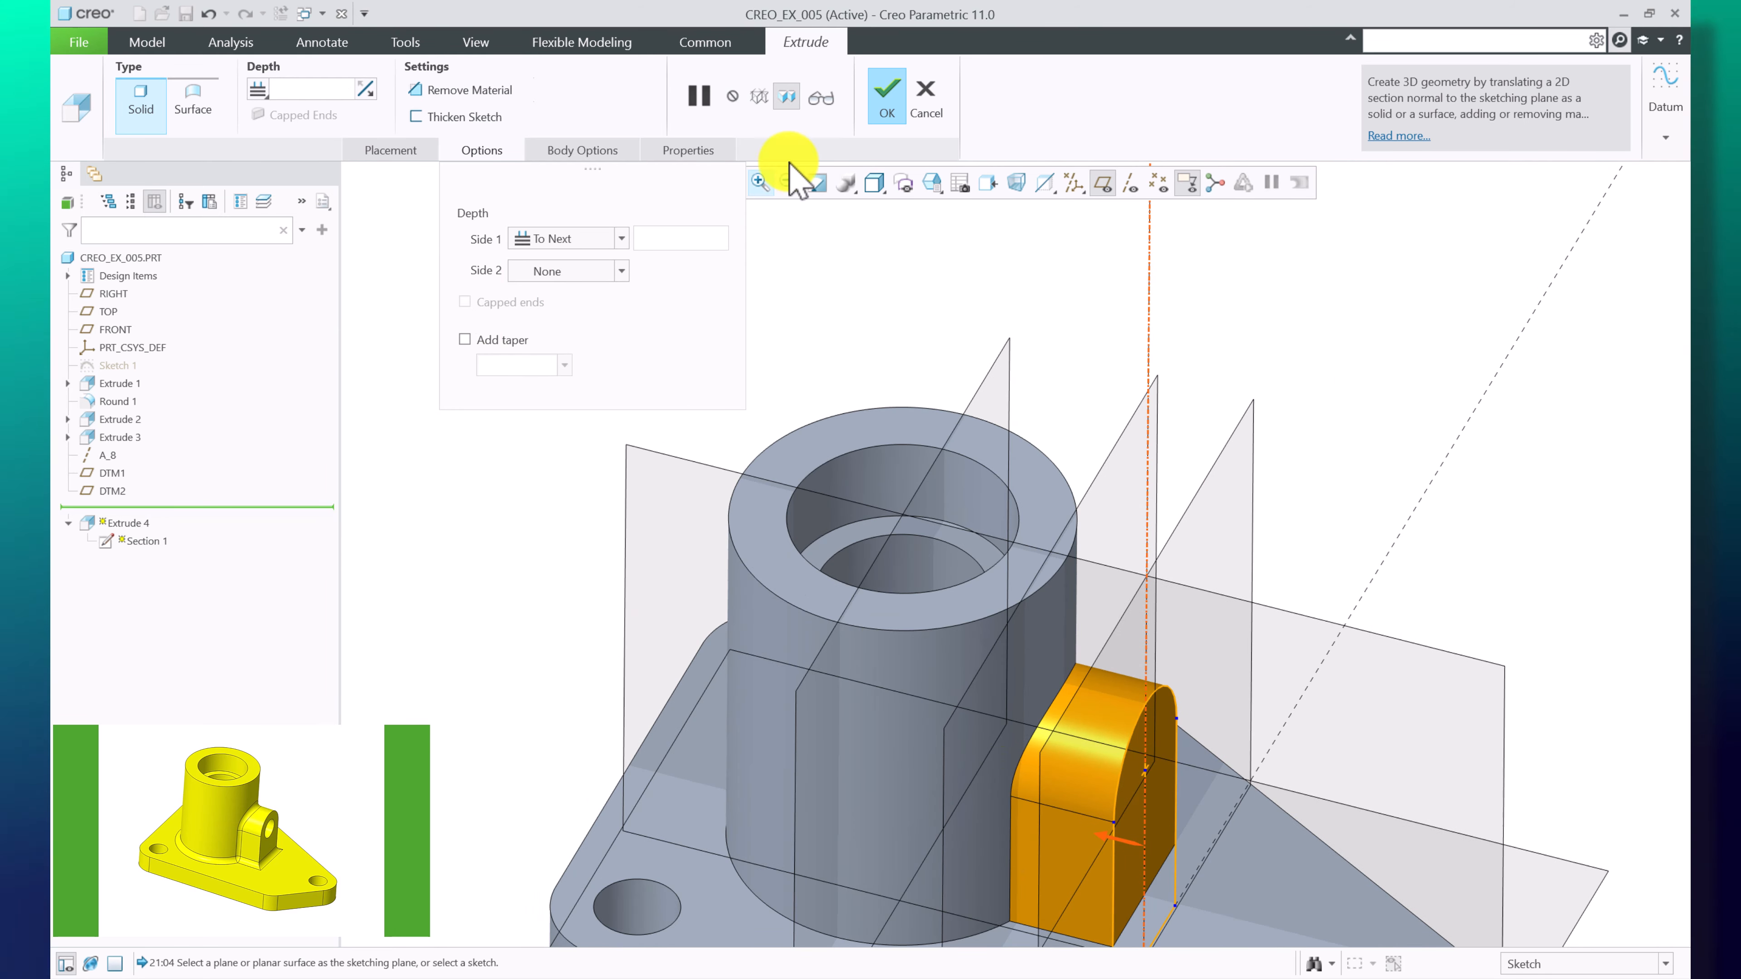
{"action": "left_click", "coordinate": [888, 92]}
Turn off the datum plane display and restore the default view orientation
{"action": "scroll", "coordinate": [762, 284], "scroll_direction": "down", "scroll_amount": 5}
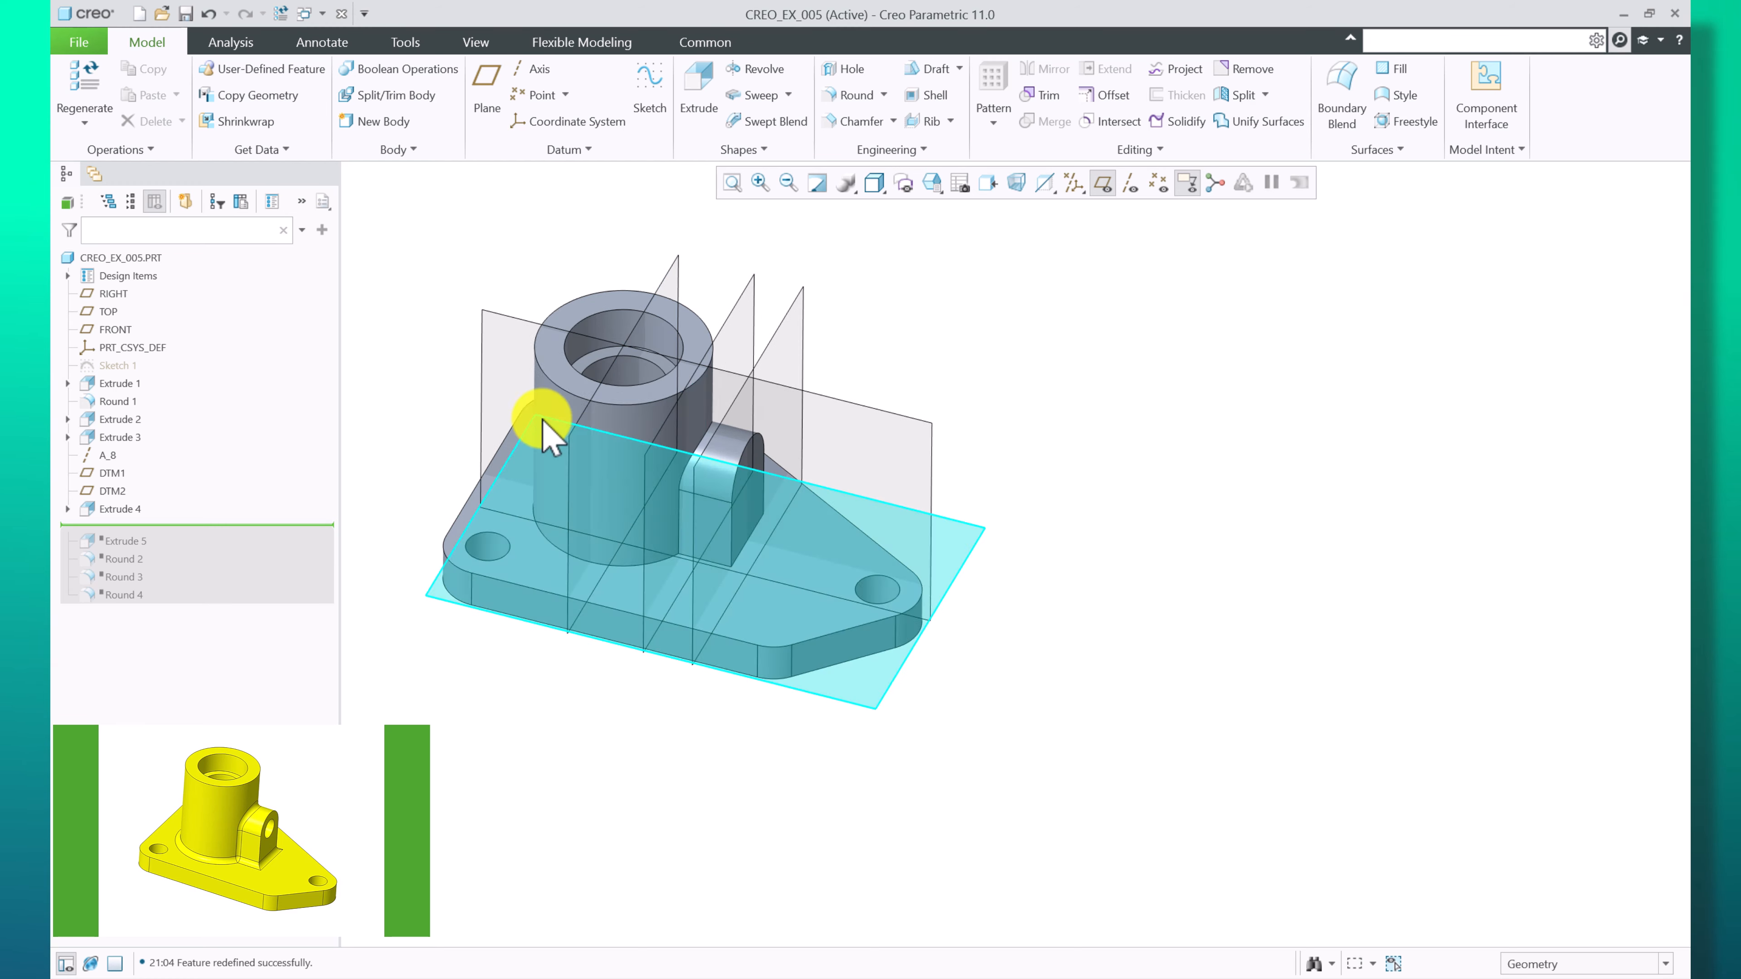
{"action": "middle_click_drag", "start_coordinate": [540, 417], "coordinate": [1011, 514]}
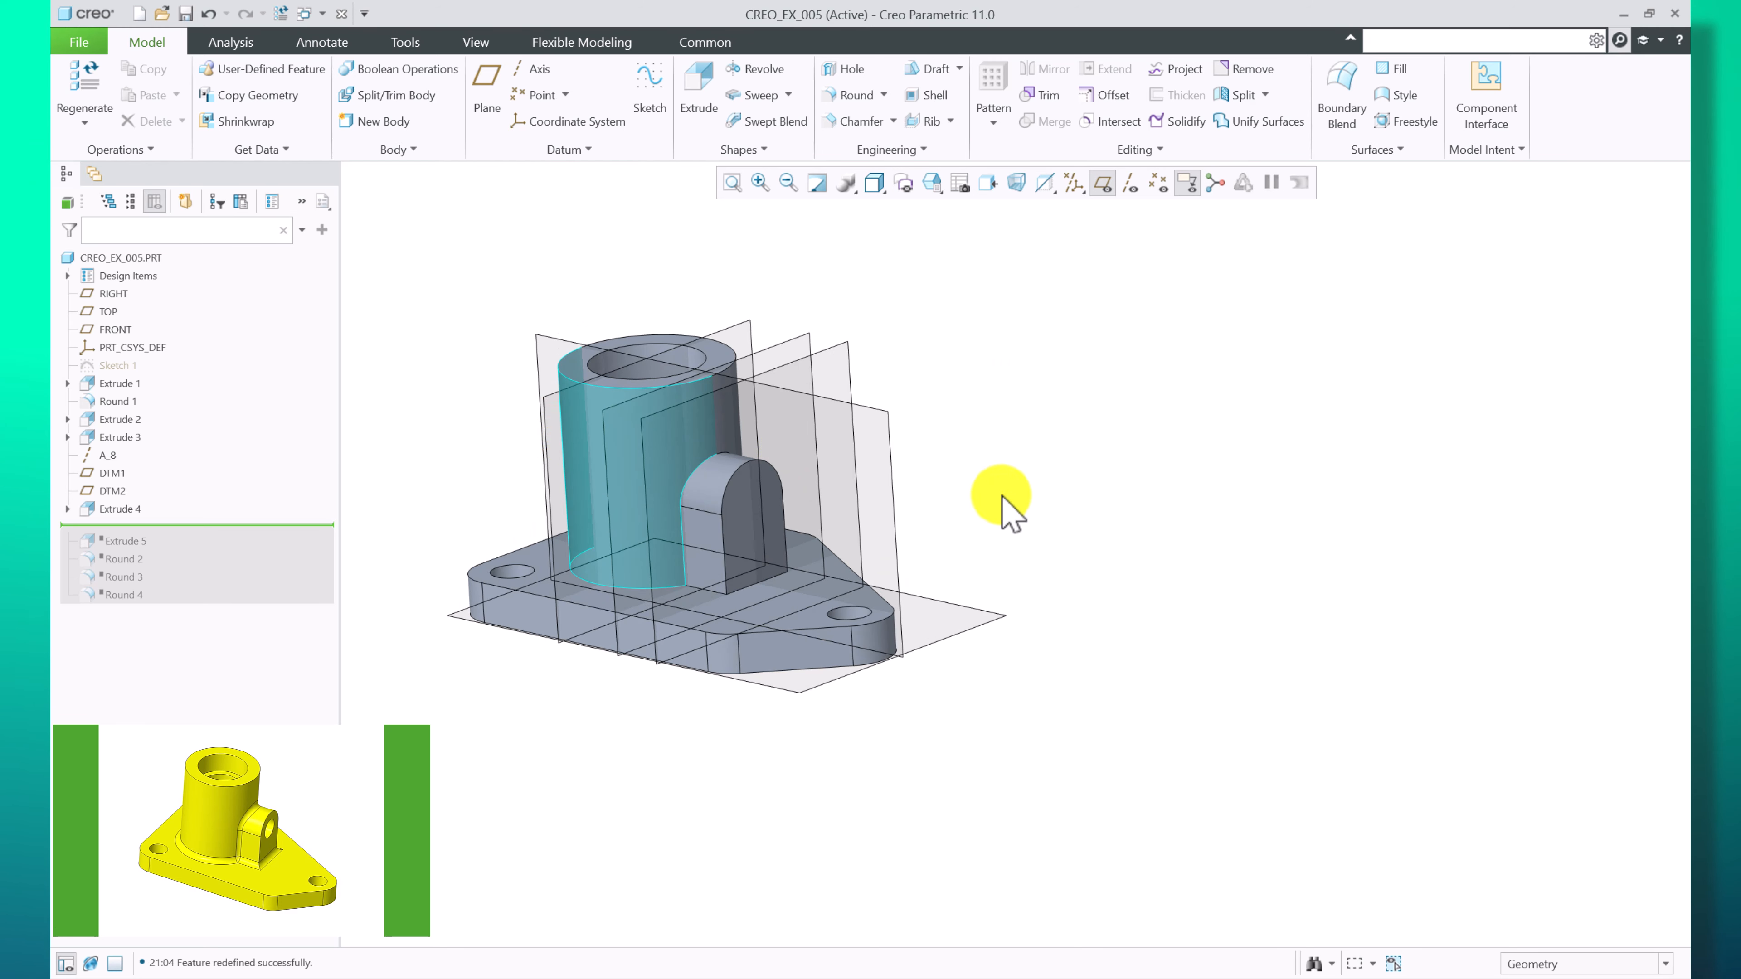
{"action": "left_click", "coordinate": [1103, 182]}
{"action": "key", "text": "ctrl+d"}
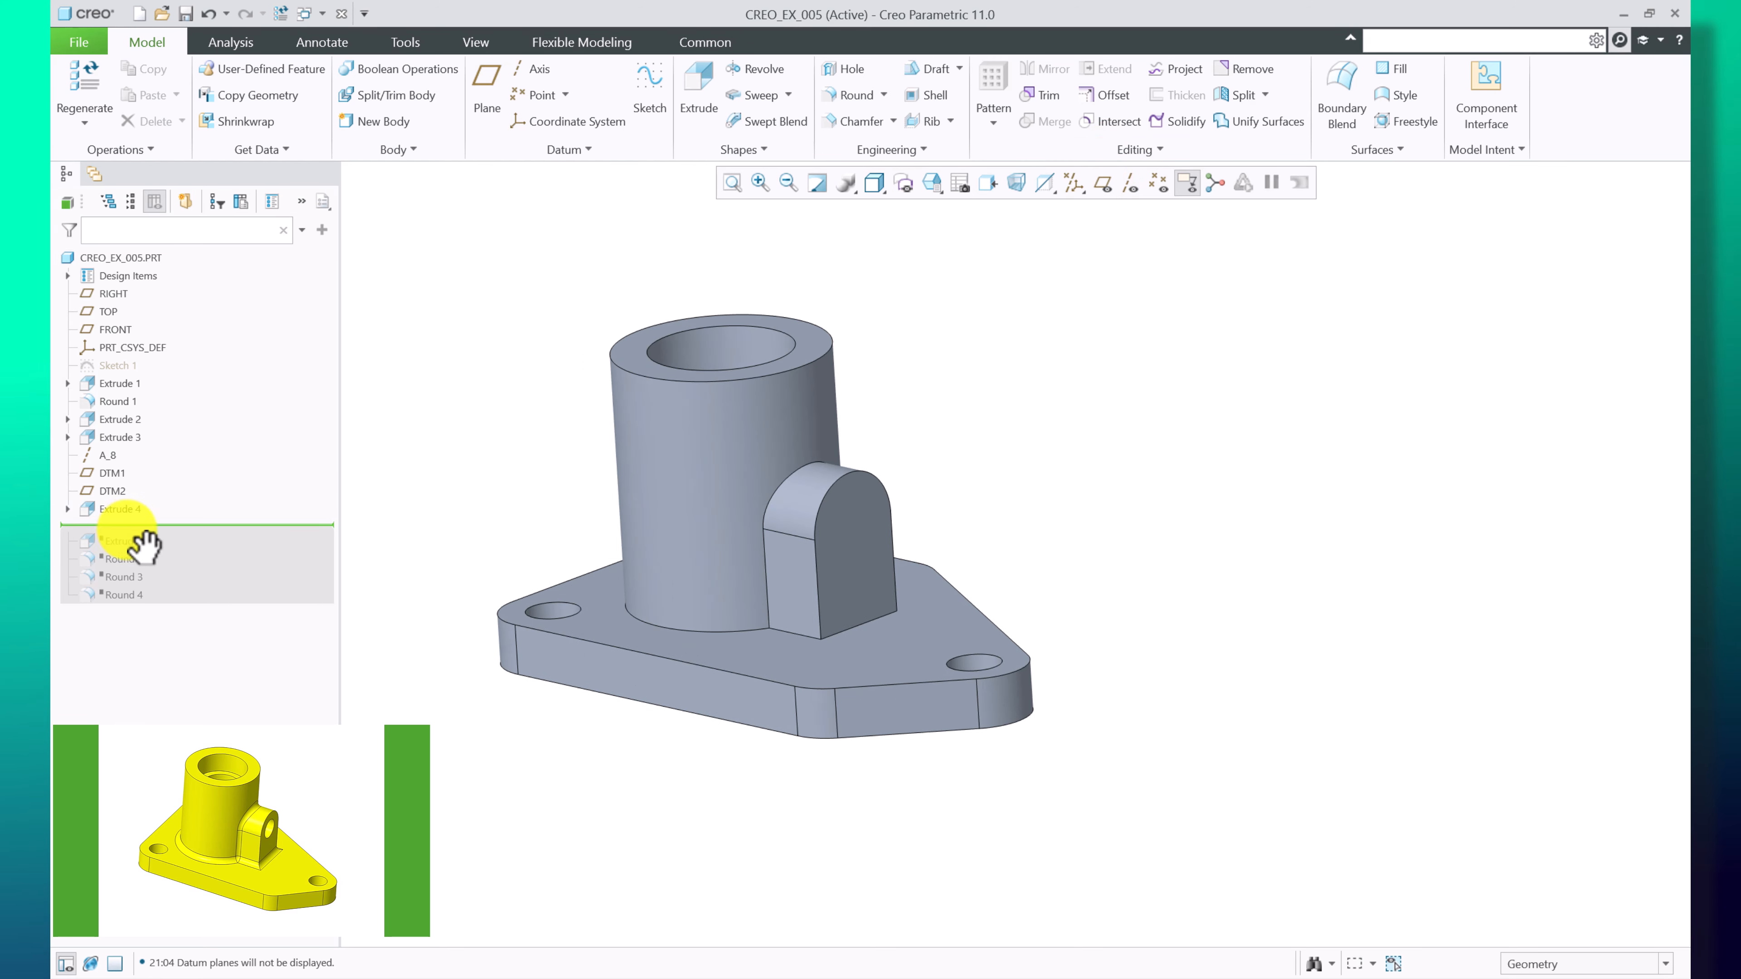
Move the insertion point down to just after Extrude 5
{"action": "right_click", "coordinate": [136, 554]}
{"action": "left_click", "coordinate": [161, 550]}
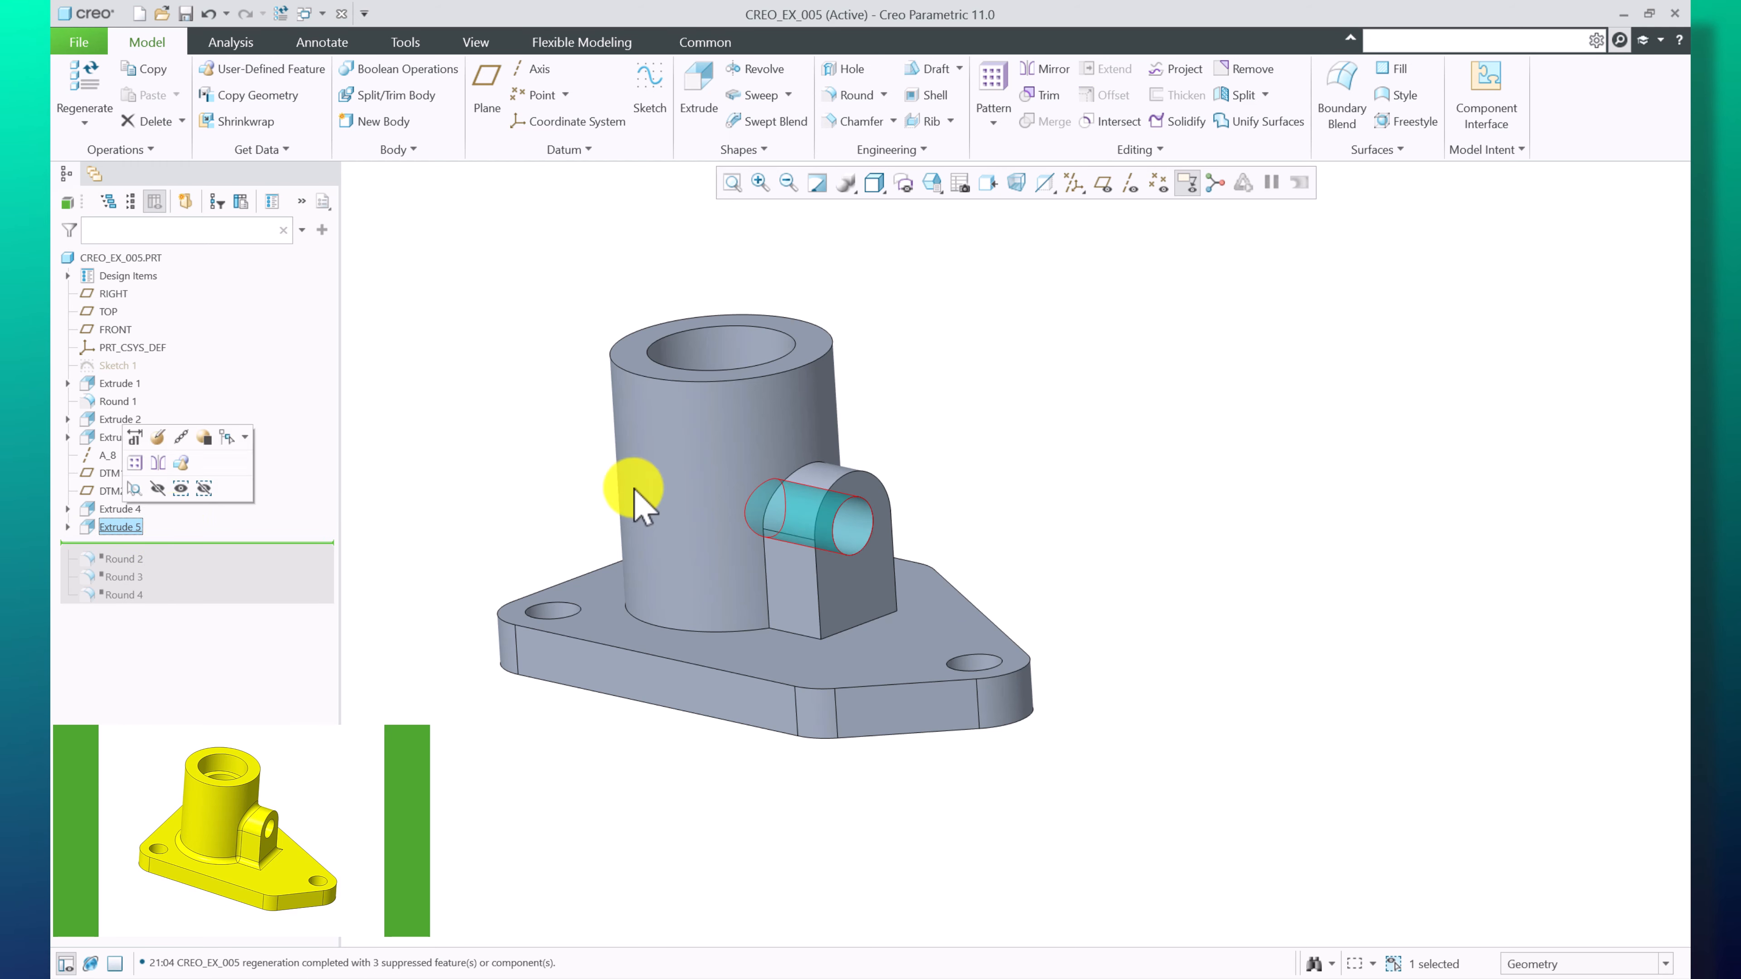
{"action": "middle_click_drag", "start_coordinate": [633, 491], "coordinate": [795, 624]}
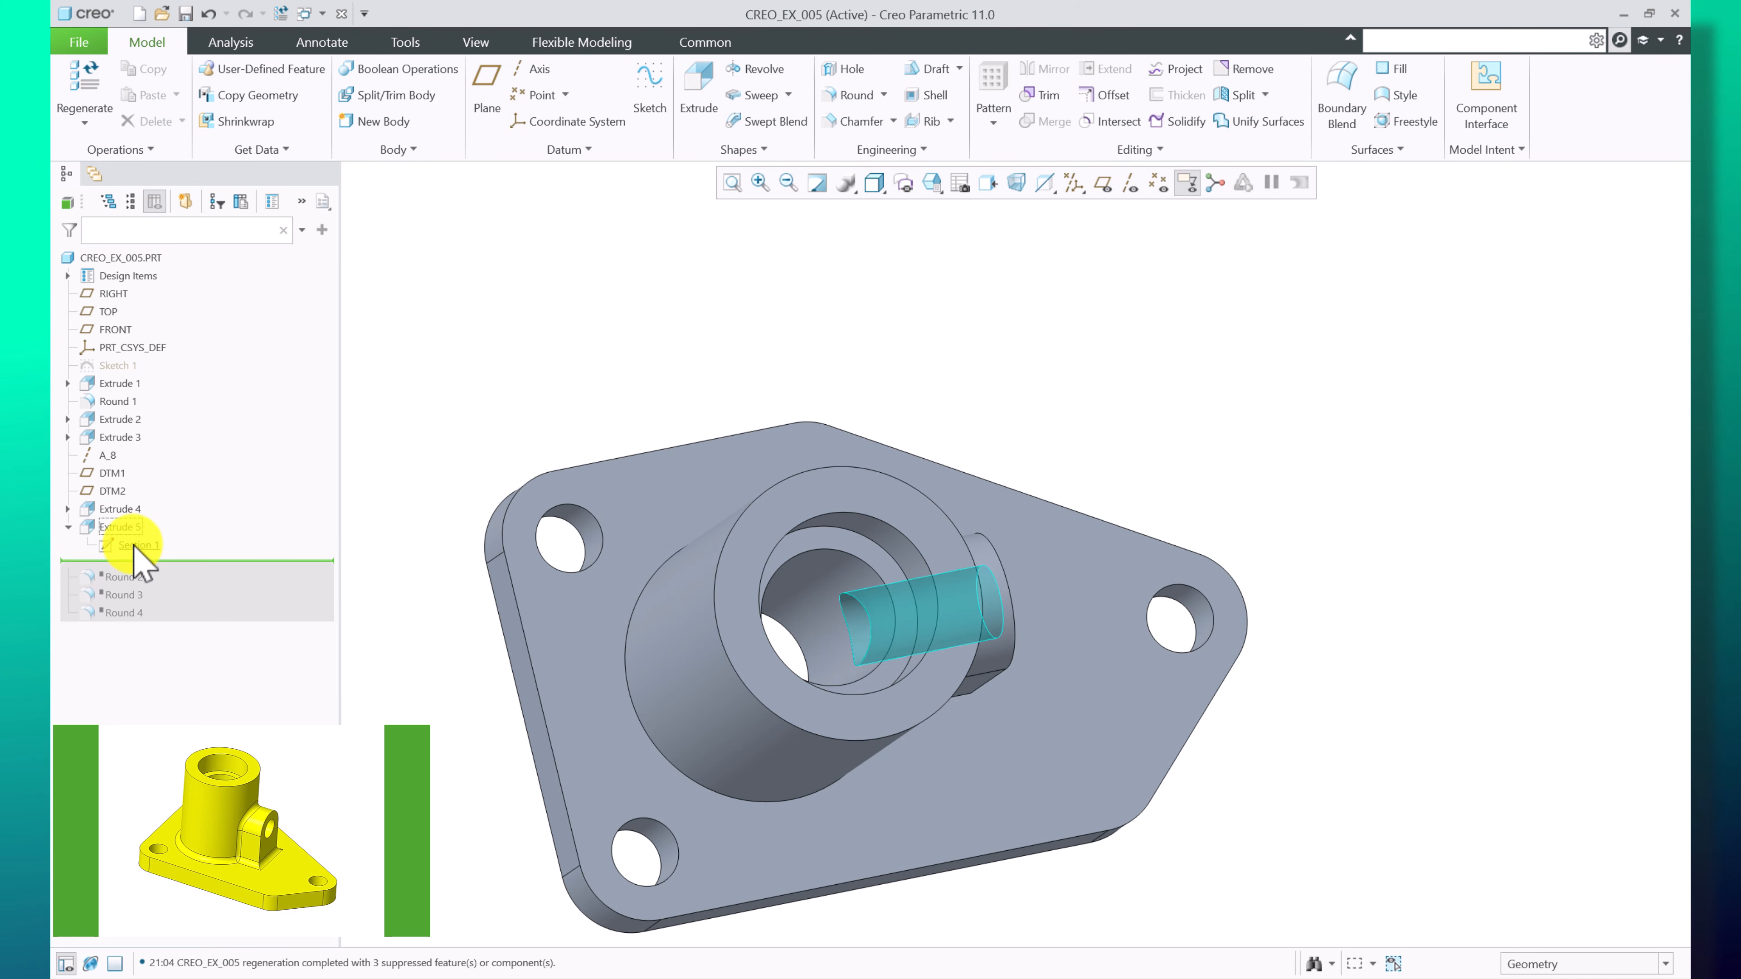
Edit the Extrude 5 section sketch, reposition the Ø16.00 diameter dimension, and accept the sketch
{"action": "left_click", "coordinate": [134, 546]}
{"action": "left_click", "coordinate": [165, 485]}
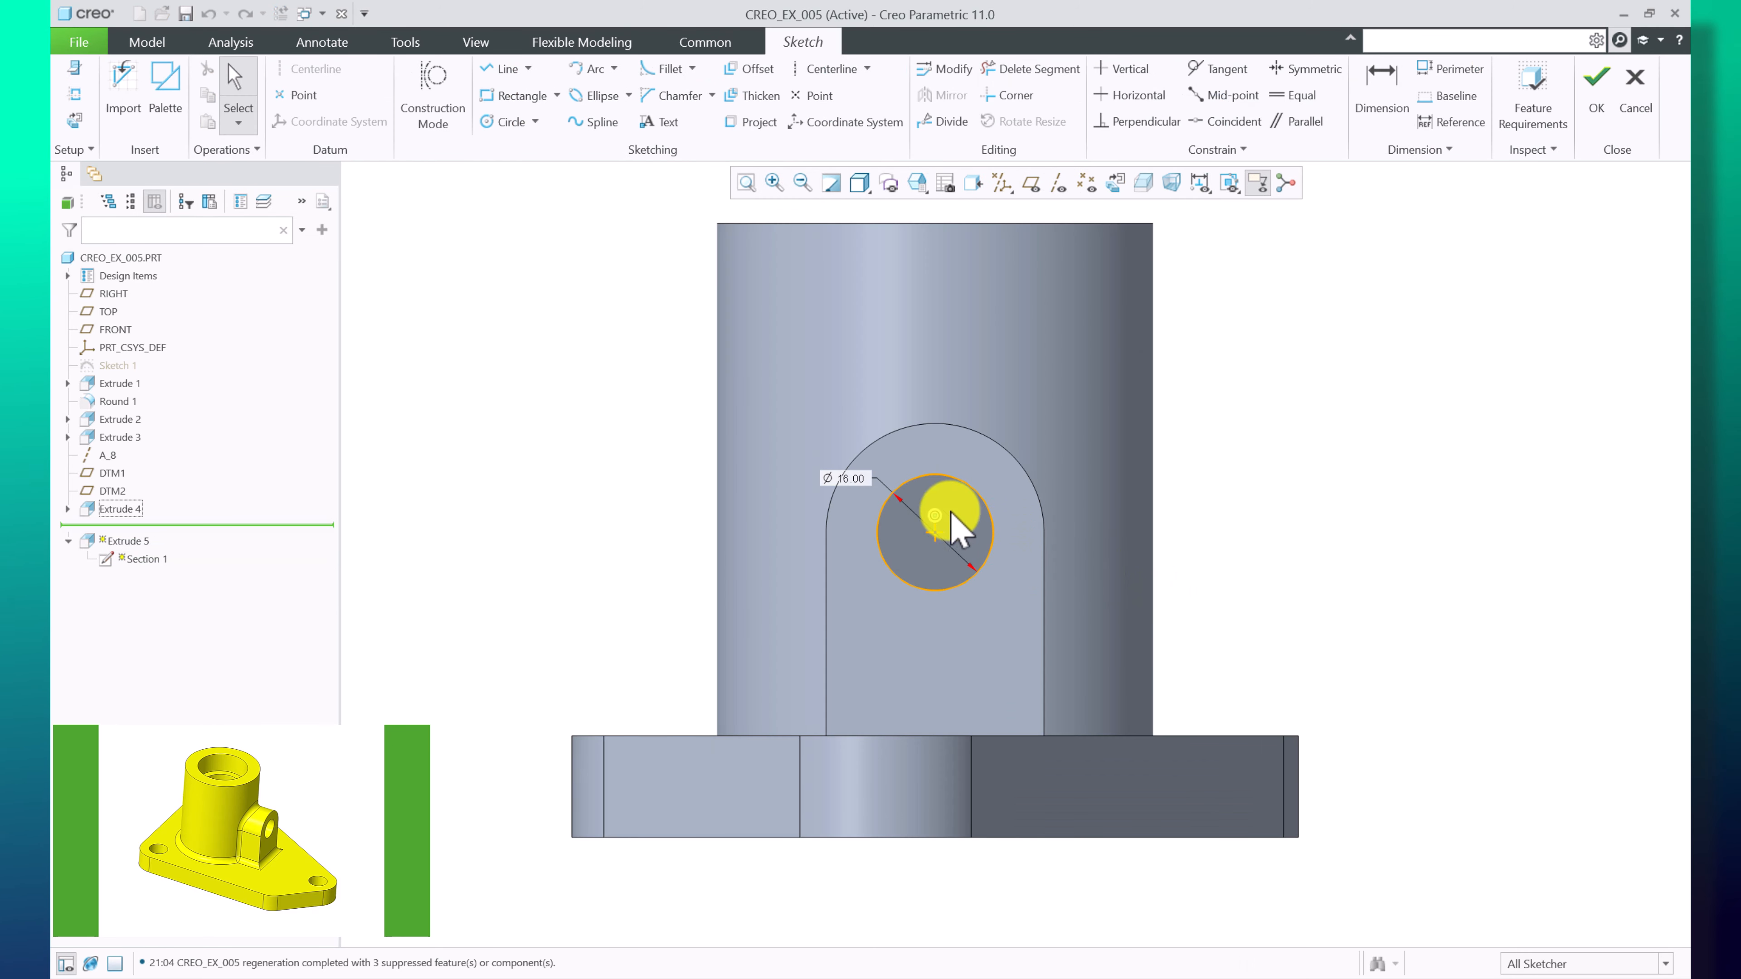
{"action": "left_click_drag", "start_coordinate": [859, 477], "coordinate": [602, 525]}
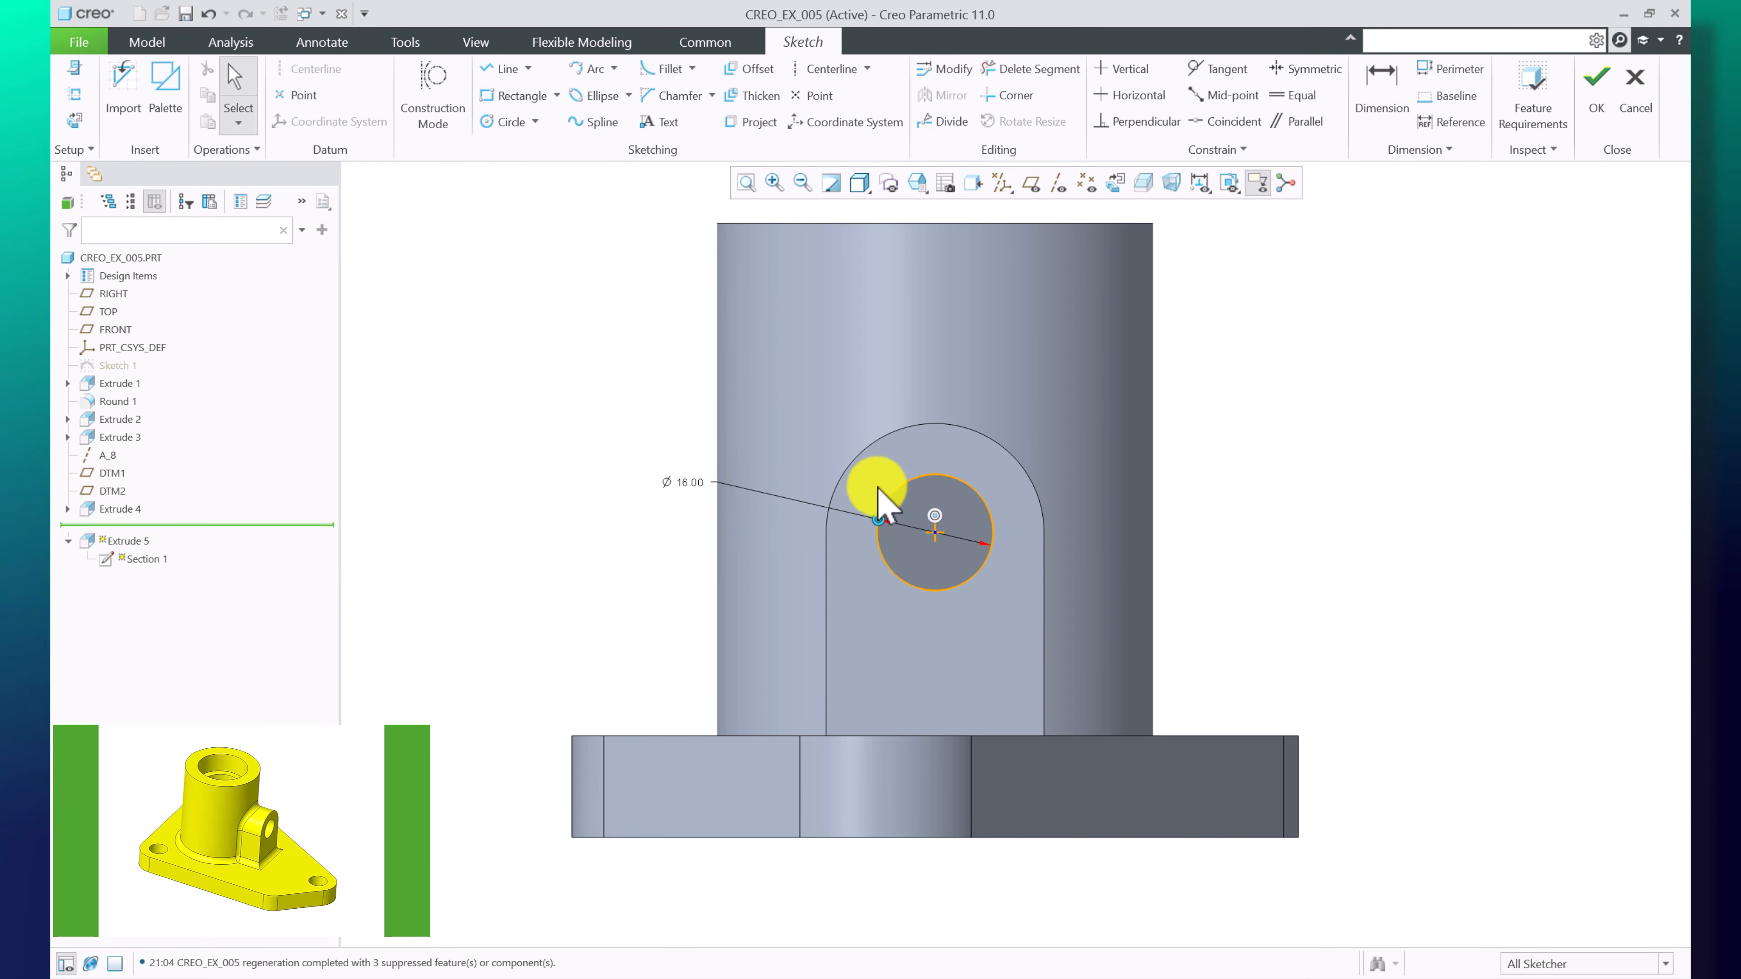
{"action": "left_click", "coordinate": [1599, 100]}
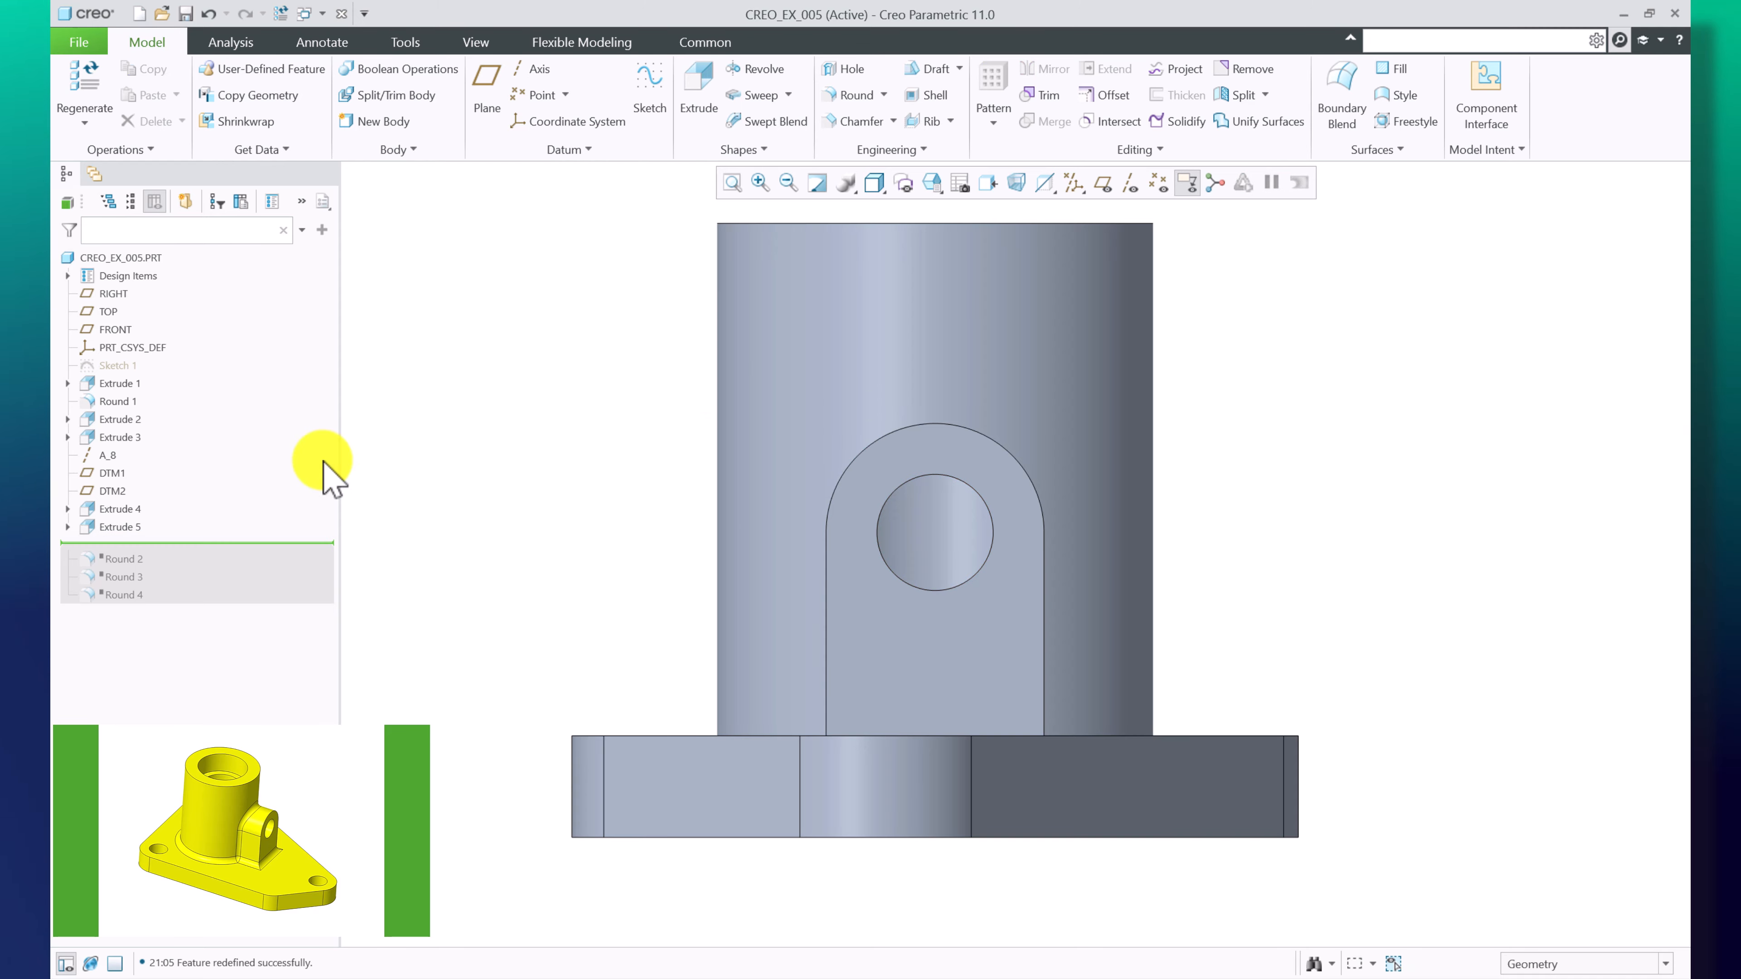
Redefine Extrude 5 and confirm its existing settings
{"action": "mouse_move", "coordinate": [884, 450]}
{"action": "middle_mouse_down"}
{"action": "mouse_move", "coordinate": [948, 454]}
{"action": "mouse_move", "coordinate": [990, 623]}
{"action": "mouse_move", "coordinate": [979, 537]}
{"action": "mouse_move", "coordinate": [1063, 594]}
{"action": "mouse_move", "coordinate": [1042, 552]}
{"action": "mouse_move", "coordinate": [1030, 568]}
{"action": "mouse_move", "coordinate": [987, 517]}
{"action": "mouse_move", "coordinate": [936, 508]}
{"action": "middle_mouse_up"}
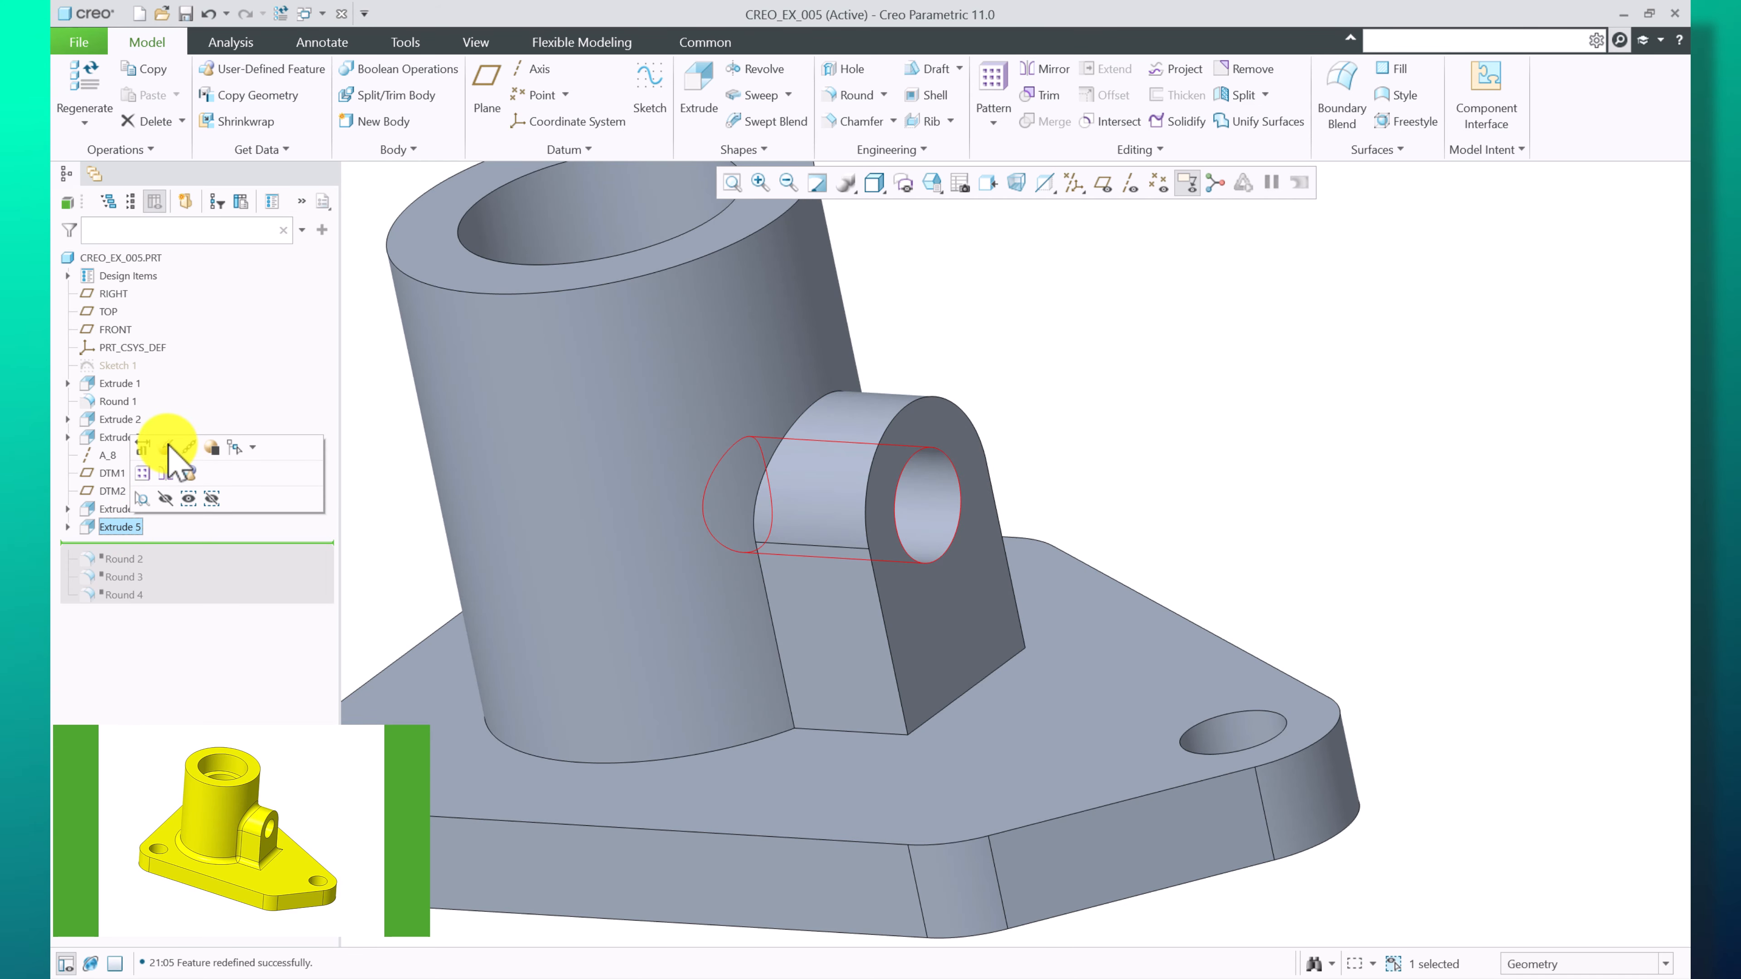
{"action": "left_click", "coordinate": [175, 456]}
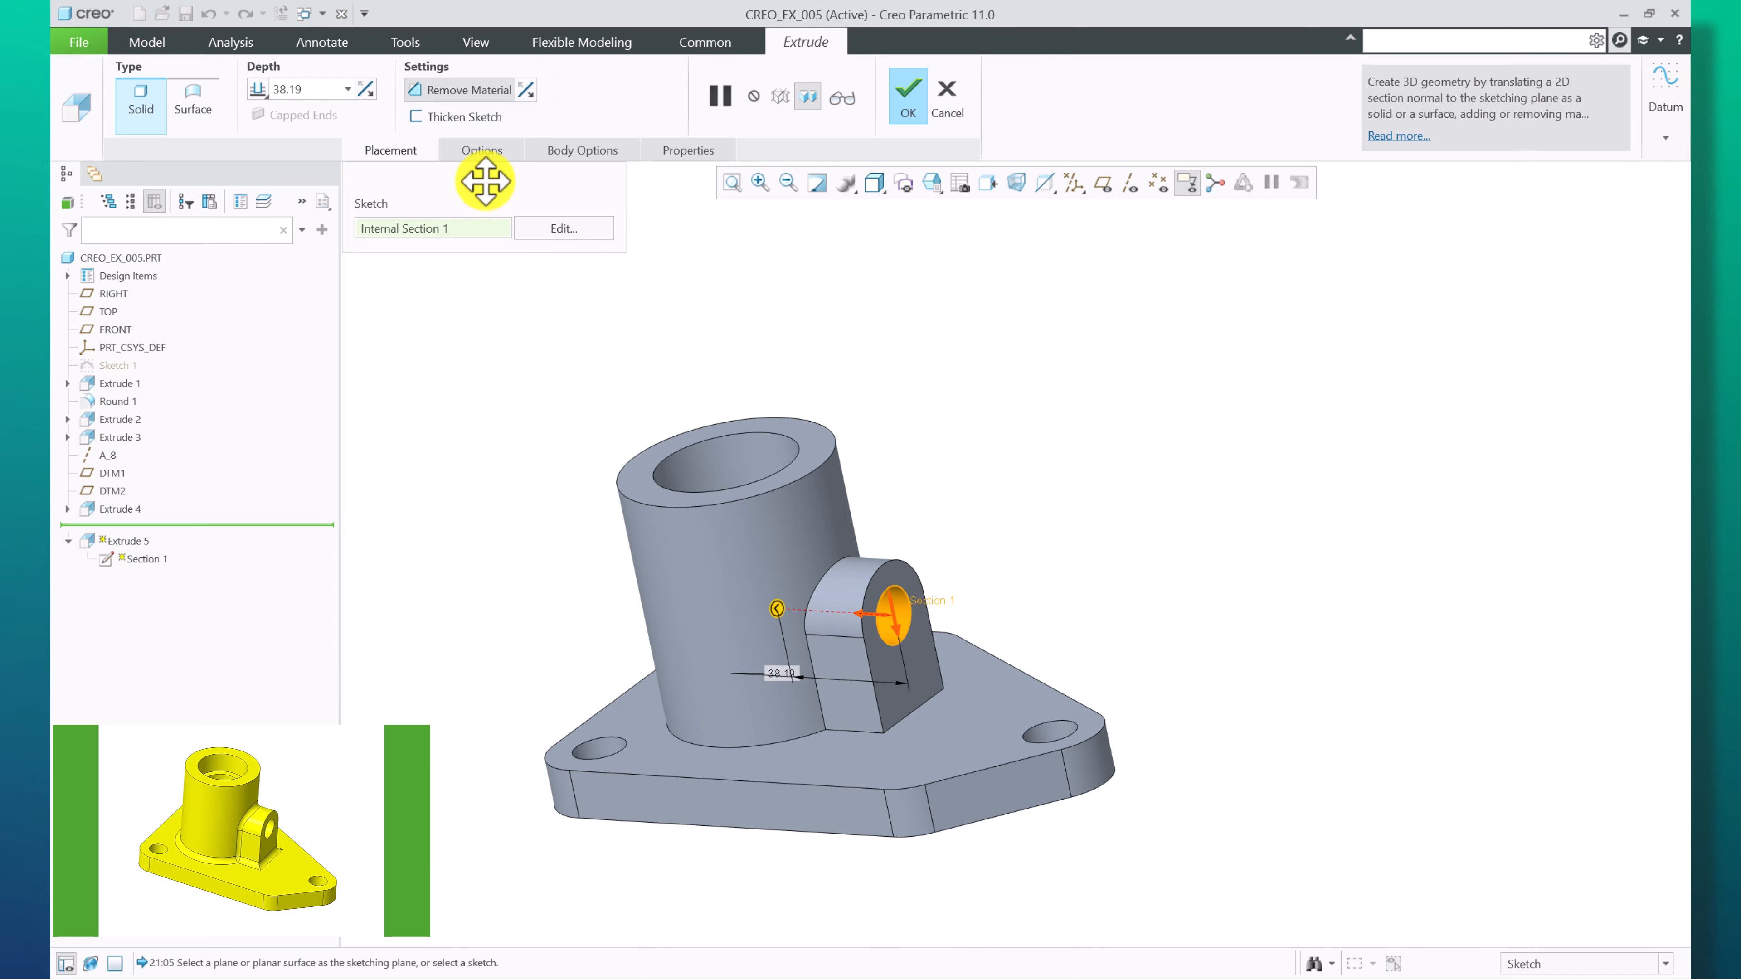
{"action": "middle_click_drag", "start_coordinate": [898, 515], "coordinate": [971, 641]}
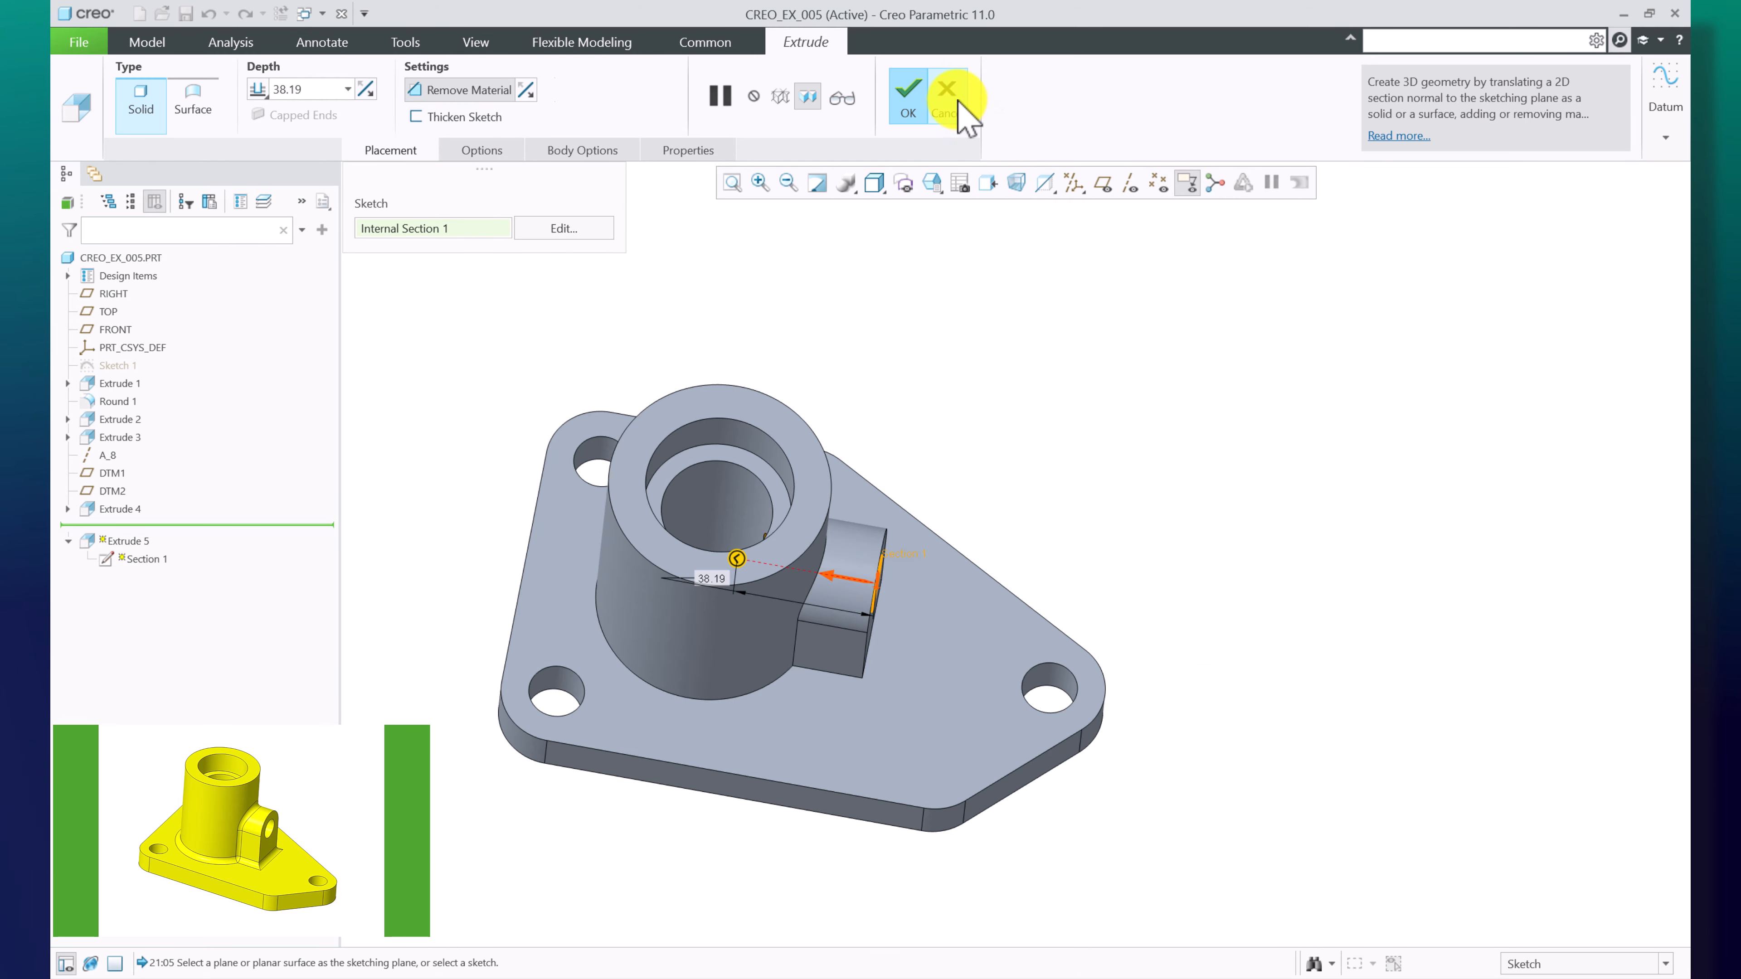
{"action": "left_click", "coordinate": [914, 98]}
Move the insertion point to just after Round 2 so it is resumed
{"action": "right_click", "coordinate": [128, 564]}
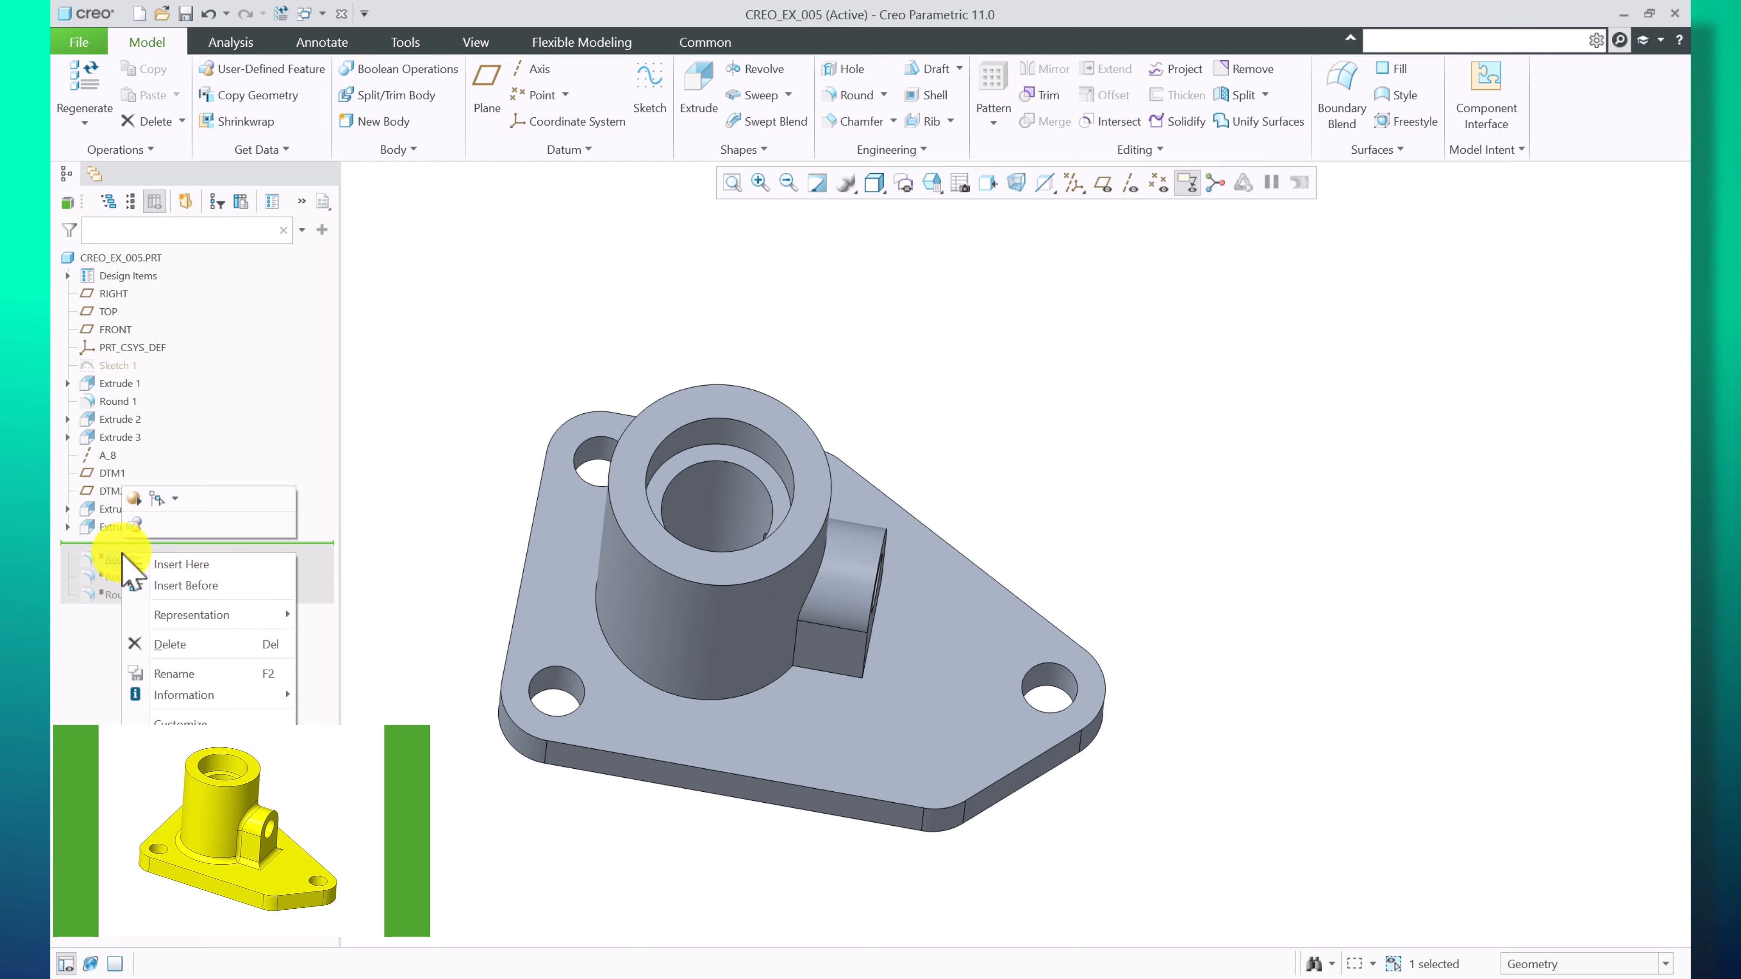
{"action": "left_click", "coordinate": [136, 579]}
{"action": "left_click", "coordinate": [118, 545]}
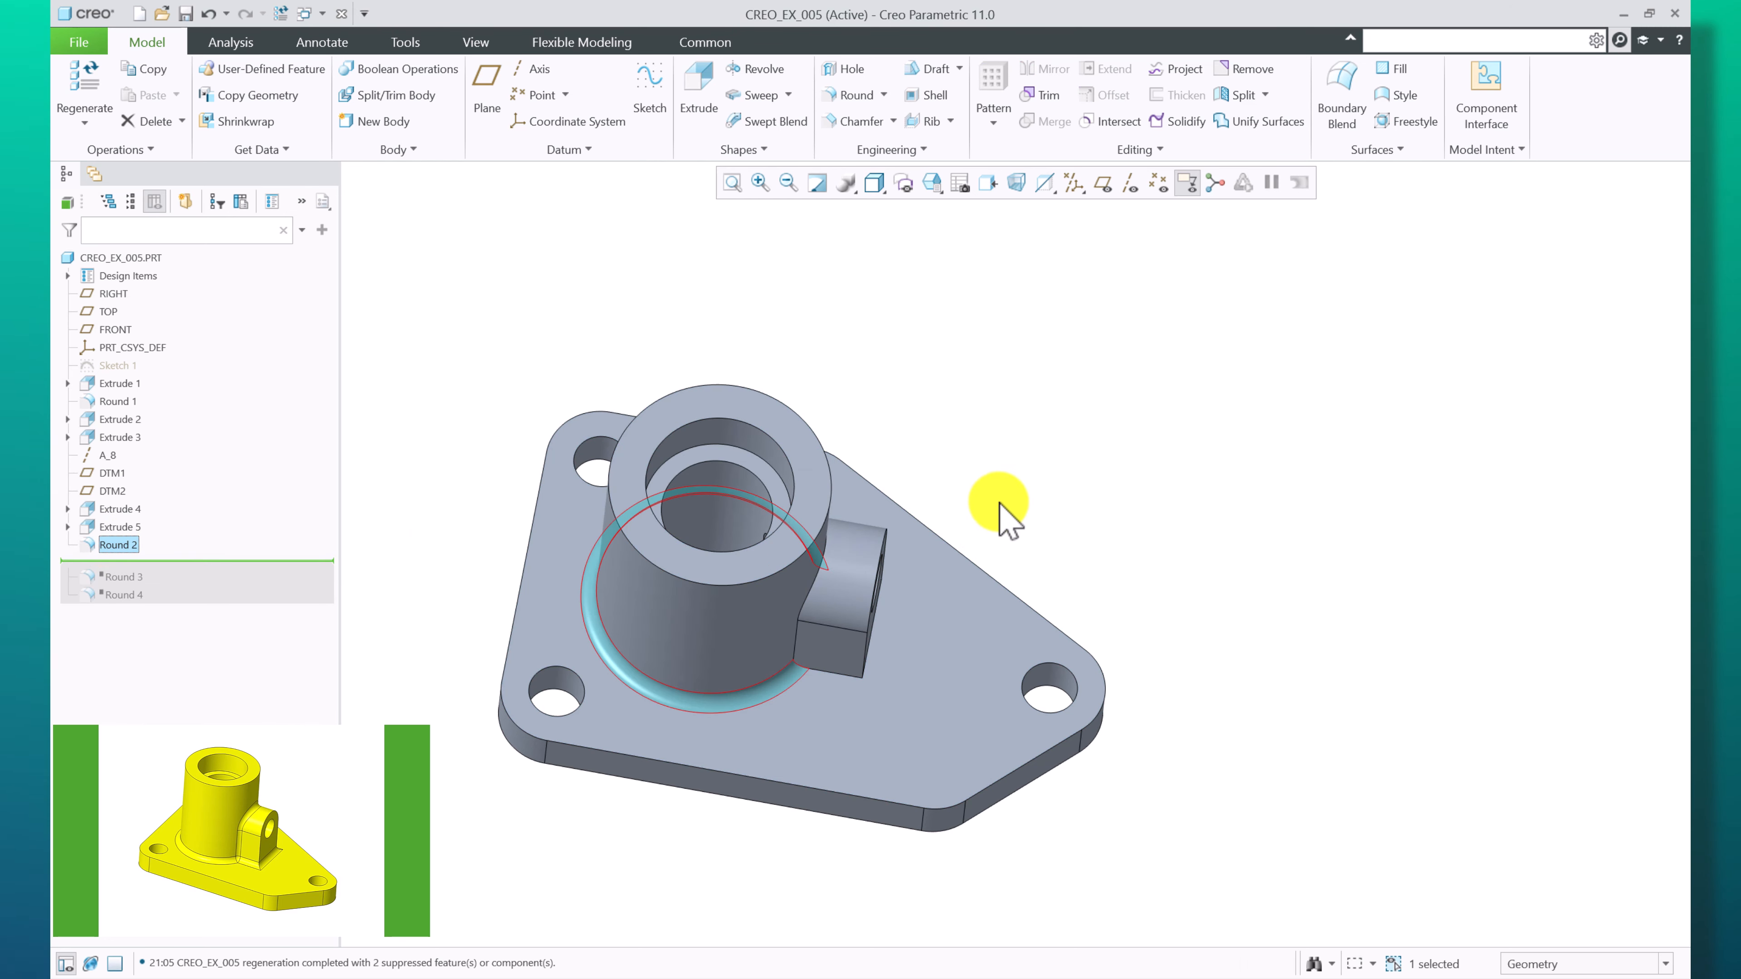
{"action": "middle_click_drag", "start_coordinate": [842, 730], "coordinate": [843, 673]}
{"action": "left_click", "coordinate": [1349, 496]}
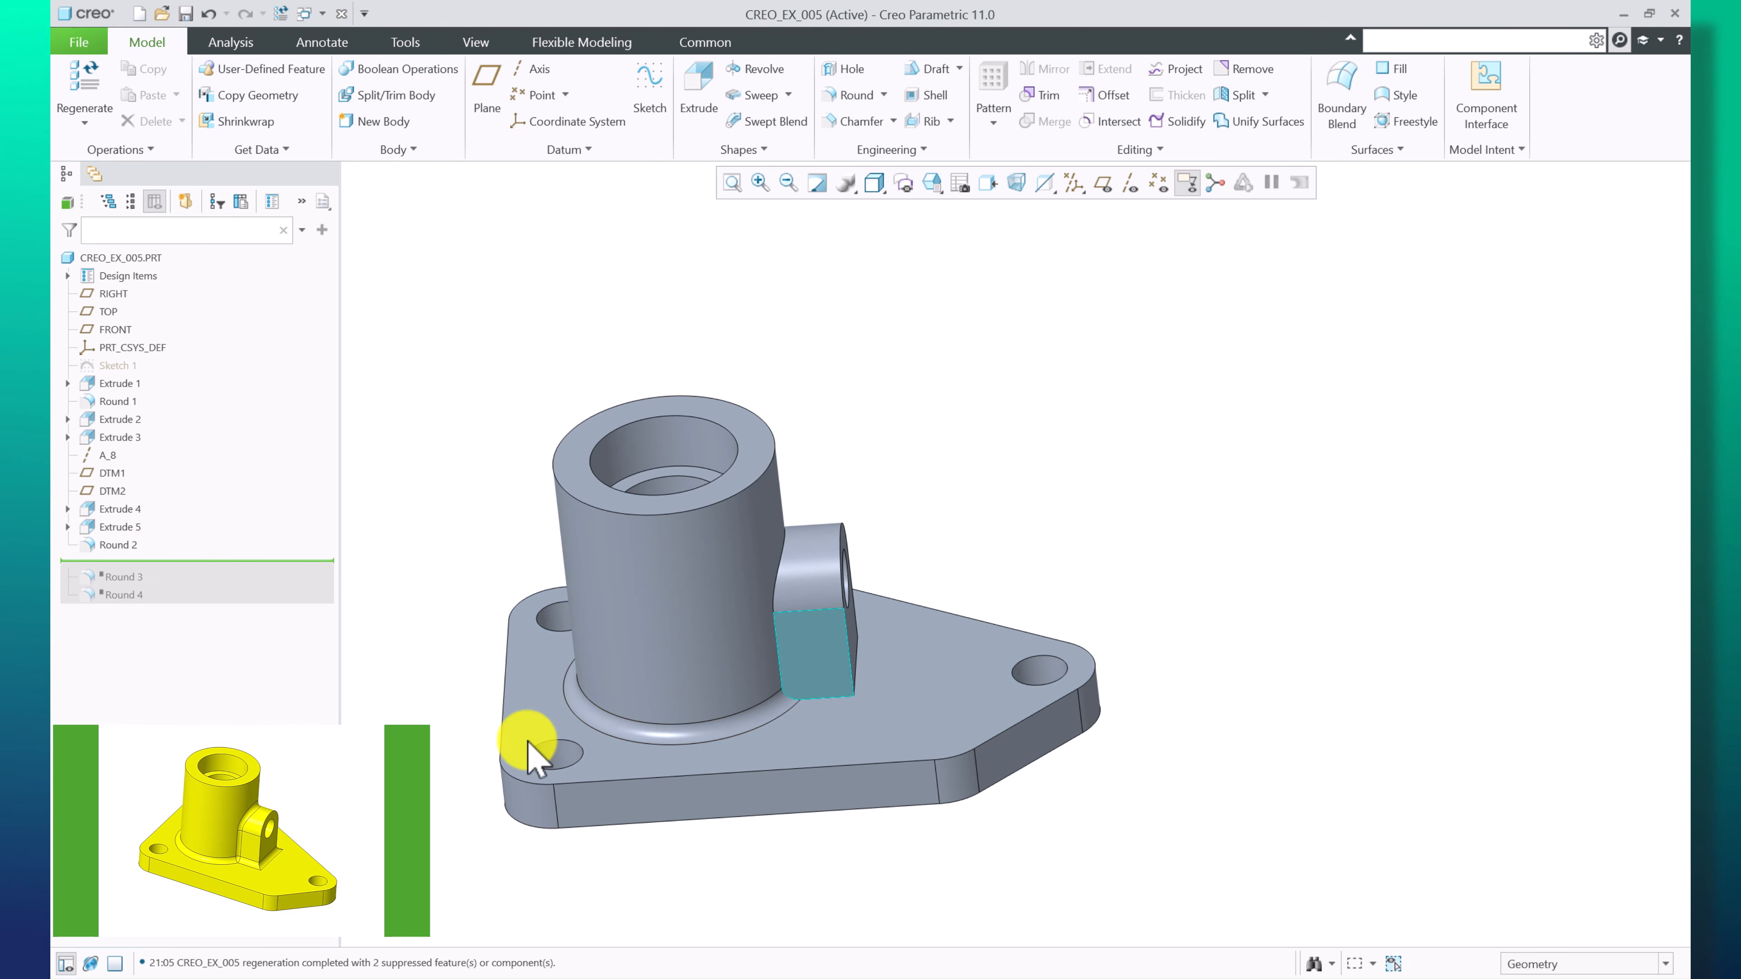
Redefine Round 2, select its 4.00 radius value, and confirm the round
{"action": "scroll", "coordinate": [411, 758], "scroll_direction": "down", "scroll_amount": 1}
{"action": "left_click", "coordinate": [108, 544]}
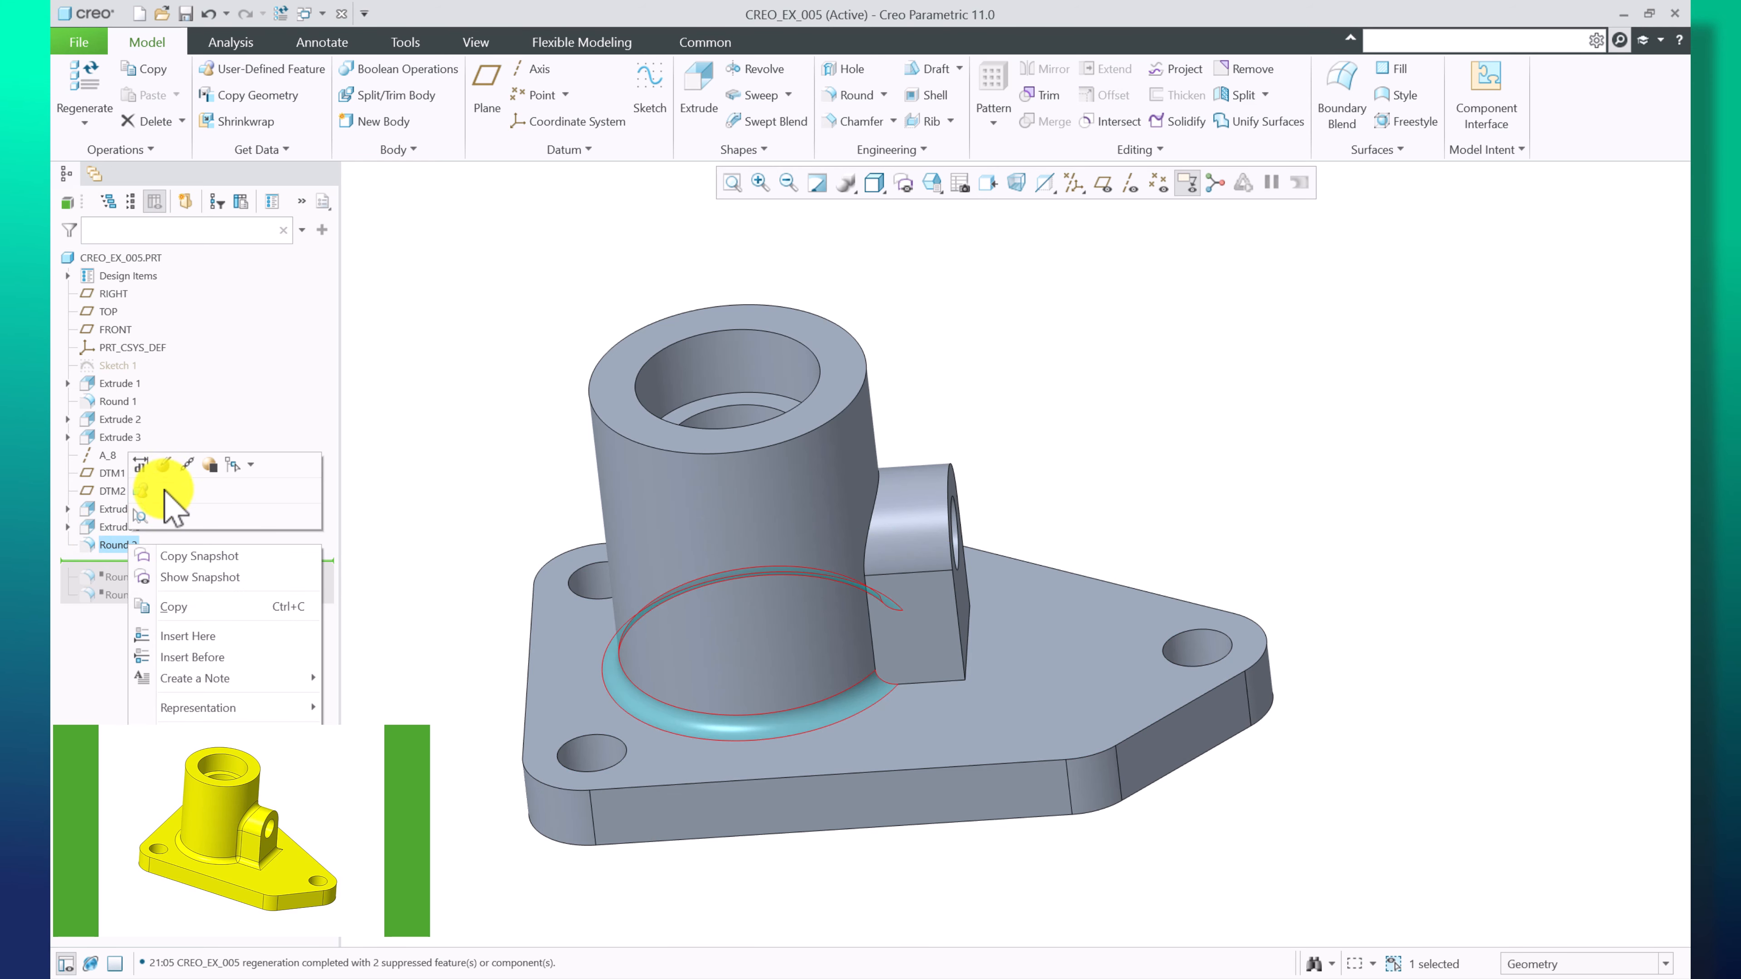
{"action": "left_click", "coordinate": [165, 466]}
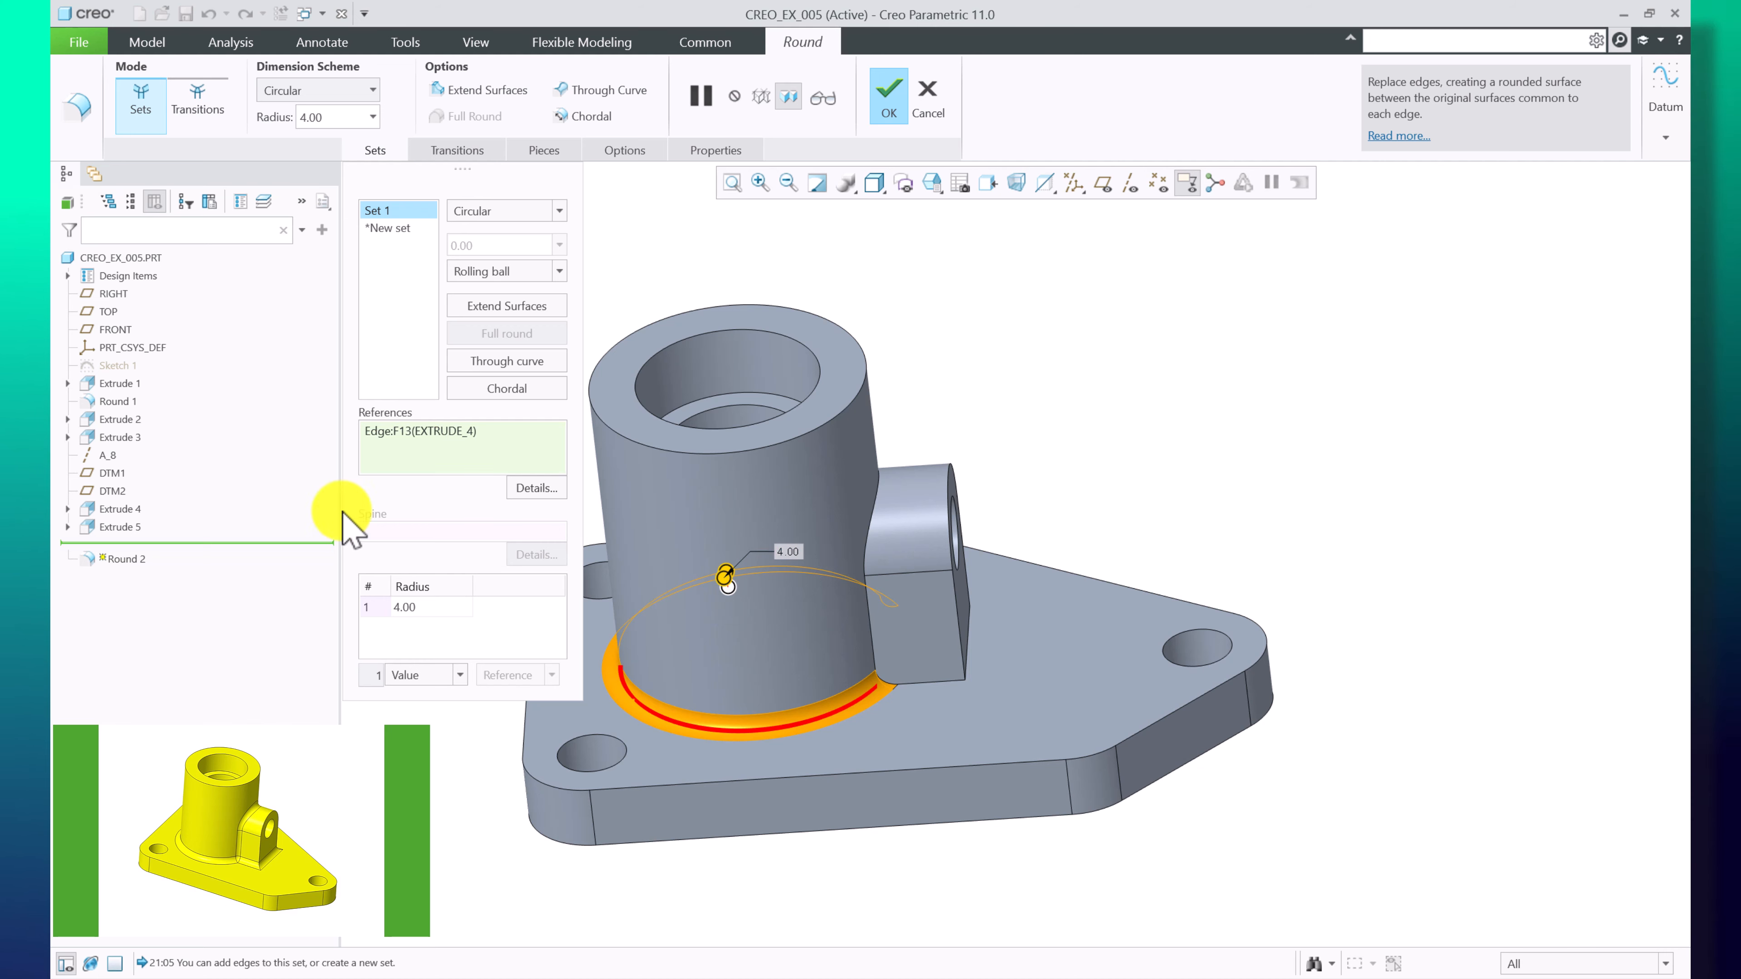
{"action": "left_click", "coordinate": [419, 620]}
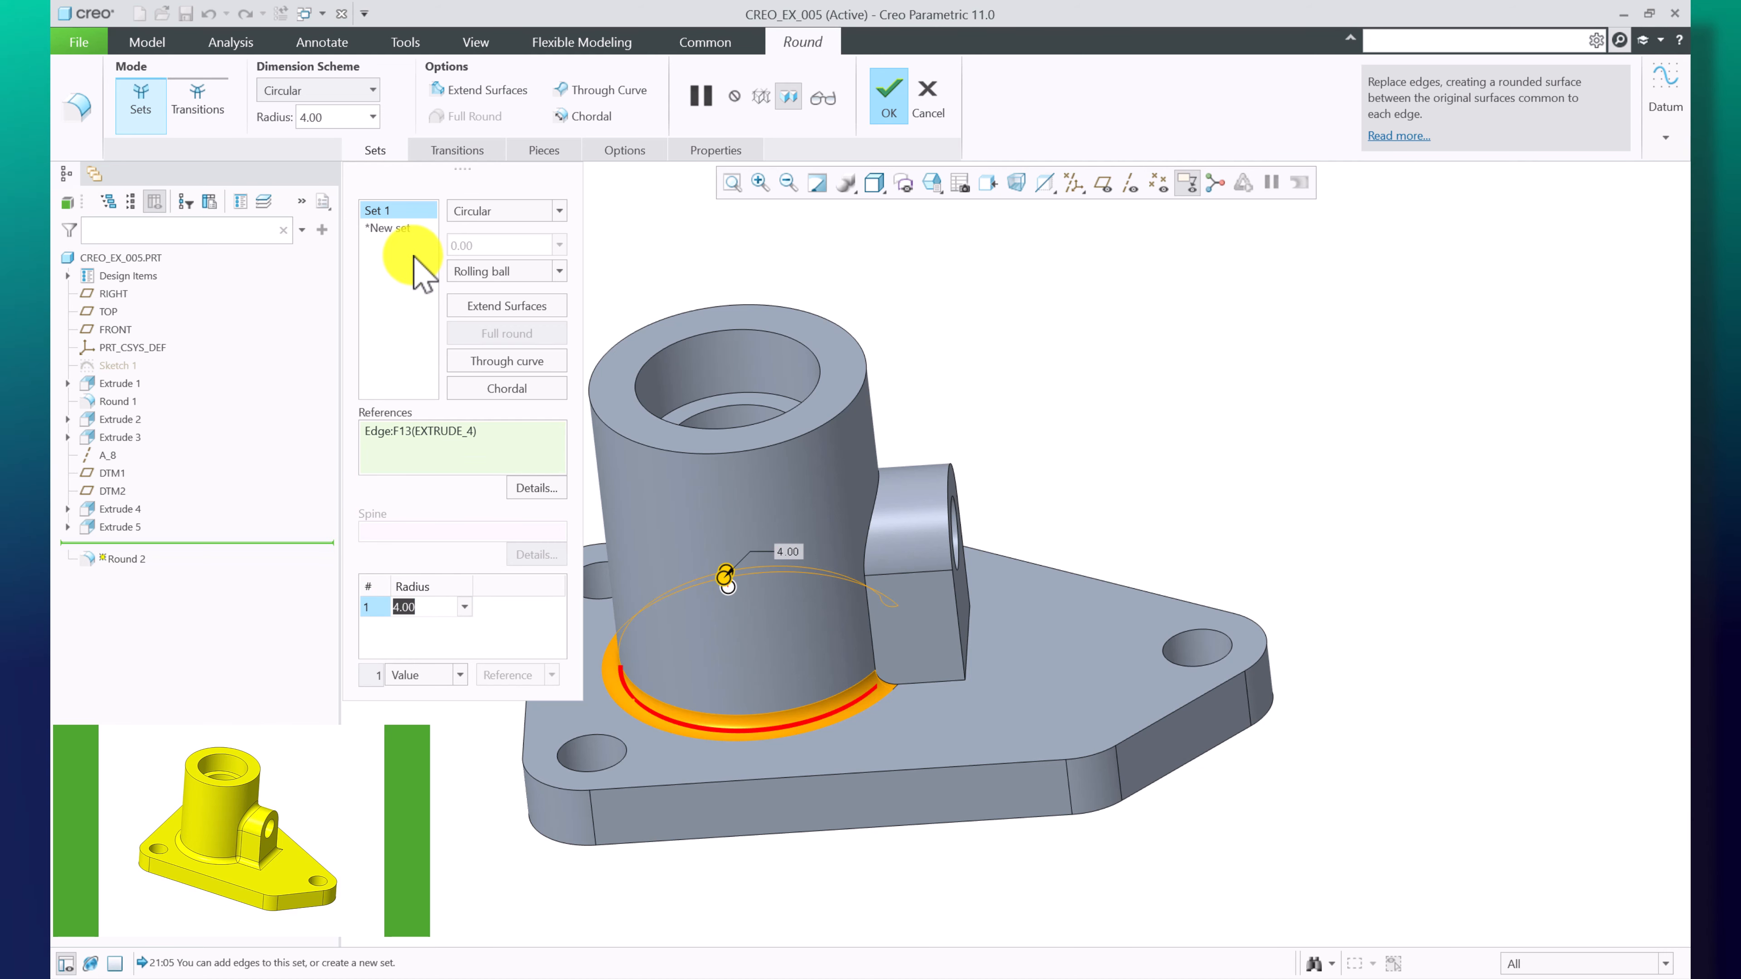
{"action": "left_click", "coordinate": [889, 108]}
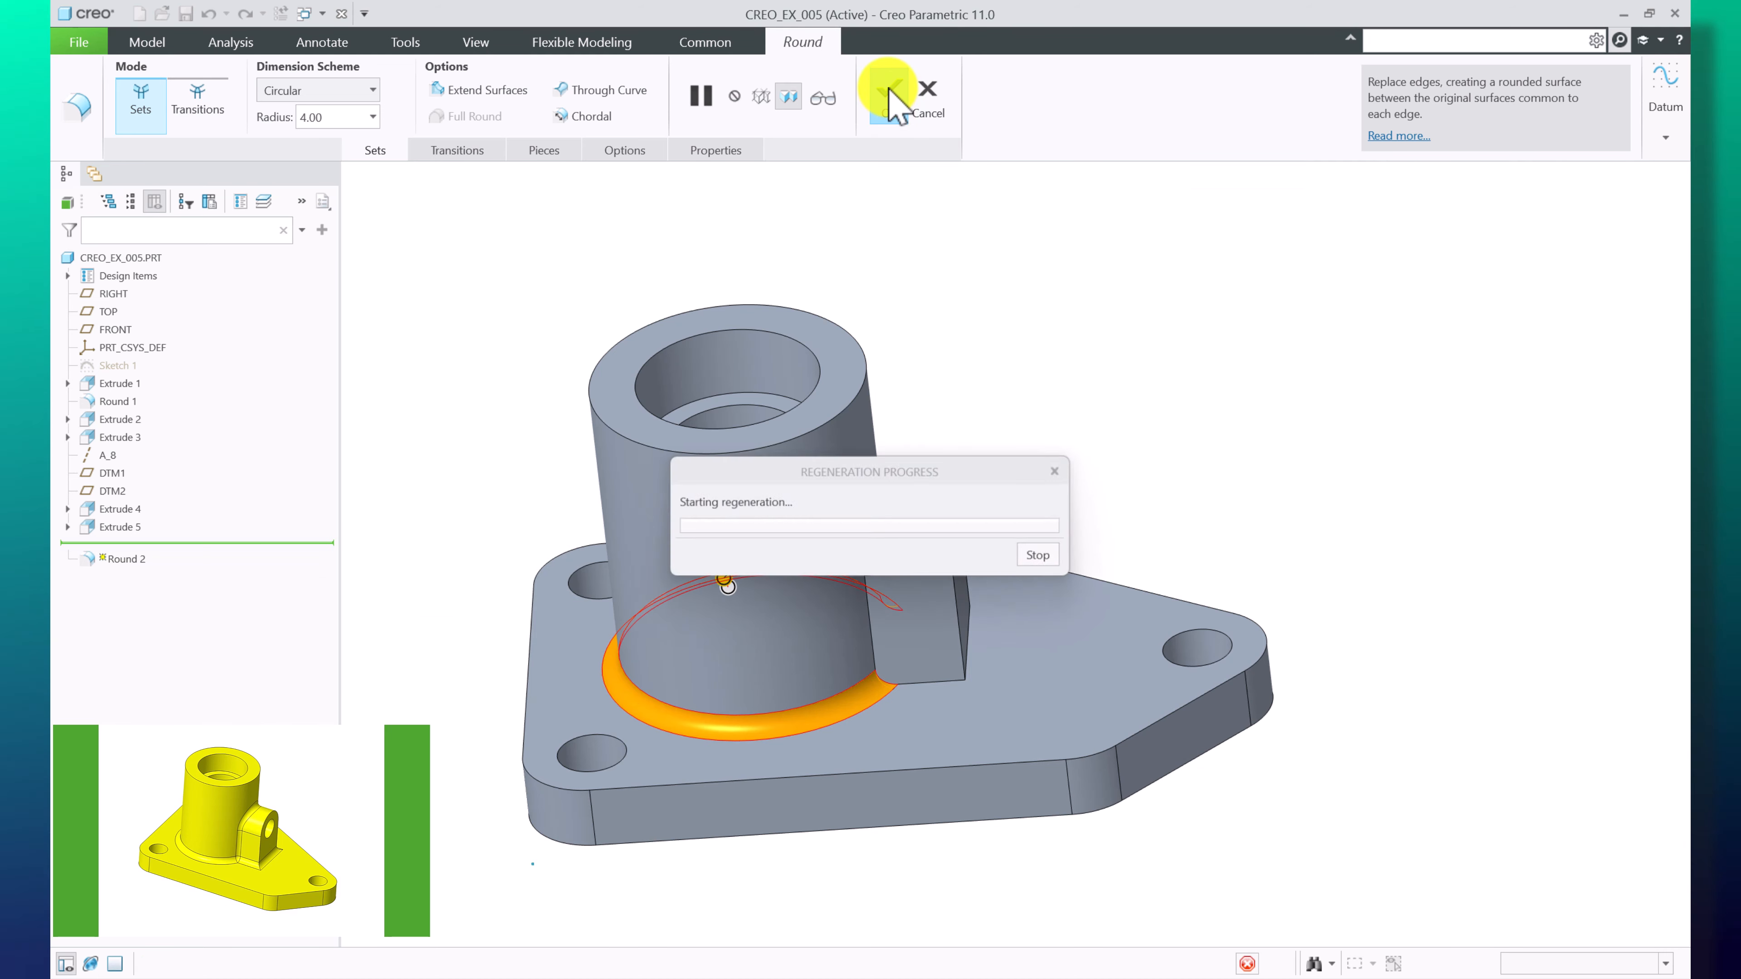
{"action": "left_click", "coordinate": [1329, 354]}
Move the insertion point to just after Round 3 so it is resumed
{"action": "left_click_drag", "start_coordinate": [134, 560], "coordinate": [133, 571]}
{"action": "right_click", "coordinate": [141, 575]}
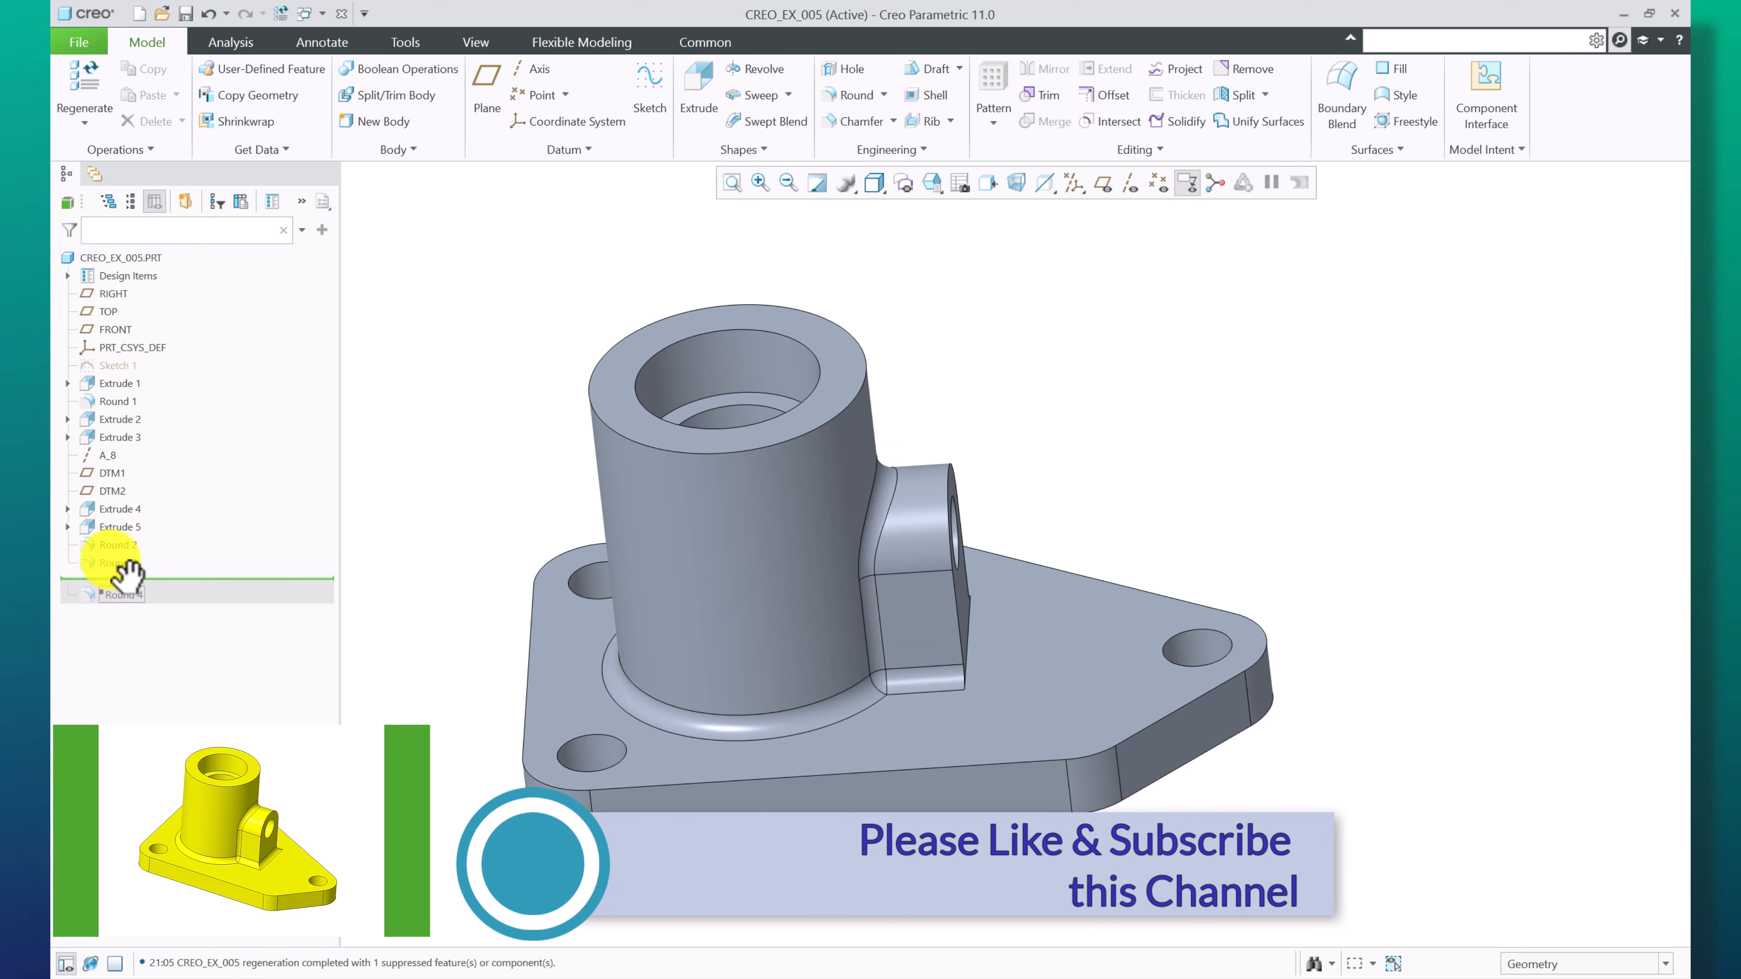
{"action": "left_click", "coordinate": [118, 562]}
{"action": "mouse_move", "coordinate": [1050, 518]}
{"action": "middle_mouse_down"}
{"action": "mouse_move", "coordinate": [1205, 401]}
{"action": "mouse_move", "coordinate": [1163, 480]}
{"action": "mouse_move", "coordinate": [1003, 591]}
{"action": "mouse_move", "coordinate": [1124, 440]}
{"action": "mouse_move", "coordinate": [1010, 557]}
{"action": "mouse_move", "coordinate": [877, 570]}
{"action": "middle_mouse_up"}
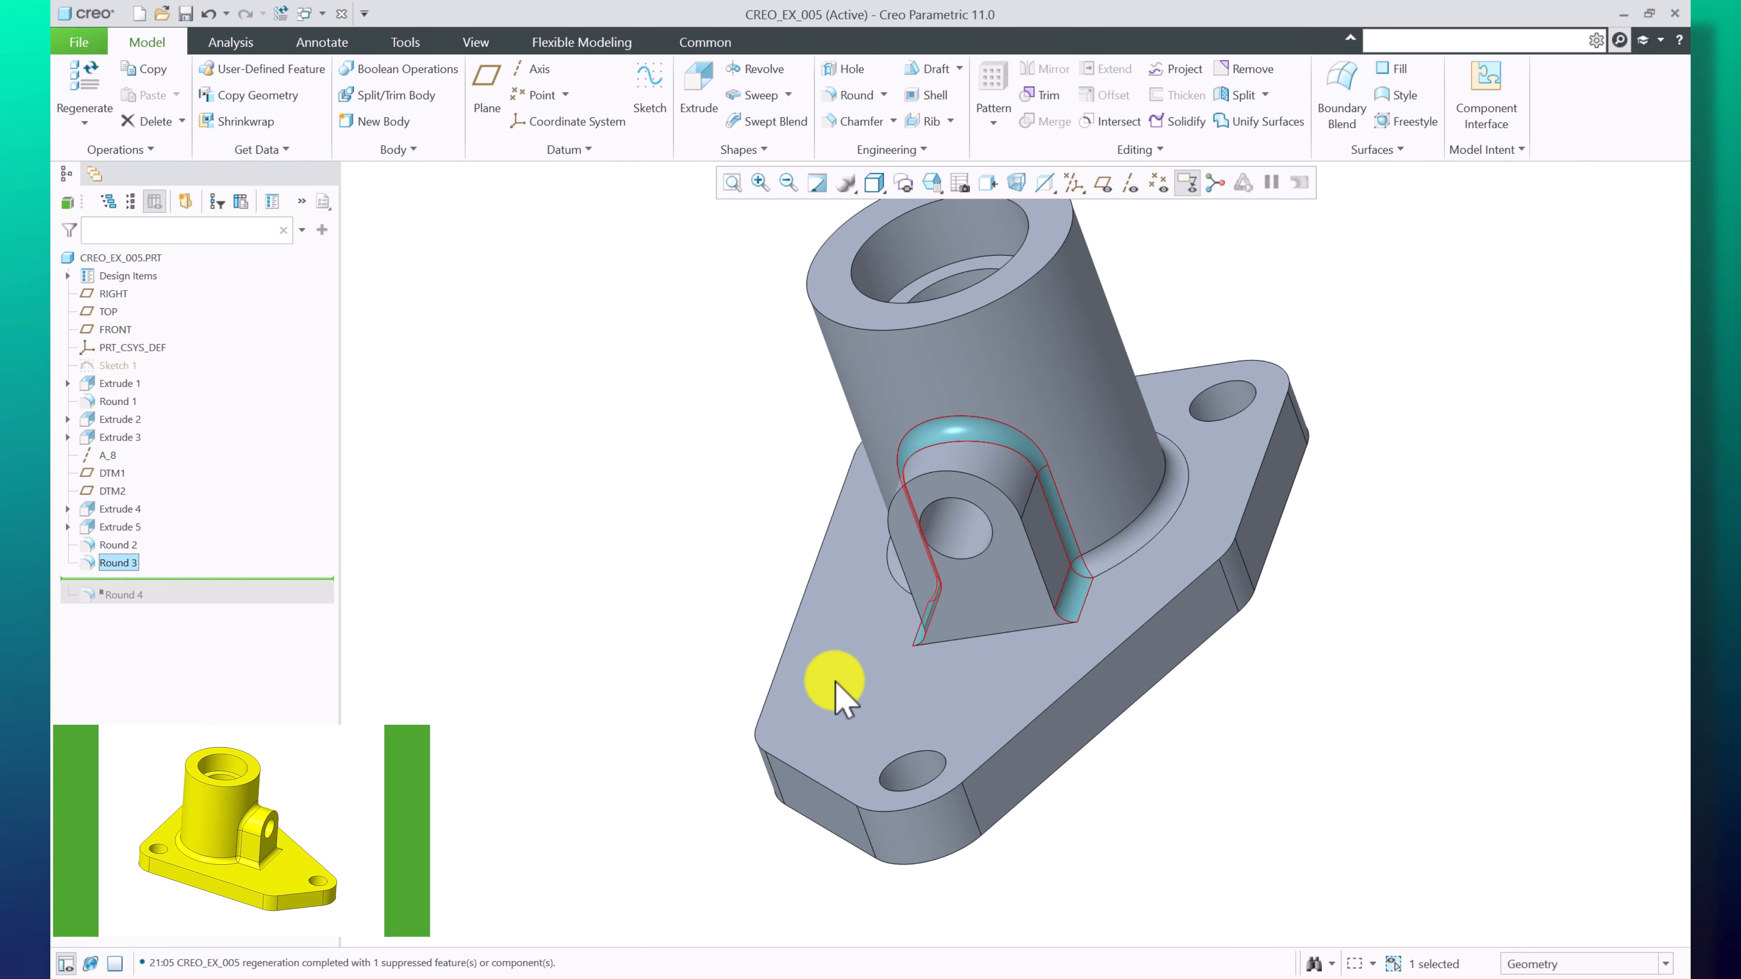
{"action": "mouse_move", "coordinate": [835, 682]}
{"action": "middle_mouse_down"}
{"action": "mouse_move", "coordinate": [910, 668]}
{"action": "mouse_move", "coordinate": [933, 704]}
{"action": "mouse_move", "coordinate": [894, 720]}
{"action": "mouse_move", "coordinate": [966, 665]}
{"action": "mouse_move", "coordinate": [983, 700]}
{"action": "mouse_move", "coordinate": [1007, 678]}
{"action": "middle_mouse_up"}
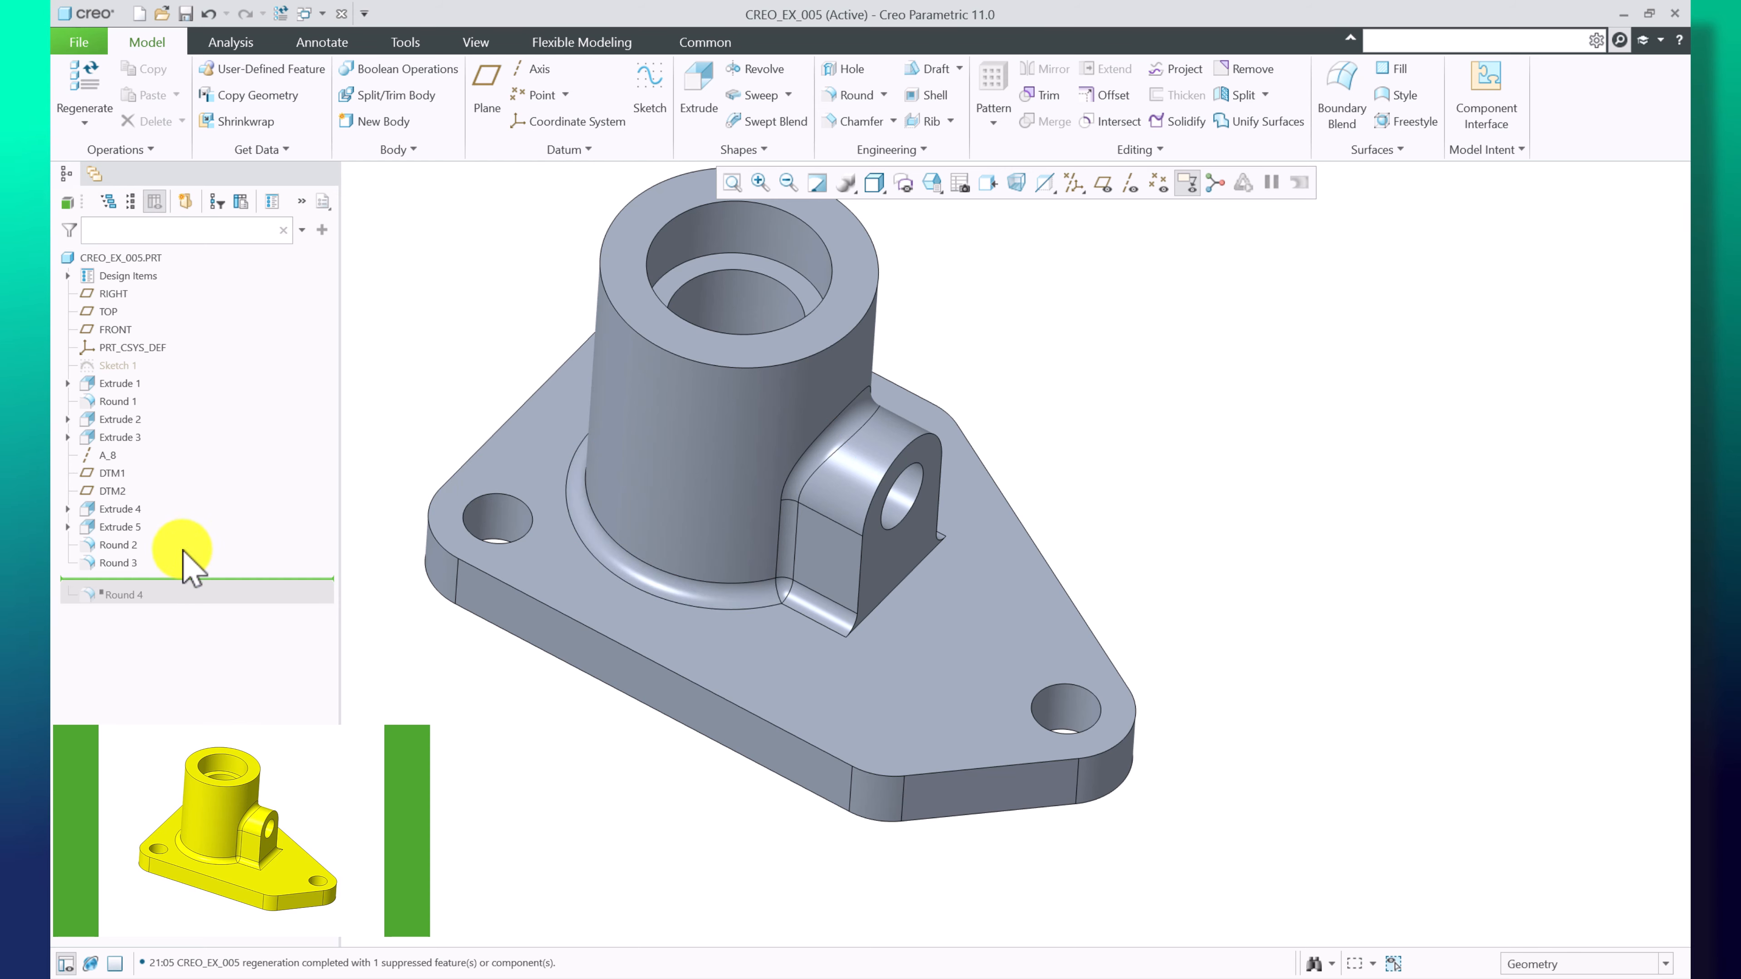
Redefine Round 3 and confirm it with its 4.00 radius
{"action": "right_click", "coordinate": [127, 564]}
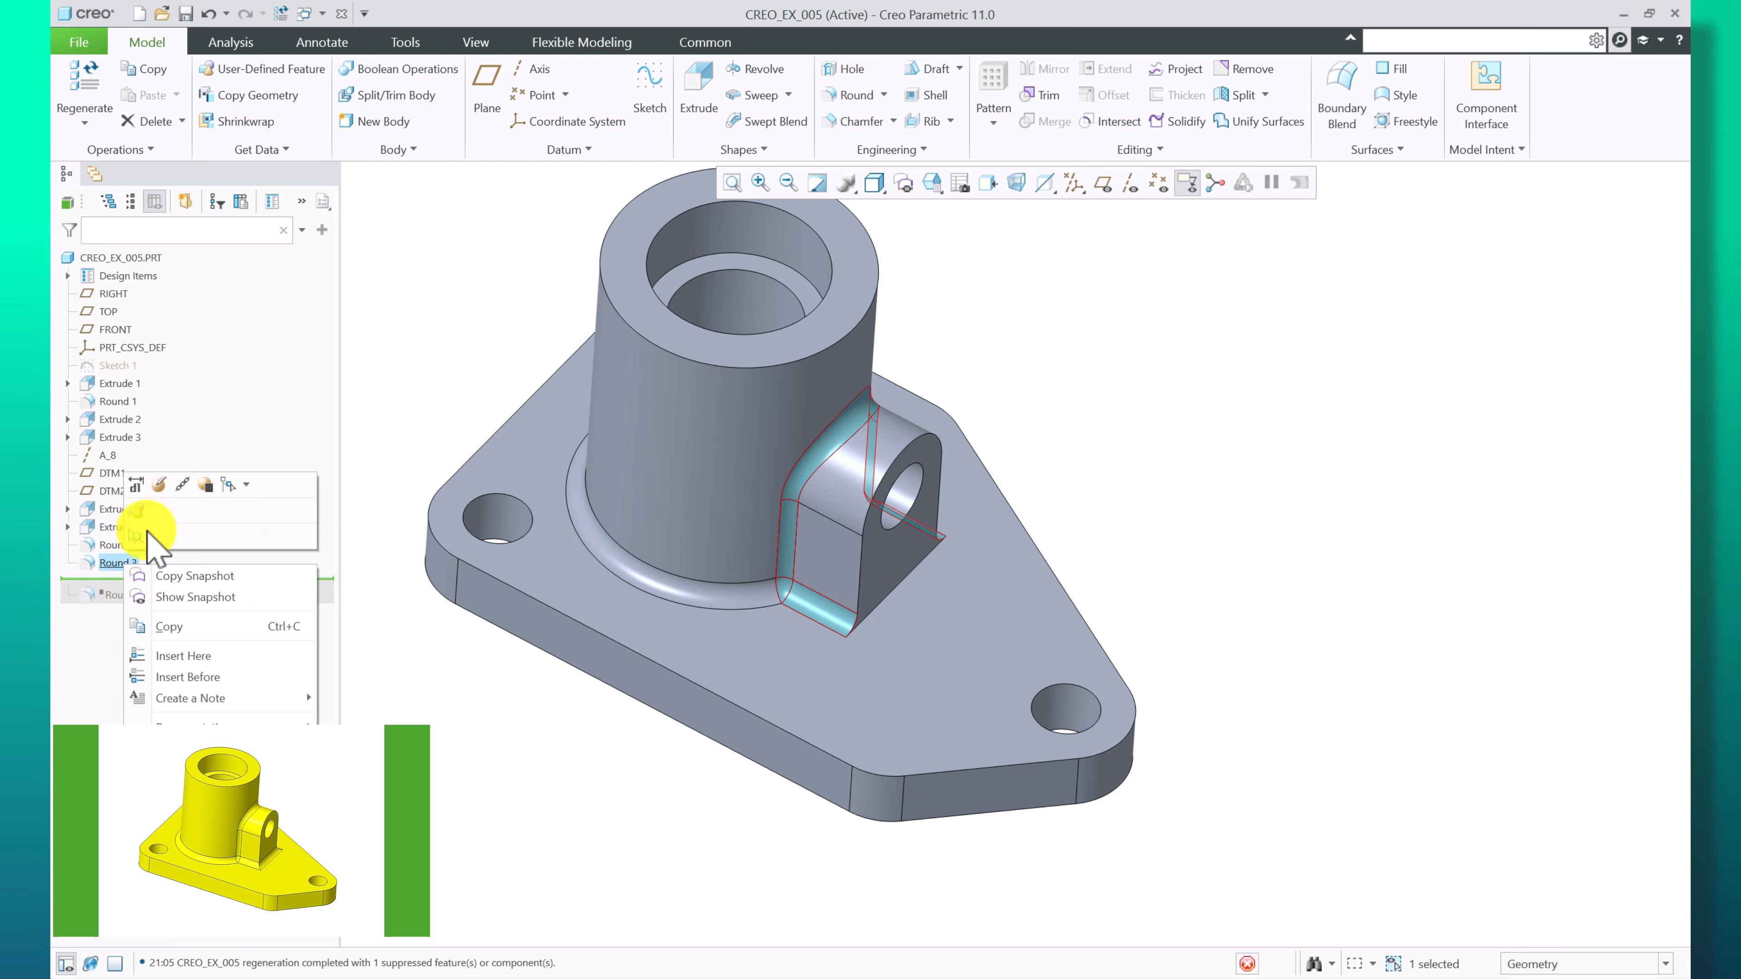
{"action": "left_click", "coordinate": [162, 485]}
{"action": "middle_click_drag", "start_coordinate": [680, 622], "coordinate": [881, 563]}
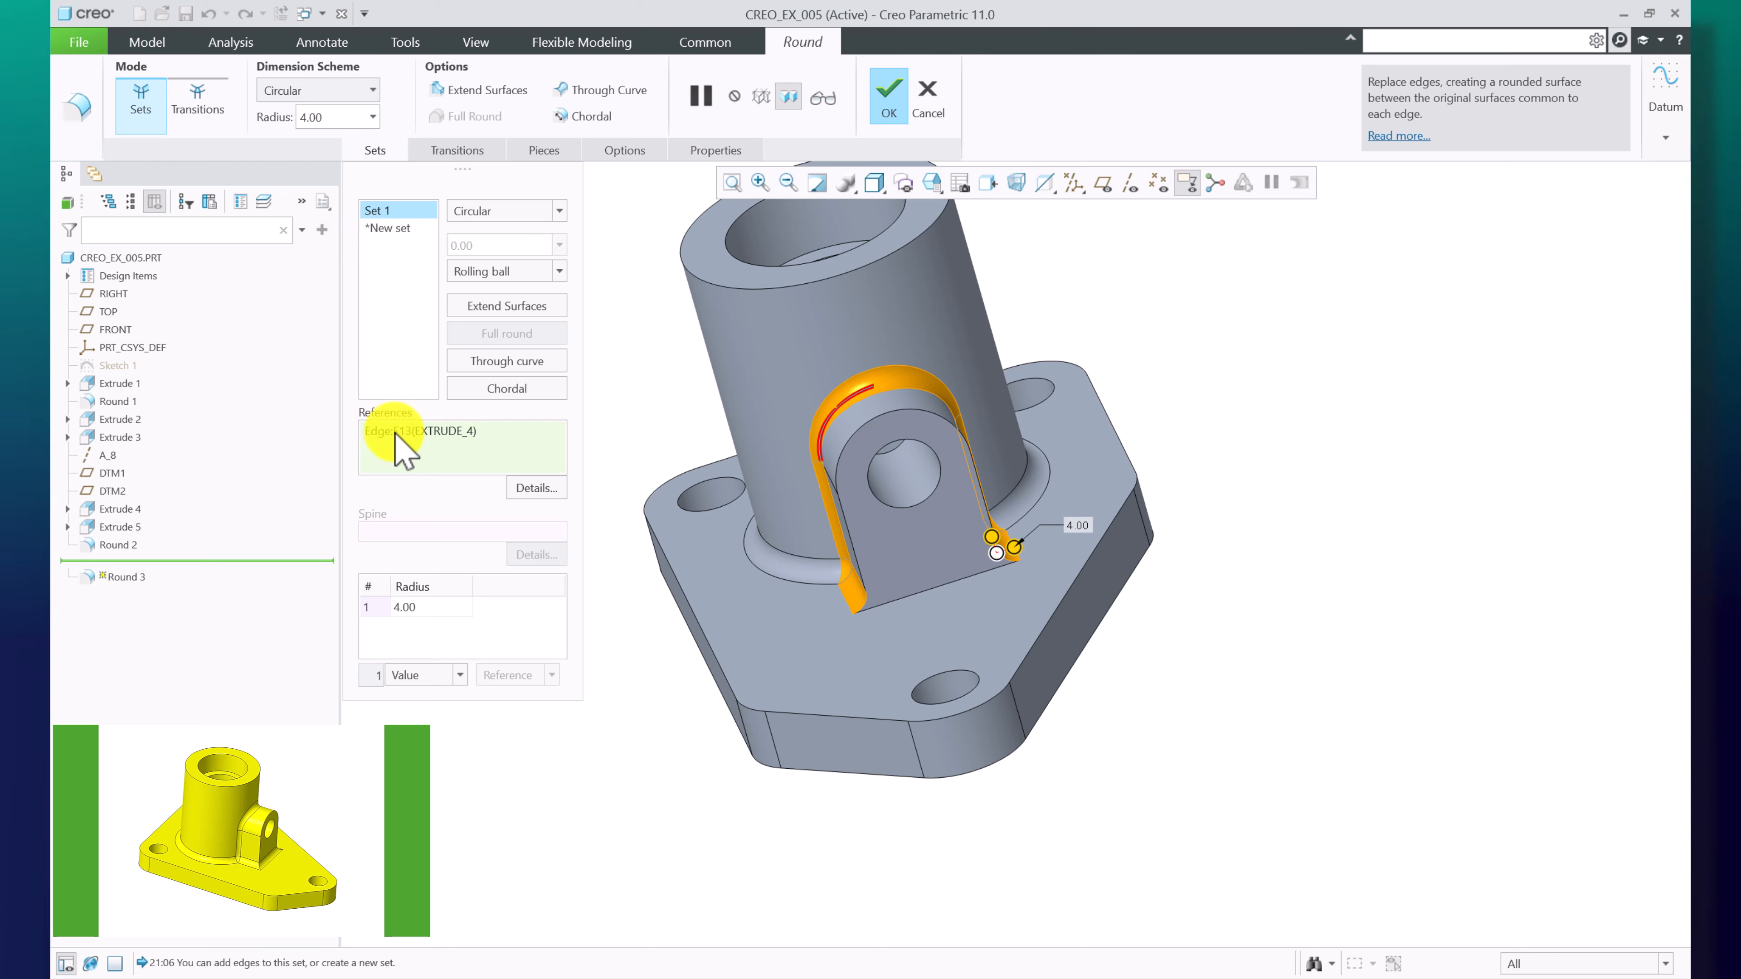
{"action": "middle_click_drag", "start_coordinate": [1108, 545], "coordinate": [1253, 554]}
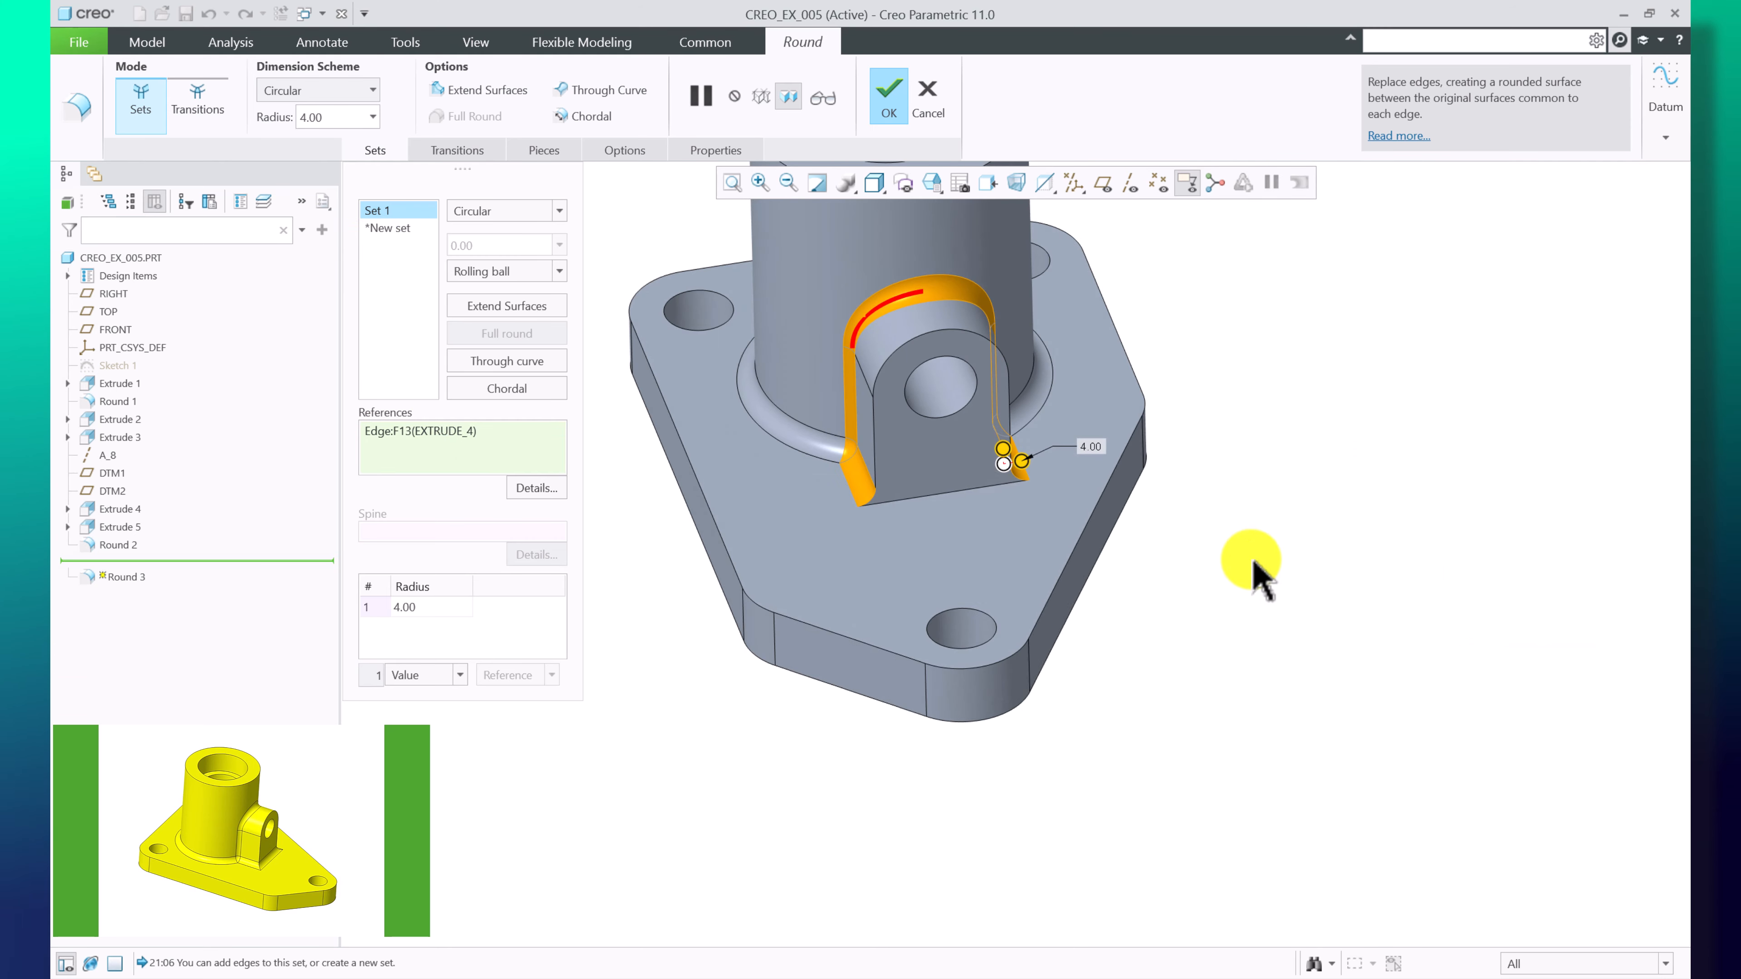
{"action": "scroll", "coordinate": [912, 477], "scroll_direction": "down", "scroll_amount": 4}
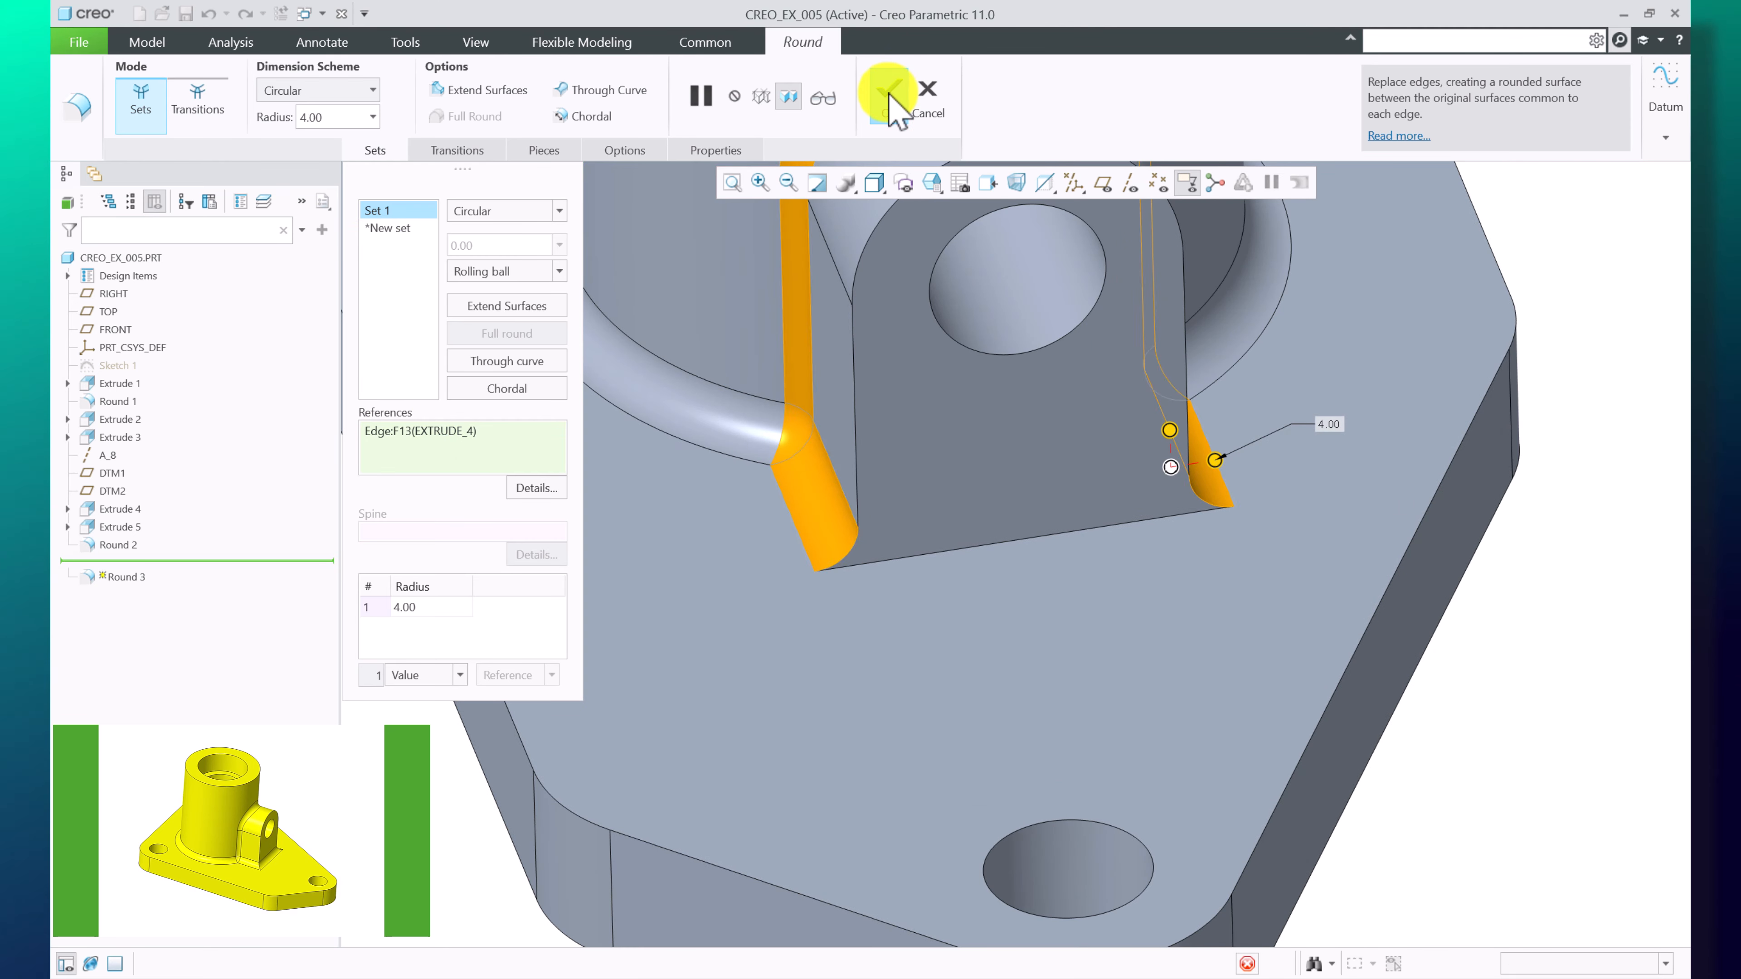
{"action": "left_click", "coordinate": [889, 97]}
{"action": "scroll", "coordinate": [668, 603], "scroll_direction": "up", "scroll_amount": 5}
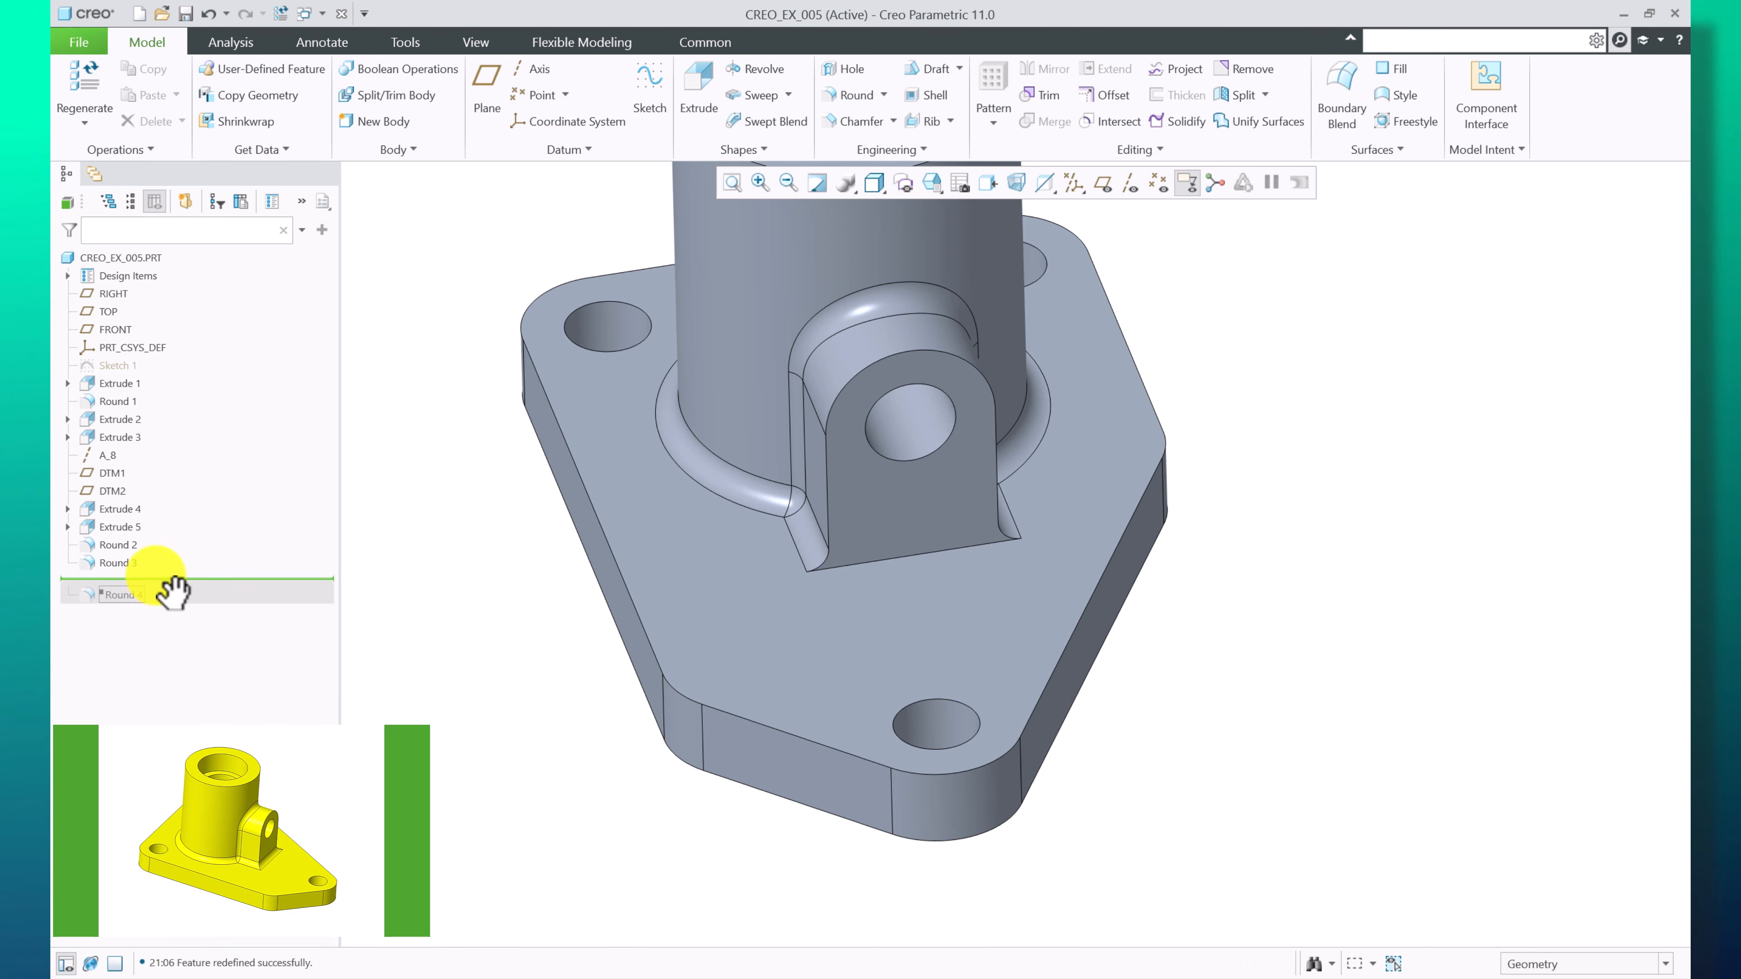
Move the insertion point to the end of the model tree so Round 4 is resumed
{"action": "left_click_drag", "start_coordinate": [173, 592], "coordinate": [148, 621]}
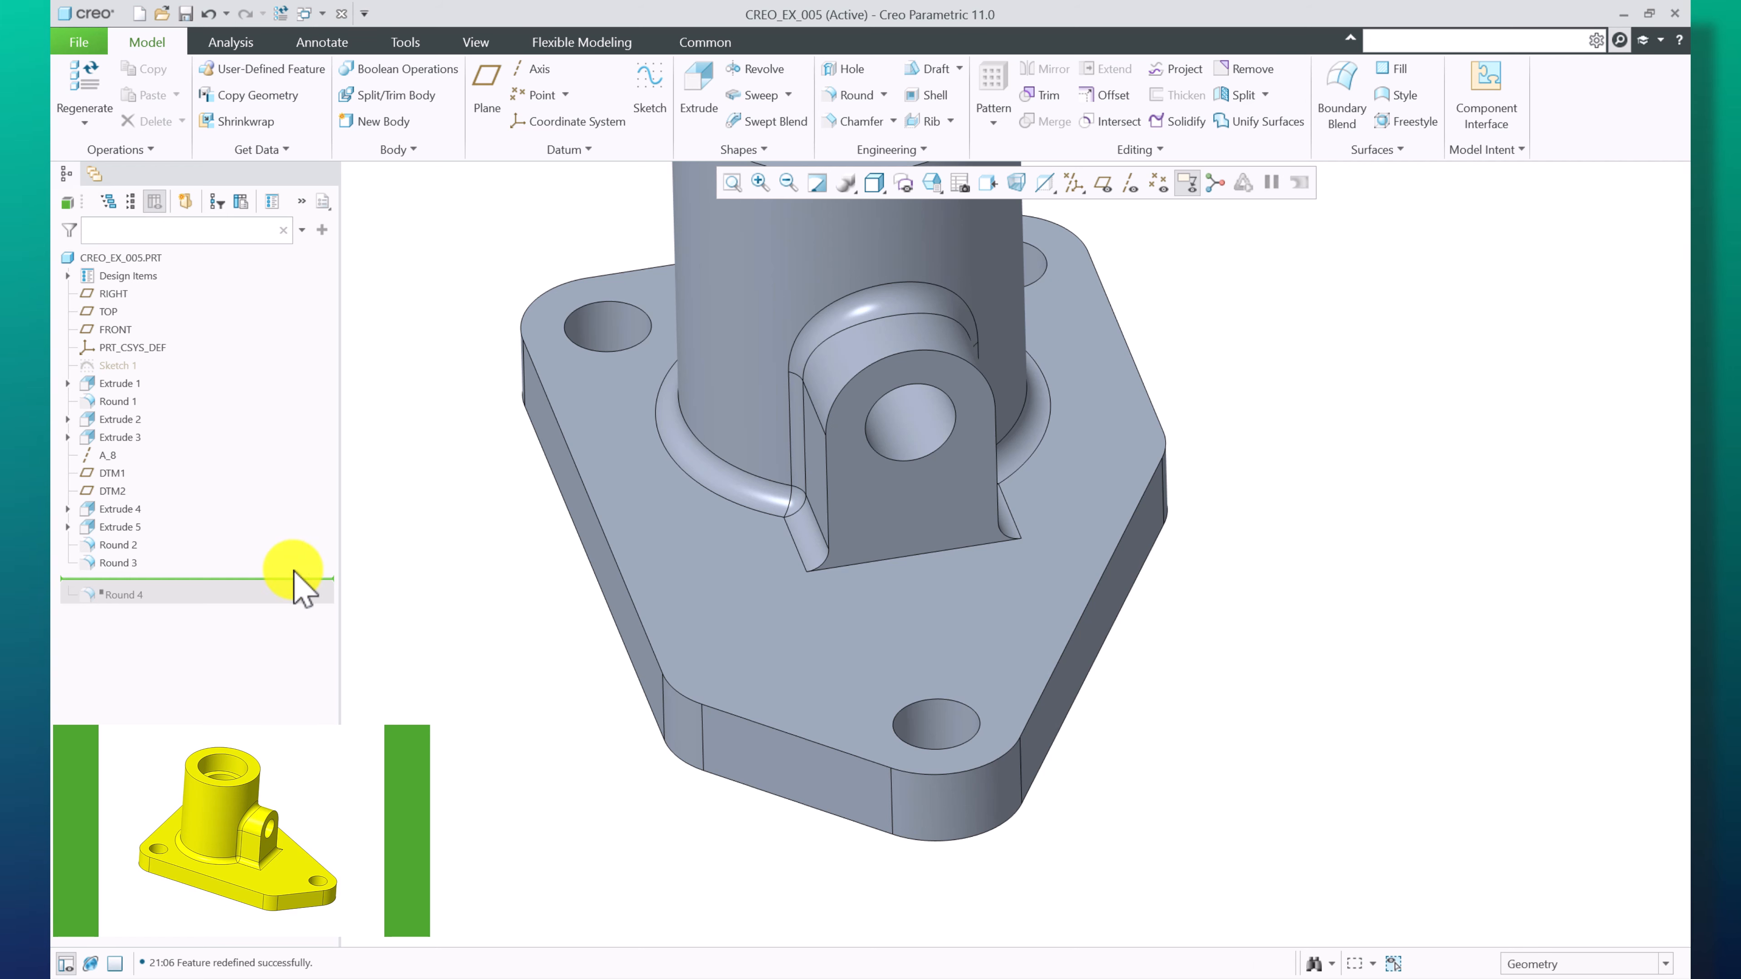
{"action": "right_click", "coordinate": [121, 605]}
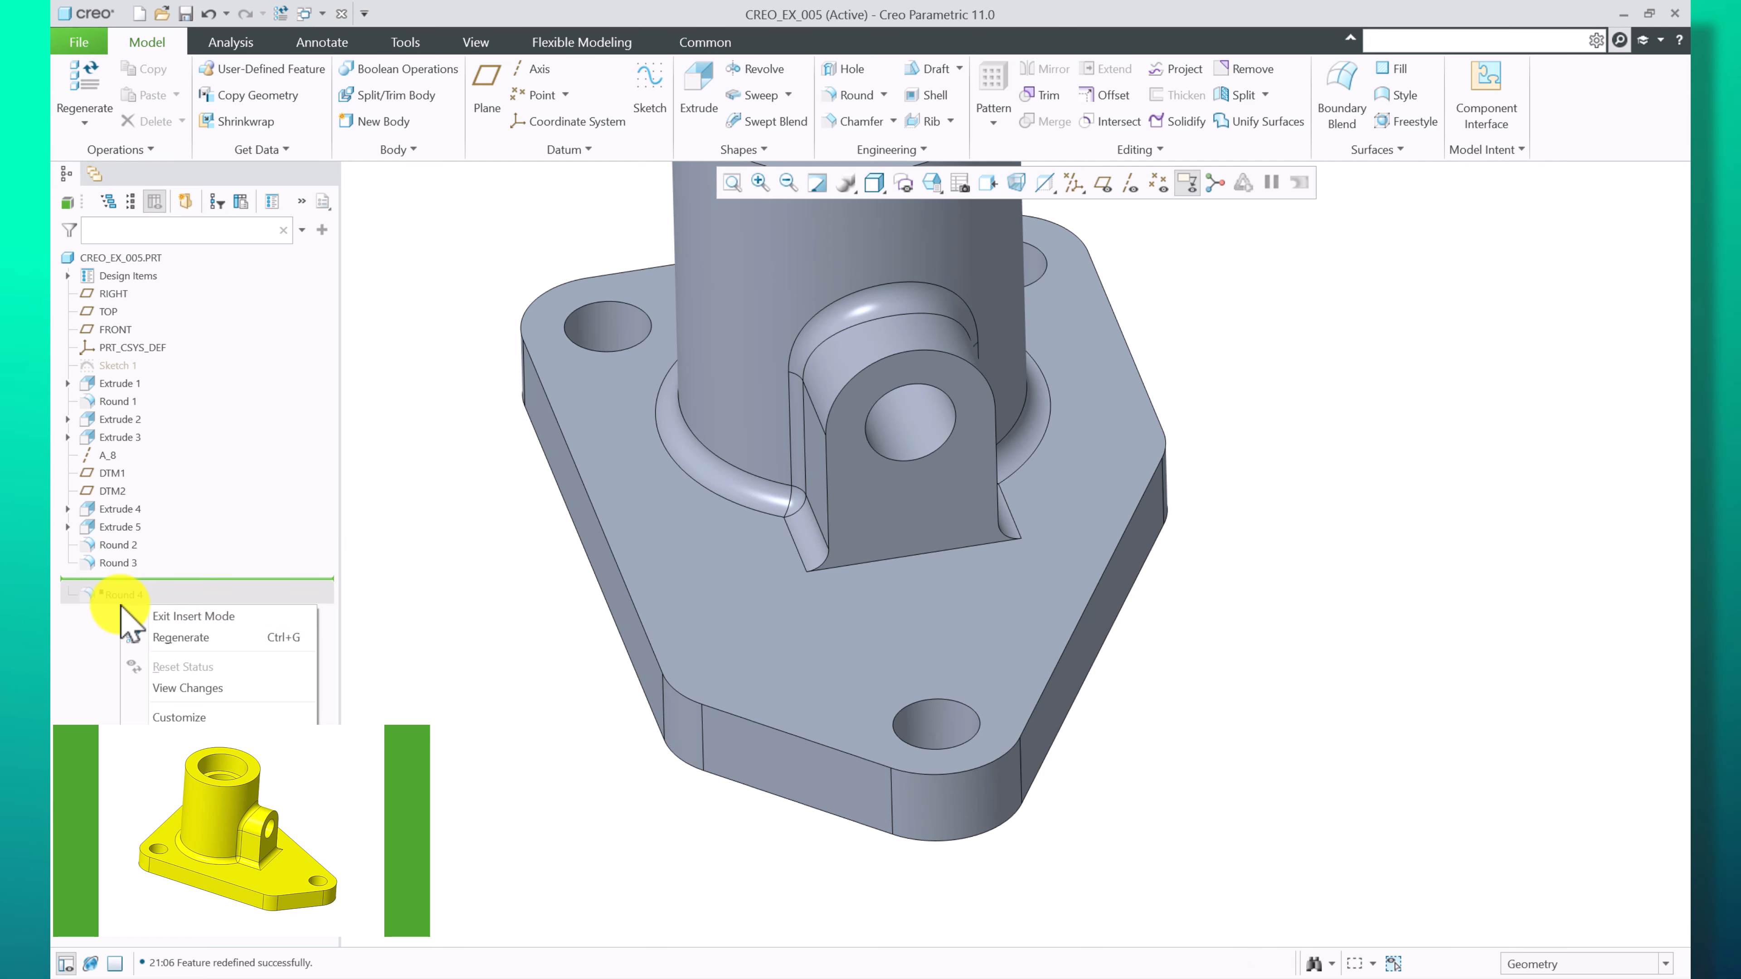
{"action": "left_click", "coordinate": [106, 642]}
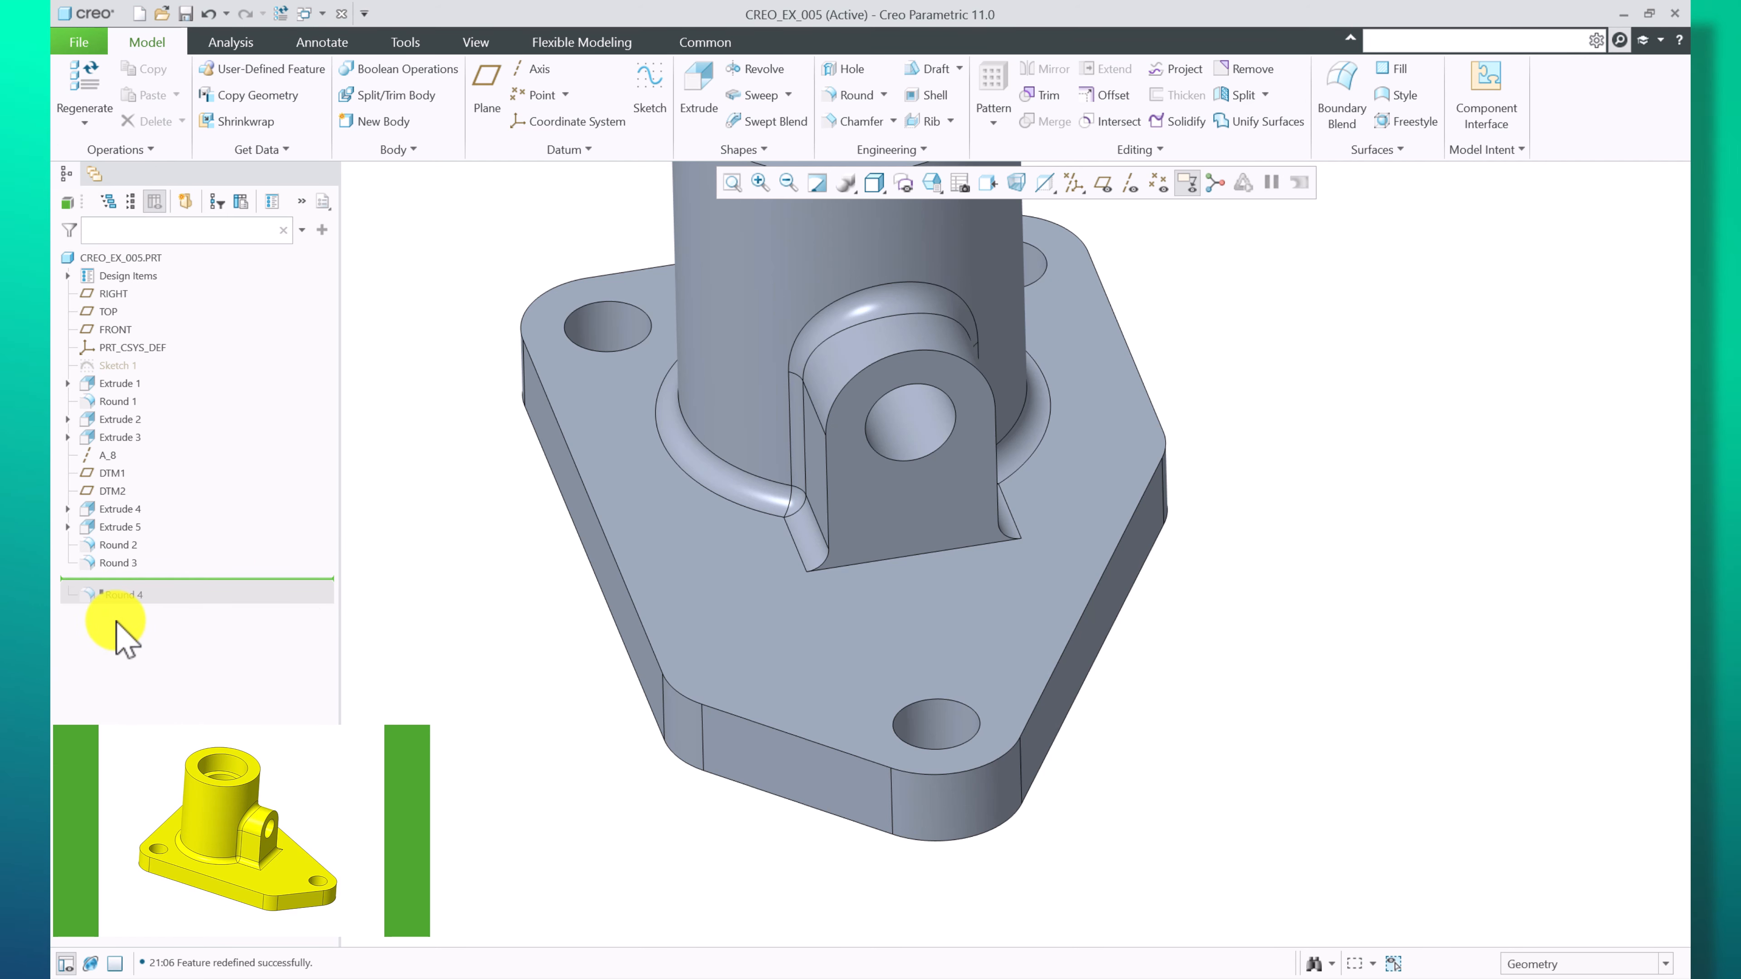
{"action": "right_click", "coordinate": [123, 576]}
{"action": "left_click", "coordinate": [126, 578]}
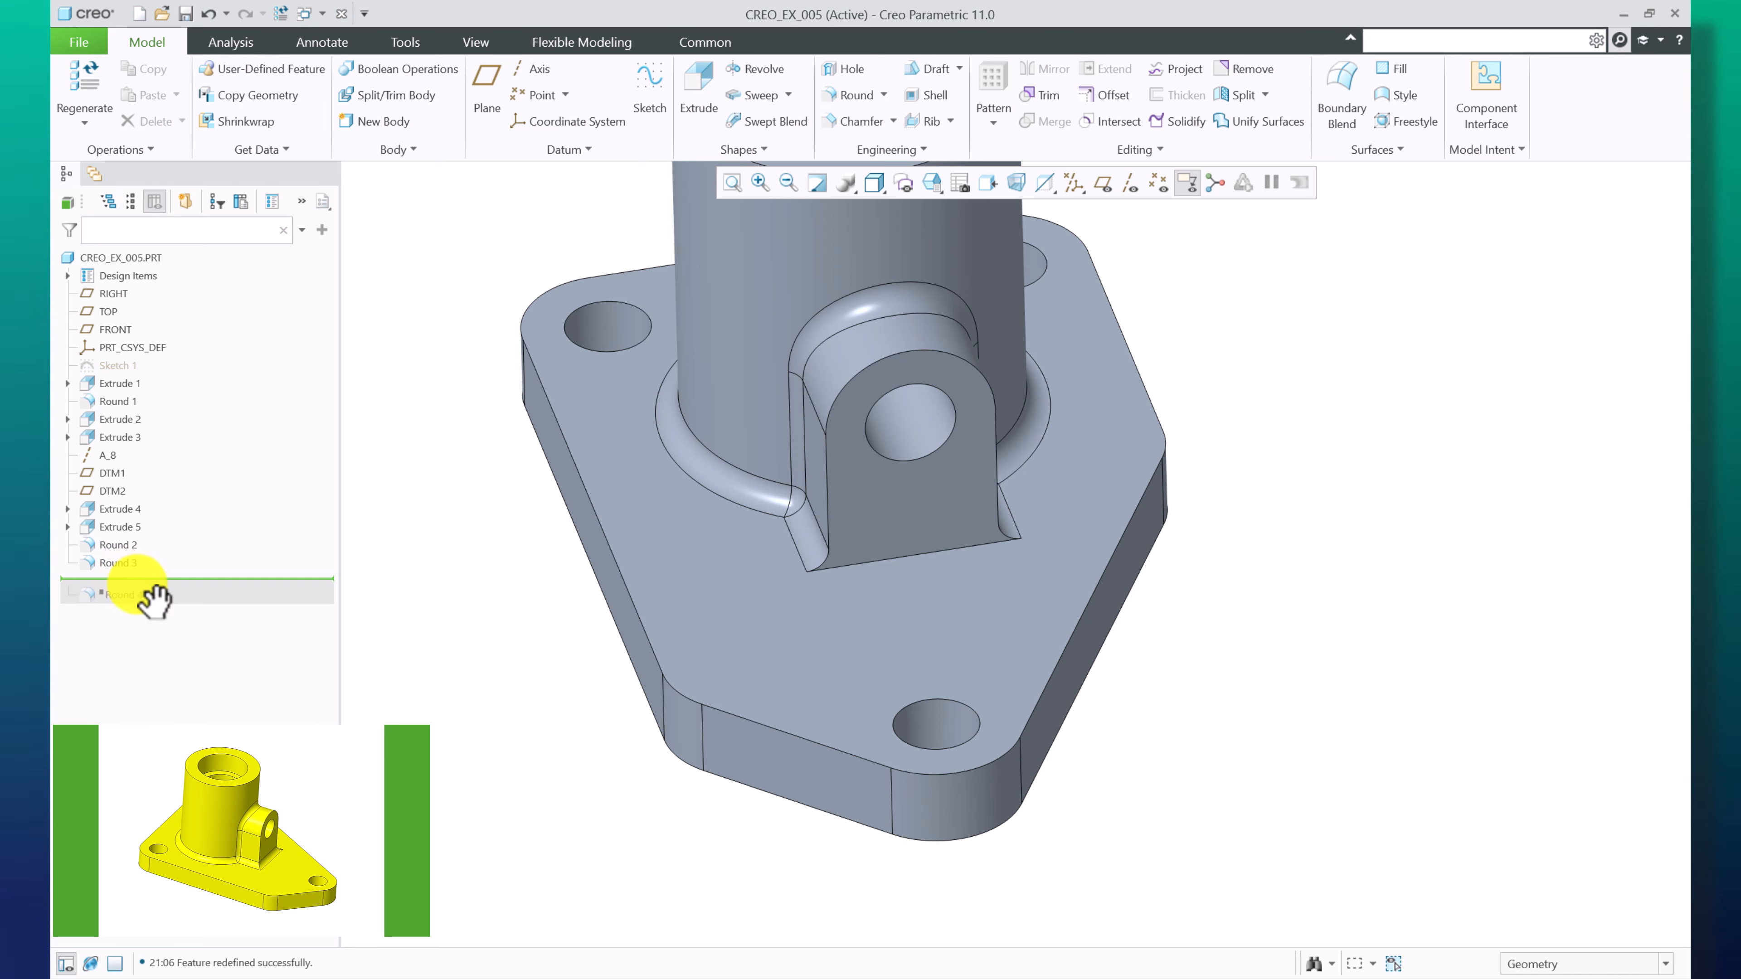
{"action": "left_click_drag", "start_coordinate": [223, 587], "coordinate": [222, 598]}
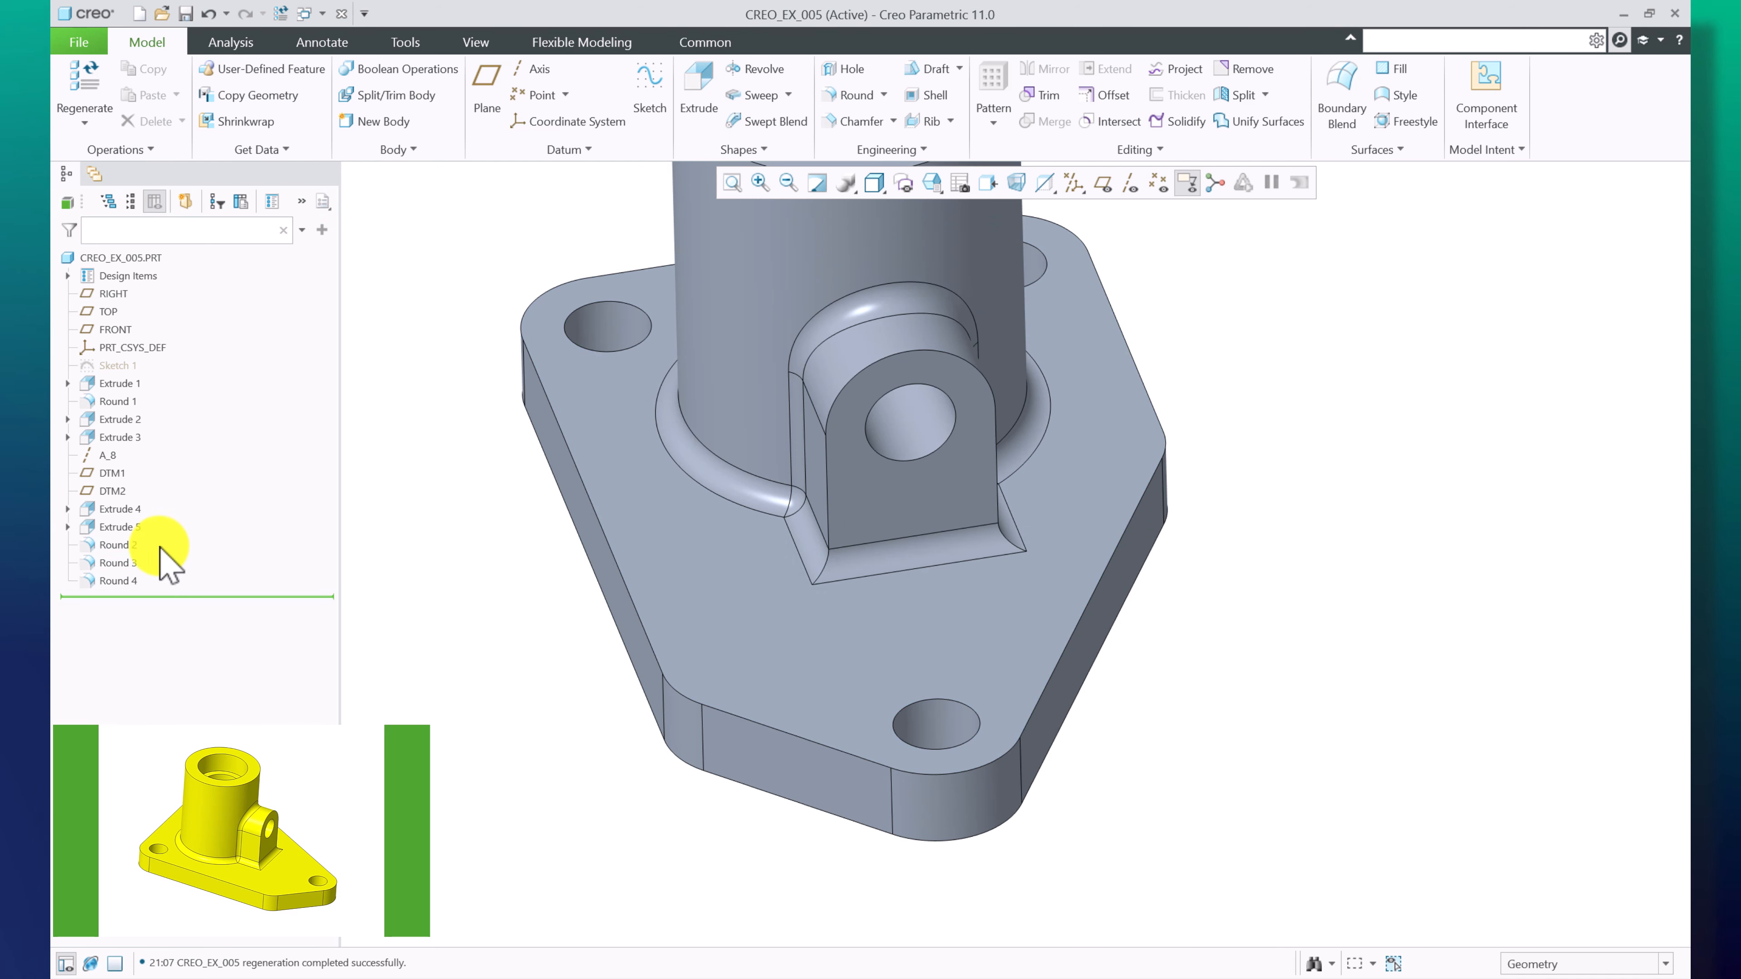
Redefine Round 4 and confirm it with its 4.00 radius
{"action": "left_click", "coordinate": [110, 580]}
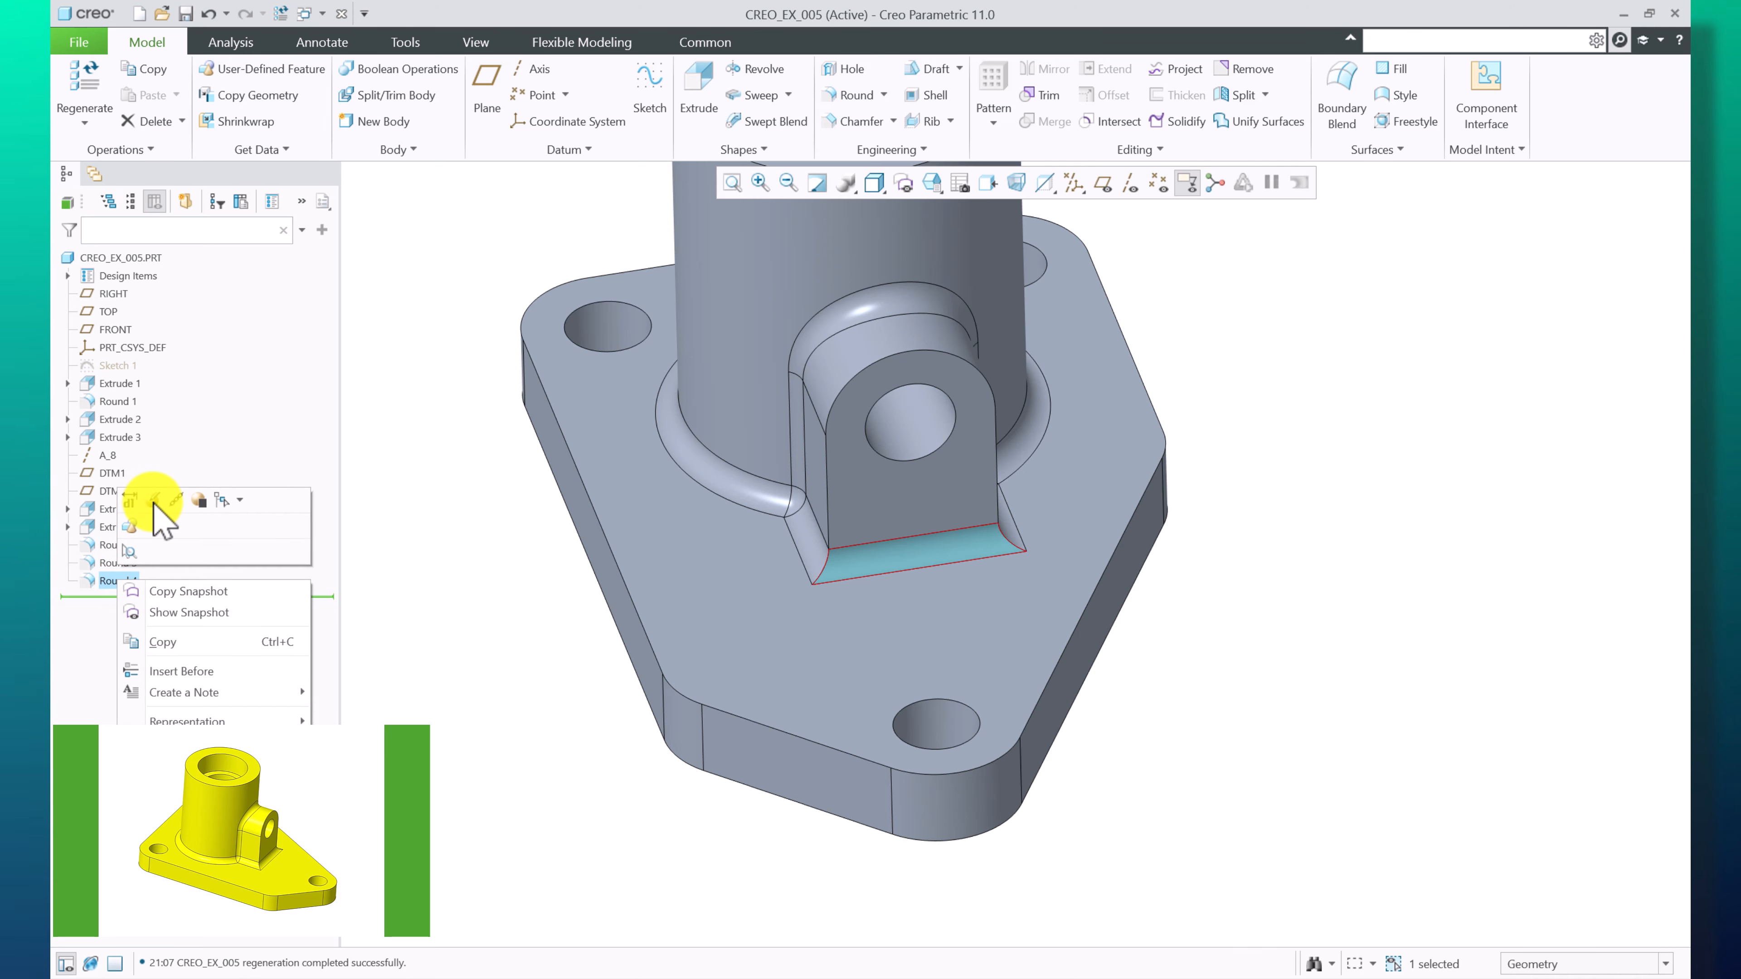
{"action": "left_click", "coordinate": [154, 500]}
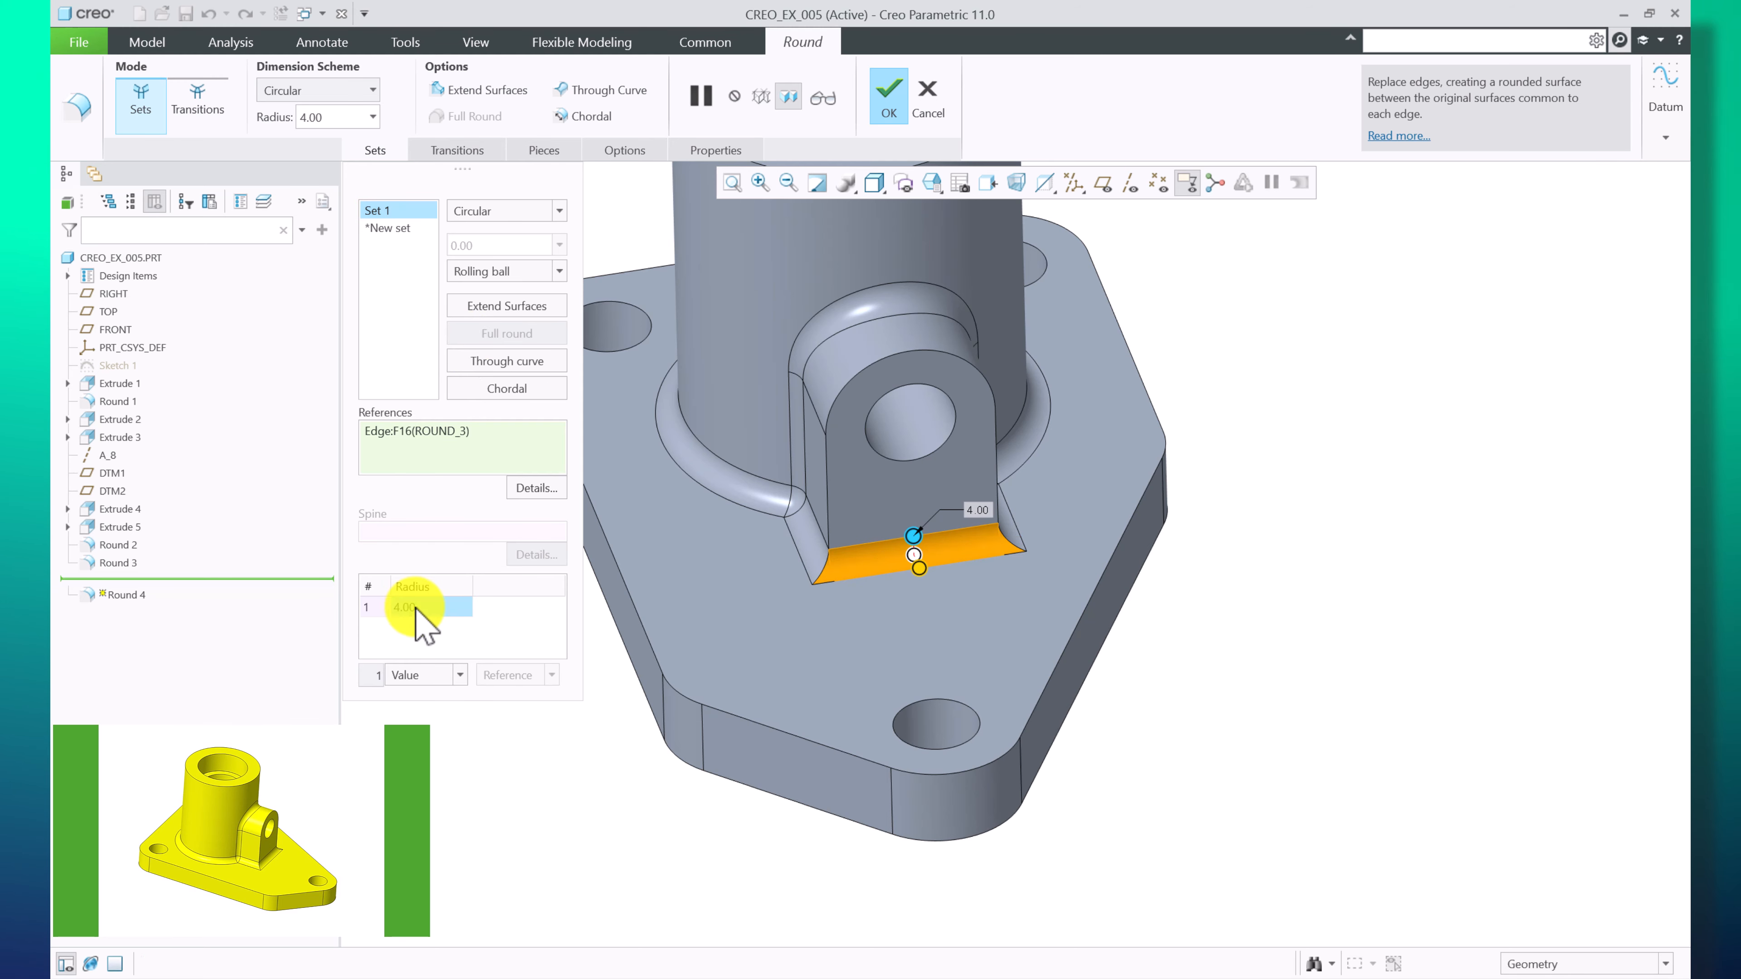
{"action": "left_click", "coordinate": [891, 84]}
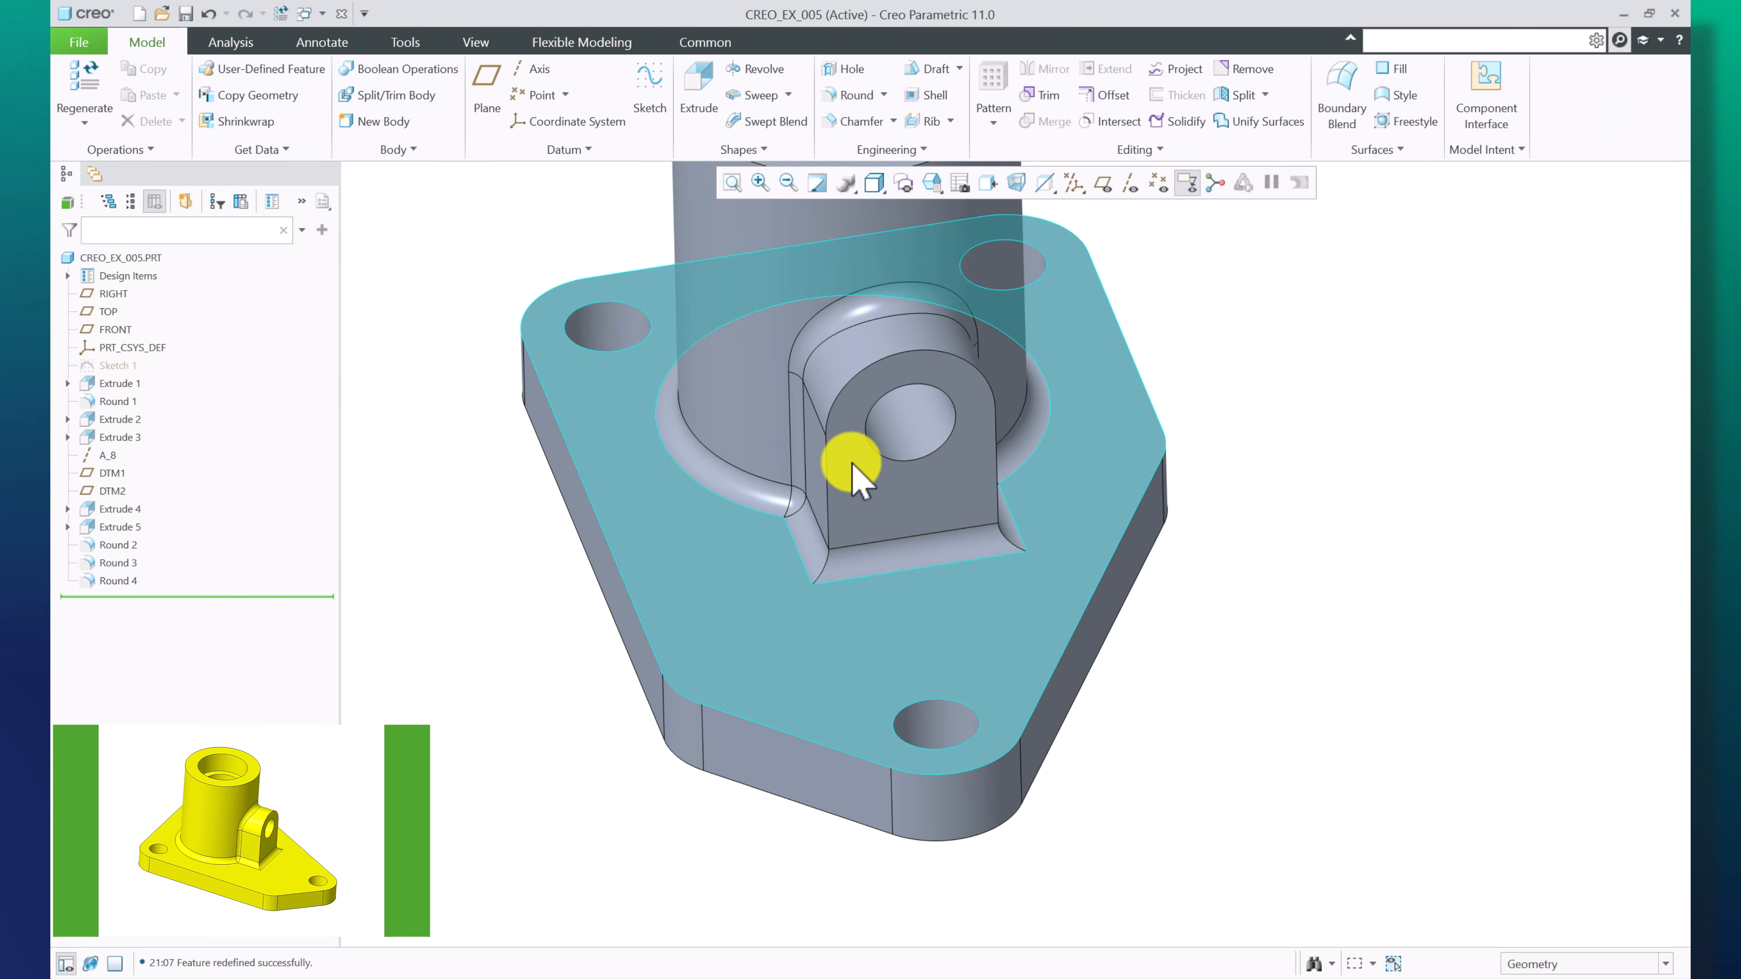
Apply the ptc-painted-yellow appearance to Body 1 of the part
{"action": "scroll", "coordinate": [849, 454], "scroll_direction": "down", "scroll_amount": 2}
{"action": "scroll", "coordinate": [733, 618], "scroll_direction": "up", "scroll_amount": 3}
{"action": "scroll", "coordinate": [734, 618], "scroll_direction": "up", "scroll_amount": 2}
{"action": "middle_click_drag", "start_coordinate": [733, 619], "coordinate": [825, 606]}
{"action": "mouse_move", "coordinate": [933, 575]}
{"action": "middle_mouse_down"}
{"action": "mouse_move", "coordinate": [984, 557]}
{"action": "mouse_move", "coordinate": [901, 556]}
{"action": "mouse_move", "coordinate": [995, 542]}
{"action": "mouse_move", "coordinate": [991, 610]}
{"action": "mouse_move", "coordinate": [946, 555]}
{"action": "middle_mouse_up"}
{"action": "left_click", "coordinate": [476, 41]}
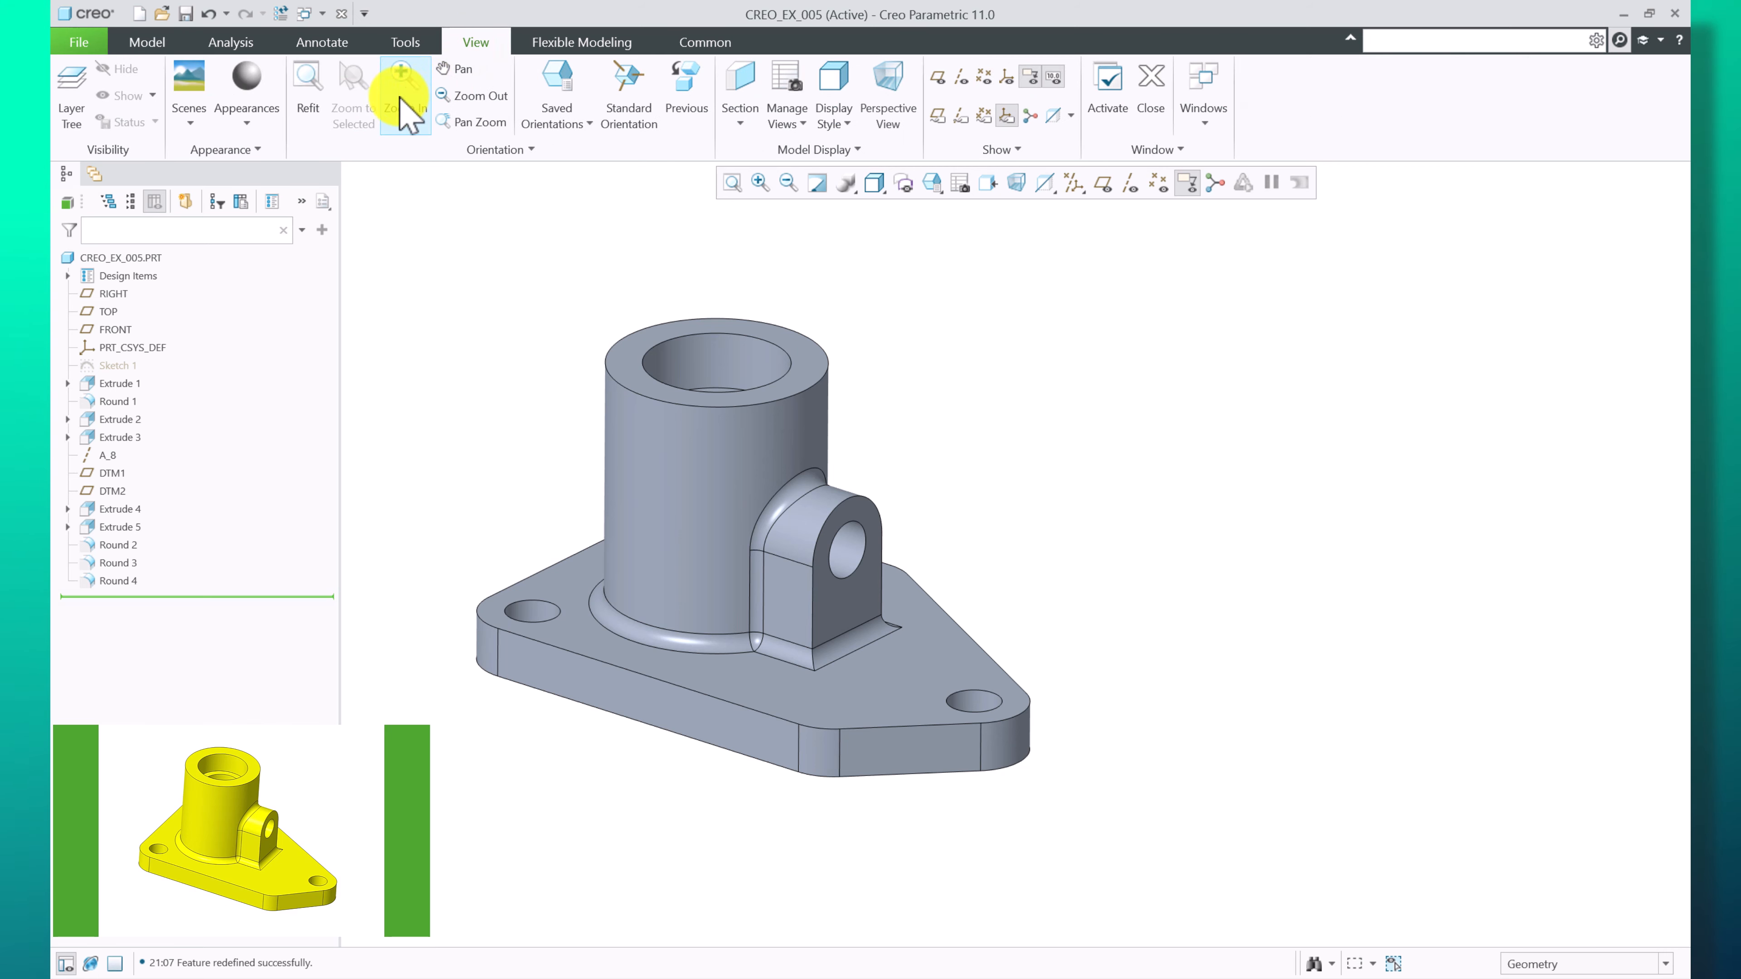
{"action": "left_click", "coordinate": [251, 126]}
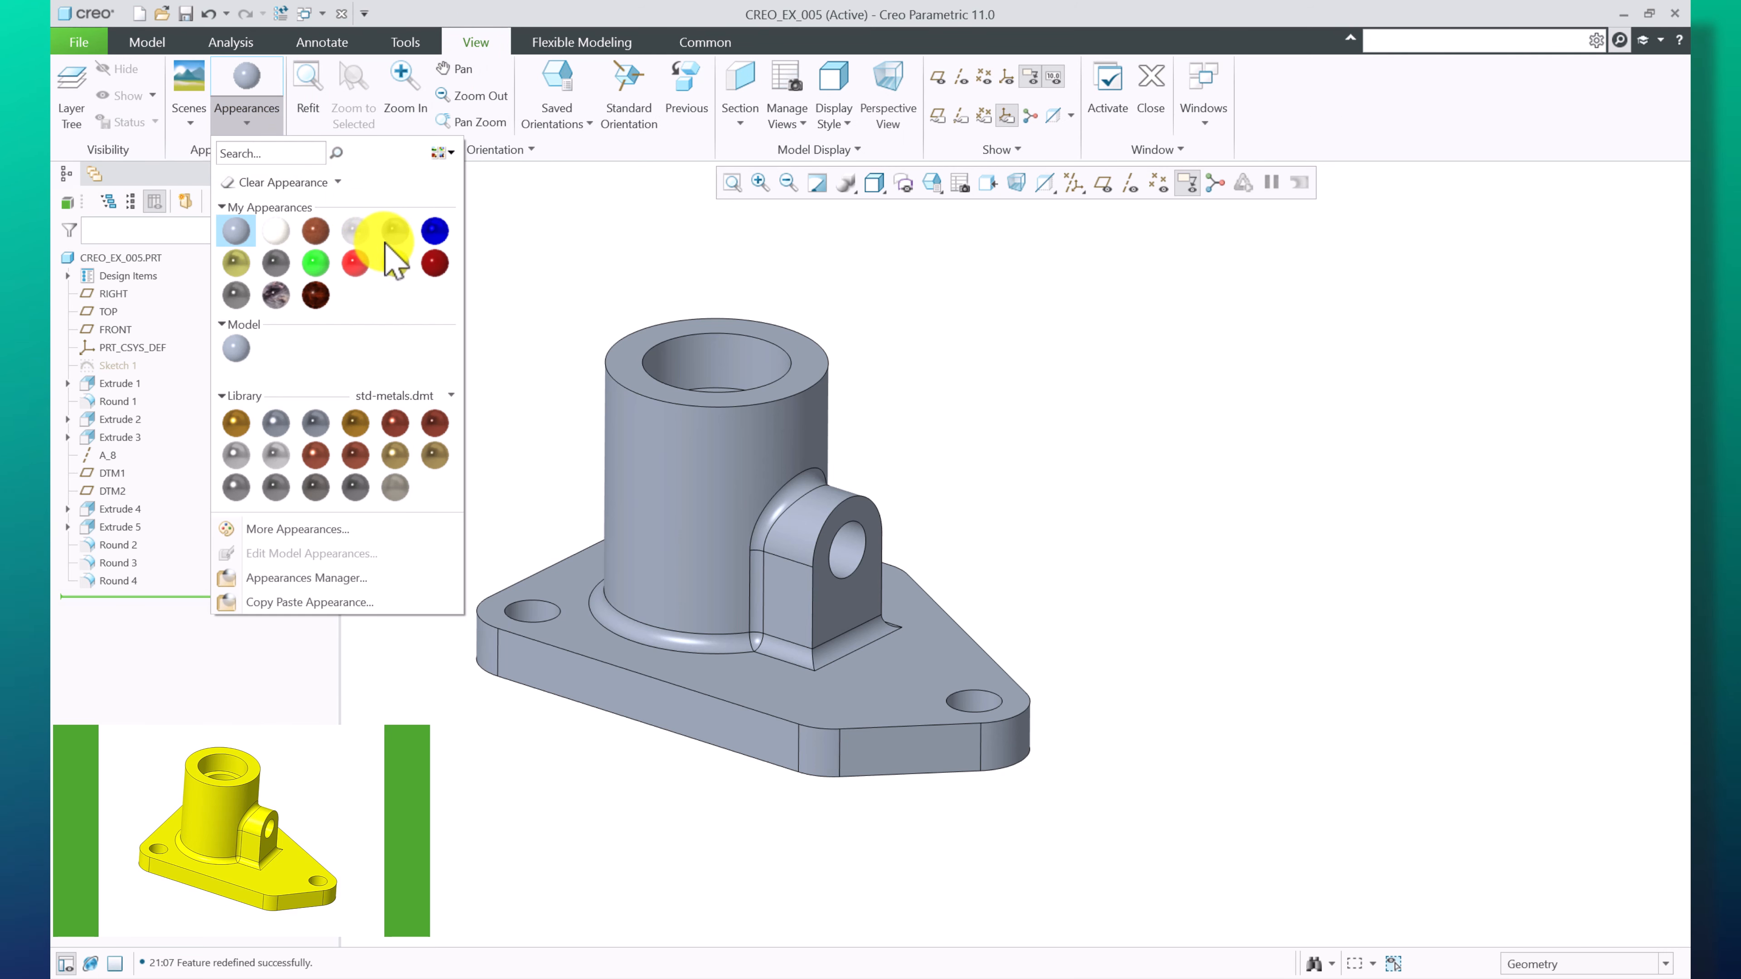
{"action": "left_click", "coordinate": [402, 267]}
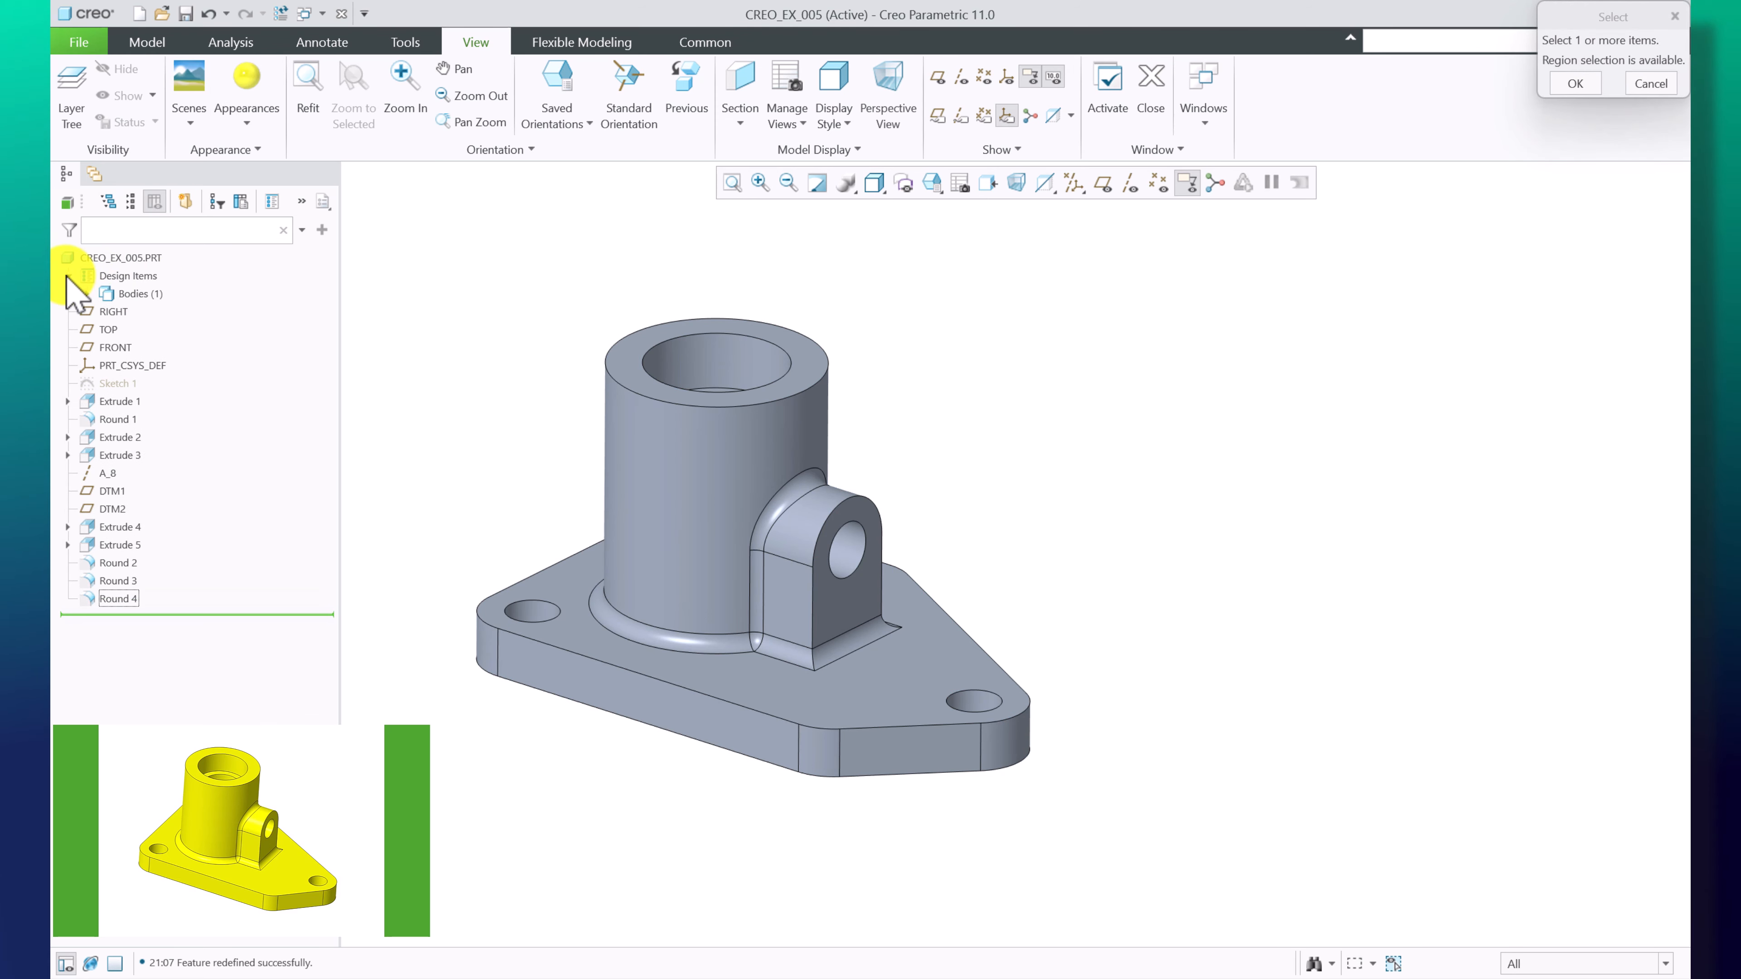
{"action": "left_click", "coordinate": [139, 294]}
{"action": "middle_click", "coordinate": [546, 407]}
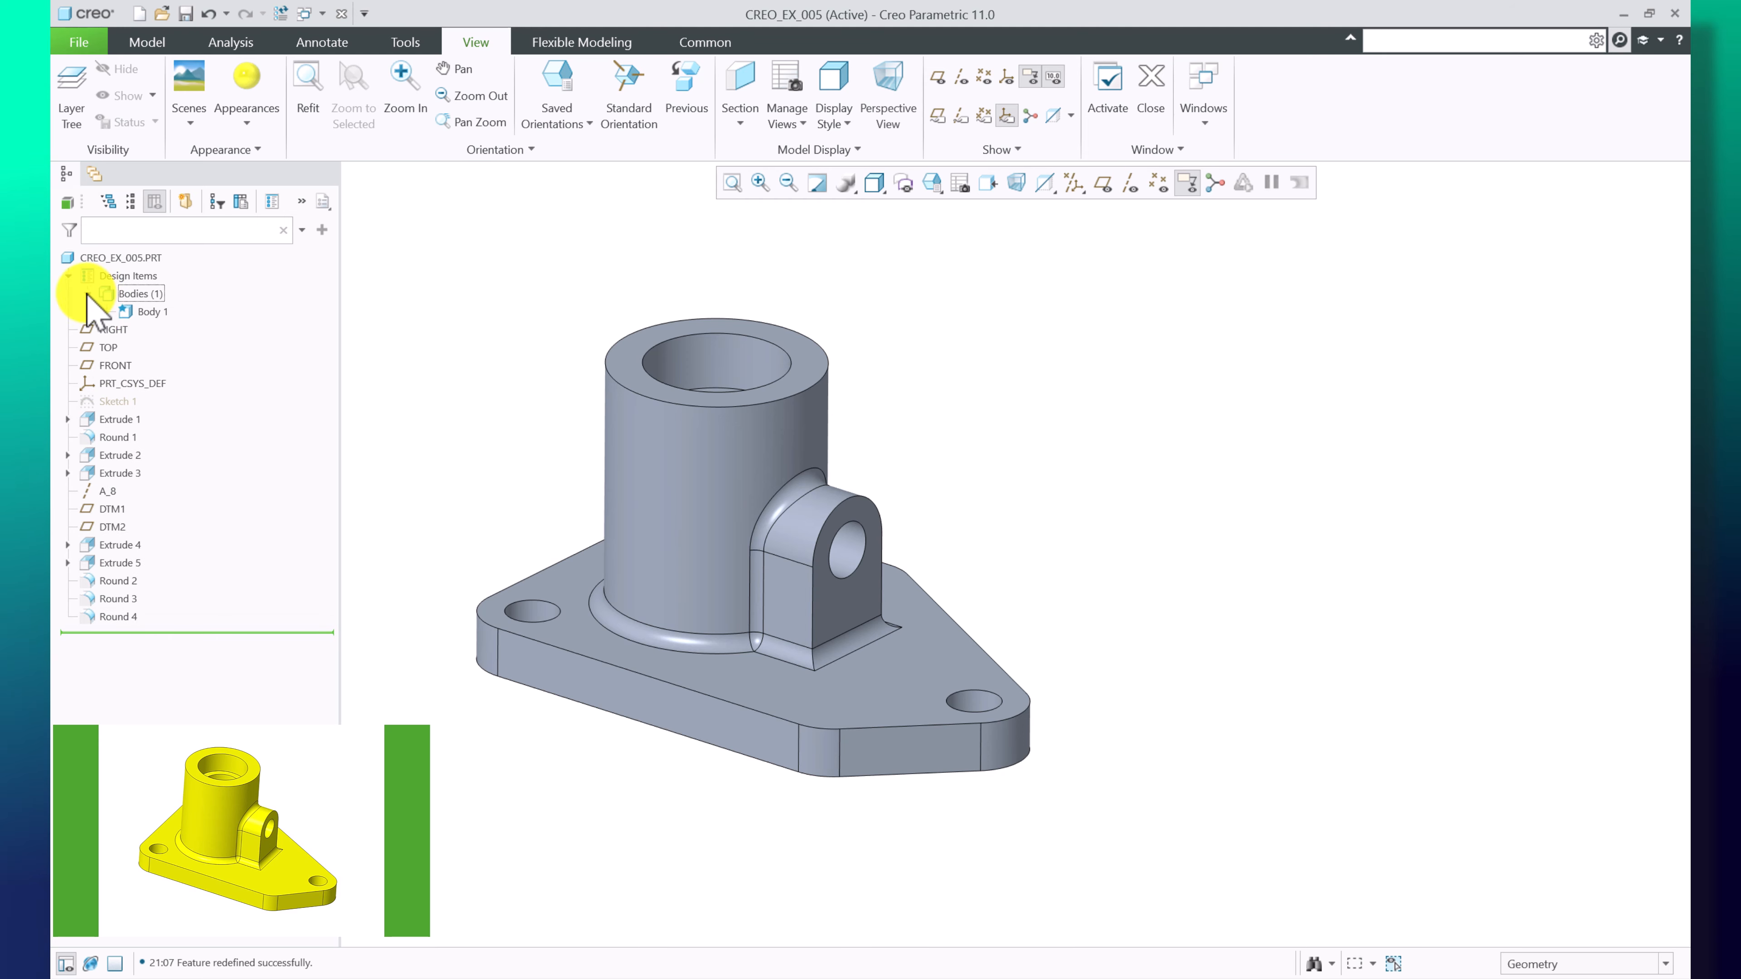
{"action": "left_click", "coordinate": [147, 312]}
{"action": "left_click", "coordinate": [243, 76]}
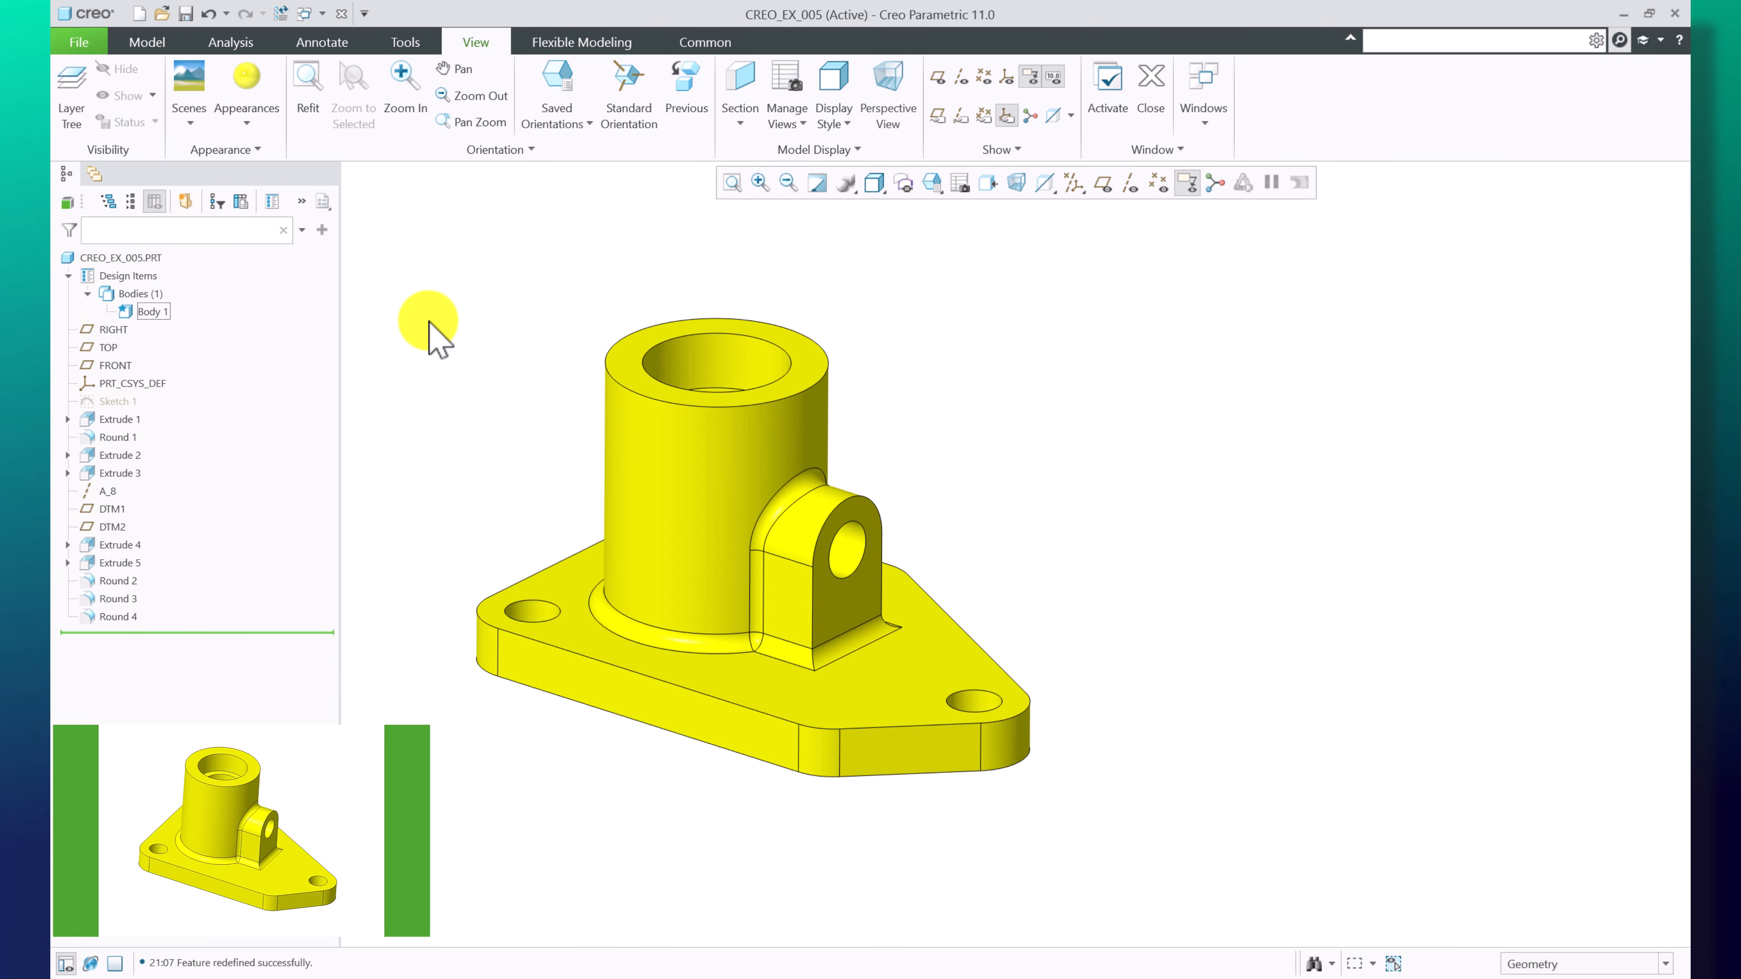
{"action": "left_click", "coordinate": [495, 407]}
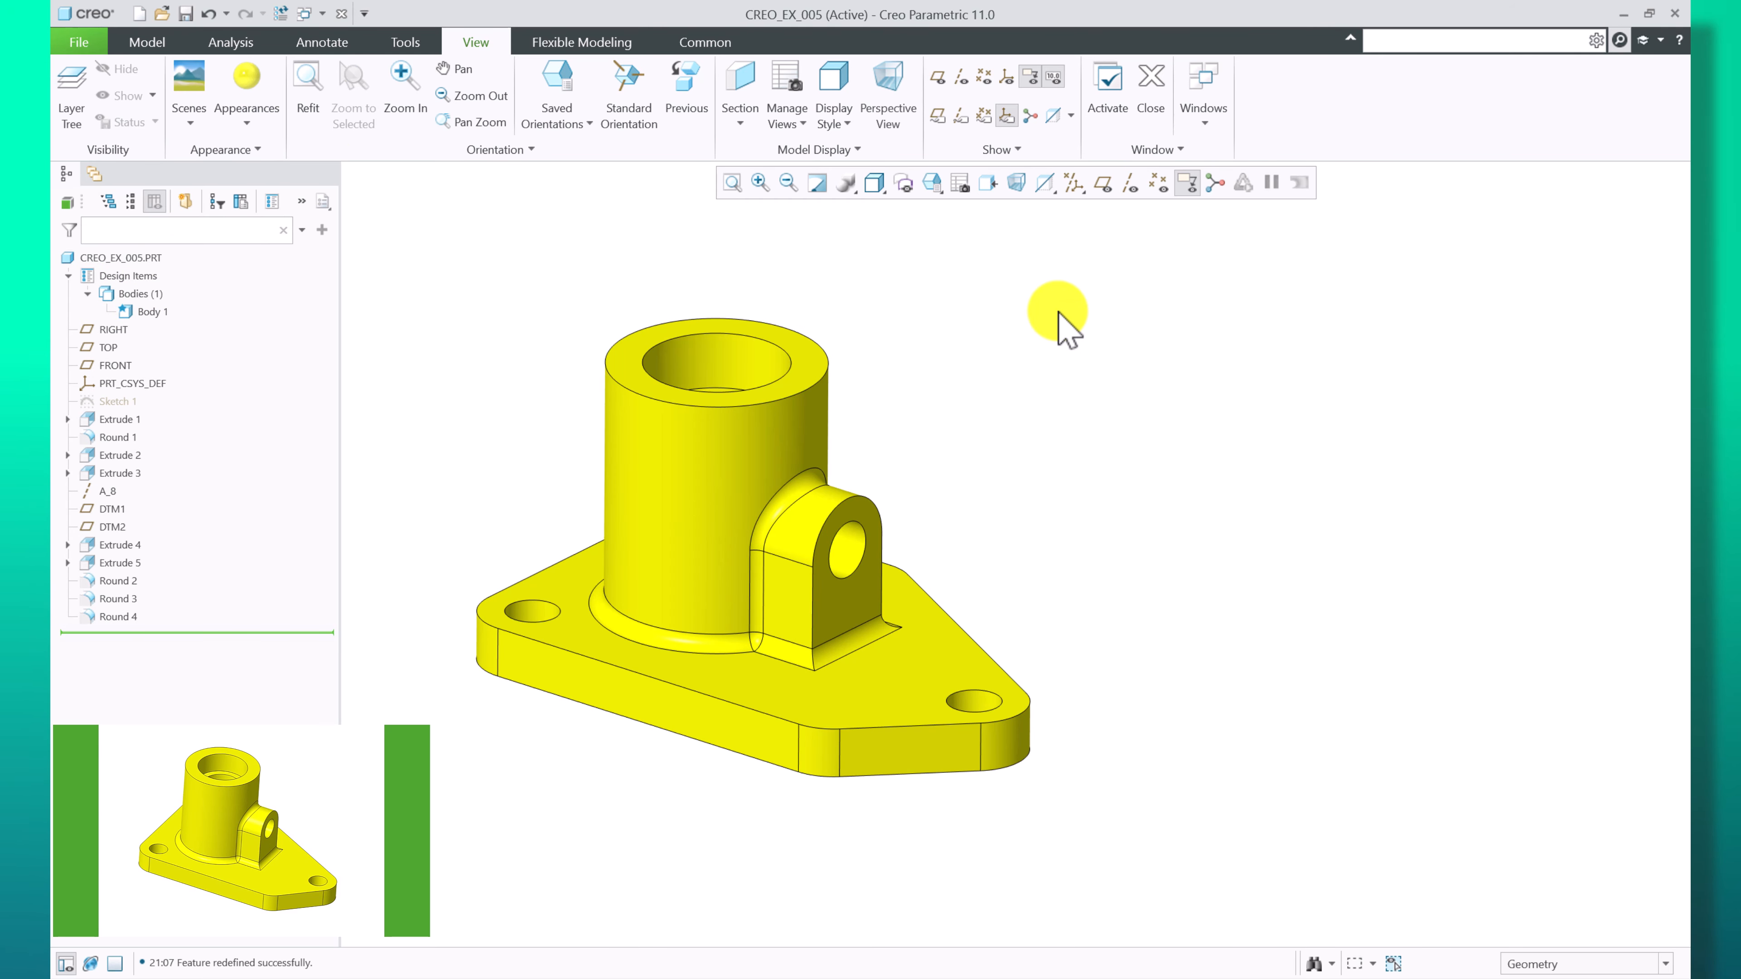